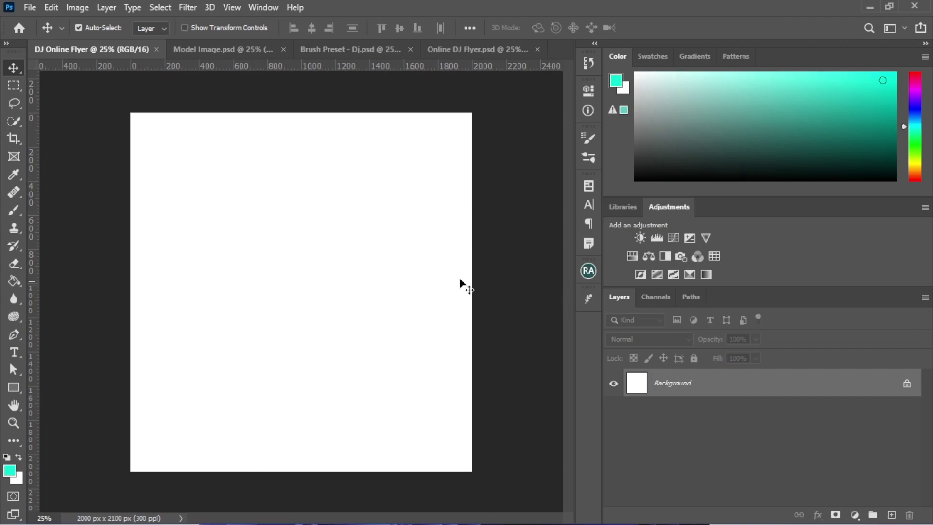
Add a gradient fill layer using the Red_06_DJ preset, in linear style at 90 degrees and 100% scale
{"action": "left_click", "coordinate": [855, 514]}
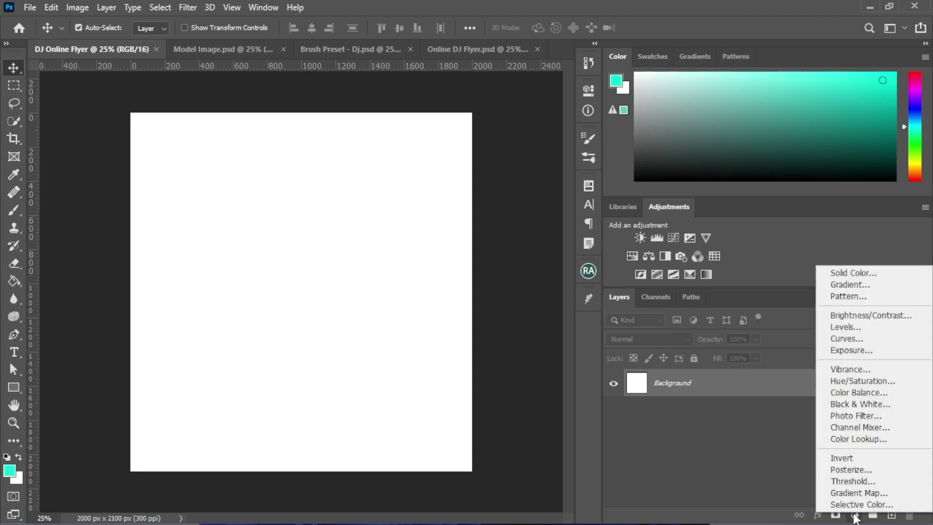
{"action": "left_click", "coordinate": [845, 284]}
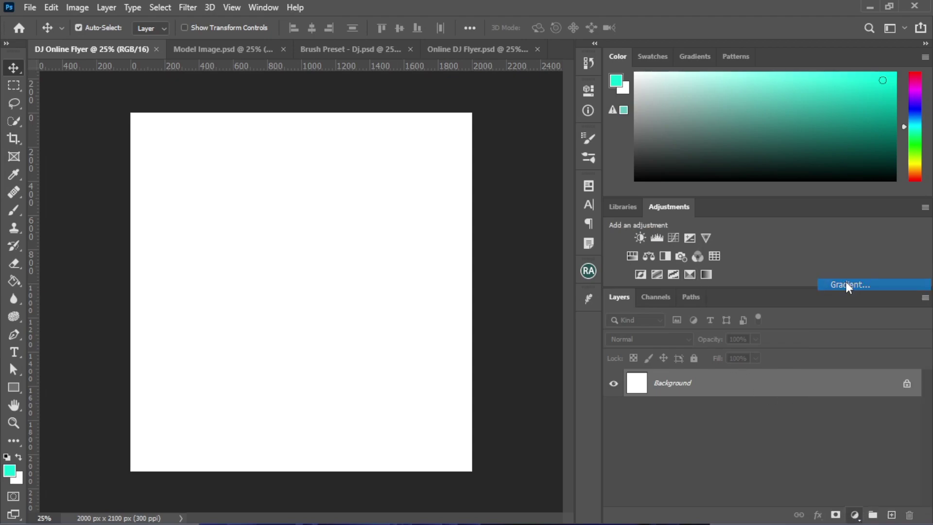
{"action": "left_click", "coordinate": [472, 129]}
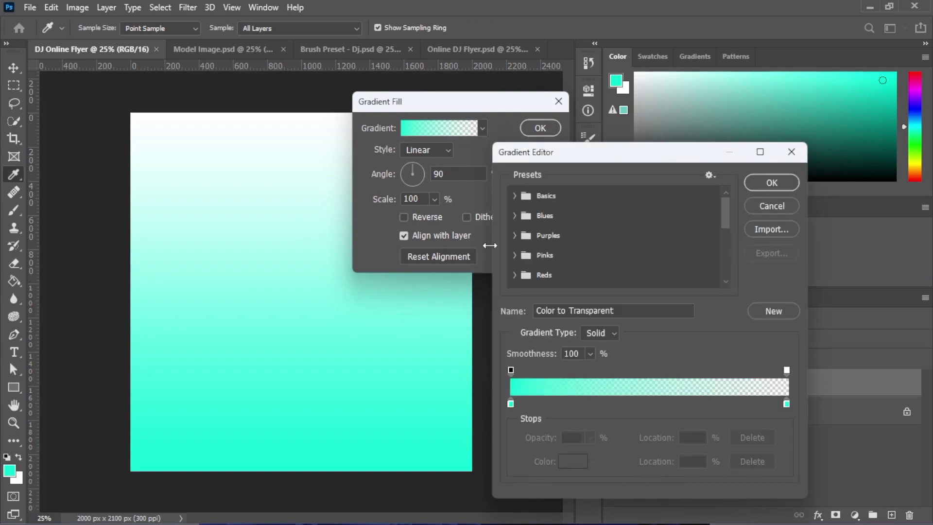
{"action": "scroll", "coordinate": [554, 272], "scroll_direction": "down", "scroll_amount": 5}
{"action": "scroll", "coordinate": [567, 277], "scroll_direction": "down", "scroll_amount": 1}
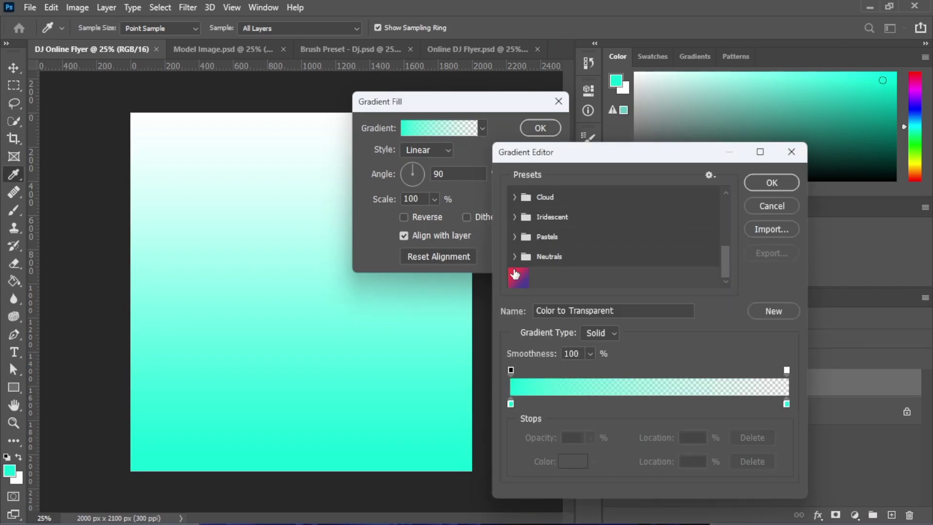
{"action": "left_click", "coordinate": [514, 277]}
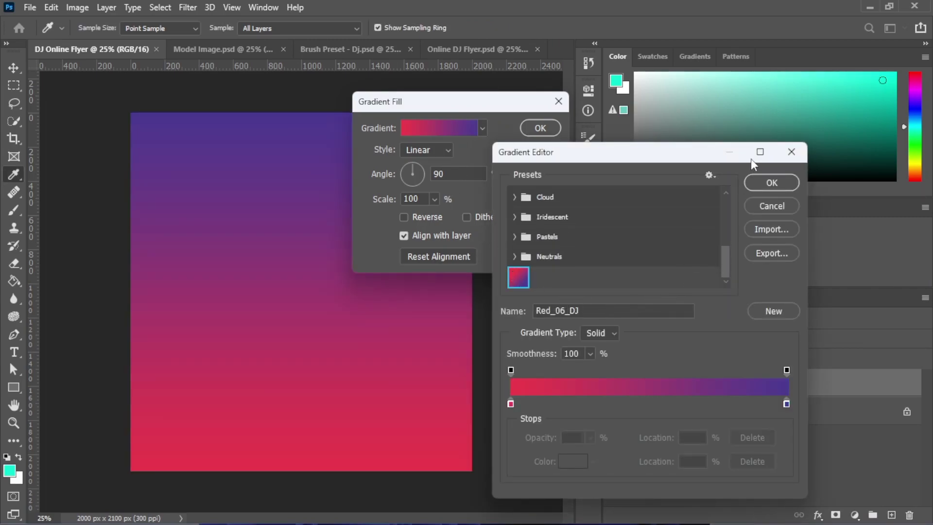
{"action": "left_click", "coordinate": [762, 184]}
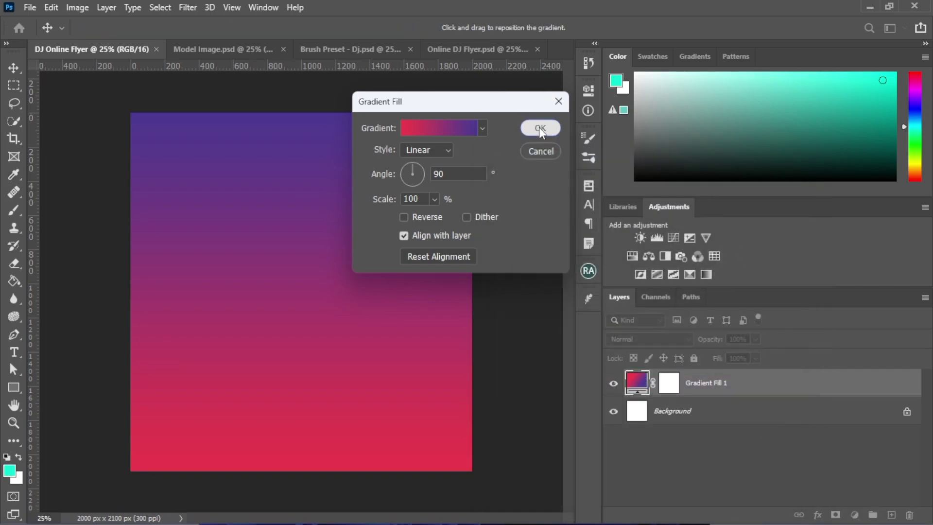
{"action": "left_click", "coordinate": [540, 128]}
Rename the gradient fill layer as background, then unlock and delete the original white Background layer
{"action": "double_click", "coordinate": [704, 383]}
{"action": "type", "text": "background"}
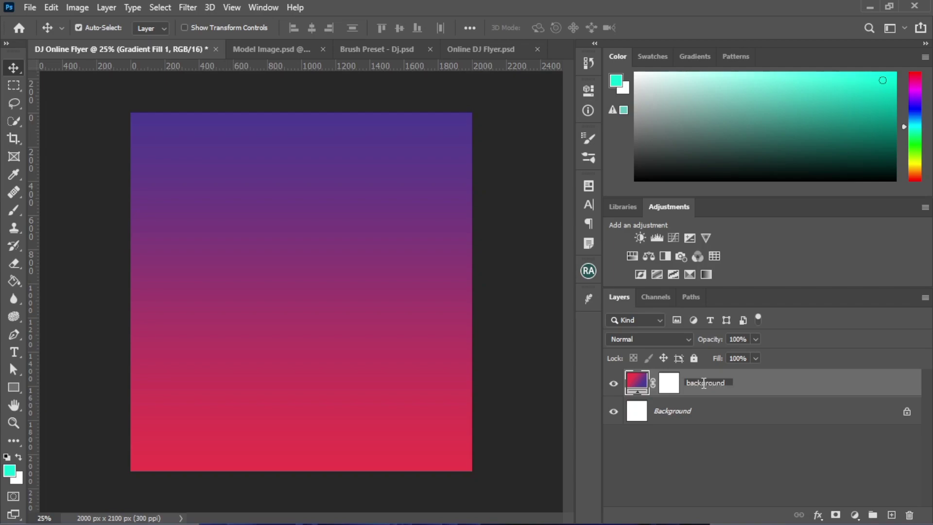
{"action": "left_click", "coordinate": [750, 419]}
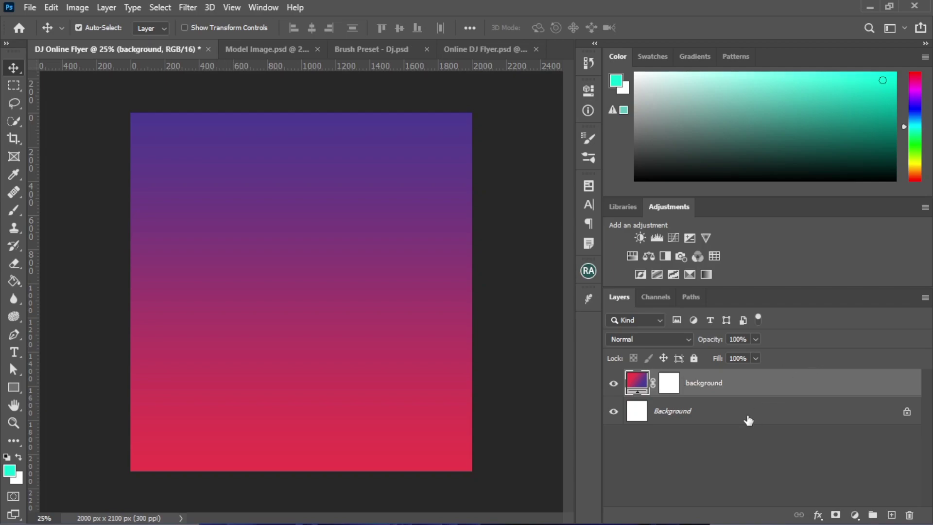
{"action": "left_click", "coordinate": [907, 412]}
{"action": "left_click_drag", "start_coordinate": [760, 407], "coordinate": [904, 516]}
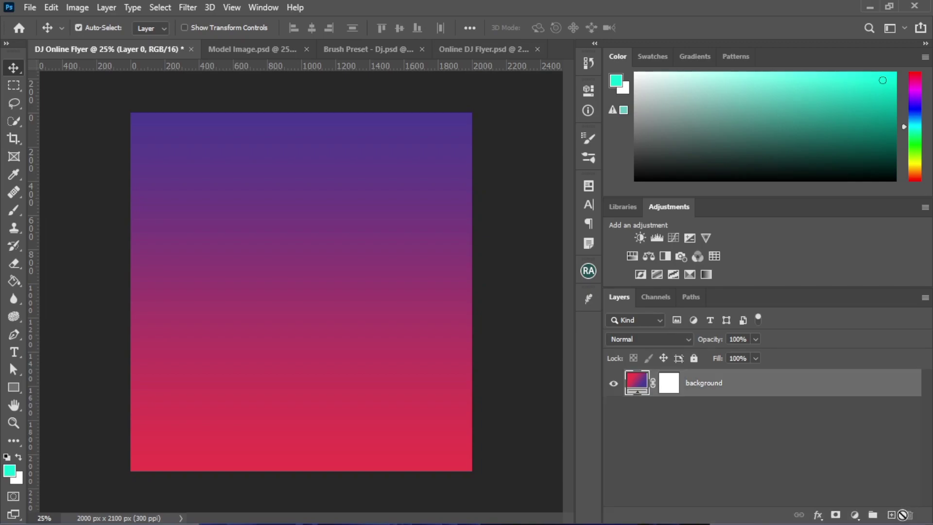
Place rm222batch2-mind-03 from the DJ Flyer Design folder on the Desktop as an embedded image
{"action": "left_click", "coordinate": [51, 8]}
{"action": "left_click", "coordinate": [29, 8]}
{"action": "left_click", "coordinate": [28, 6]}
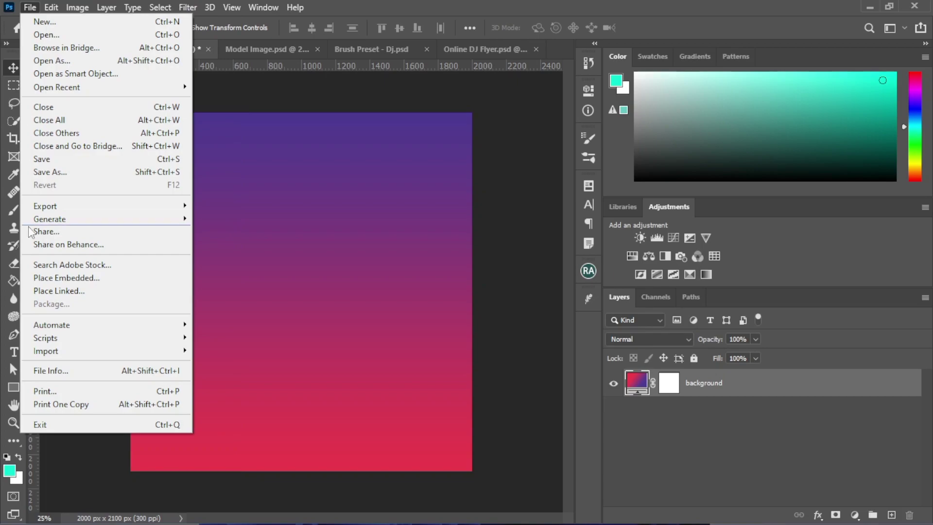
{"action": "left_click", "coordinate": [54, 275]}
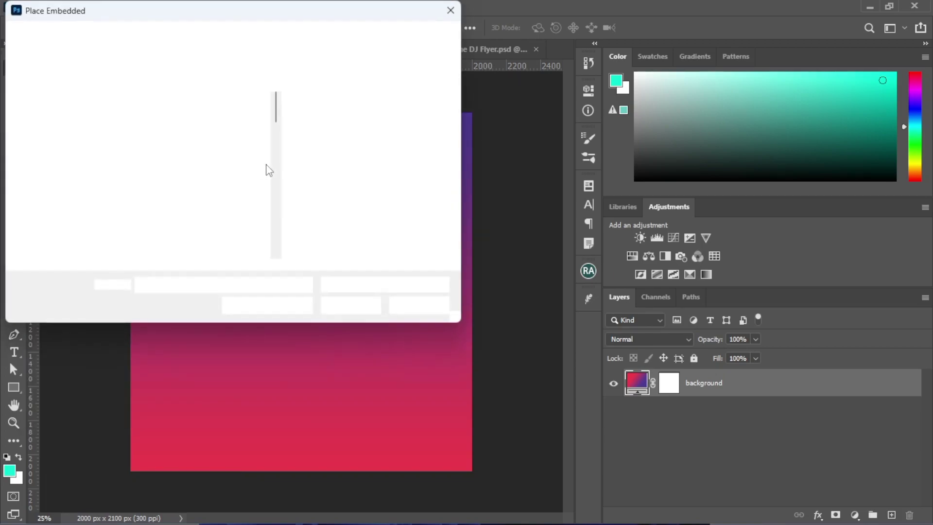
{"action": "left_click", "coordinate": [63, 137]}
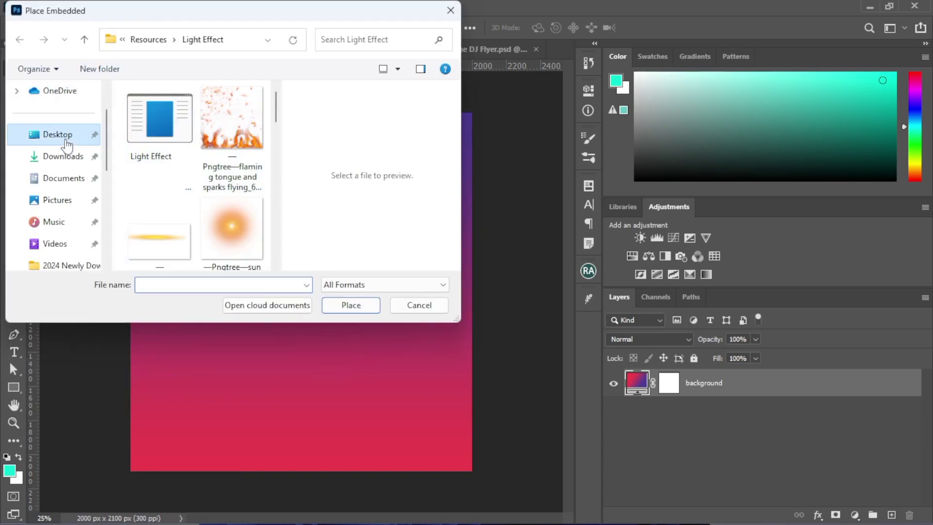
{"action": "scroll", "coordinate": [211, 165], "scroll_direction": "down", "scroll_amount": 5}
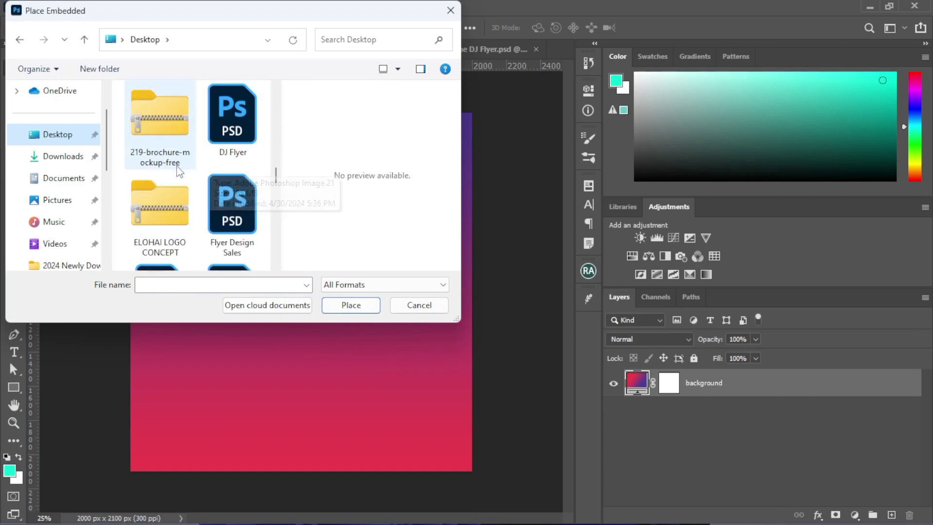
{"action": "scroll", "coordinate": [177, 173], "scroll_direction": "down", "scroll_amount": 10}
{"action": "scroll", "coordinate": [175, 177], "scroll_direction": "down", "scroll_amount": 3}
{"action": "scroll", "coordinate": [175, 171], "scroll_direction": "up", "scroll_amount": 10}
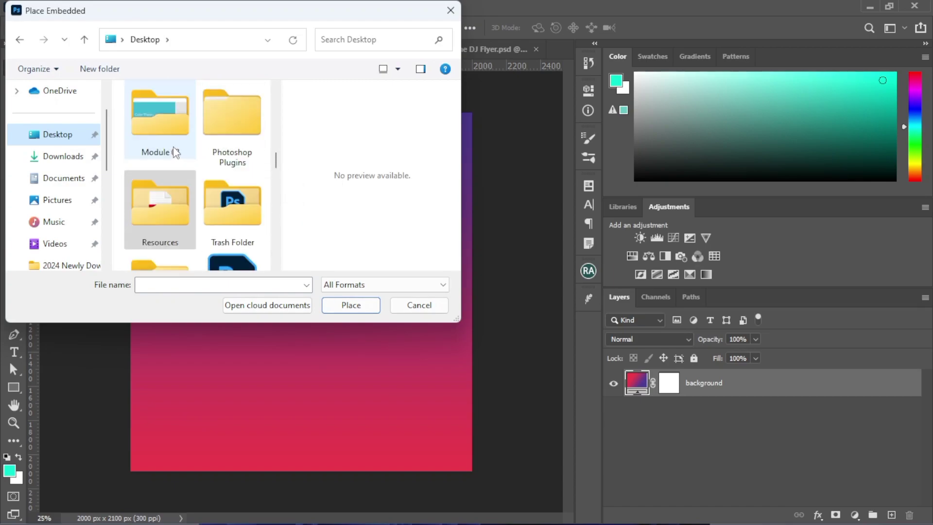
{"action": "scroll", "coordinate": [175, 152], "scroll_direction": "up", "scroll_amount": 8}
{"action": "scroll", "coordinate": [185, 160], "scroll_direction": "down", "scroll_amount": 6}
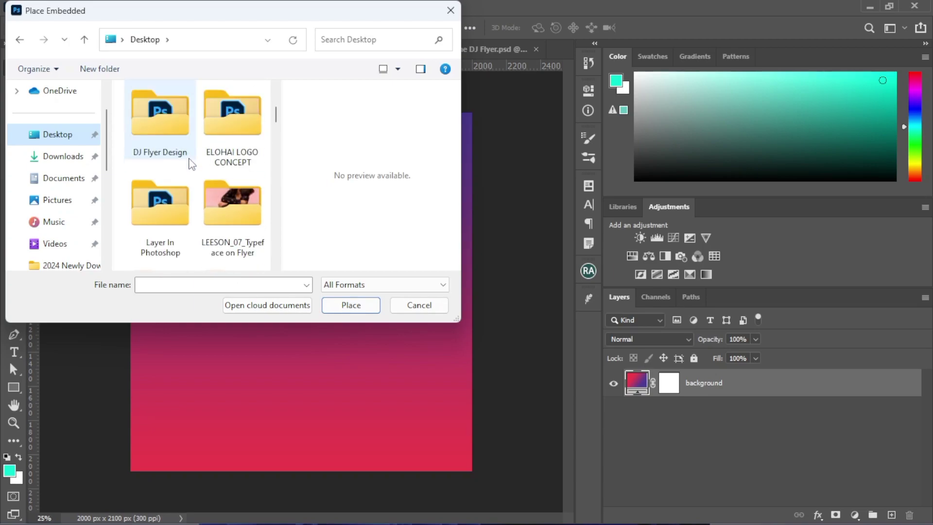
{"action": "scroll", "coordinate": [189, 166], "scroll_direction": "up", "scroll_amount": 3}
{"action": "double_click", "coordinate": [172, 197]}
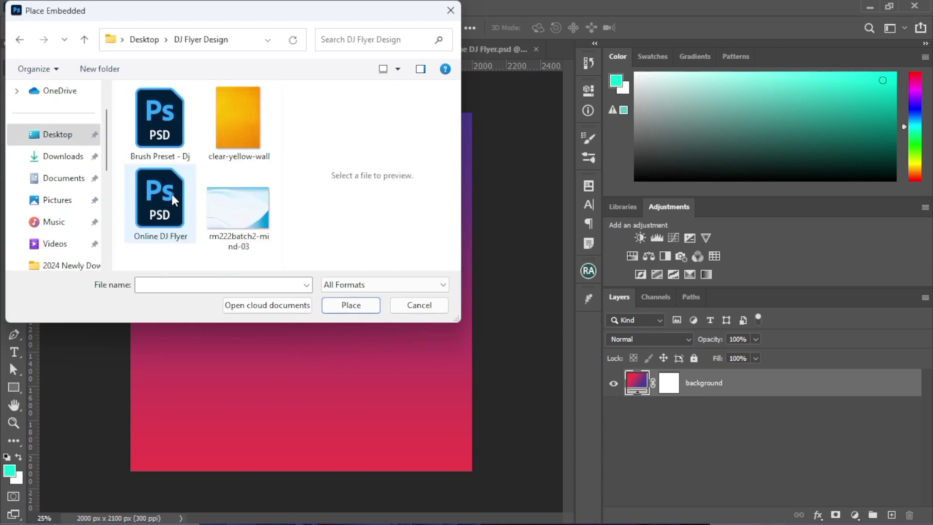
{"action": "left_click", "coordinate": [230, 204]}
{"action": "left_click", "coordinate": [351, 305]}
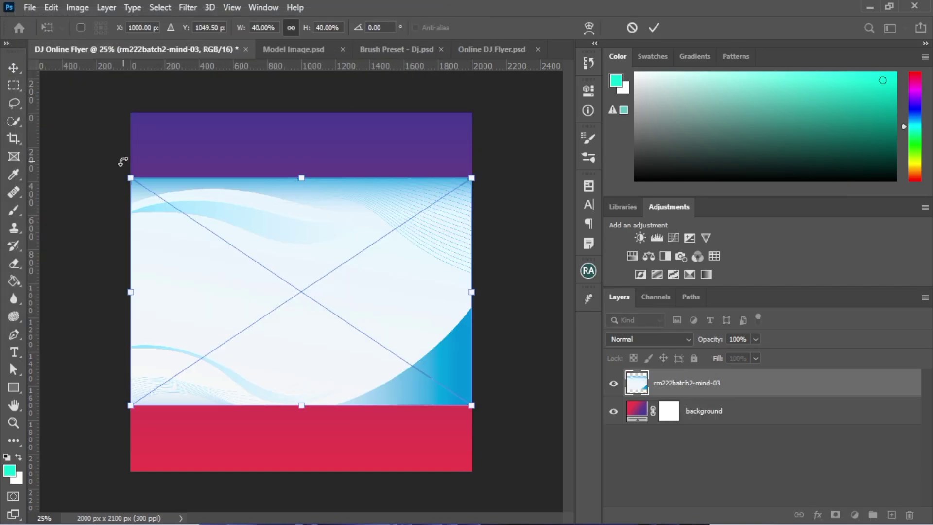
Rotate the placed image 90 degrees, scale it to about 74% and position it to cover the whole canvas
{"action": "left_click_drag", "start_coordinate": [123, 161], "coordinate": [389, 165]}
{"action": "left_click_drag", "start_coordinate": [411, 289], "coordinate": [551, 290]}
{"action": "left_click_drag", "start_coordinate": [185, 287], "coordinate": [131, 286]}
{"action": "left_click_drag", "start_coordinate": [294, 304], "coordinate": [263, 346]}
{"action": "key", "text": "Return"}
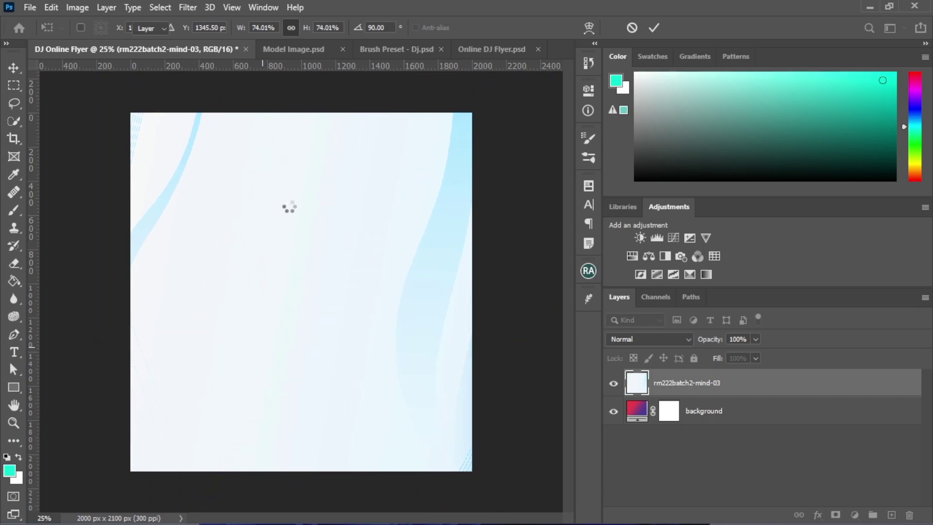
Set the wave image's blend mode to Overlay and adjust its position over the gradient
{"action": "left_click", "coordinate": [651, 339]}
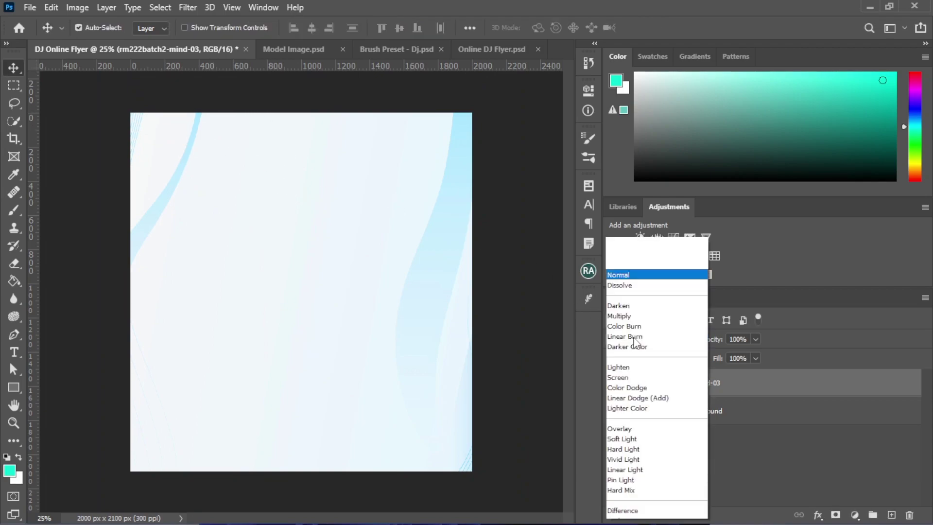
{"action": "left_click", "coordinate": [622, 345]}
{"action": "left_click_drag", "start_coordinate": [284, 268], "coordinate": [340, 270]}
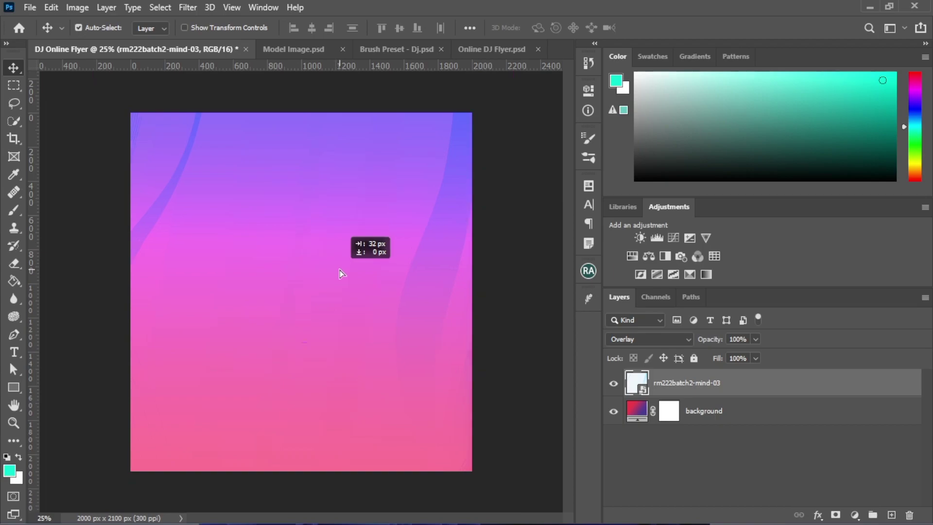
{"action": "left_click_drag", "start_coordinate": [236, 233], "coordinate": [206, 240]}
Enlarge the wave image proportionally to about 76%, extending it beyond the canvas's right edge
{"action": "key", "text": "ctrl+minus"}
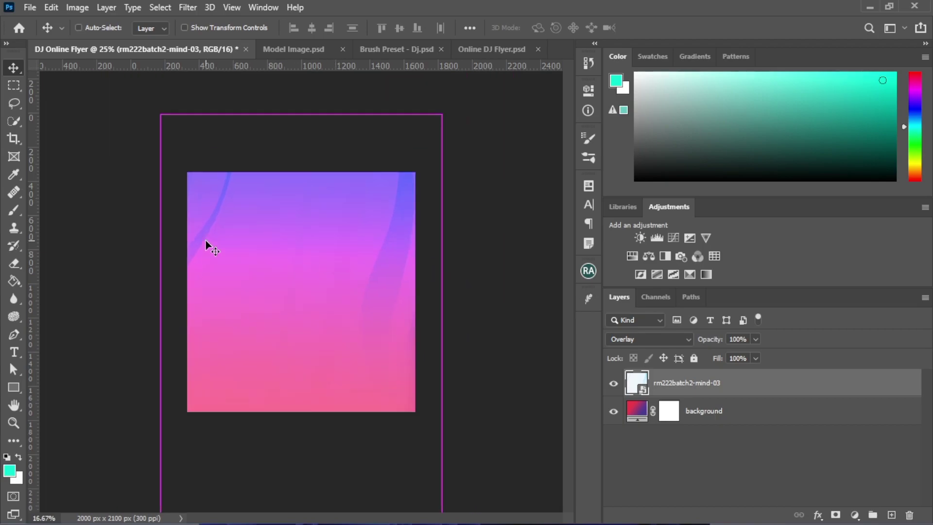
{"action": "key", "text": "ctrl+t"}
{"action": "left_click_drag", "start_coordinate": [442, 327], "coordinate": [449, 325]}
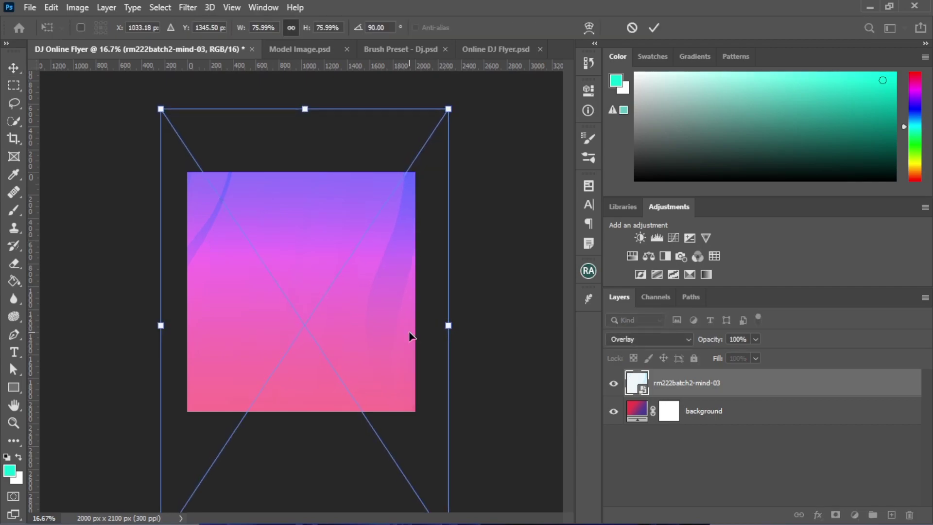
{"action": "key", "text": "Return"}
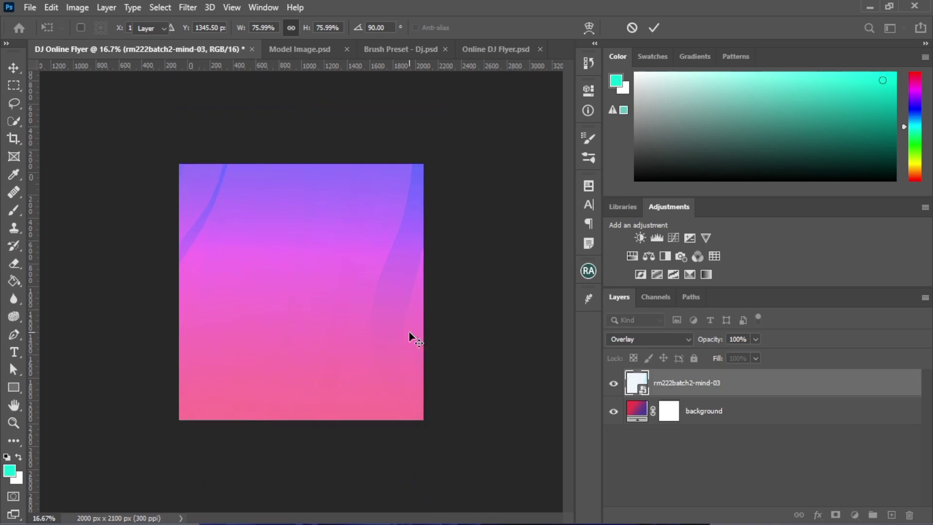
{"action": "key", "text": "ctrl+plus"}
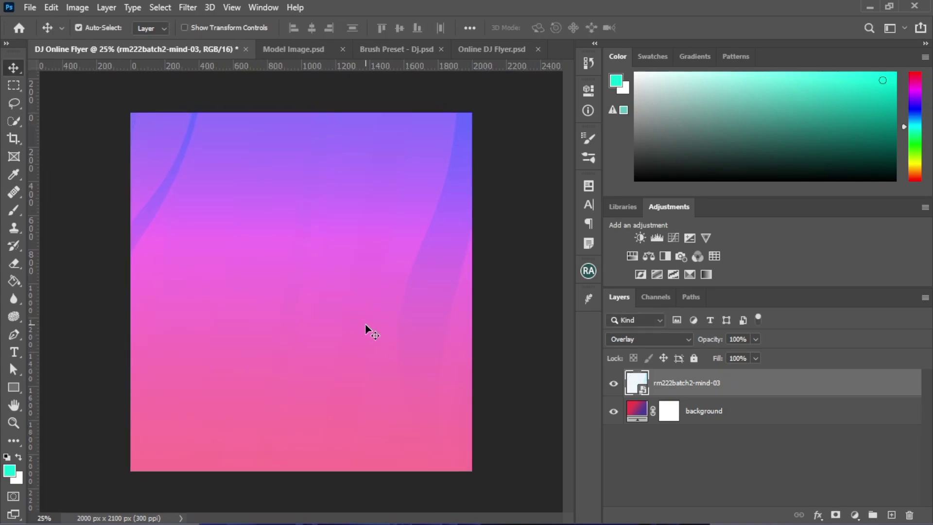
Shift the wave image slightly up and left, and rename its layer as overlay
{"action": "left_click_drag", "start_coordinate": [350, 334], "coordinate": [334, 321]}
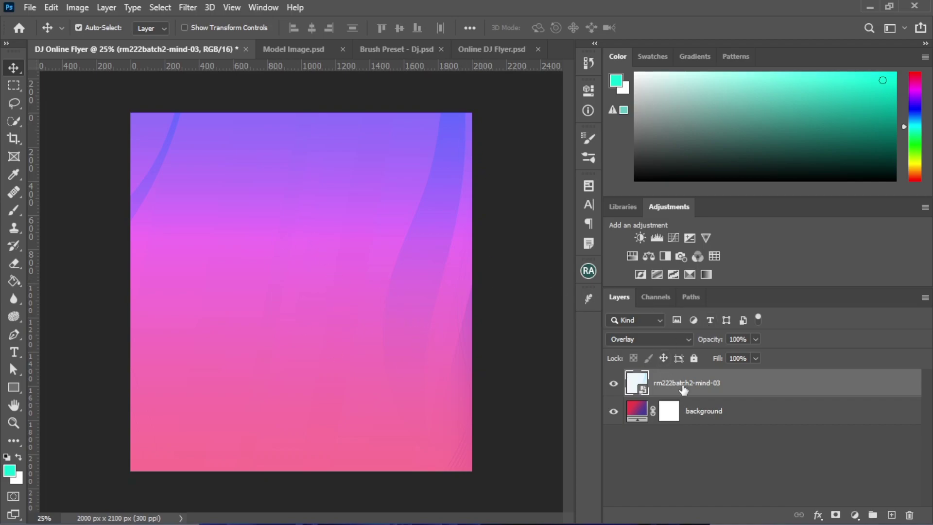
{"action": "type", "text": "overlay"}
{"action": "key", "text": "Return"}
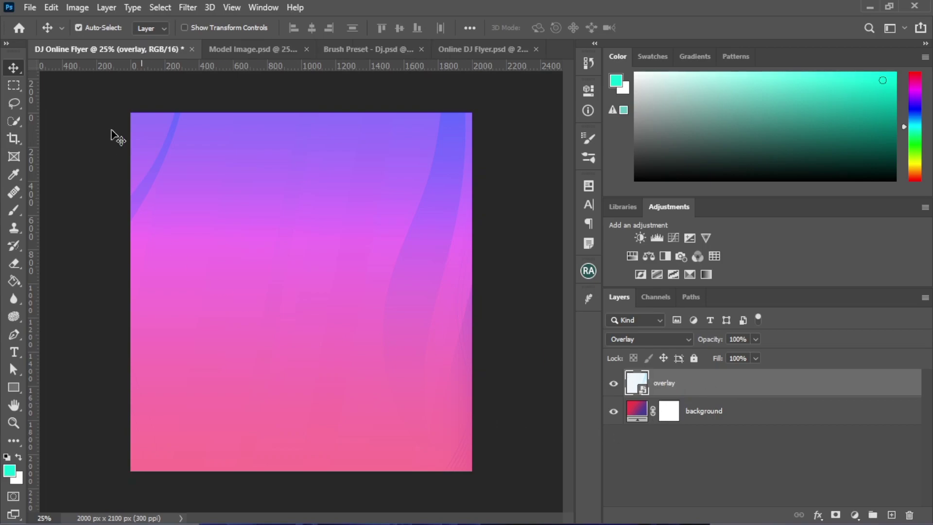
Place clear-yellow-wall from the DJ Flyer Design folder as an embedded image above the overlay layer
{"action": "left_click", "coordinate": [27, 8]}
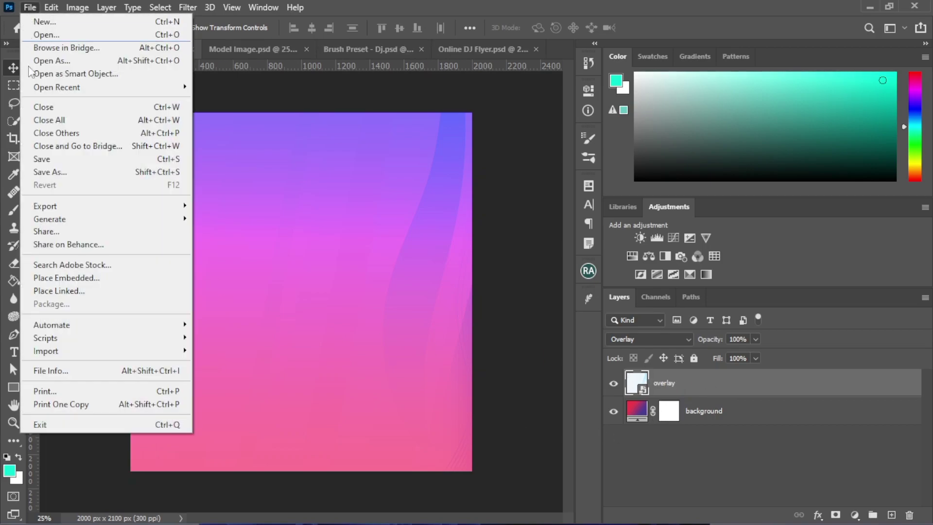
{"action": "left_click", "coordinate": [42, 278]}
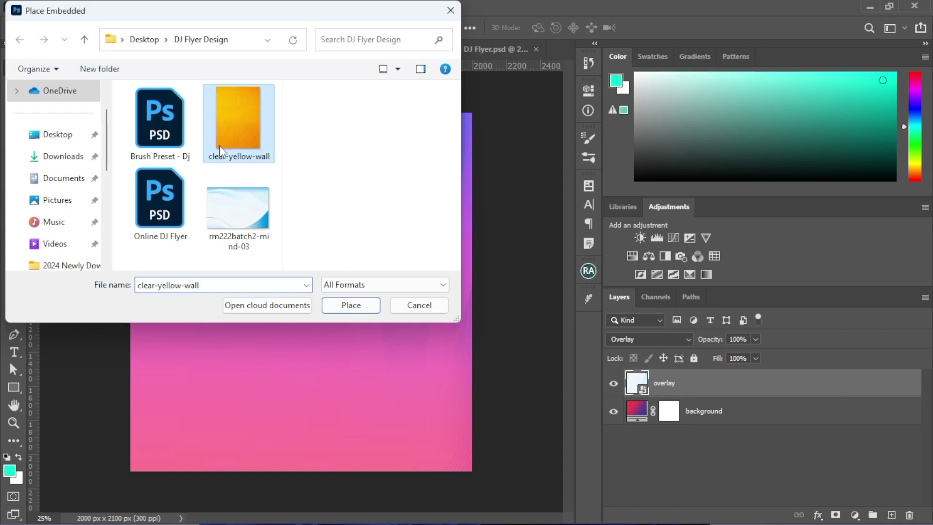
{"action": "left_click", "coordinate": [238, 121]}
{"action": "left_click", "coordinate": [331, 305]}
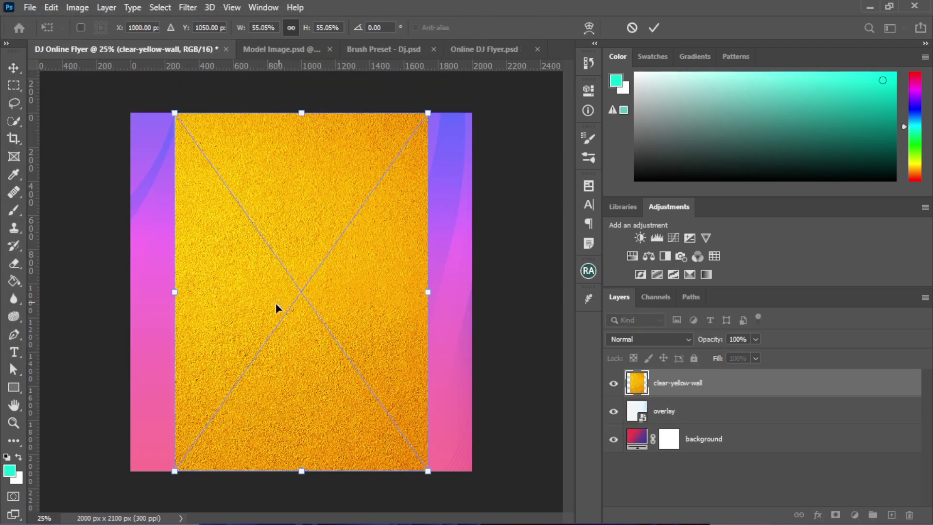
Enlarge the yellow wall texture past both sides of the canvas and move it slightly to cover the artboard
{"action": "left_click_drag", "start_coordinate": [169, 292], "coordinate": [50, 292]}
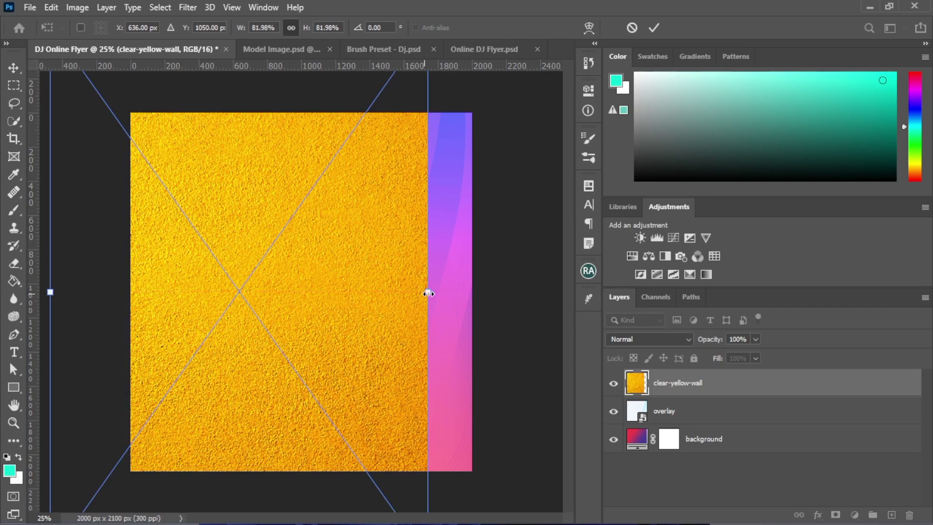
{"action": "left_click_drag", "start_coordinate": [427, 292], "coordinate": [520, 299]}
{"action": "left_click_drag", "start_coordinate": [351, 290], "coordinate": [350, 279]}
{"action": "key", "text": "Return"}
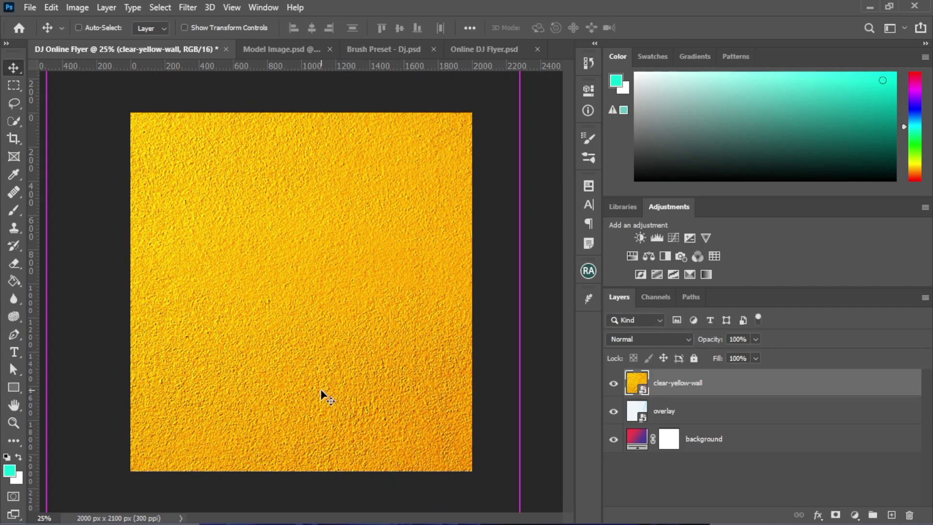
Scale the yellow wall texture down to about 85% and reposition it so it still covers the canvas
{"action": "key", "text": "ctrl+minus"}
{"action": "key", "text": "ctrl+t"}
{"action": "left_click_drag", "start_coordinate": [446, 276], "coordinate": [408, 275]}
{"action": "left_click_drag", "start_coordinate": [342, 294], "coordinate": [366, 291]}
{"action": "left_click_drag", "start_coordinate": [295, 468], "coordinate": [294, 449]}
{"action": "key", "text": "Return"}
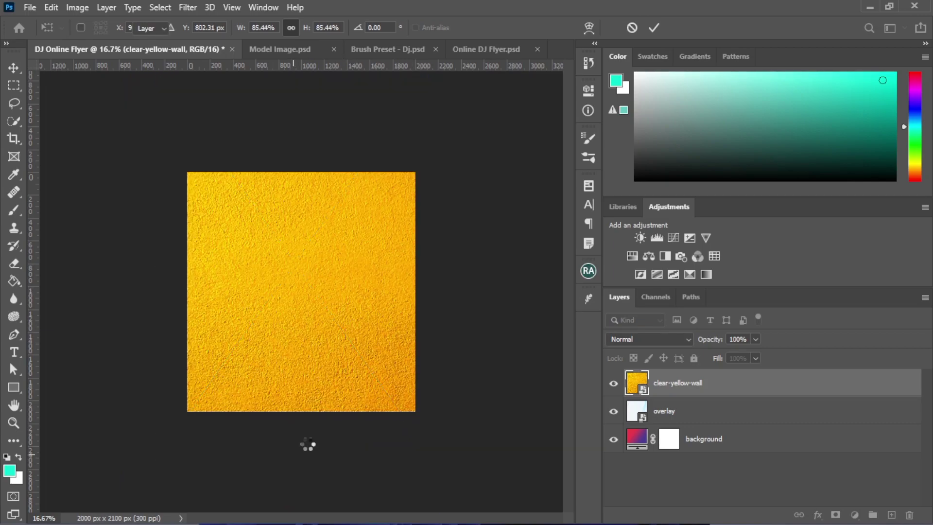
Set the blend mode of the clear-yellow-wall layer to Multiply
{"action": "key", "text": "ctrl+plus"}
{"action": "key", "text": "ctrl+semicolon"}
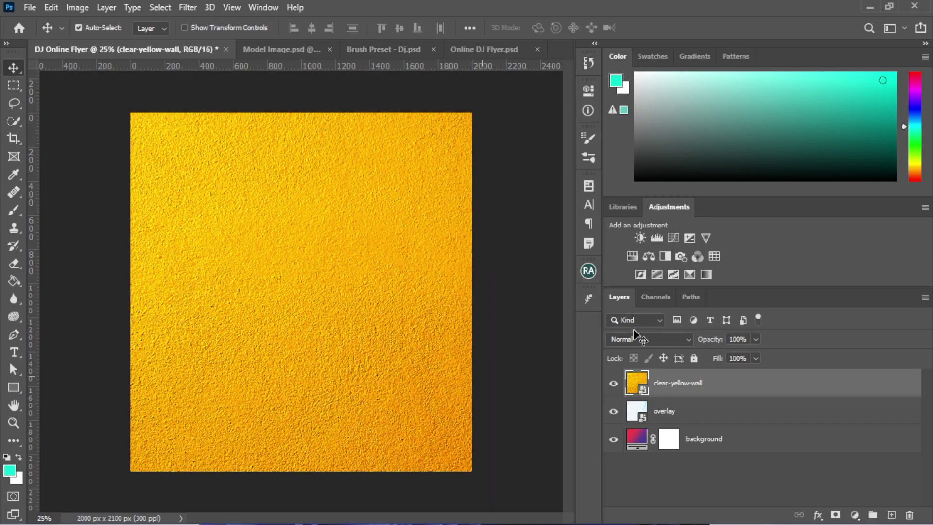
{"action": "left_click", "coordinate": [638, 340]}
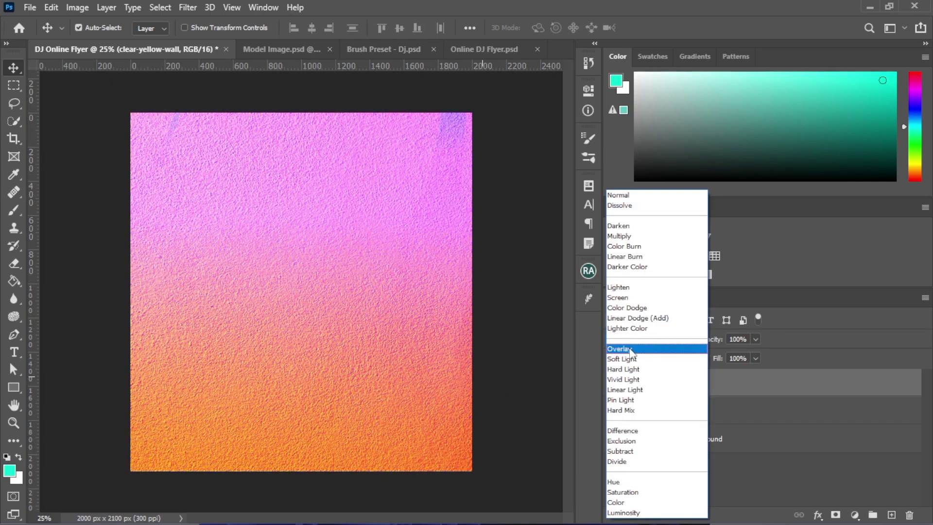
{"action": "left_click", "coordinate": [619, 236]}
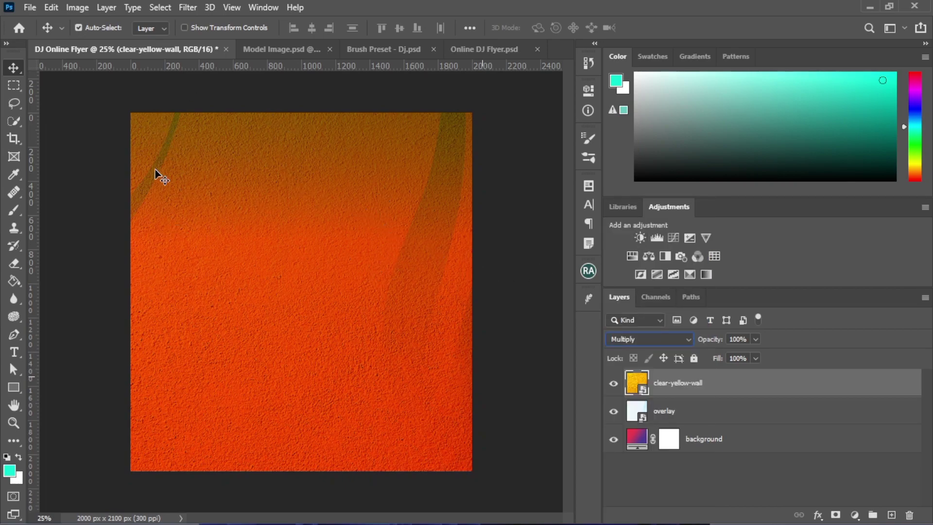
Nudge the yellow wall texture slightly to fine-tune its position over the canvas
{"action": "left_click_drag", "start_coordinate": [324, 269], "coordinate": [323, 278]}
{"action": "left_click", "coordinate": [664, 412]}
{"action": "left_click_drag", "start_coordinate": [394, 370], "coordinate": [389, 403]}
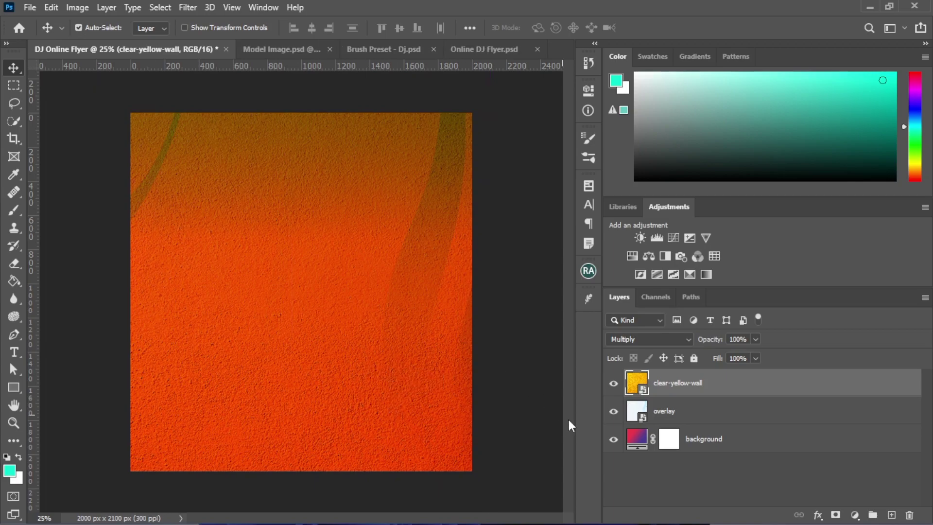
Adjust the placement of the overlay layer with Free Transform, shifting its wave lines slightly down the canvas
{"action": "left_click", "coordinate": [695, 418]}
{"action": "key", "text": "ctrl+t"}
{"action": "mouse_move", "coordinate": [282, 419]}
{"action": "left_mouse_down"}
{"action": "mouse_move", "coordinate": [284, 378]}
{"action": "mouse_move", "coordinate": [288, 428]}
{"action": "mouse_move", "coordinate": [288, 405]}
{"action": "left_mouse_up"}
{"action": "key", "text": "Return"}
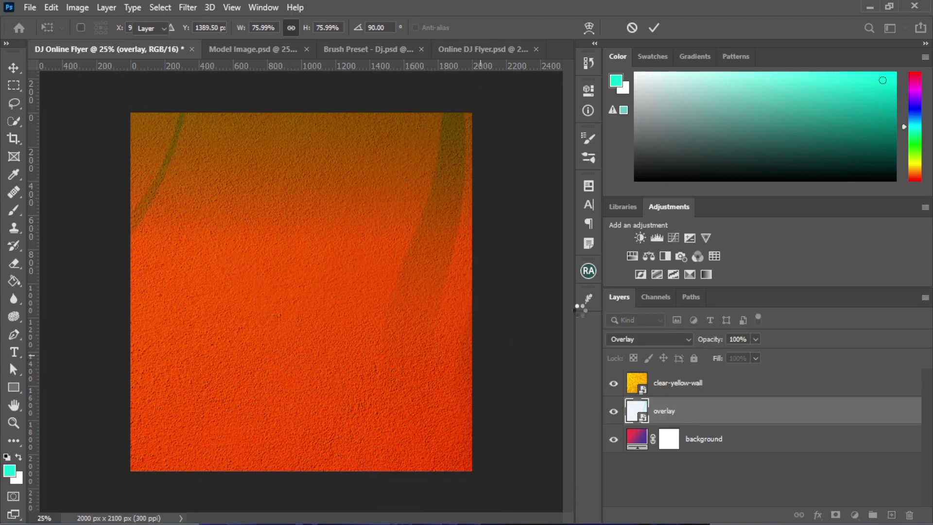
Group the clear-yellow-wall, overlay and background layers and name the group bg
{"action": "left_click", "coordinate": [673, 386]}
{"action": "left_click", "coordinate": [703, 442], "text": "shift"}
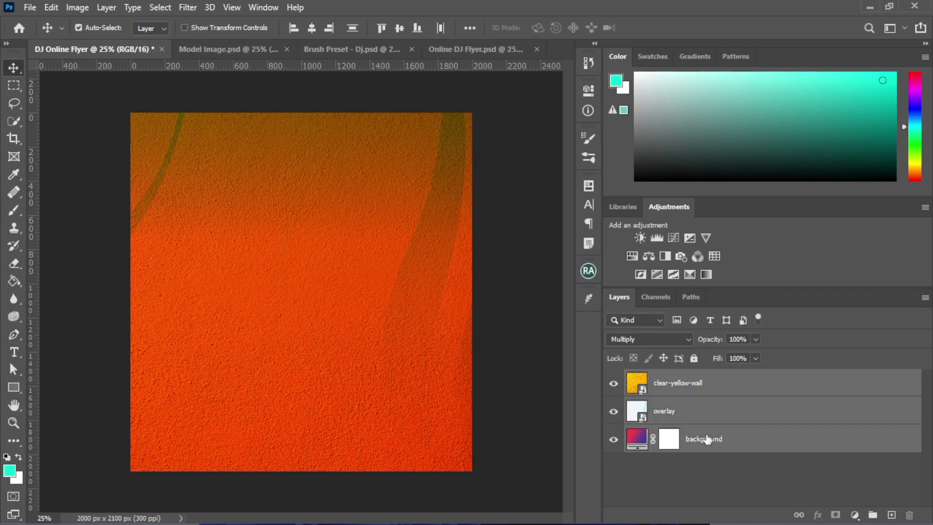
{"action": "key", "text": "ctrl+g"}
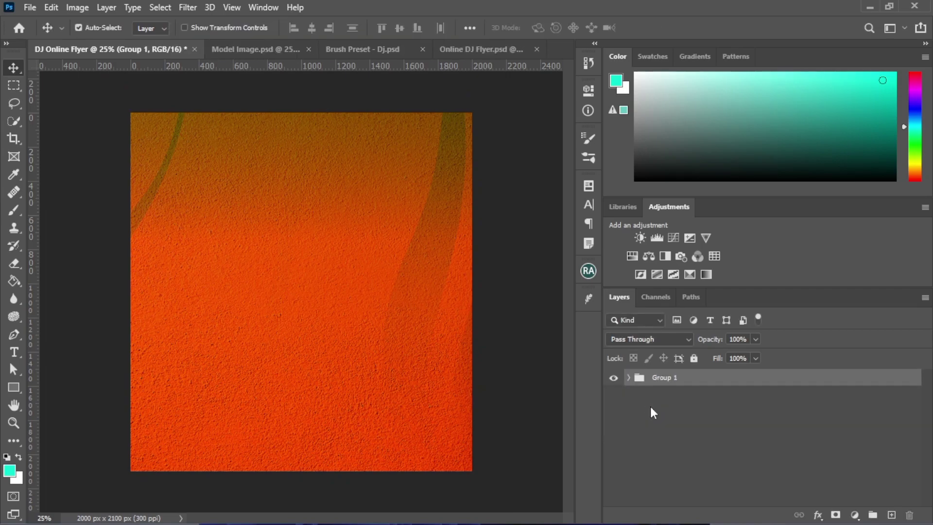
{"action": "double_click", "coordinate": [665, 378]}
{"action": "type", "text": "bo"}
{"action": "key", "text": "Return"}
Create a new layer above the bg group and set the type font to BOXING Regular at 70 pt
{"action": "left_click", "coordinate": [890, 514]}
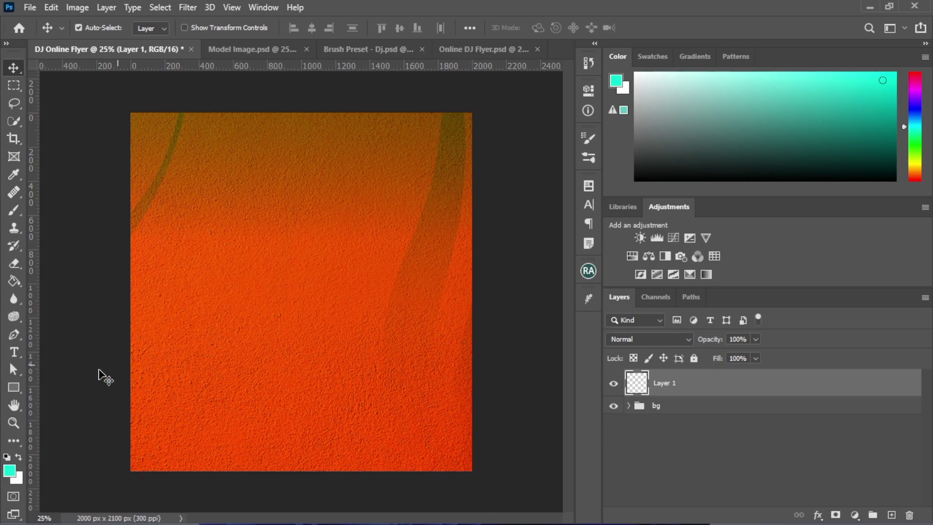
{"action": "left_click", "coordinate": [14, 354]}
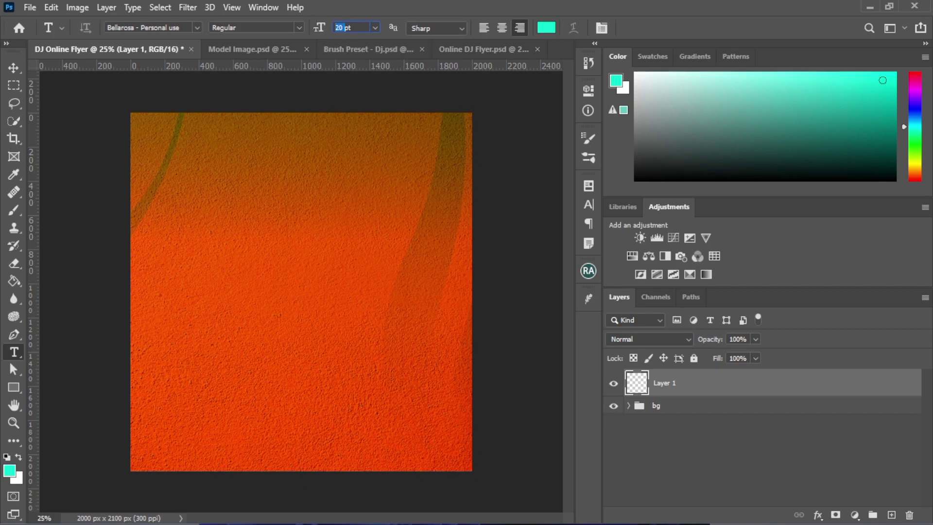
{"action": "left_click", "coordinate": [181, 28]}
{"action": "type", "text": "boxi"}
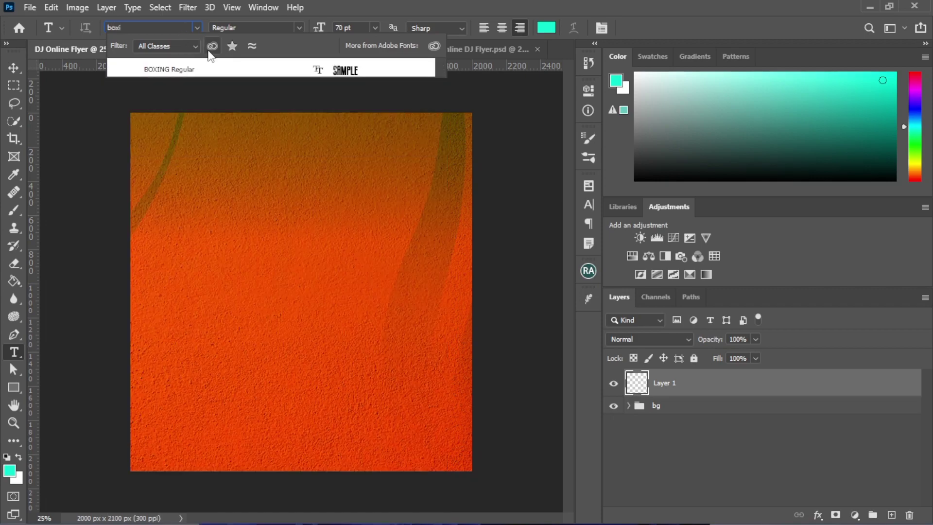
{"action": "left_click", "coordinate": [209, 68]}
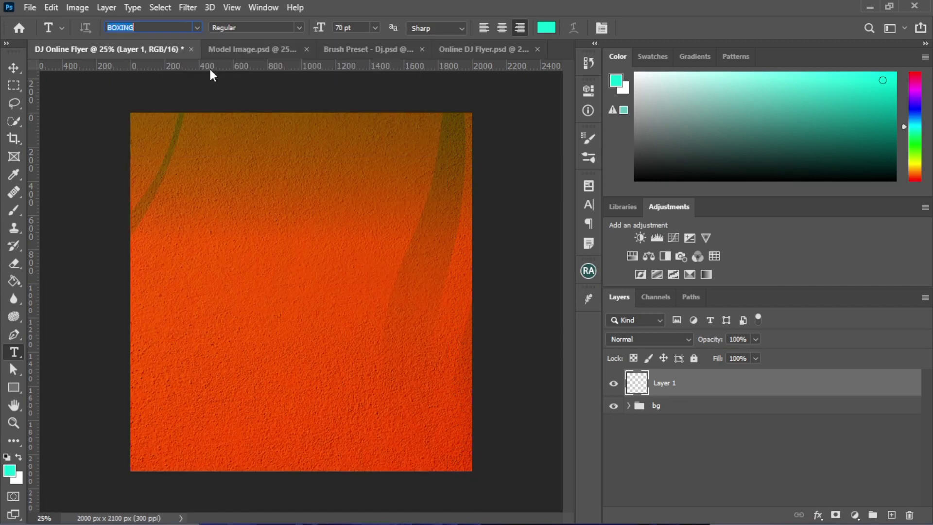
Add the title text "DJ Ratfle" and move it to the middle of the canvas
{"action": "left_click", "coordinate": [238, 279]}
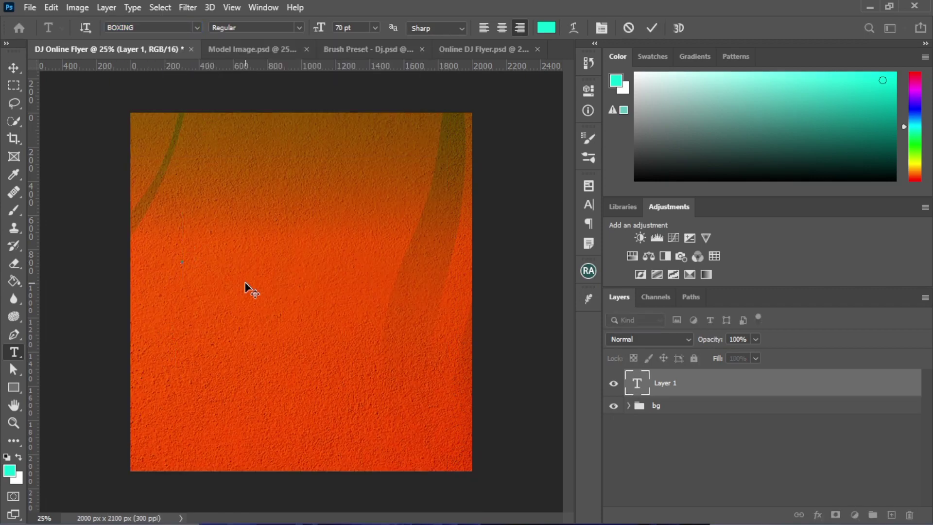
{"action": "type", "text": "DJ"}
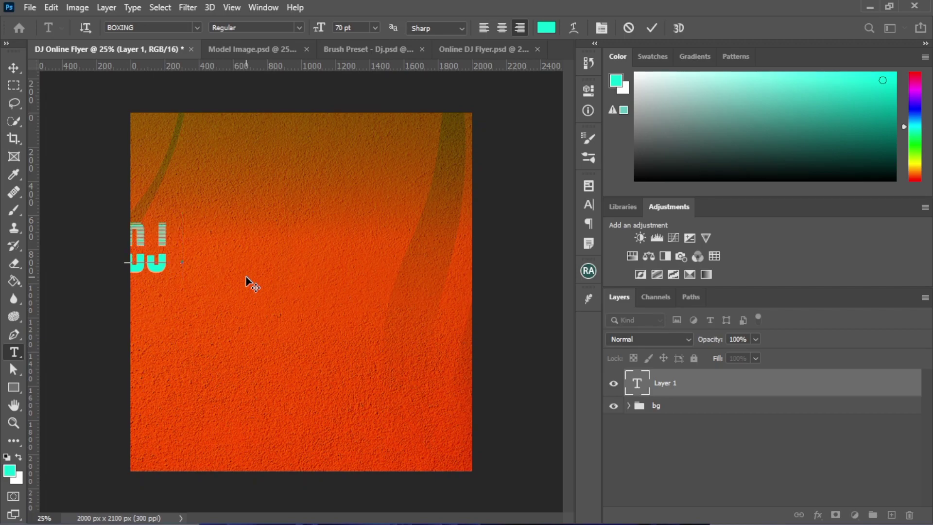
{"action": "type", "text": " AT"}
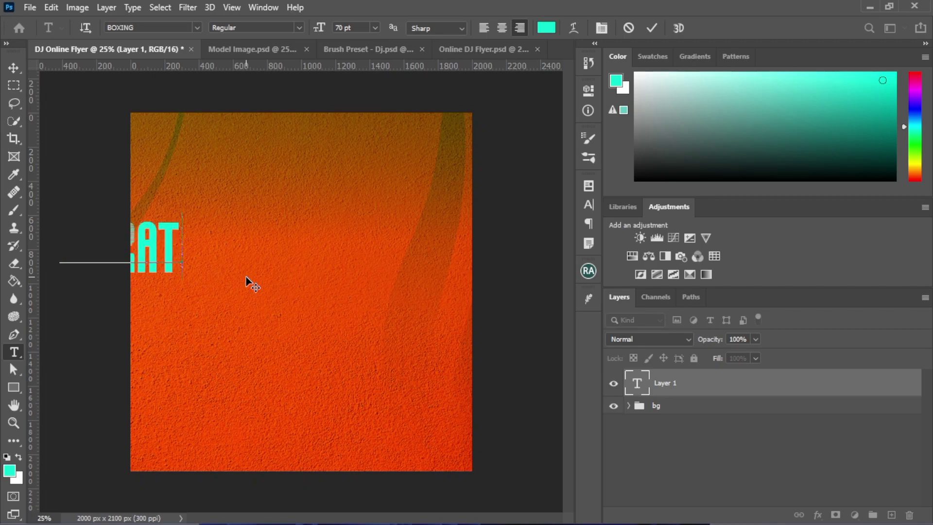
{"action": "type", "text": "FL"}
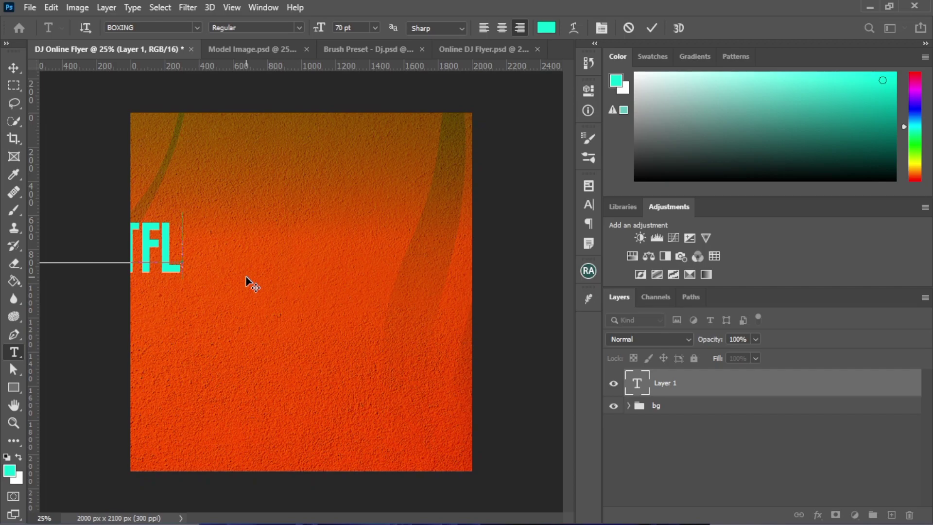
{"action": "type", "text": "E"}
{"action": "left_click", "coordinate": [654, 28]}
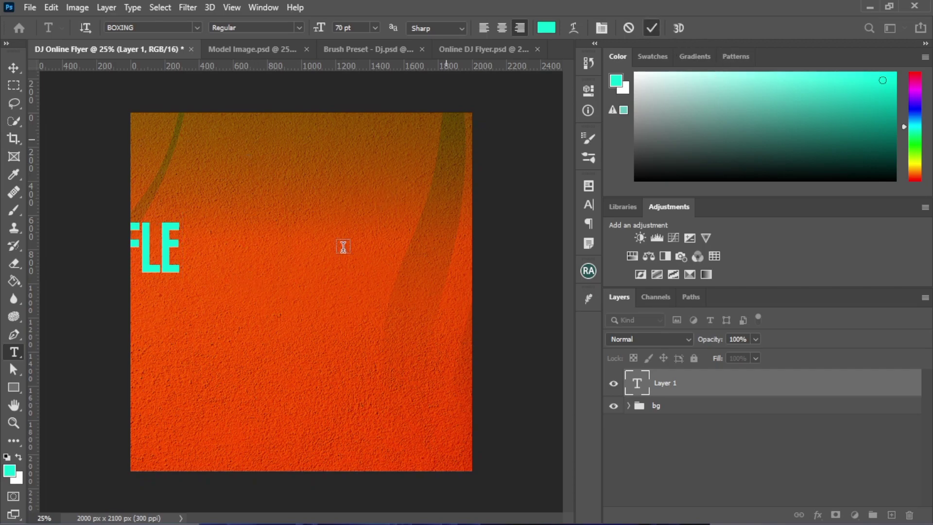
{"action": "left_click", "coordinate": [8, 72]}
{"action": "left_click_drag", "start_coordinate": [165, 251], "coordinate": [342, 275]}
Set the title text's leading to Auto and its tracking to -50
{"action": "left_click", "coordinate": [589, 205]}
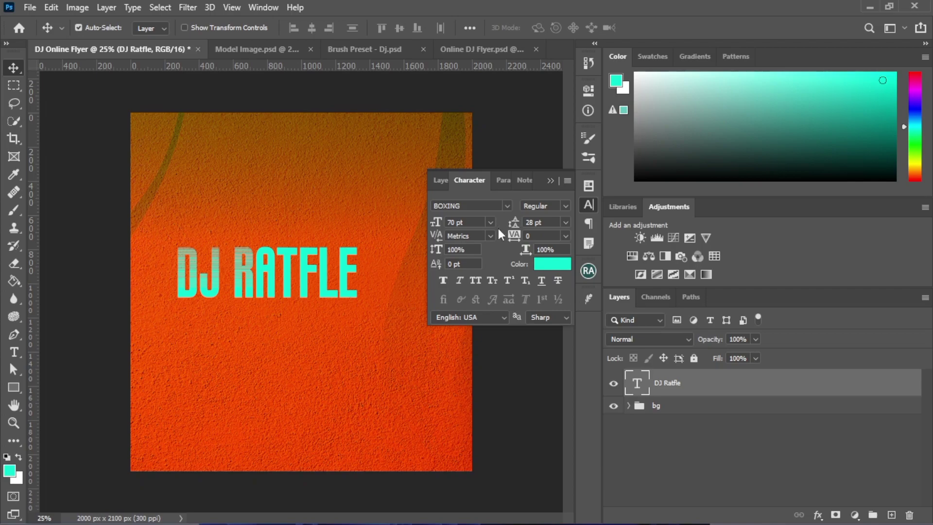
{"action": "left_click", "coordinate": [565, 223]}
{"action": "left_click", "coordinate": [547, 233]}
{"action": "left_click_drag", "start_coordinate": [307, 278], "coordinate": [301, 294]}
{"action": "left_click", "coordinate": [566, 236]}
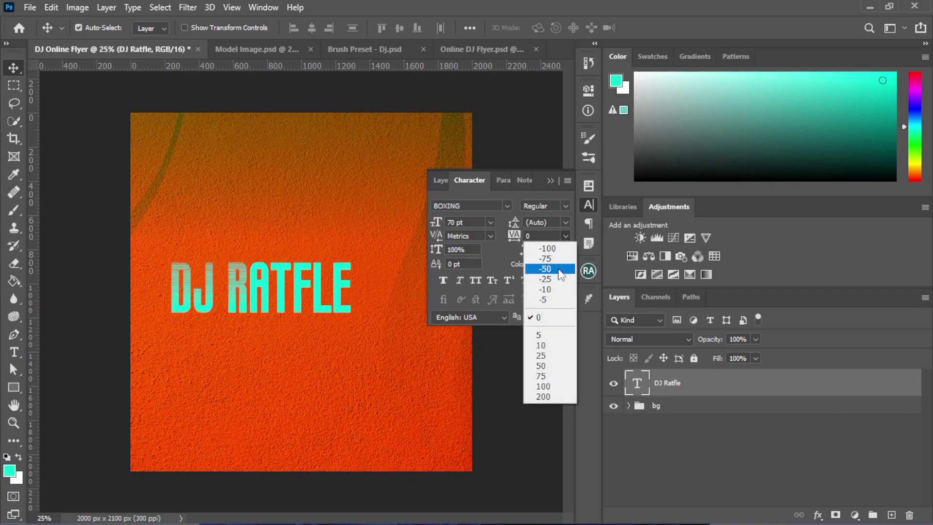
{"action": "left_click", "coordinate": [561, 273]}
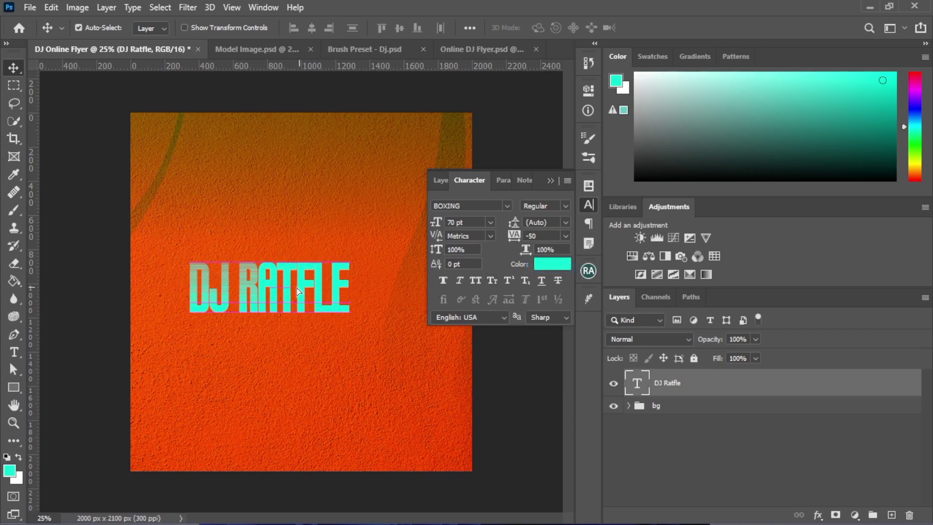
Replace the title text with lowercase "dj ratfle" and nudge it slightly upward
{"action": "double_click", "coordinate": [259, 287]}
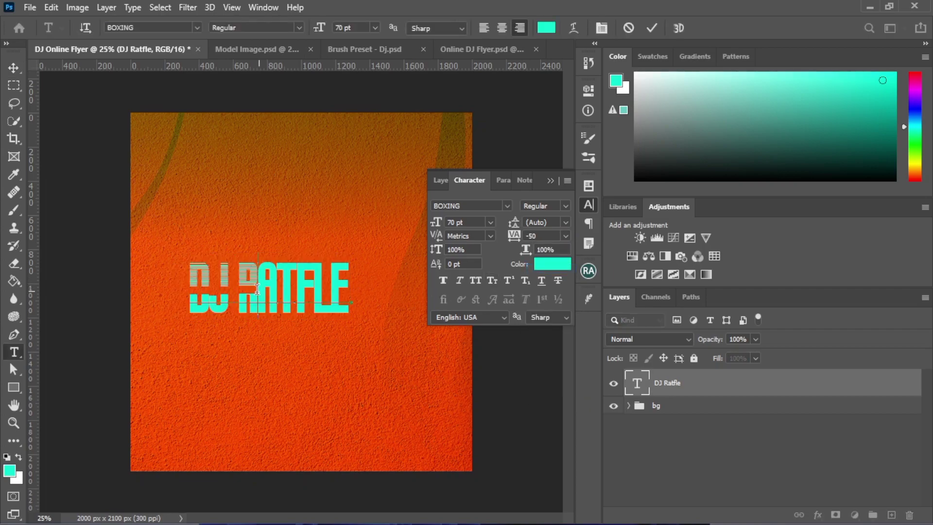
{"action": "left_click_drag", "start_coordinate": [245, 294], "coordinate": [381, 290]}
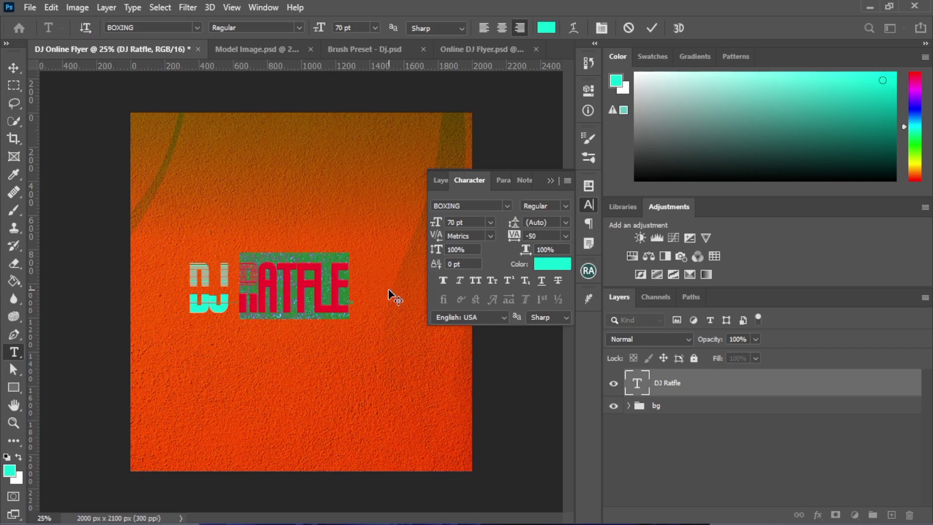
{"action": "key", "text": "ctrl+x"}
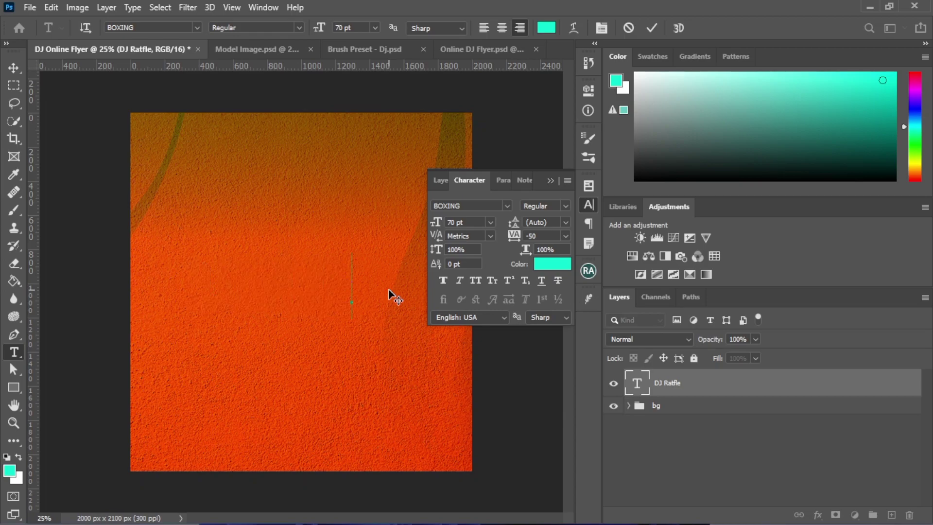
{"action": "type", "text": "D"}
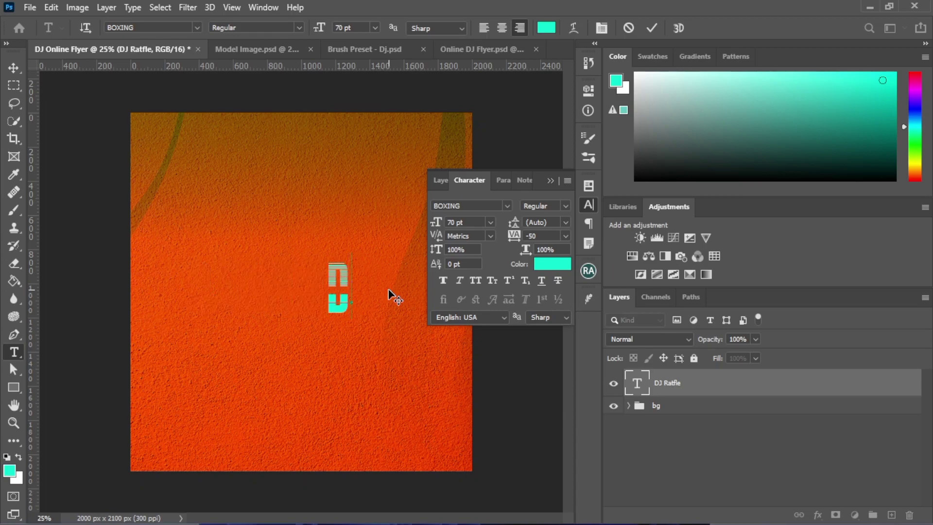
{"action": "key", "text": "BackSpace"}
{"action": "type", "text": "DJ"}
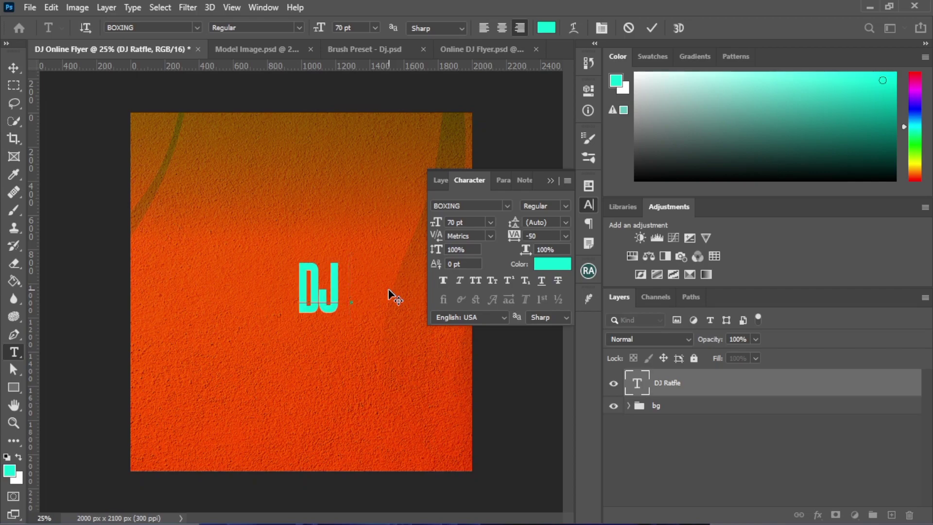
{"action": "type", "text": " RAT"}
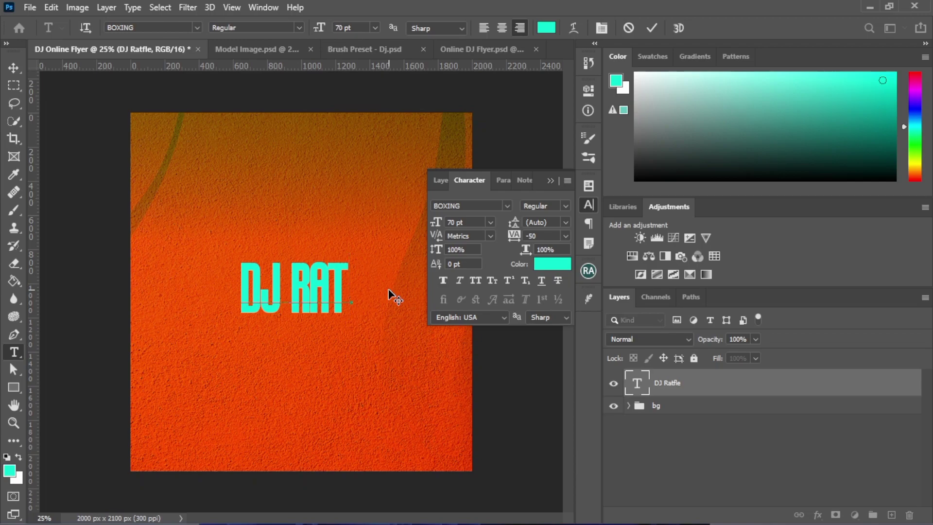
{"action": "type", "text": "FLE"}
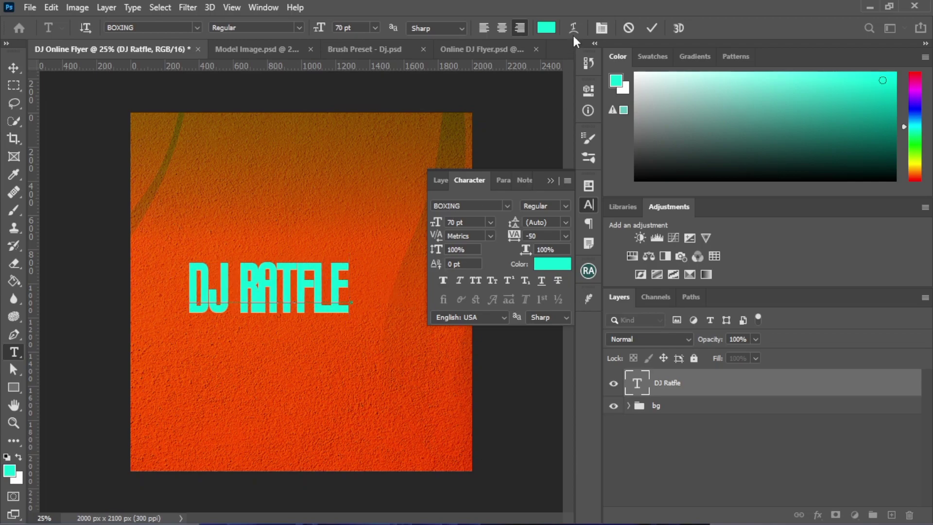
{"action": "left_click", "coordinate": [652, 29]}
{"action": "key", "text": "v"}
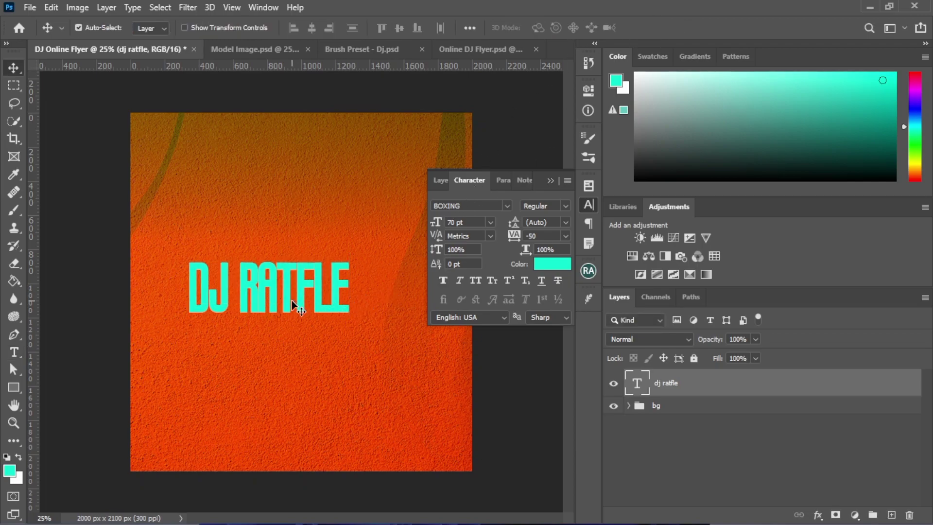
{"action": "left_click_drag", "start_coordinate": [284, 309], "coordinate": [288, 302]}
Reapply the BOXING font in Regular style to the title text
{"action": "left_click", "coordinate": [507, 207]}
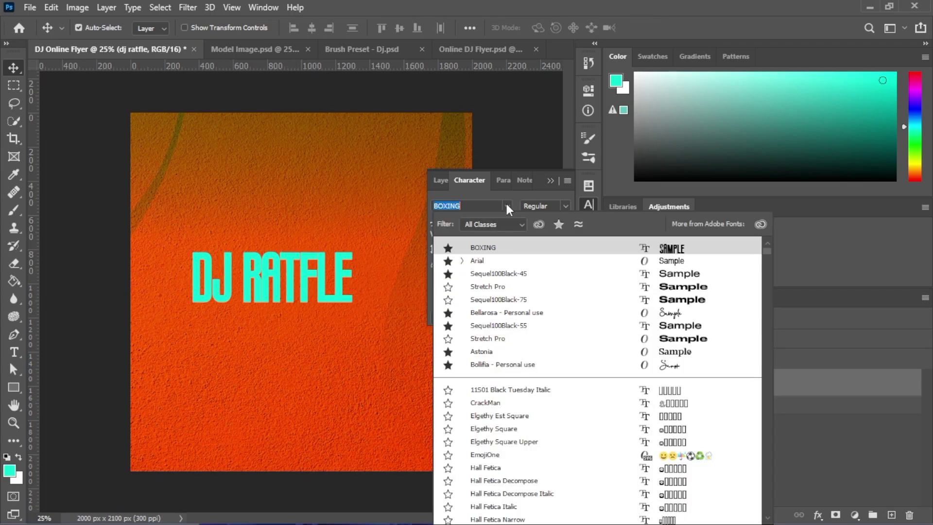
{"action": "left_click", "coordinate": [506, 248]}
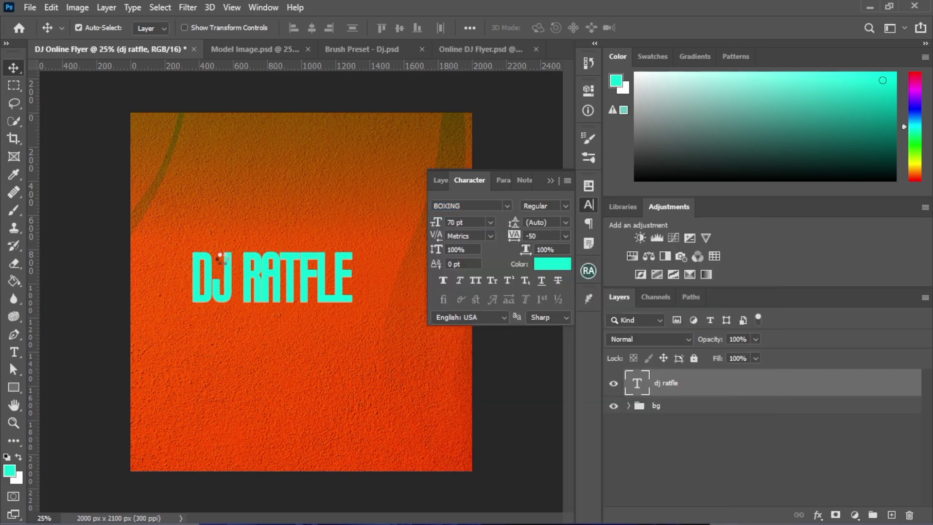
{"action": "left_click_drag", "start_coordinate": [250, 281], "coordinate": [245, 291]}
{"action": "left_click", "coordinate": [566, 206]}
{"action": "left_click", "coordinate": [537, 217]}
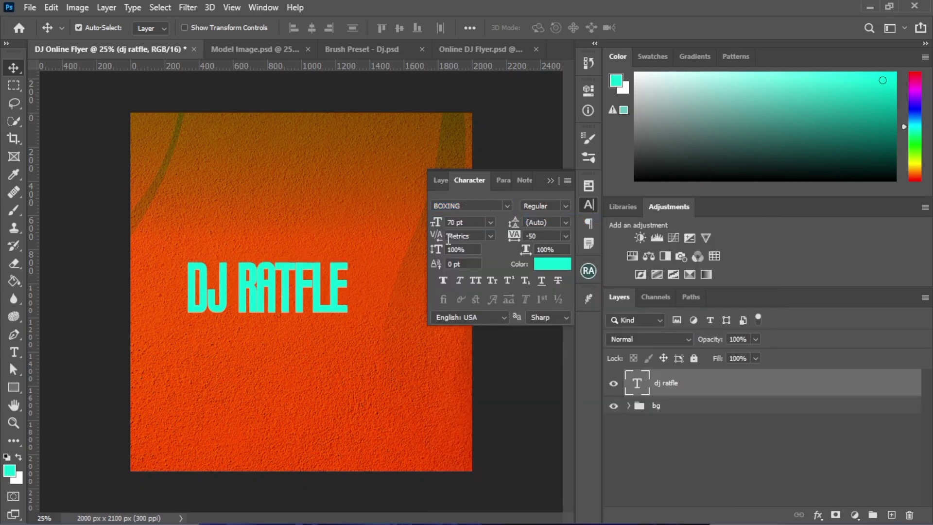
Keep the title's kerning at Metrics, turn on All Caps and shift the text up and left
{"action": "left_click", "coordinate": [487, 236]}
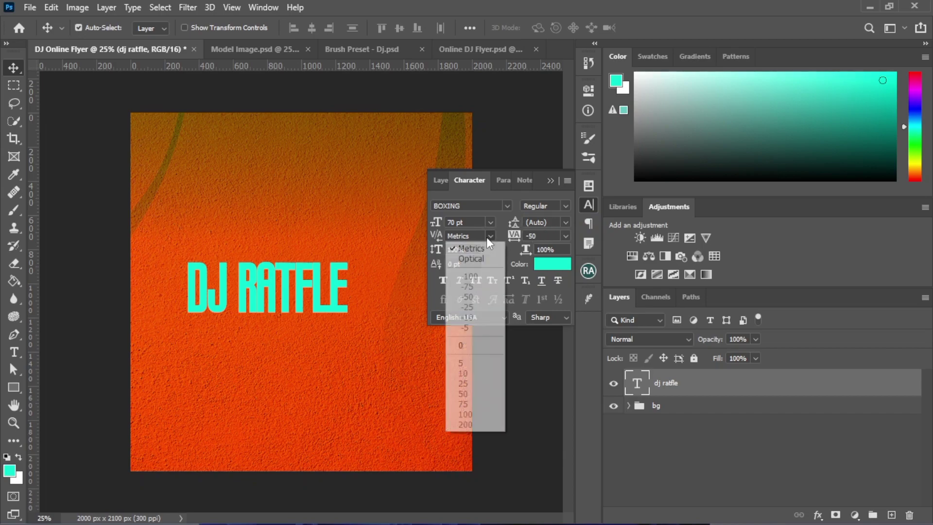
{"action": "left_click", "coordinate": [478, 250]}
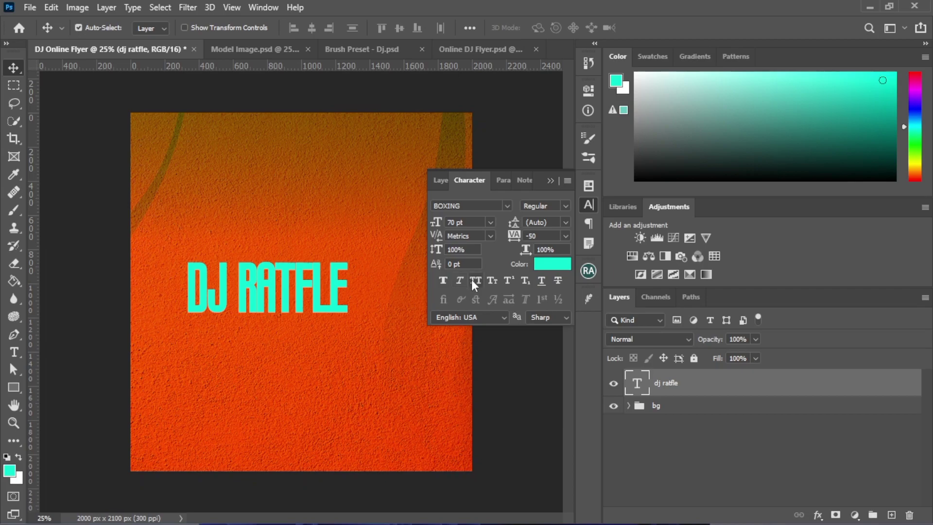
{"action": "left_click_drag", "start_coordinate": [230, 272], "coordinate": [210, 266]}
{"action": "left_click", "coordinate": [550, 180]}
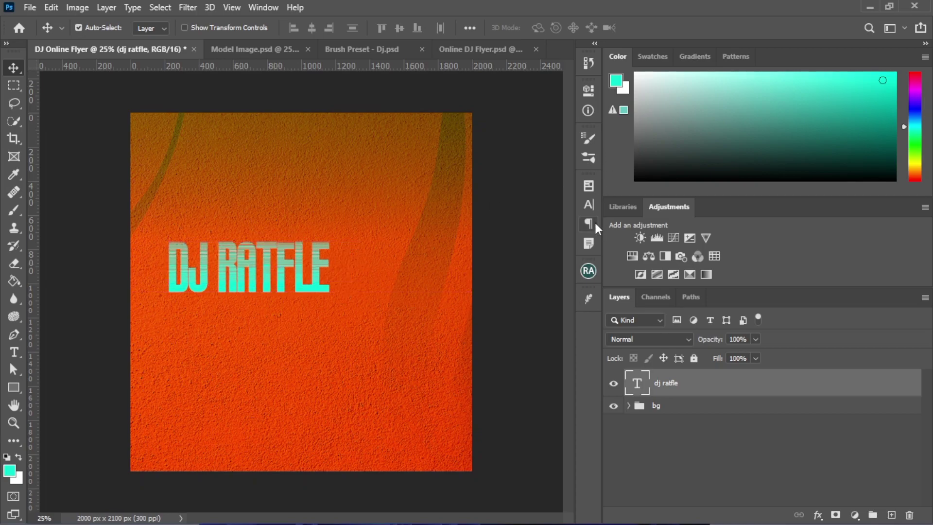
Change the title's text color to white (ffffff)
{"action": "left_click", "coordinate": [588, 207]}
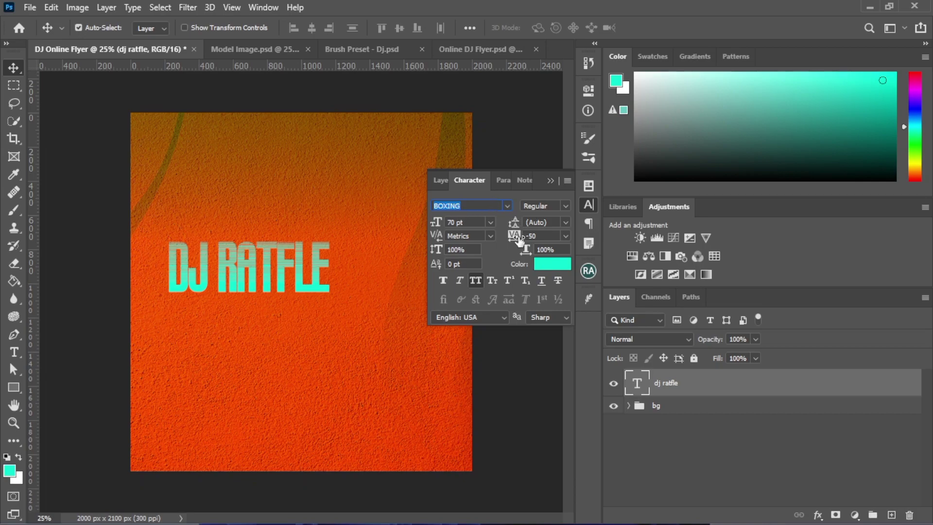
{"action": "left_click", "coordinate": [560, 264]}
{"action": "left_click", "coordinate": [549, 288]}
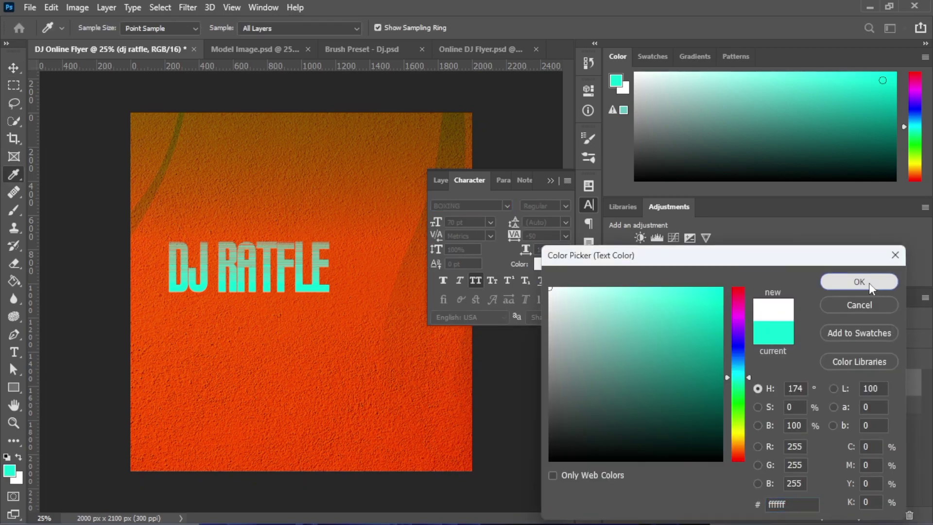
{"action": "left_click", "coordinate": [870, 286]}
{"action": "left_click", "coordinate": [552, 181]}
Rotate the title 90° clockwise, enlarge it and position it vertically slightly left of the canvas center
{"action": "left_click_drag", "start_coordinate": [281, 276], "coordinate": [292, 270]}
{"action": "key", "text": "ctrl+t"}
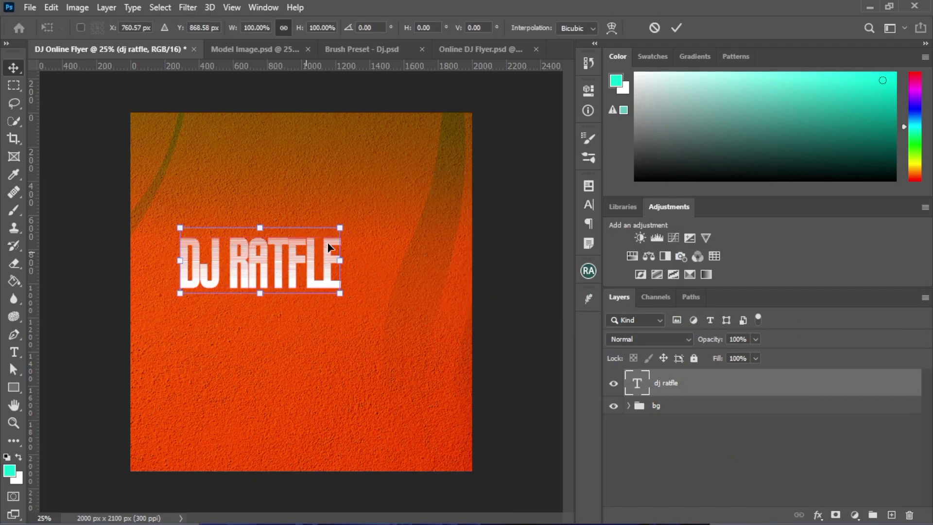
{"action": "left_click_drag", "start_coordinate": [367, 210], "coordinate": [285, 322]}
{"action": "left_click_drag", "start_coordinate": [293, 261], "coordinate": [273, 259]}
{"action": "key", "text": "Return"}
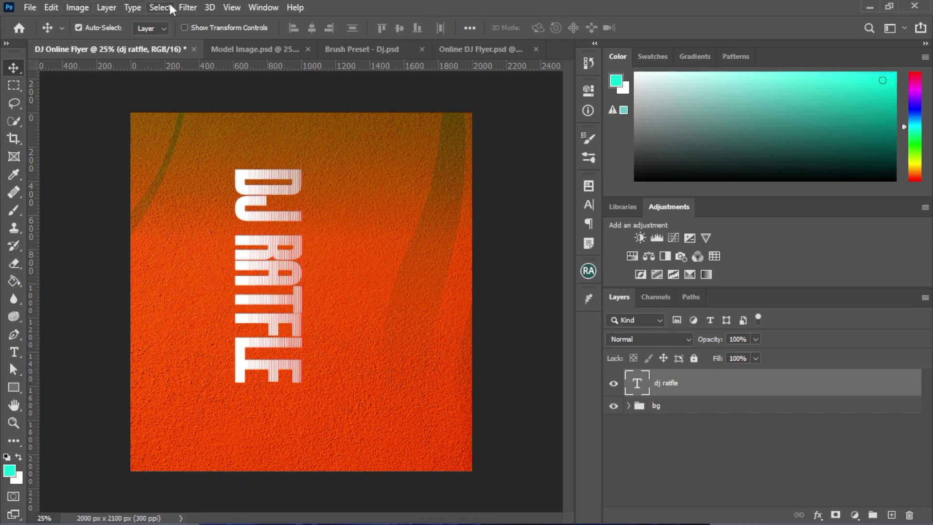
Convert the title text to a shape and directly select the anchor points along its right-hand striped side
{"action": "left_click", "coordinate": [137, 7]}
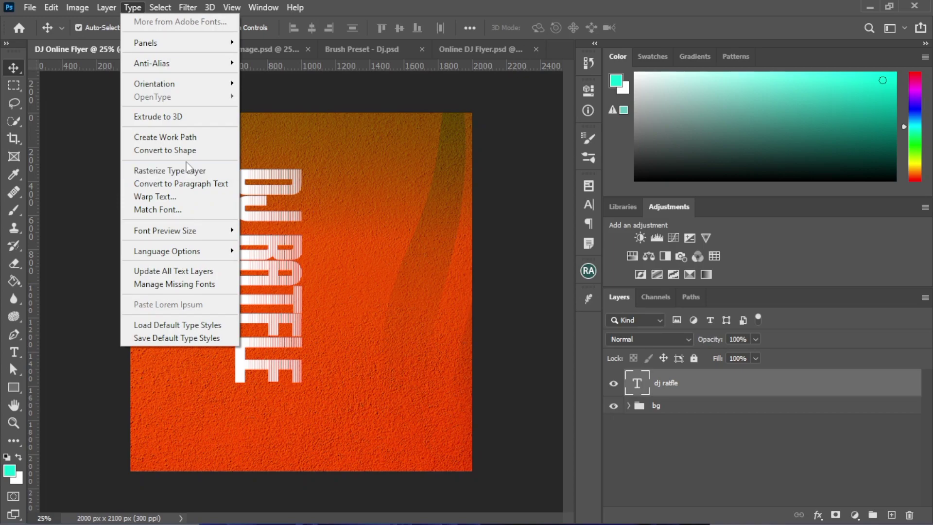
{"action": "left_click", "coordinate": [188, 151]}
{"action": "left_click", "coordinate": [13, 371]}
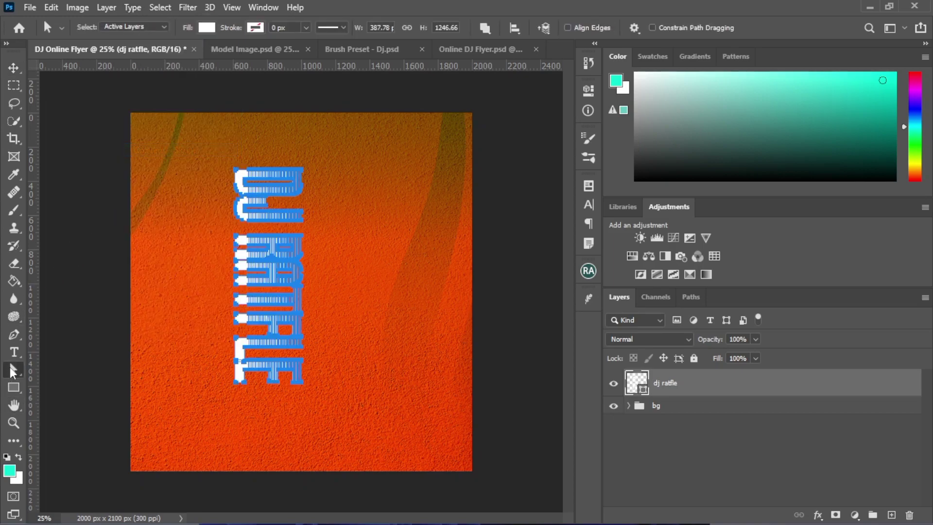
{"action": "left_click", "coordinate": [13, 370]}
{"action": "left_click", "coordinate": [68, 365]}
{"action": "left_click", "coordinate": [274, 161]}
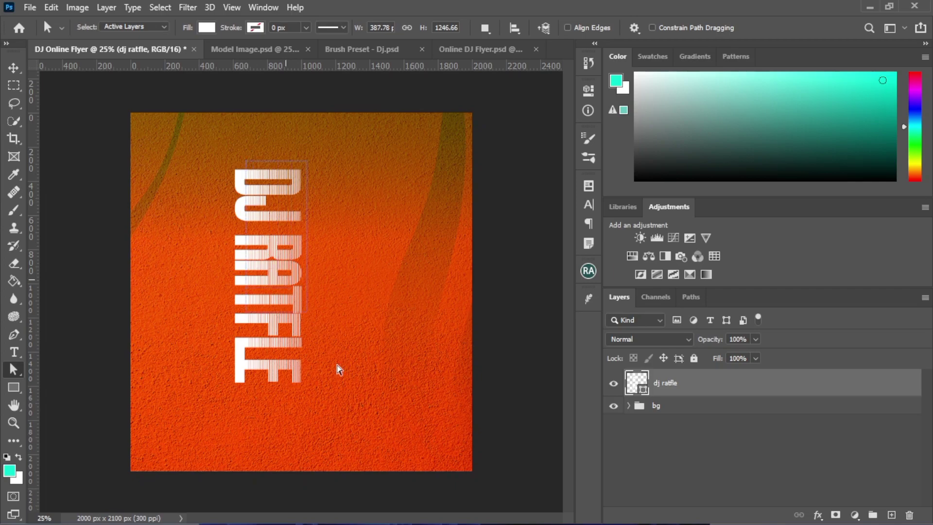
{"action": "left_click_drag", "start_coordinate": [346, 395], "coordinate": [347, 395]}
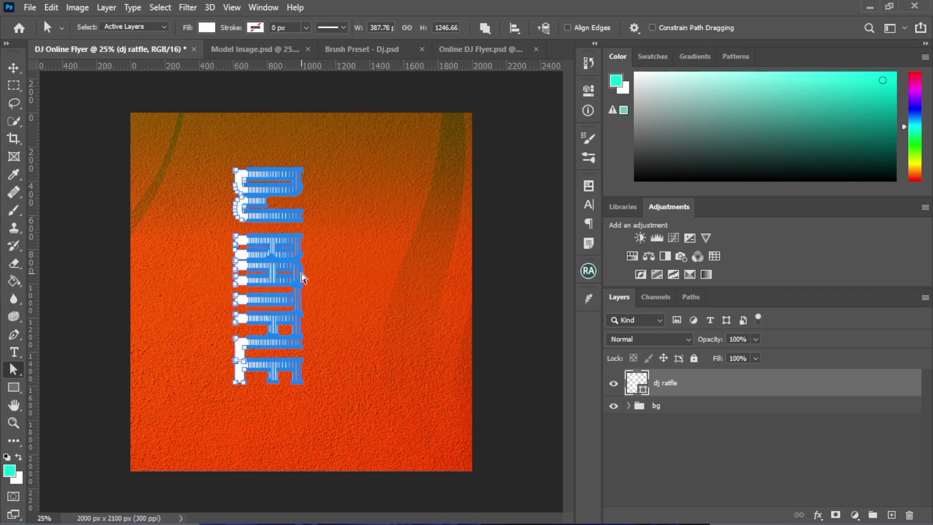
Stretch the selected title points to the right until the shape is about 1081 px wide
{"action": "key", "text": "ctrl+plus"}
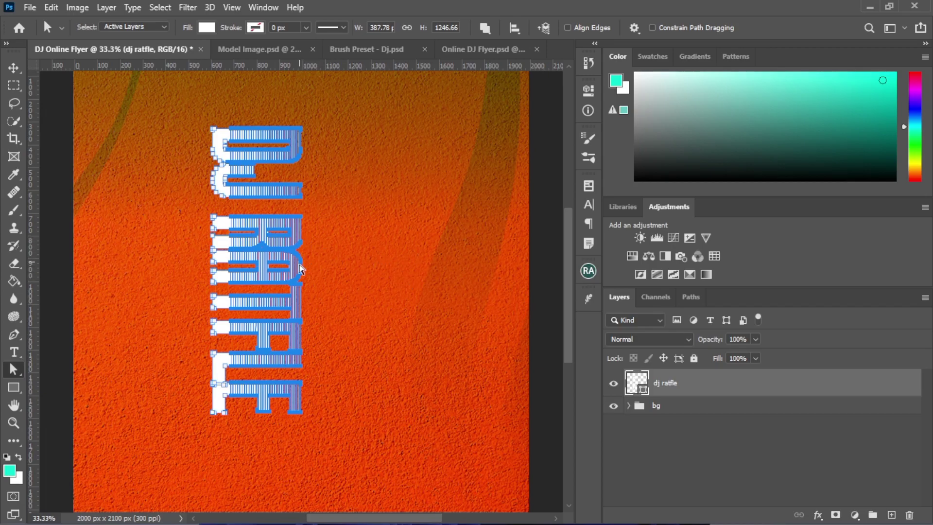
{"action": "left_click_drag", "start_coordinate": [335, 272], "coordinate": [456, 275]}
{"action": "key", "text": "Escape"}
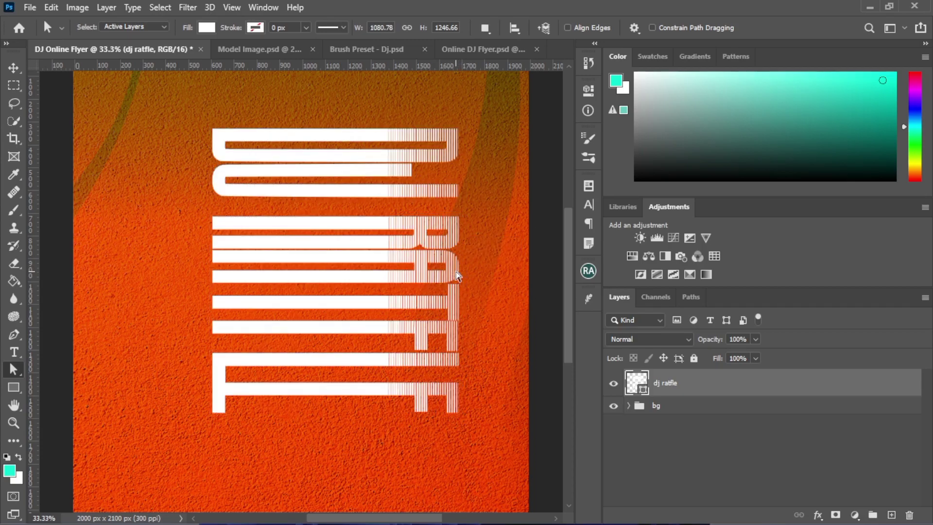
Move the stretched title left and slightly down so it sits in the middle of the canvas
{"action": "key", "text": "ctrl+minus"}
{"action": "key", "text": "ctrl+minus"}
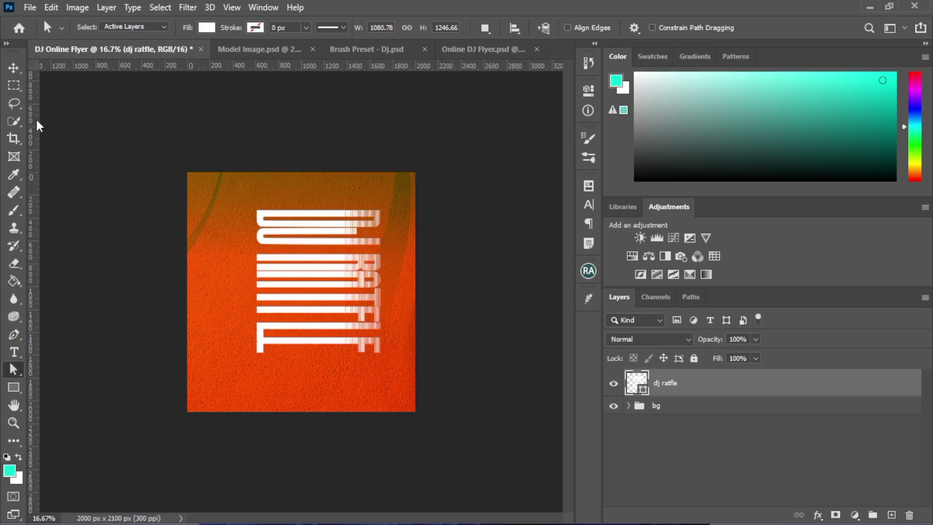
{"action": "left_click", "coordinate": [14, 68]}
{"action": "left_click_drag", "start_coordinate": [283, 264], "coordinate": [258, 272]}
{"action": "key", "text": "ctrl+plus"}
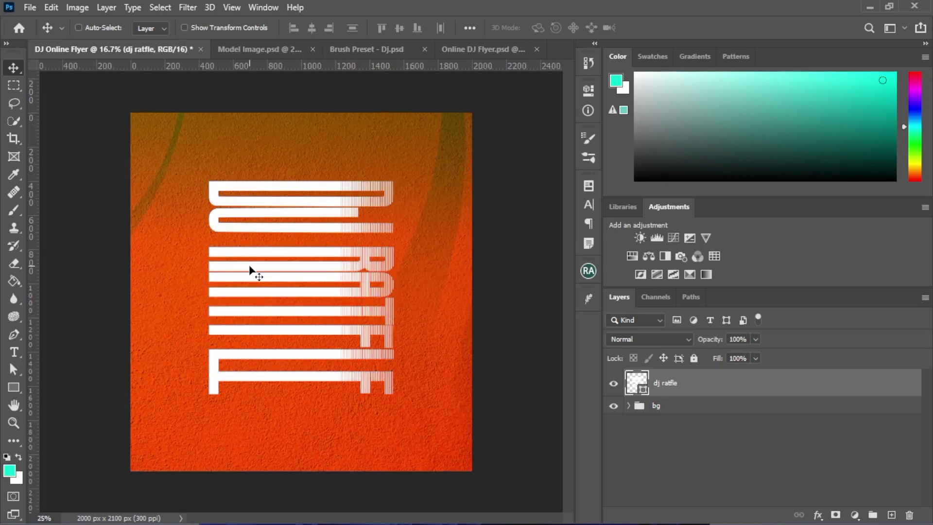
{"action": "key", "text": "ctrl+plus"}
{"action": "key", "text": "ctrl+minus"}
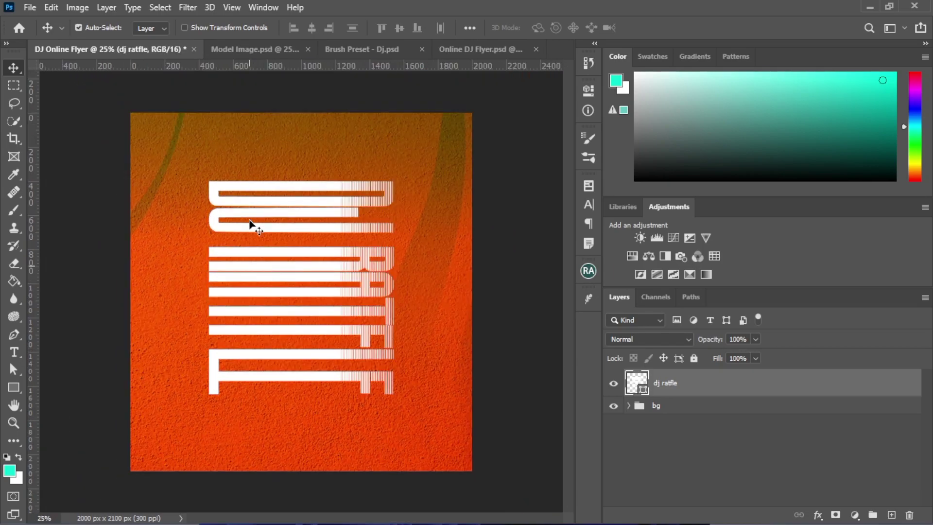
Blend the title into the texture with gray Blend If, setting the underlying layer's split ranges to 0/111 and 188/255
{"action": "right_click", "coordinate": [696, 386]}
{"action": "left_click", "coordinate": [781, 19]}
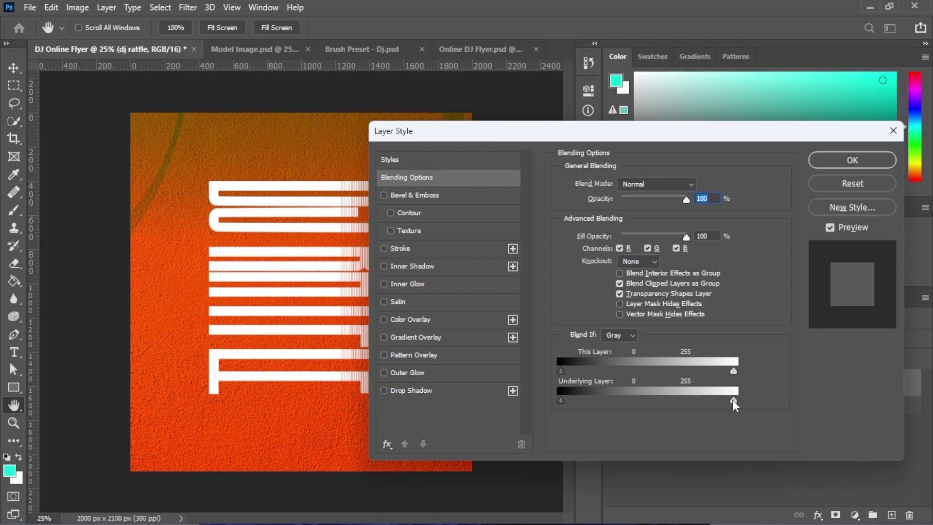
{"action": "left_click_drag", "start_coordinate": [691, 402], "coordinate": [686, 401]}
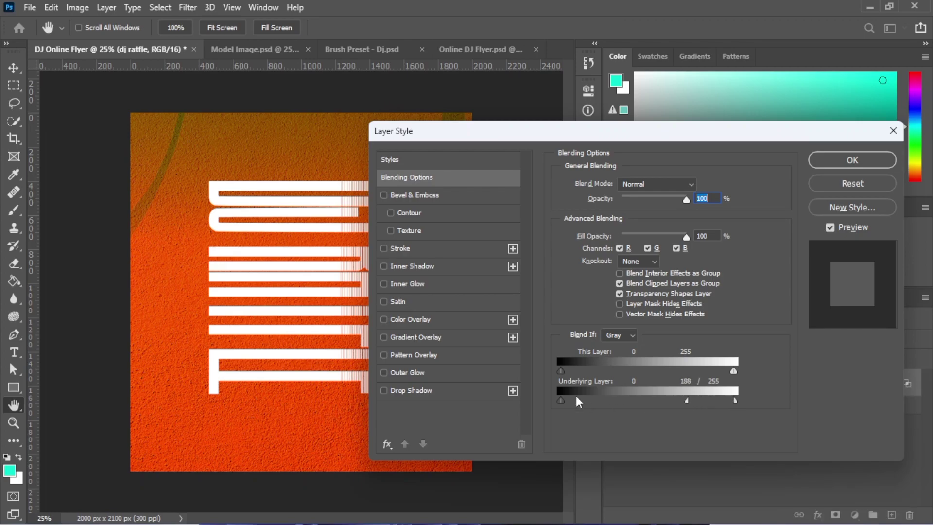
{"action": "left_click_drag", "start_coordinate": [561, 402], "coordinate": [634, 400]}
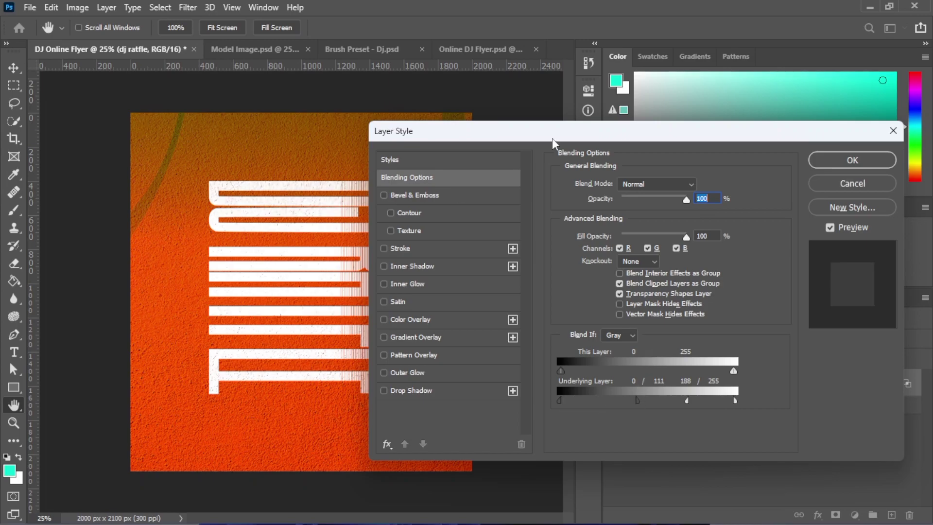
{"action": "left_click", "coordinate": [883, 158]}
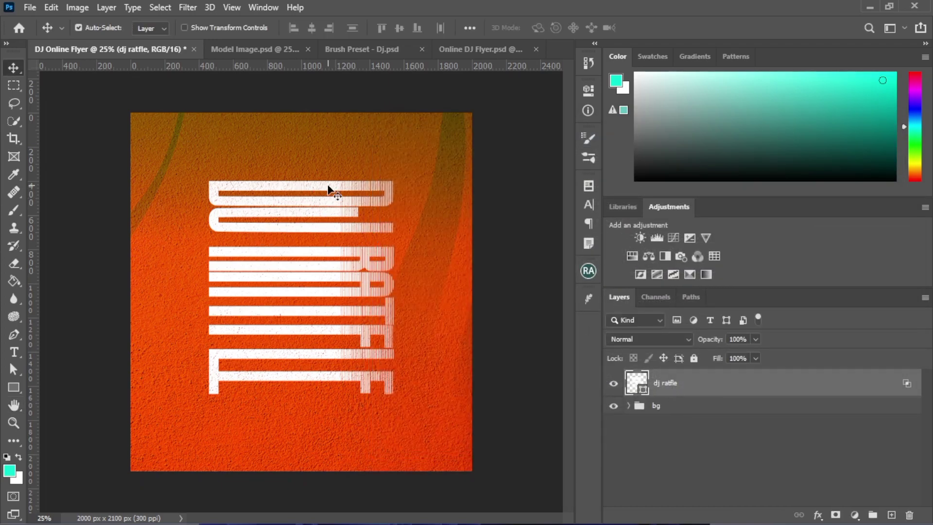
Put the title layer into the bg group and lock the group
{"action": "left_click_drag", "start_coordinate": [674, 387], "coordinate": [674, 404]}
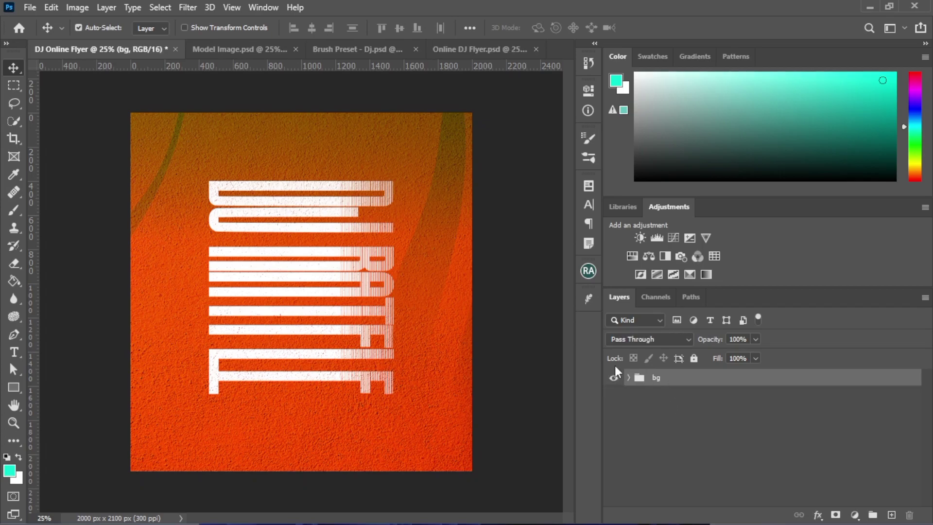
{"action": "key", "text": "ctrl+slash"}
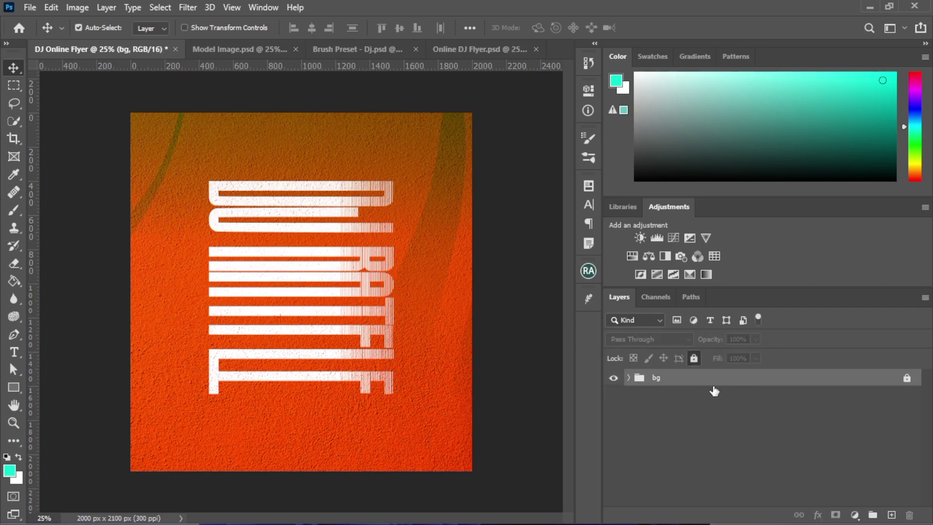
Bring the dancing man with headphones from Model Image.psd into the DJ Online Flyer, centered over the title
{"action": "left_click", "coordinate": [256, 48]}
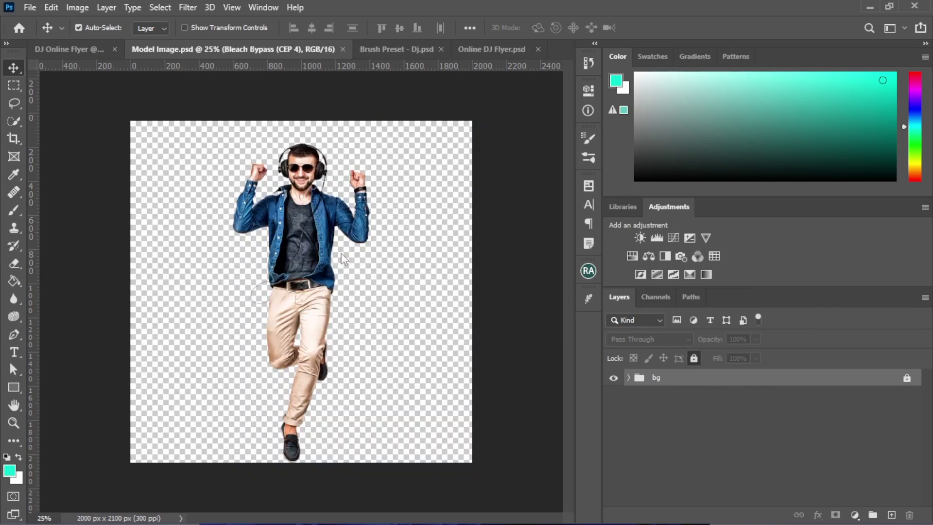
{"action": "mouse_move", "coordinate": [298, 265]}
{"action": "left_mouse_down"}
{"action": "mouse_move", "coordinate": [209, 122]}
{"action": "mouse_move", "coordinate": [94, 57]}
{"action": "mouse_move", "coordinate": [324, 329]}
{"action": "mouse_move", "coordinate": [290, 246]}
{"action": "mouse_move", "coordinate": [292, 272]}
{"action": "mouse_move", "coordinate": [308, 281]}
{"action": "mouse_move", "coordinate": [289, 268]}
{"action": "left_mouse_up"}
{"action": "left_click", "coordinate": [128, 189]}
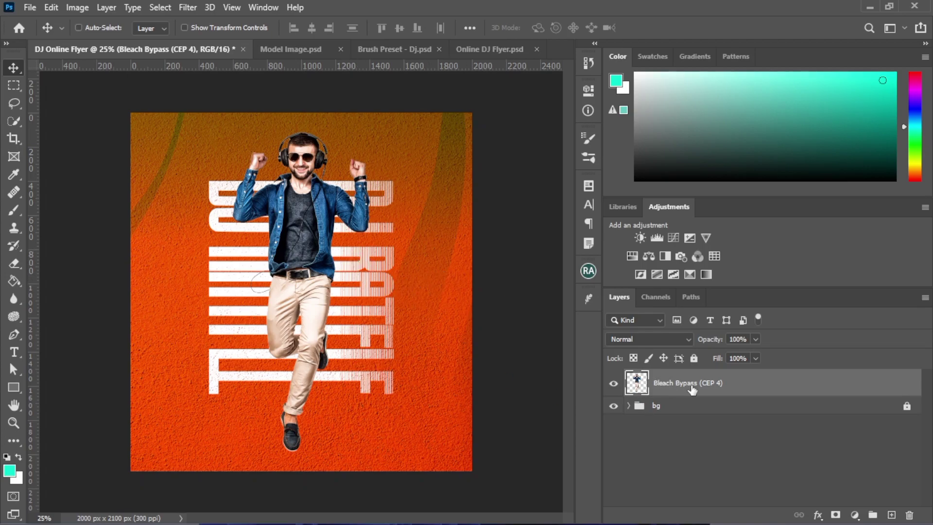
Group the model layer, collapse the group and name it "image"
{"action": "key", "text": "ctrl+g"}
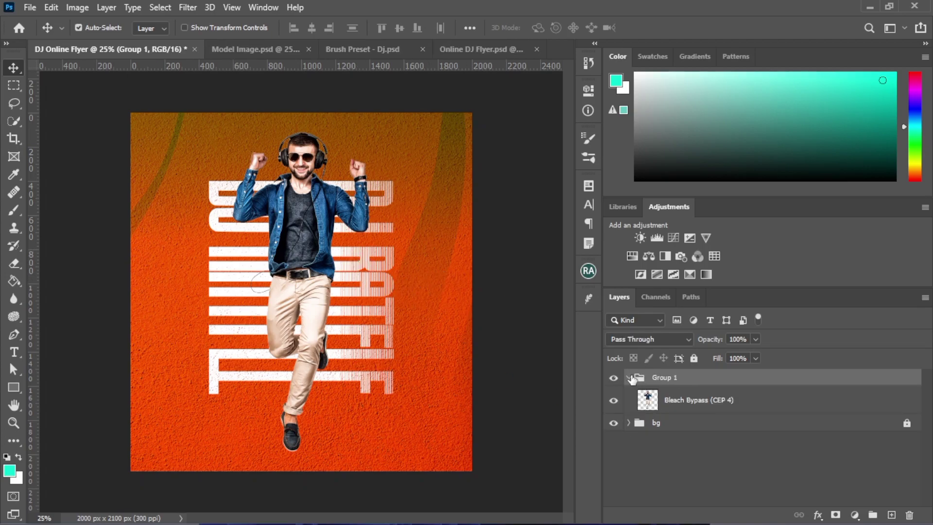
{"action": "left_click", "coordinate": [628, 378]}
{"action": "type", "text": "image"}
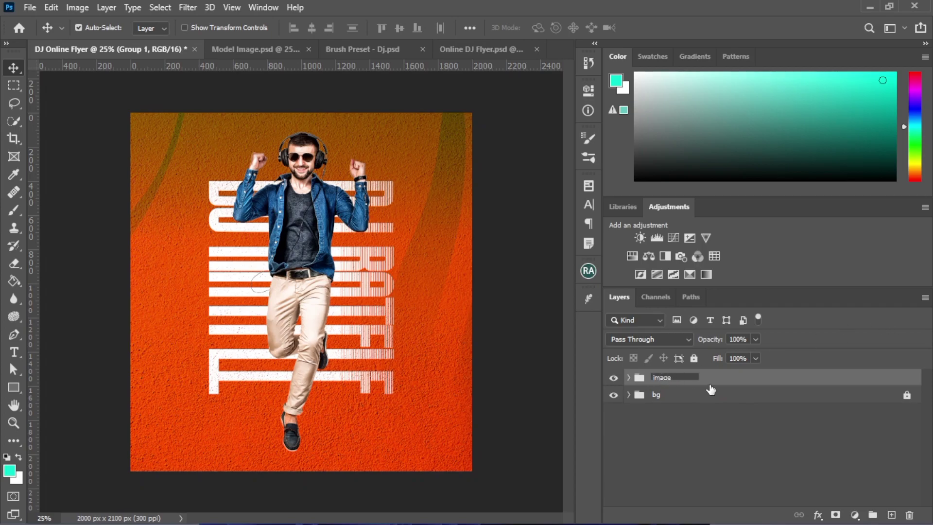
{"action": "key", "text": "Return"}
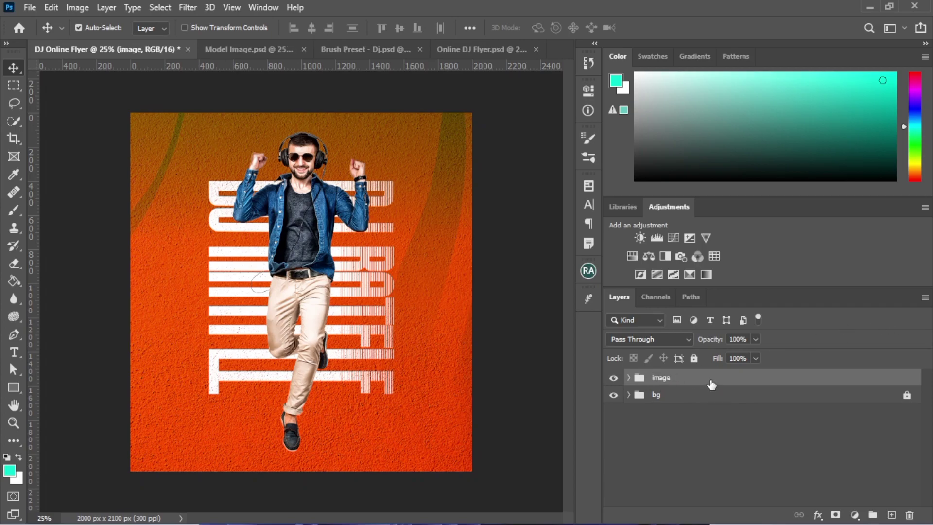
Add a new layer above the image group and set the horizontal Type tool's font to Stretch Pro Regular
{"action": "left_click", "coordinate": [892, 515]}
{"action": "left_click", "coordinate": [14, 351]}
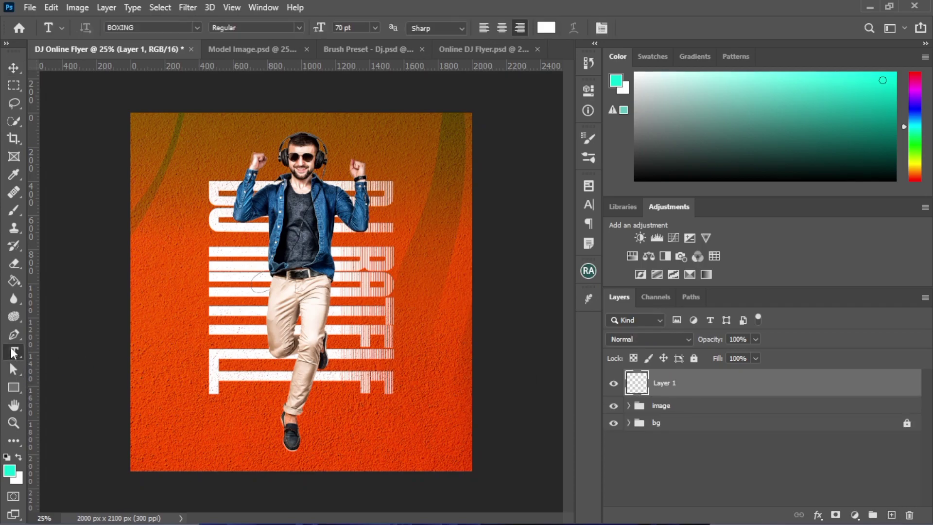
{"action": "left_click", "coordinate": [73, 352]}
{"action": "left_click", "coordinate": [168, 28]}
{"action": "type", "text": "s"}
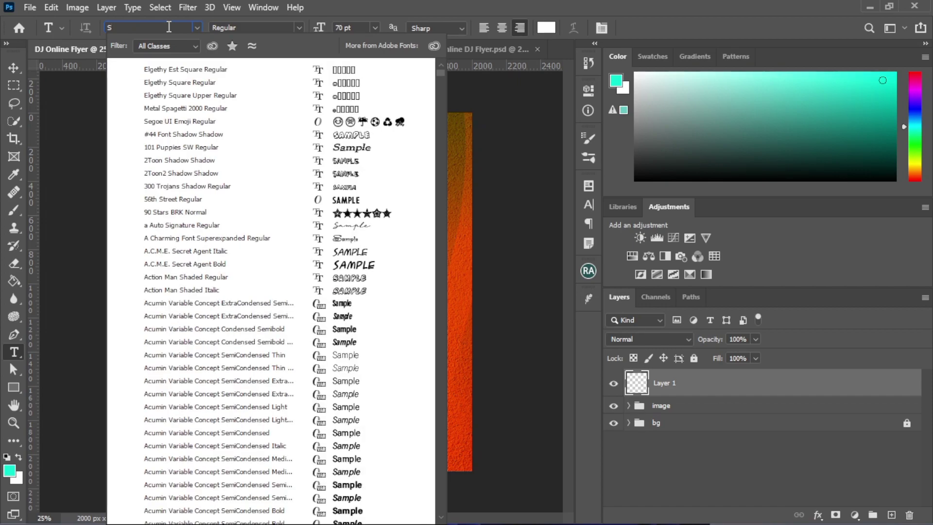
{"action": "type", "text": "tr"}
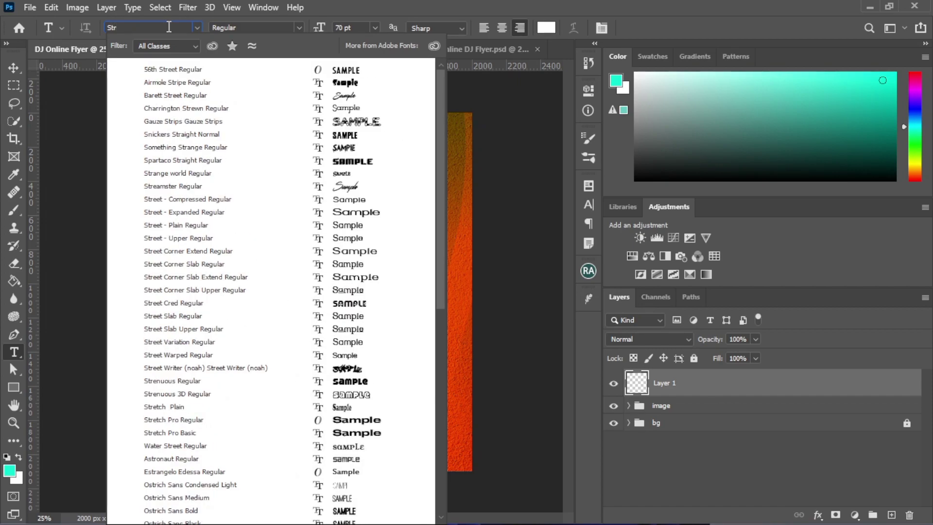
{"action": "type", "text": "etch Pro"}
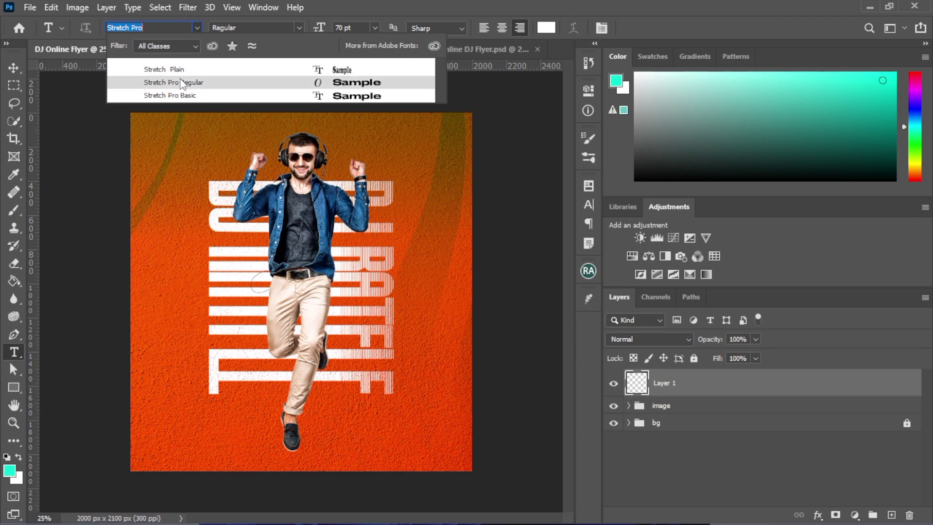
{"action": "left_click", "coordinate": [188, 80]}
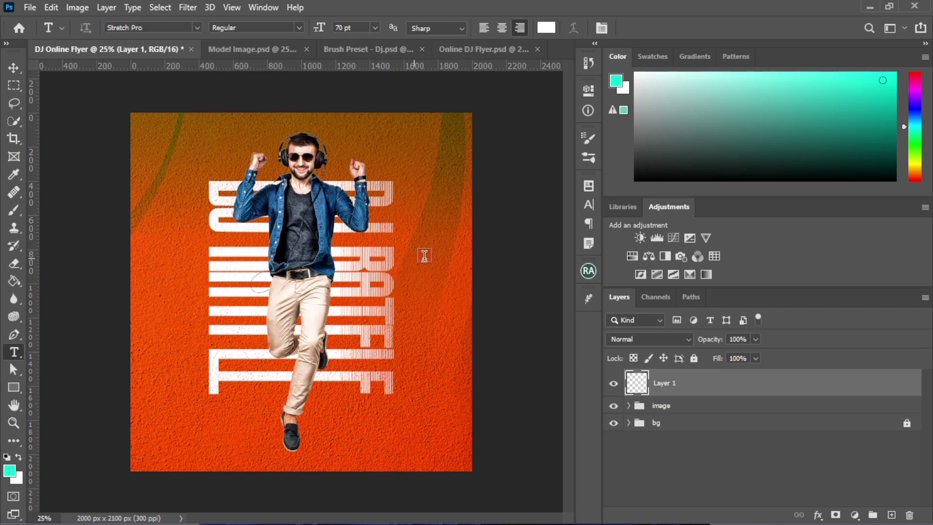
Add the text "Showing live on" and move it over the lower part of the flyer
{"action": "left_click", "coordinate": [177, 347]}
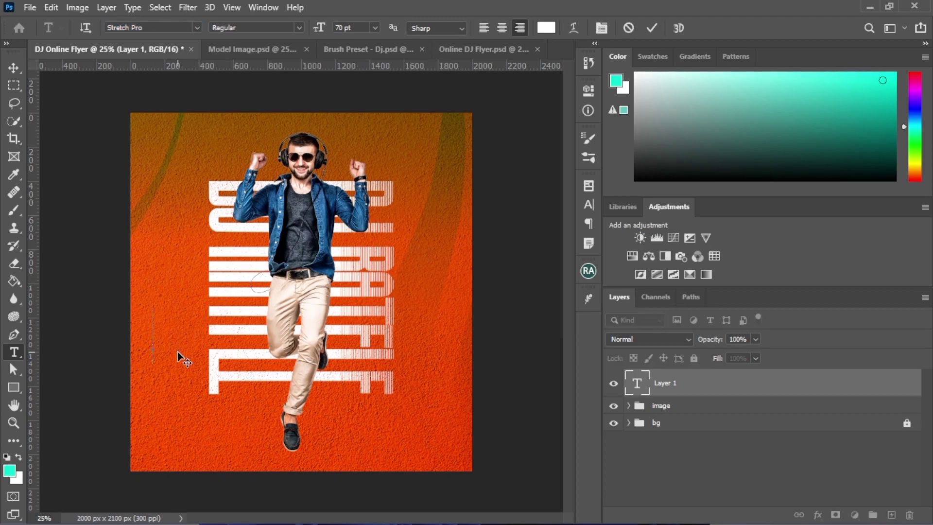
{"action": "type", "text": "THOU J"}
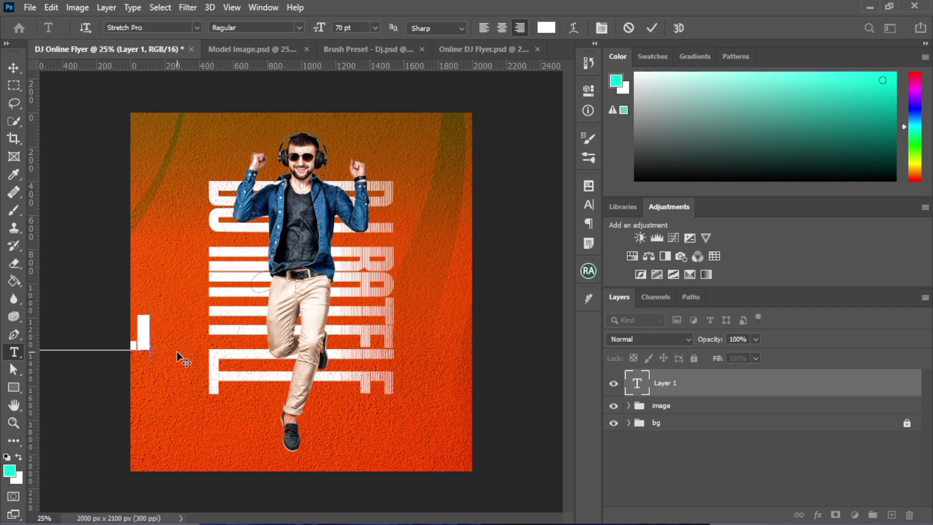
{"action": "type", "text": "OHN"}
{"action": "left_click", "coordinate": [14, 67]}
{"action": "left_click_drag", "start_coordinate": [137, 343], "coordinate": [404, 438]}
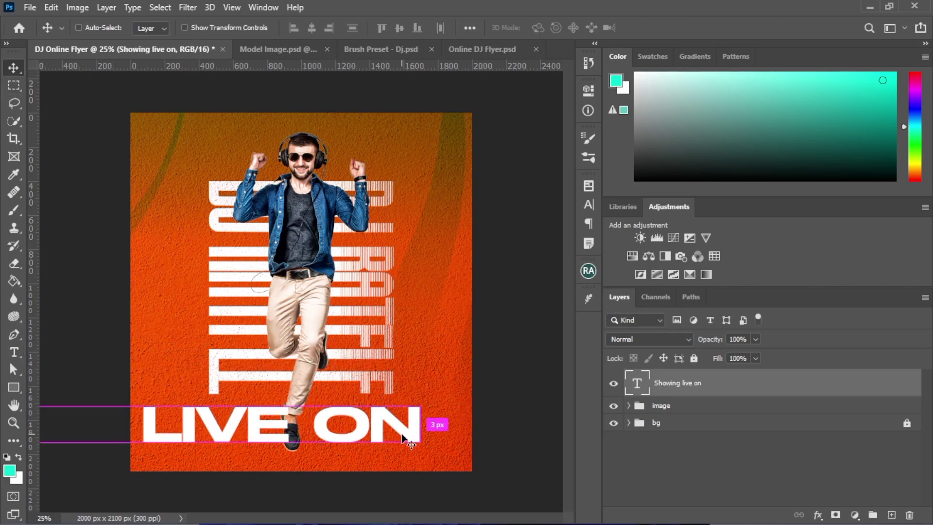
Scale the "Showing live on" text down to about 20.93% and place it across the model's lower leg
{"action": "key", "text": "ctrl+t"}
{"action": "left_click_drag", "start_coordinate": [420, 400], "coordinate": [174, 368]}
{"action": "left_click_drag", "start_coordinate": [368, 385], "coordinate": [307, 392]}
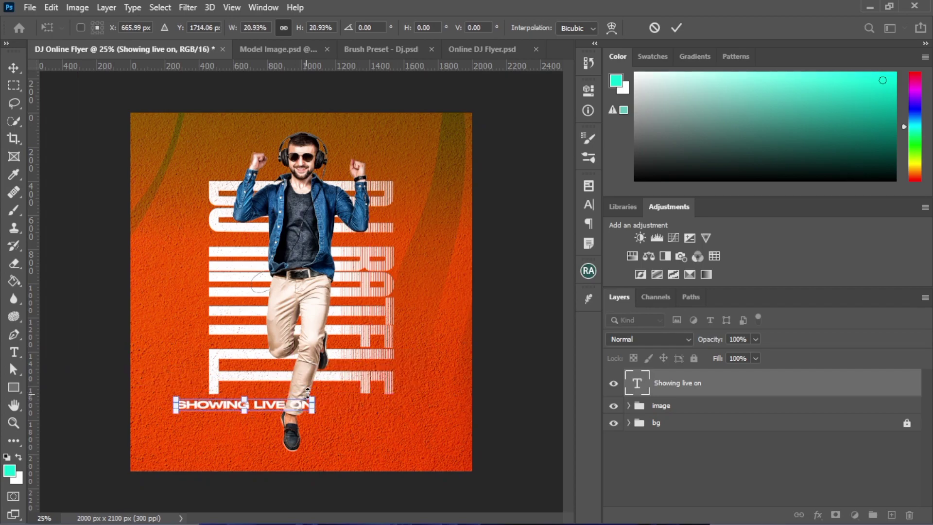
{"action": "key", "text": "Return"}
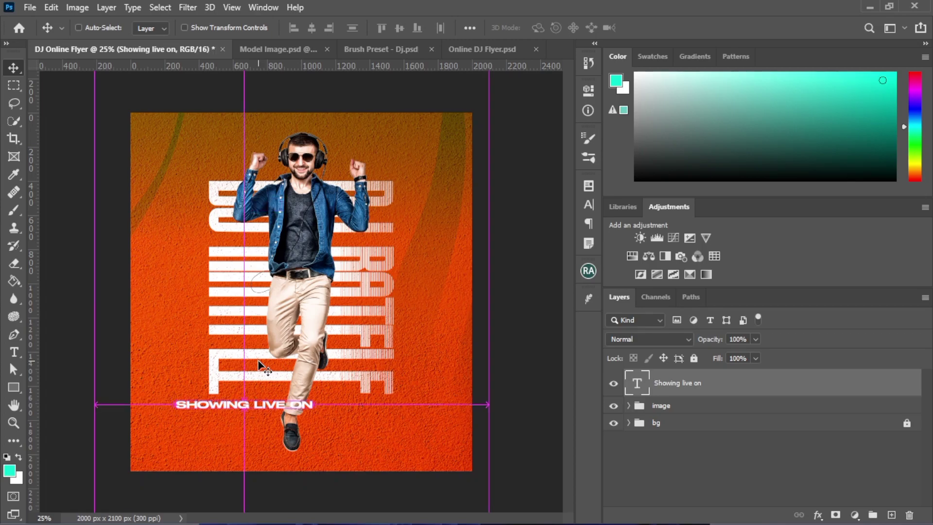
Rotate the "Showing live on" text 90° clockwise and place it vertically to the right of the title
{"action": "key", "text": "ctrl+t"}
{"action": "left_click_drag", "start_coordinate": [187, 381], "coordinate": [294, 323]}
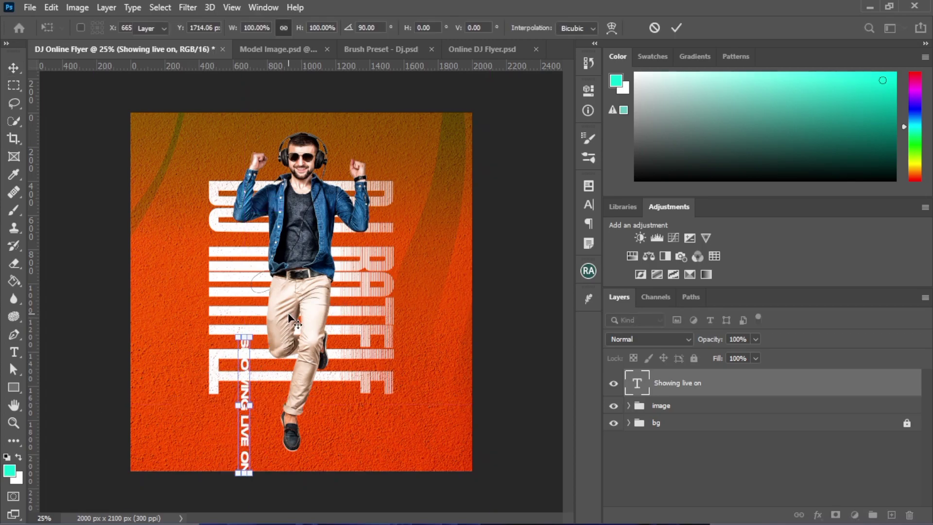
{"action": "key", "text": "Return"}
{"action": "left_click_drag", "start_coordinate": [247, 400], "coordinate": [437, 278]}
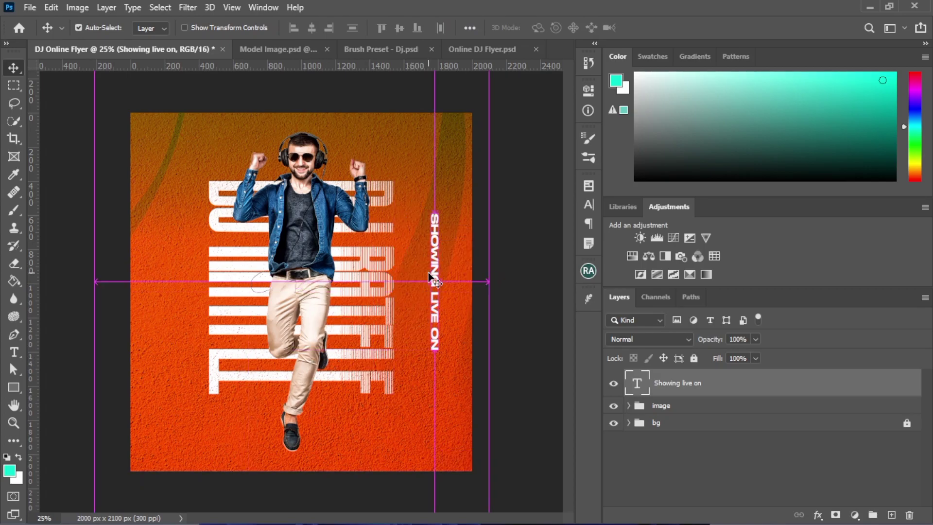
Enlarge the vertical "Showing live on" text slightly, to about 16.29 pt
{"action": "key", "text": "ctrl+t"}
{"action": "left_click_drag", "start_coordinate": [427, 349], "coordinate": [396, 359]}
{"action": "key", "text": "Return"}
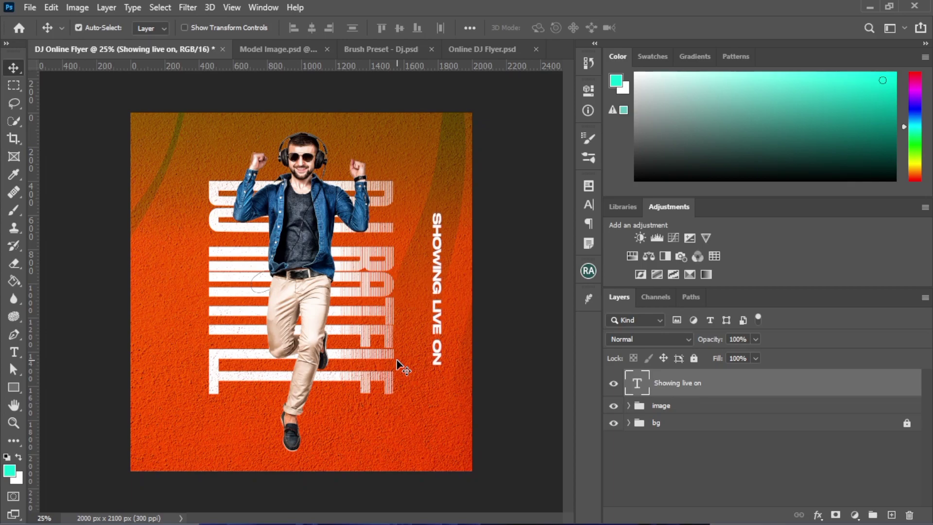
Switch to horizontal type and set the font to Arial Narrow with the "Showing live on" text layer selected
{"action": "left_click", "coordinate": [14, 352]}
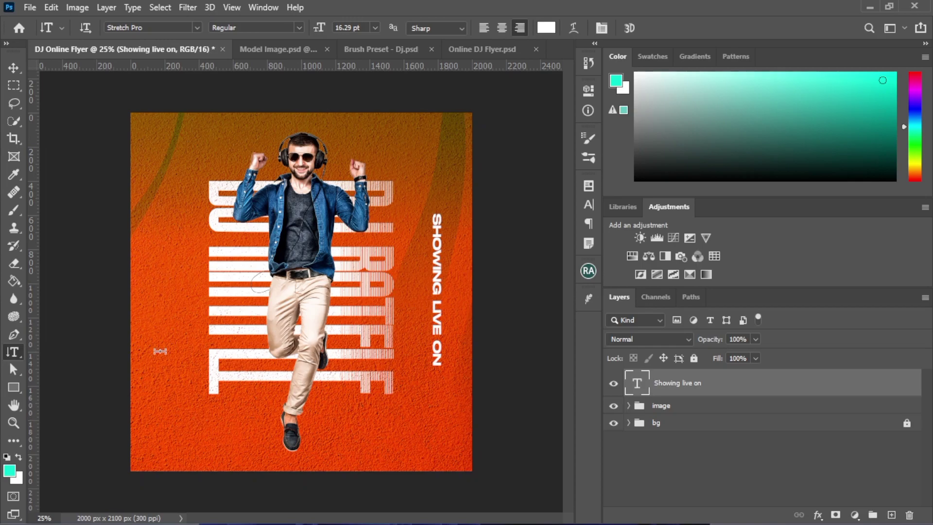
{"action": "right_click", "coordinate": [16, 348]}
{"action": "left_click", "coordinate": [72, 351]}
{"action": "left_click", "coordinate": [183, 30]}
{"action": "type", "text": "A"}
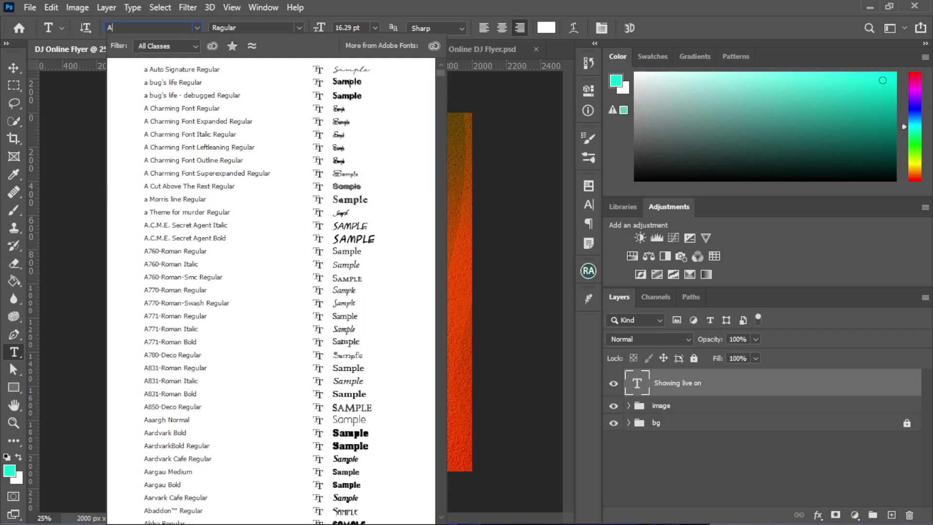
{"action": "type", "text": "rial"}
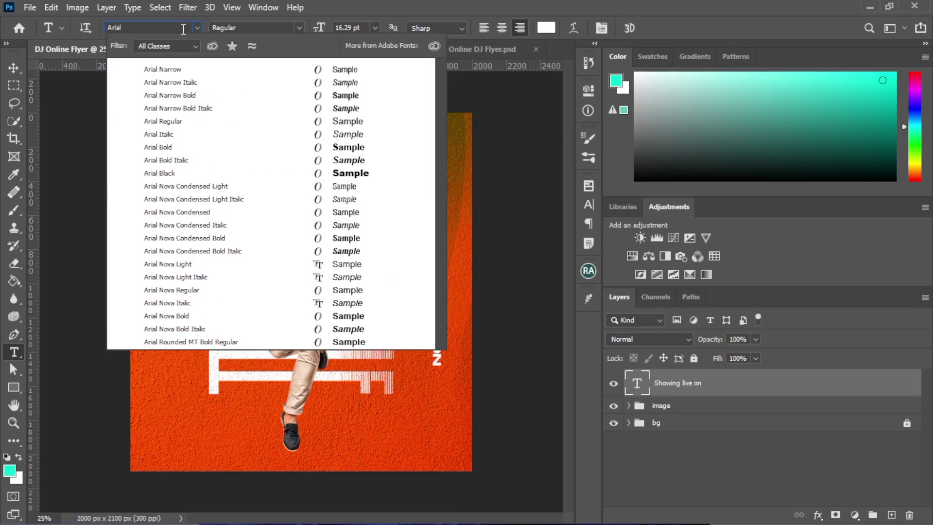
{"action": "left_click", "coordinate": [180, 71]}
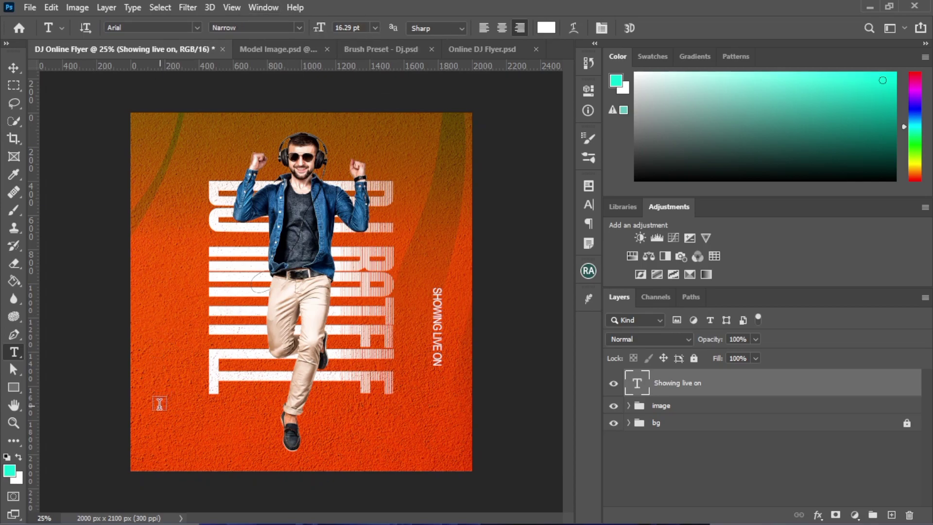
Add the horizontal text "Annual Show Conference" on a new text layer in the flyer's lower left area
{"action": "left_click", "coordinate": [176, 404]}
{"action": "type", "text": "A"}
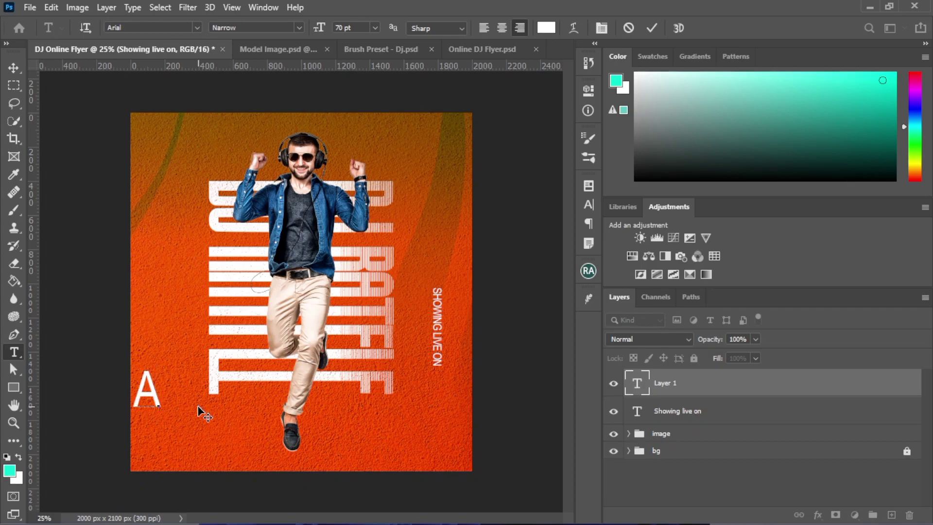
{"action": "type", "text": "NNULSHV"}
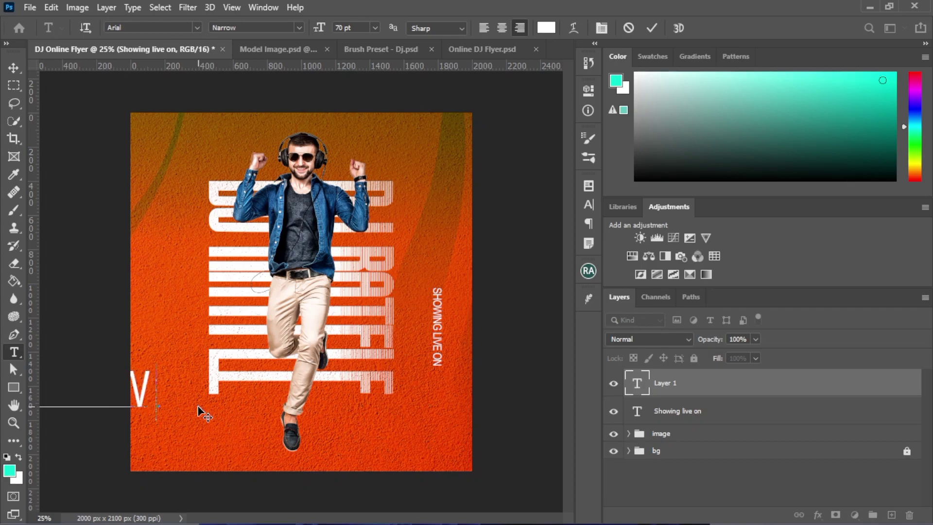
{"action": "type", "text": "OENE"}
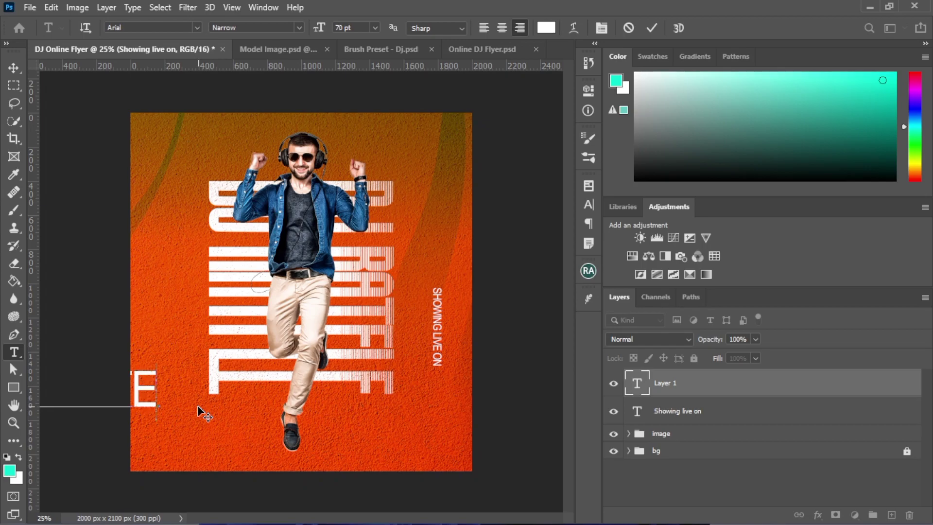
{"action": "left_click", "coordinate": [13, 67]}
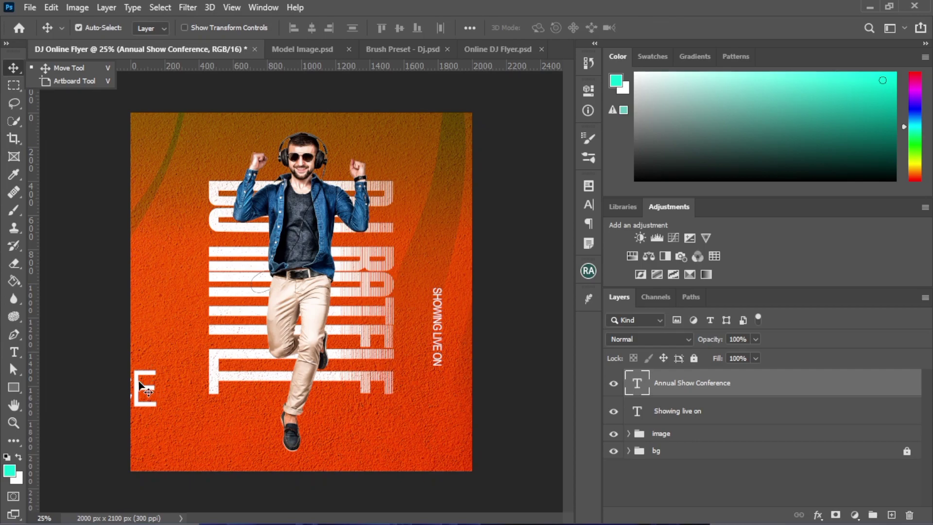
Move the "Annual Show Conference" text across the model's foot and scale it down to about 30.52 pt
{"action": "left_click_drag", "start_coordinate": [141, 385], "coordinate": [444, 423]}
{"action": "key", "text": "ctrl+t"}
{"action": "left_click_drag", "start_coordinate": [330, 413], "coordinate": [365, 410]}
{"action": "key", "text": "Return"}
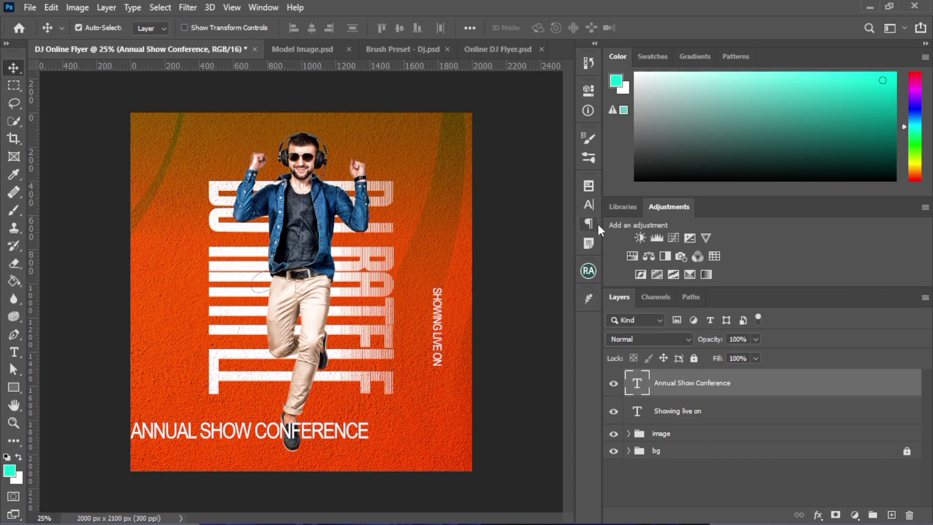
Set the vertical scale of the "Annual Show Conference" text to 82%
{"action": "left_click", "coordinate": [589, 205]}
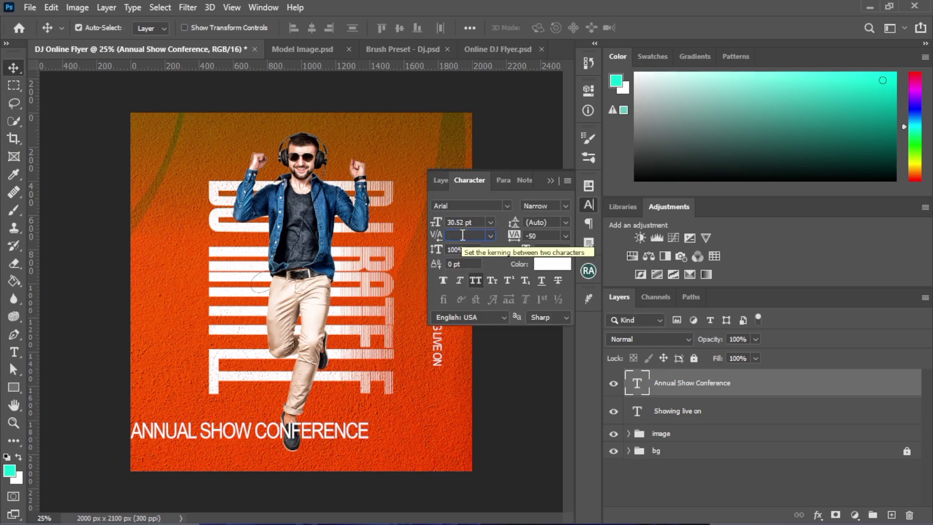
{"action": "left_click", "coordinate": [550, 180]}
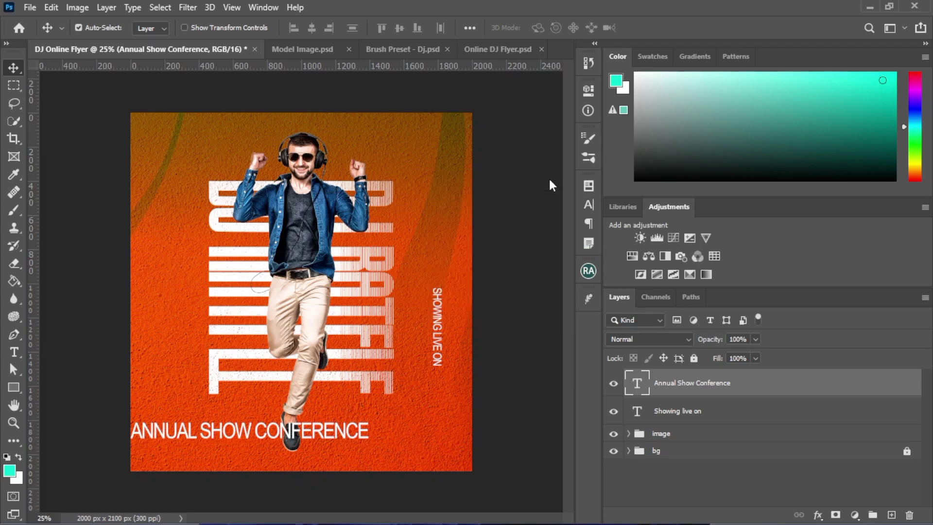
{"action": "left_click", "coordinate": [585, 208]}
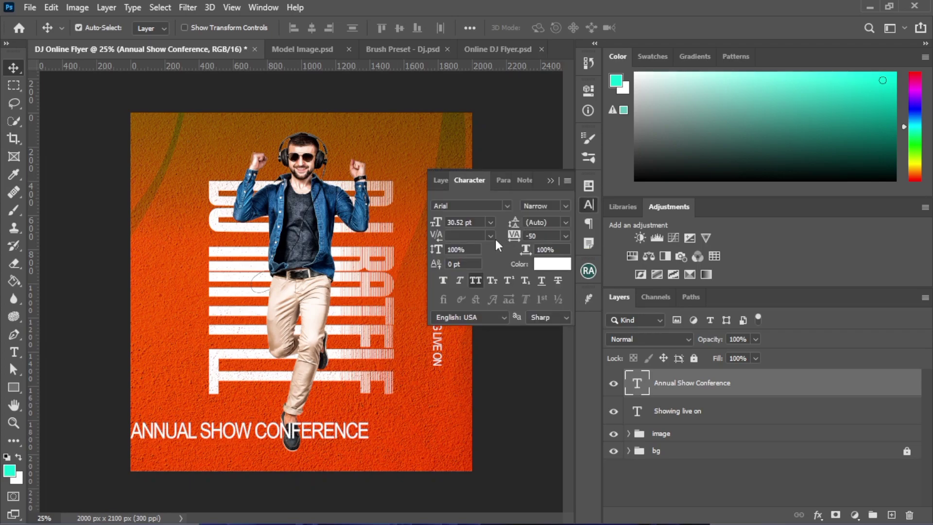
{"action": "left_click", "coordinate": [459, 251]}
{"action": "type", "text": "85"}
{"action": "key", "text": "Return"}
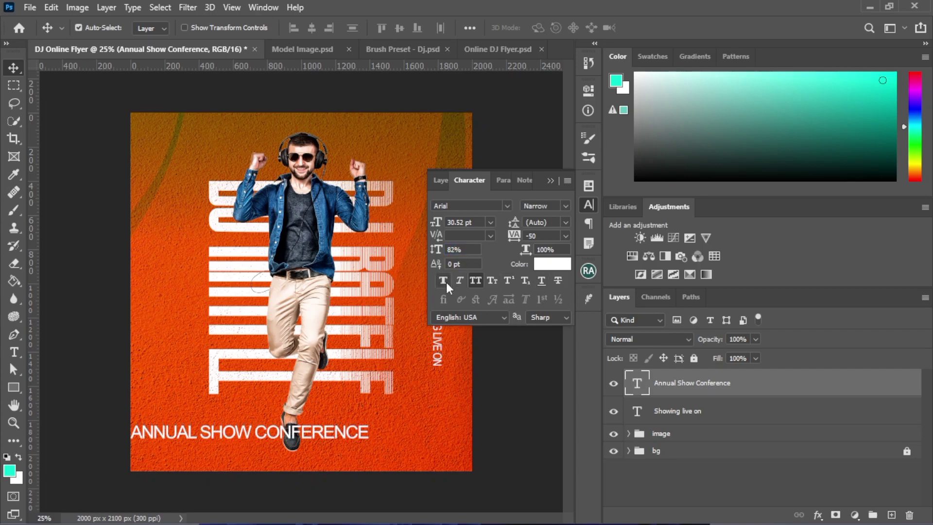
Set the "Annual Show Conference" text's tracking to 1000 and its font size to 14 pt
{"action": "left_click", "coordinate": [550, 234]}
{"action": "type", "text": "1000"}
{"action": "key", "text": "Return"}
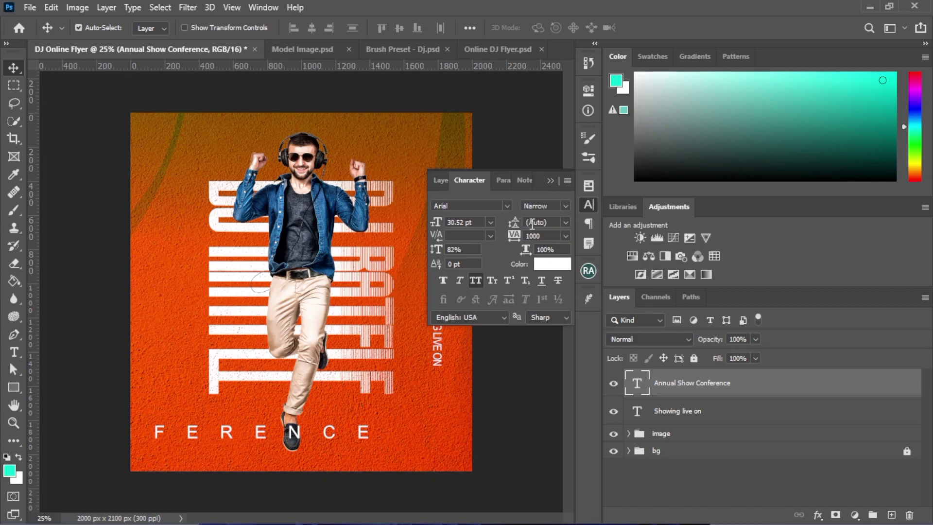
{"action": "left_click_drag", "start_coordinate": [464, 223], "coordinate": [432, 212]}
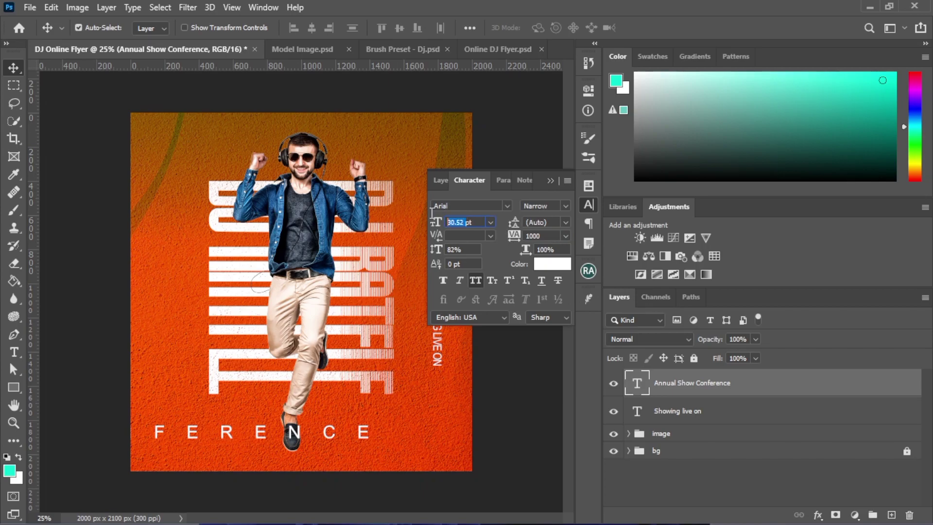
{"action": "type", "text": "14"}
{"action": "key", "text": "Return"}
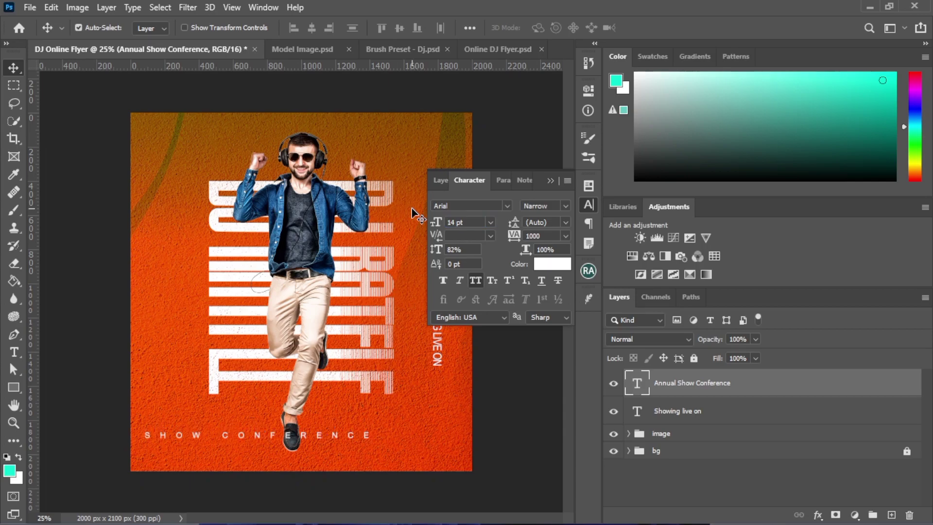
{"action": "left_click", "coordinate": [550, 181]}
Rotate the "Annual Show Conference" text 90° clockwise and place it along the title's right edge
{"action": "key", "text": "ctrl+t"}
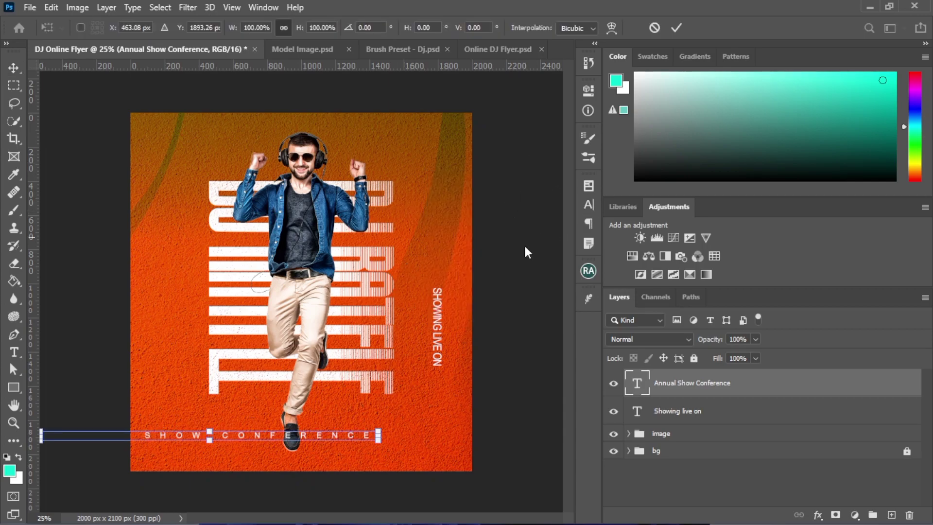
{"action": "left_click_drag", "start_coordinate": [84, 403], "coordinate": [234, 323]}
{"action": "key", "text": "Return"}
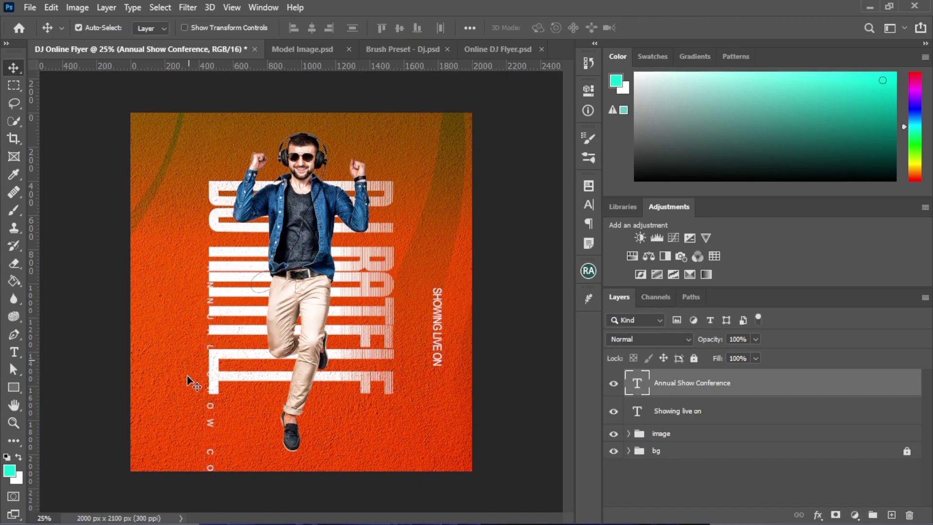
{"action": "left_click_drag", "start_coordinate": [210, 426], "coordinate": [396, 292]}
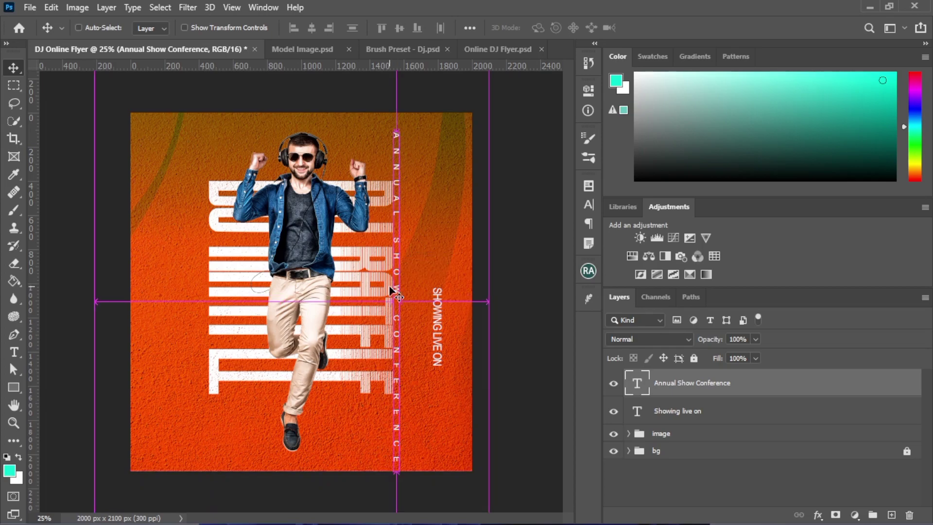
Scale the vertical "Annual Show Conference" text down to about 12.05 pt and keep it beside the title's right edge
{"action": "key", "text": "ctrl+t"}
{"action": "left_click_drag", "start_coordinate": [397, 139], "coordinate": [373, 204]}
{"action": "left_click_drag", "start_coordinate": [369, 300], "coordinate": [398, 237]}
{"action": "key", "text": "Return"}
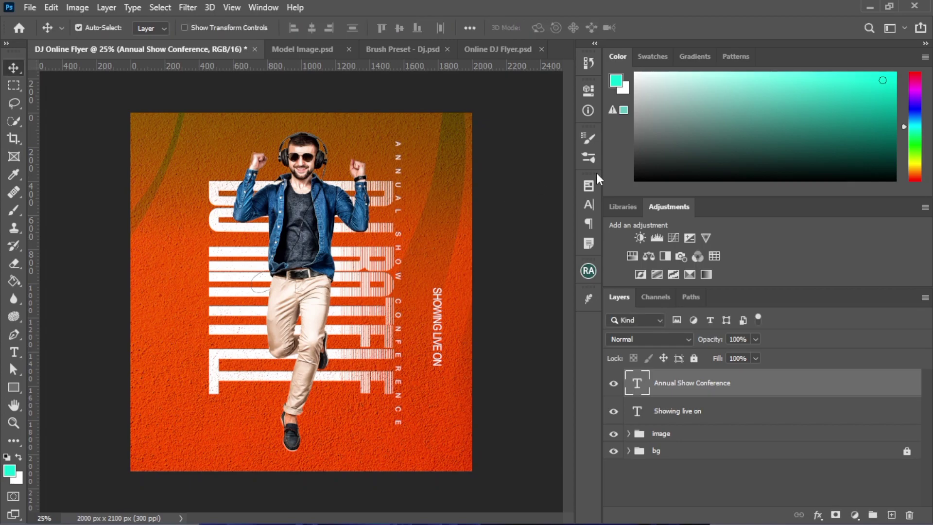
Reduce the tracking of the vertical "Annual Show Conference" text to 900
{"action": "left_click", "coordinate": [589, 204]}
{"action": "left_click", "coordinate": [547, 236]}
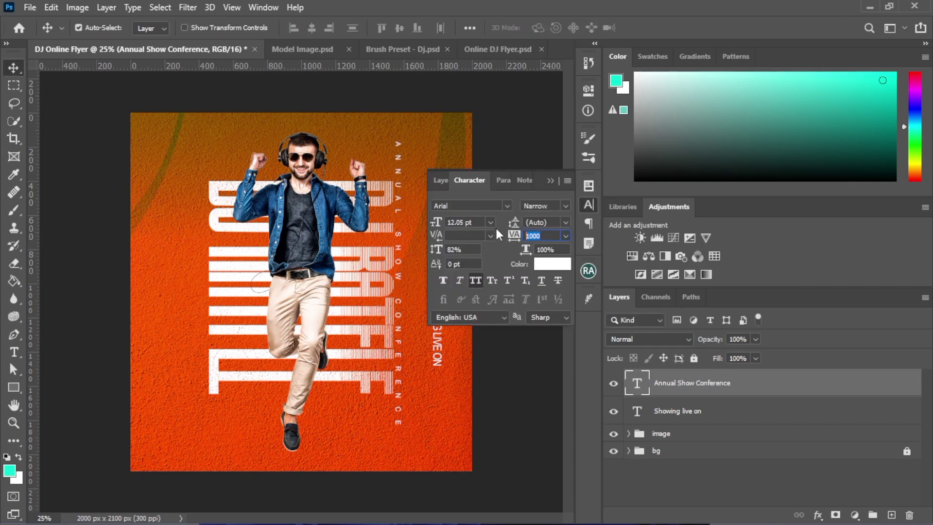
{"action": "type", "text": "900"}
{"action": "key", "text": "Return"}
{"action": "left_click", "coordinate": [552, 182]}
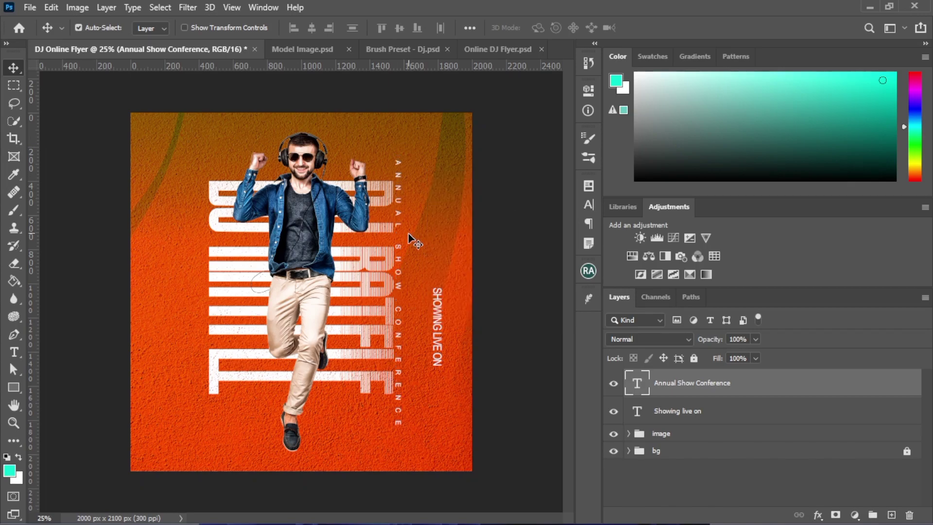
Move the vertical "Annual Show Conference" text slightly up and nudge it right, clear of the title
{"action": "left_click_drag", "start_coordinate": [394, 259], "coordinate": [398, 251]}
{"action": "key", "text": "shift+Right"}
{"action": "key", "text": "shift+Right"}
{"action": "key", "text": "shift+Right"}
{"action": "key", "text": "shift+Right"}
{"action": "key", "text": "shift+Right"}
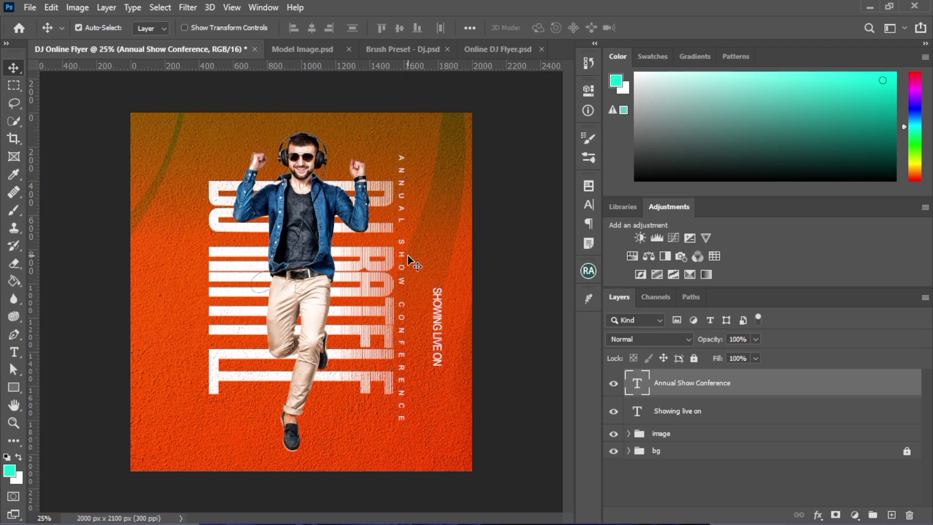
Select the vertical "Showing live on" text and move it up a little
{"action": "double_click", "coordinate": [434, 309]}
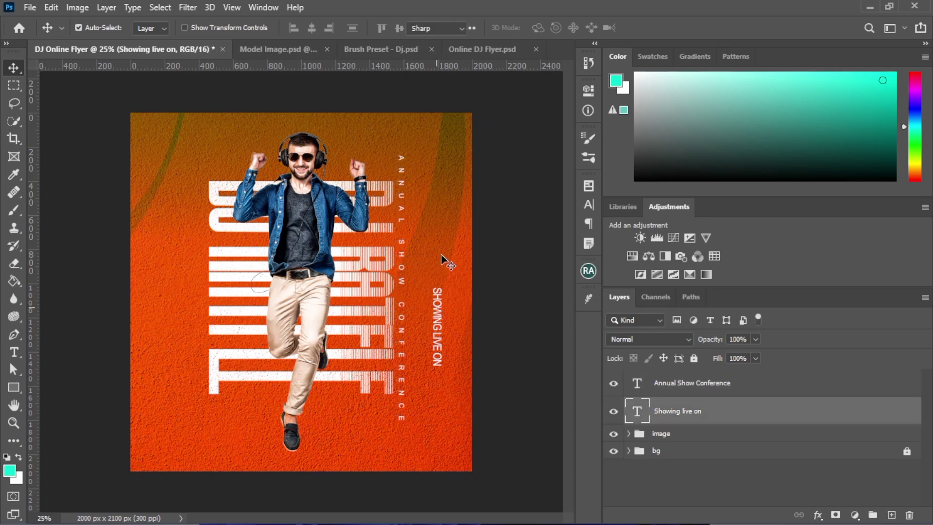
{"action": "left_click", "coordinate": [653, 28]}
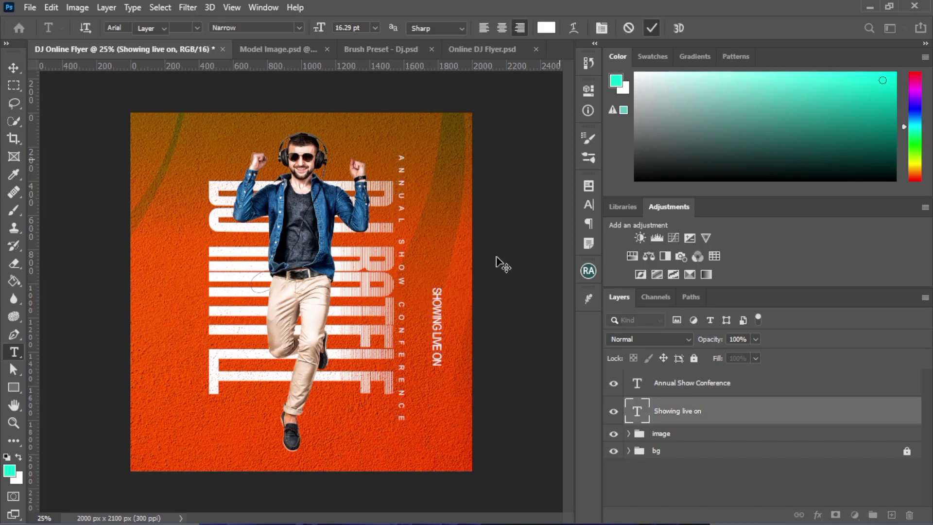
{"action": "key", "text": "v"}
{"action": "left_click_drag", "start_coordinate": [450, 308], "coordinate": [468, 269]}
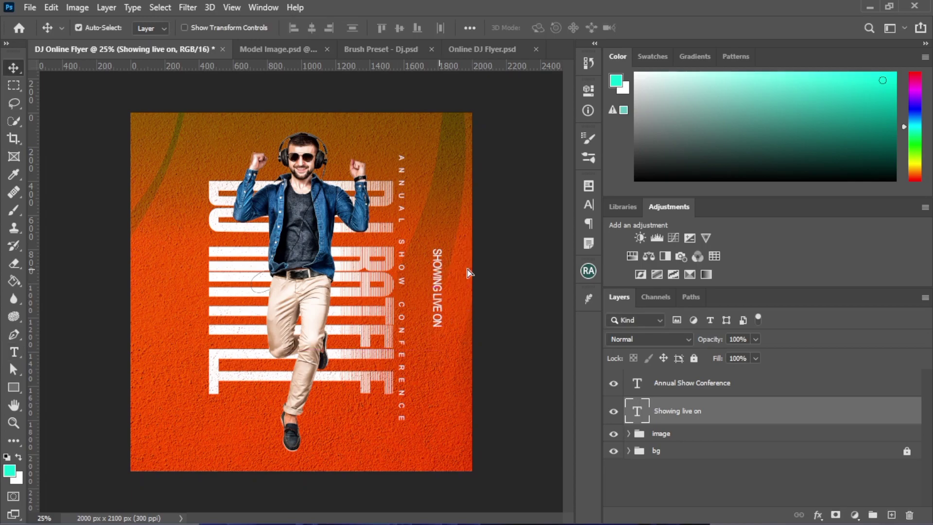
Change the font of the vertical "Showing live on" text to Stretch Pro Regular
{"action": "left_click", "coordinate": [587, 205]}
{"action": "left_click", "coordinate": [488, 206]}
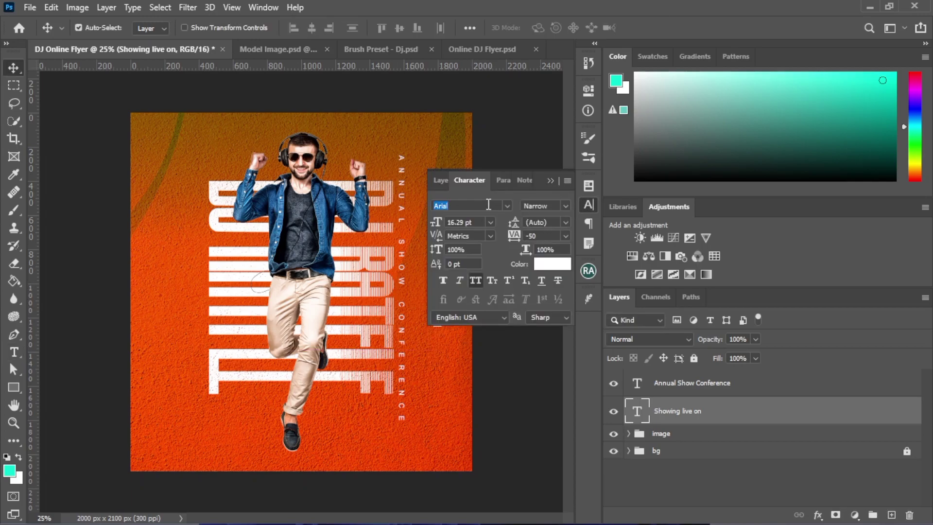
{"action": "type", "text": "strt"}
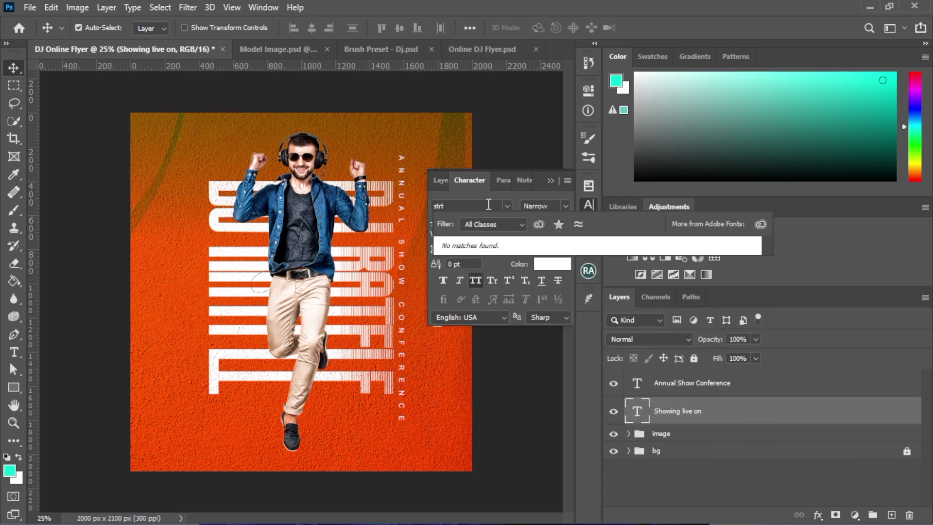
{"action": "key", "text": "BackSpace"}
{"action": "type", "text": "e"}
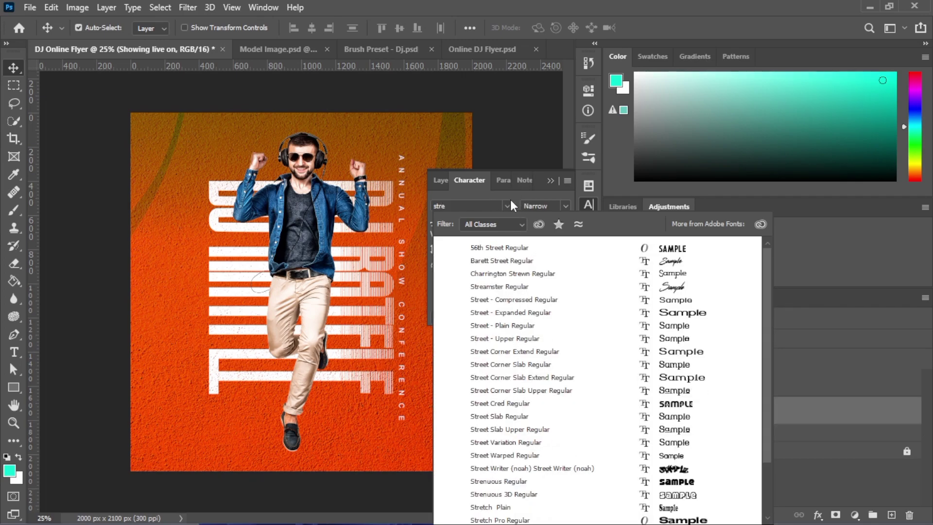
{"action": "type", "text": "tch"}
{"action": "key", "text": "Down"}
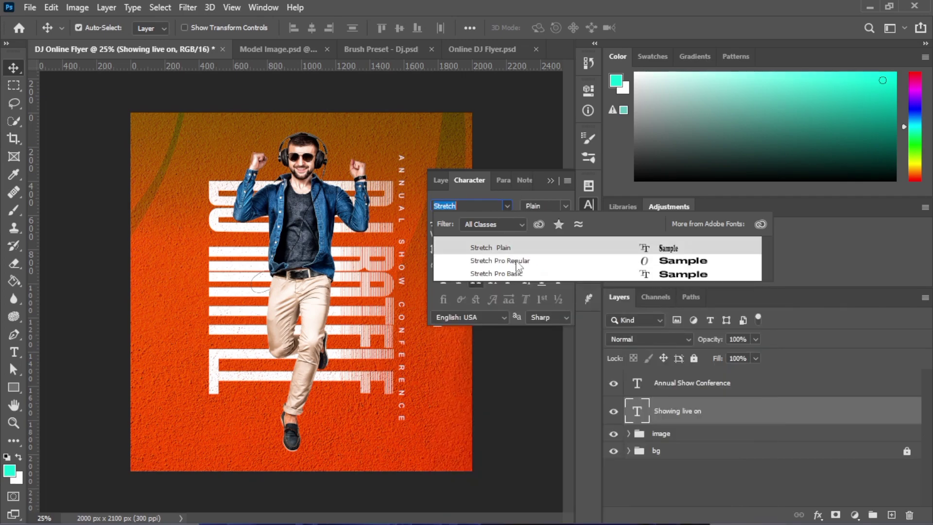
{"action": "left_click", "coordinate": [516, 262]}
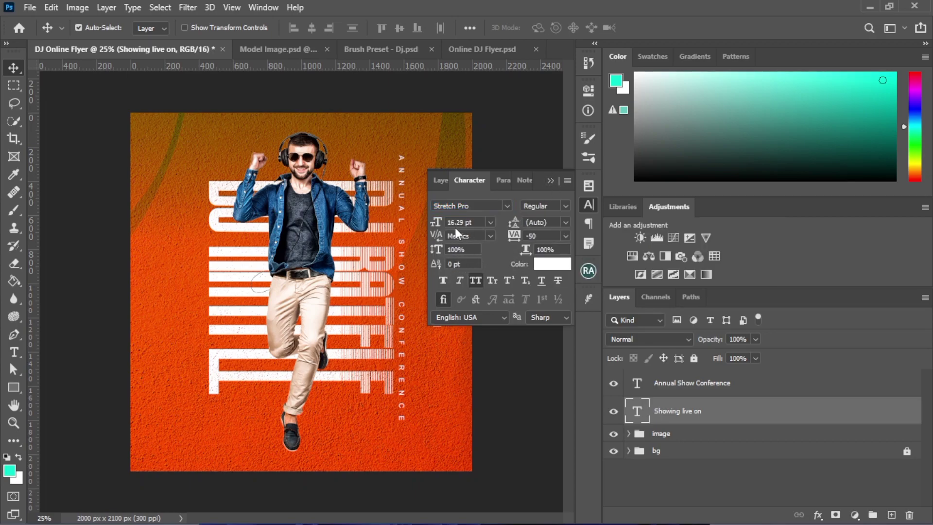
{"action": "left_click", "coordinate": [550, 181]}
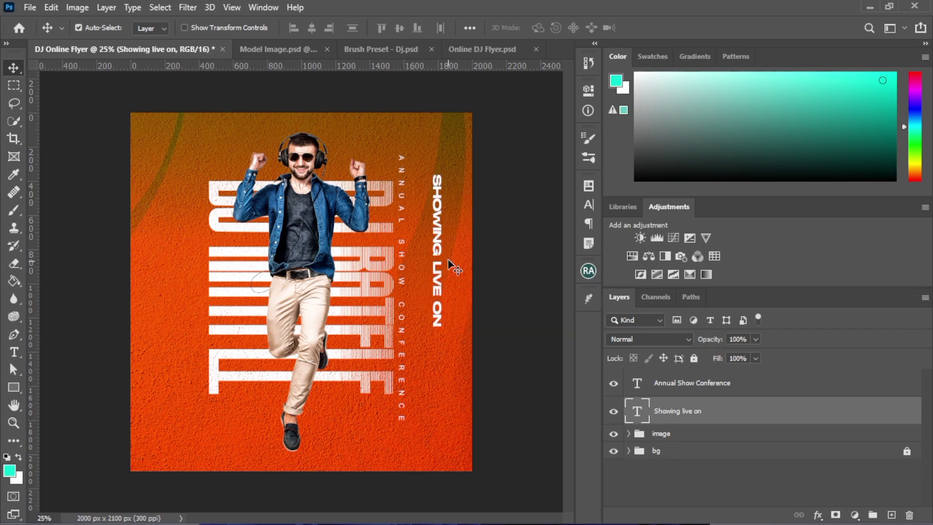
Move the "Showing live on" text down to line up with the middle of the vertical "Annual Show Conference" text
{"action": "left_click_drag", "start_coordinate": [438, 240], "coordinate": [439, 277]}
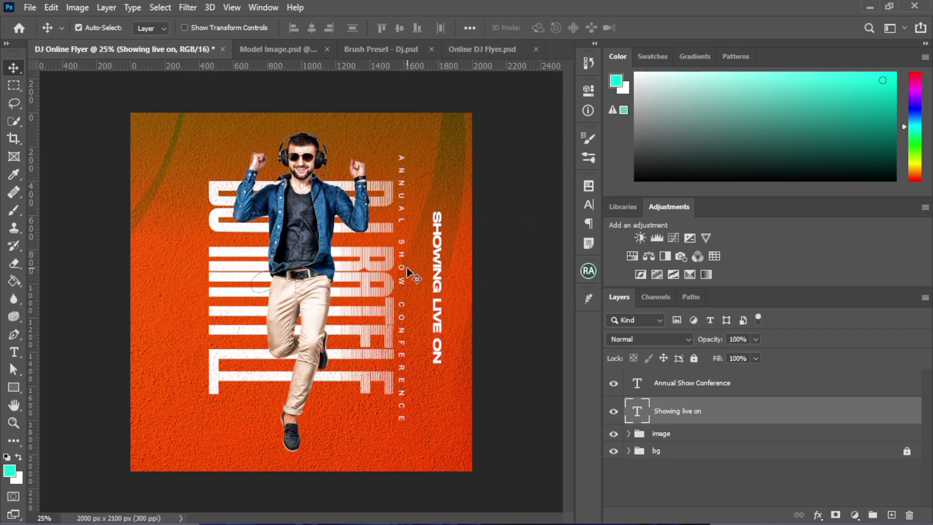
{"action": "left_click", "coordinate": [406, 270]}
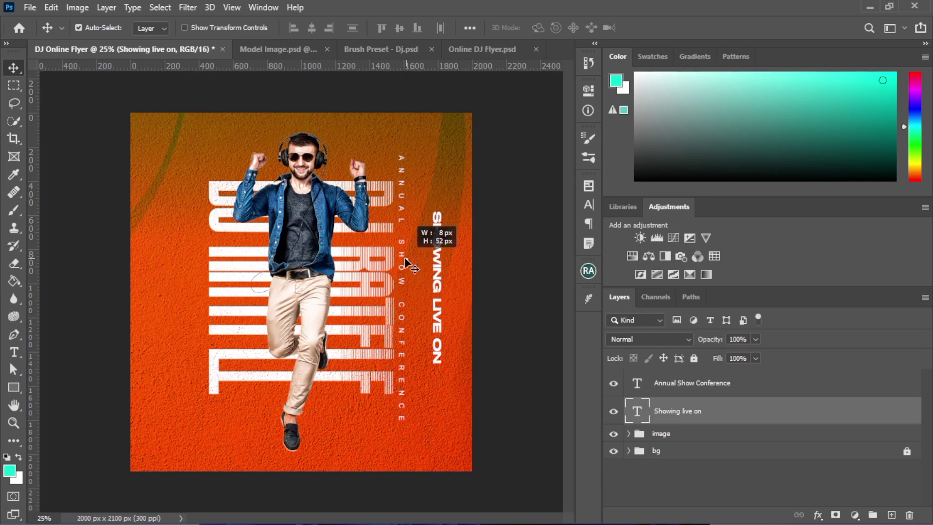
{"action": "left_click", "coordinate": [439, 265]}
{"action": "left_click_drag", "start_coordinate": [439, 259], "coordinate": [440, 261]}
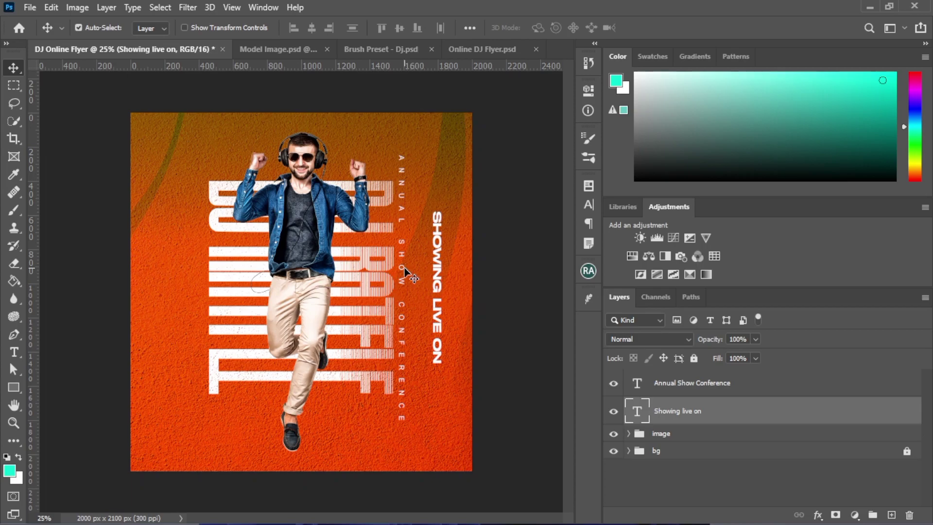
Duplicate the vertical "Annual Show Conference" text and place the copy just left of the vertical title
{"action": "left_click", "coordinate": [403, 268]}
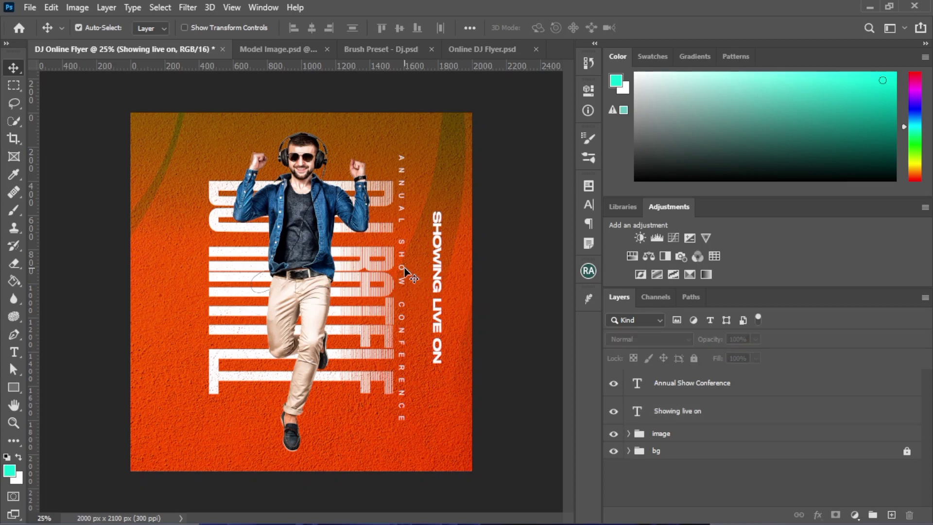
{"action": "left_click", "coordinate": [399, 223]}
{"action": "left_click_drag", "start_coordinate": [400, 224], "coordinate": [200, 193]}
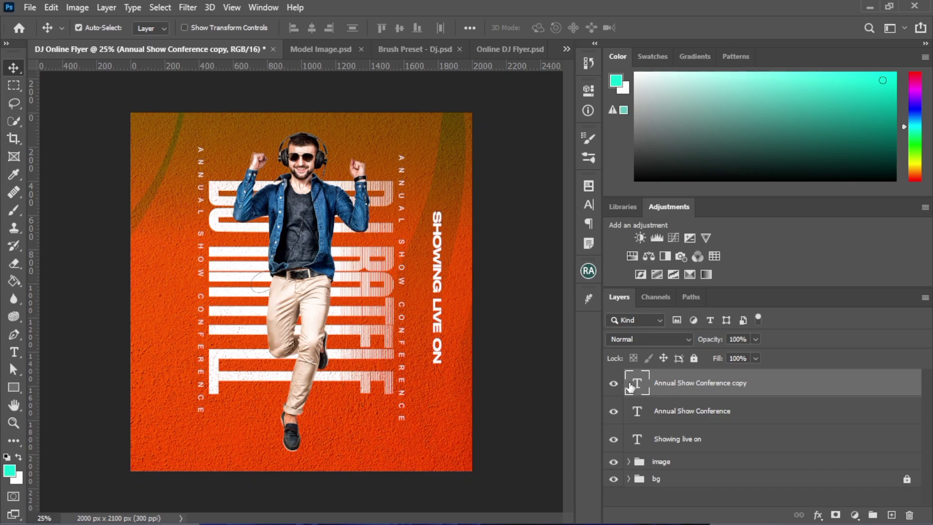
Replace the wording of the copied vertical text with "free Gate Fee -DJ Ratfle"
{"action": "double_click", "coordinate": [650, 383]}
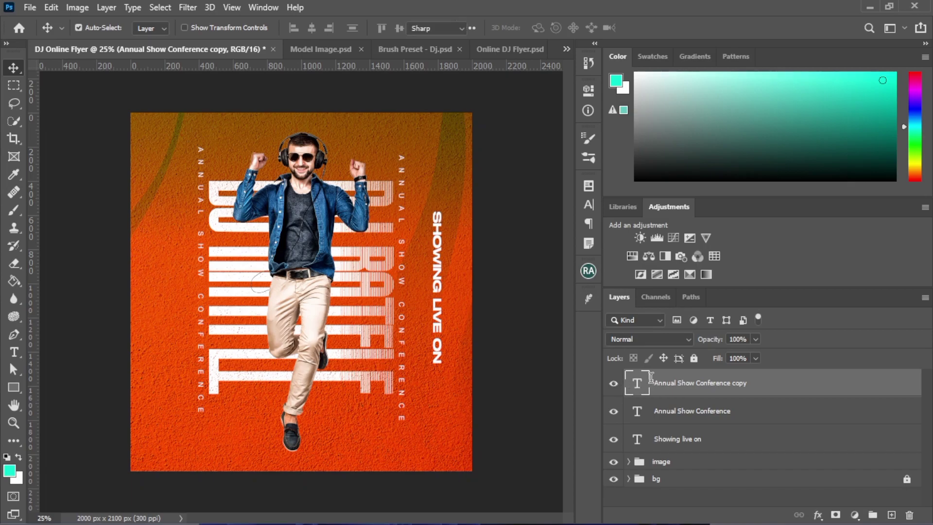
{"action": "key", "text": "ctrl+h"}
{"action": "type", "text": "FREE GATE"}
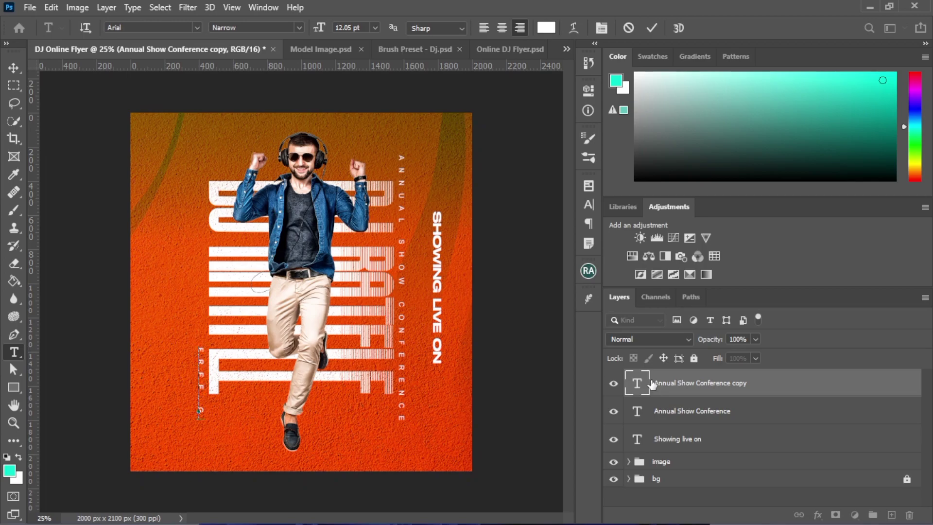
{"action": "type", "text": " FREE DRINK GIFT"}
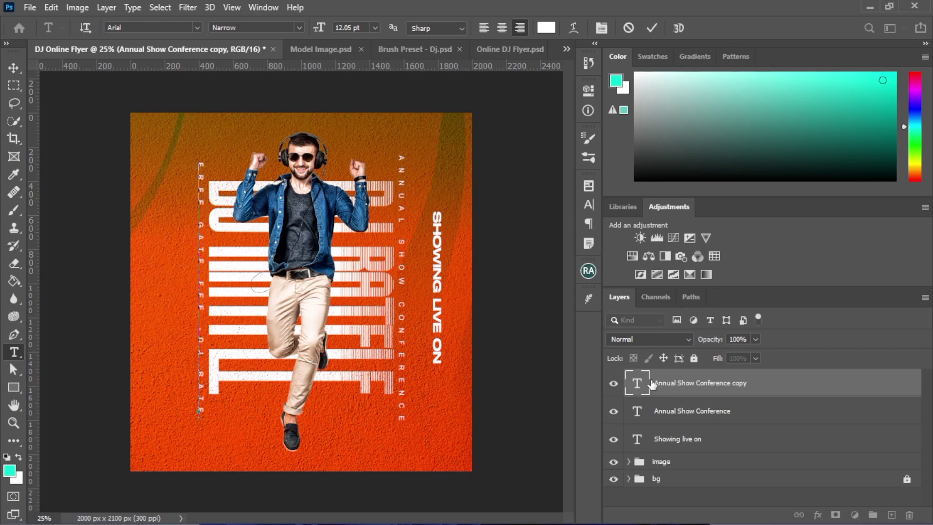
{"action": "left_click", "coordinate": [651, 28]}
{"action": "key", "text": "v"}
Set the "free Gate Fee -DJ Ratfle" text to Stretch Pro Regular with a tracking of 100
{"action": "left_click", "coordinate": [589, 205]}
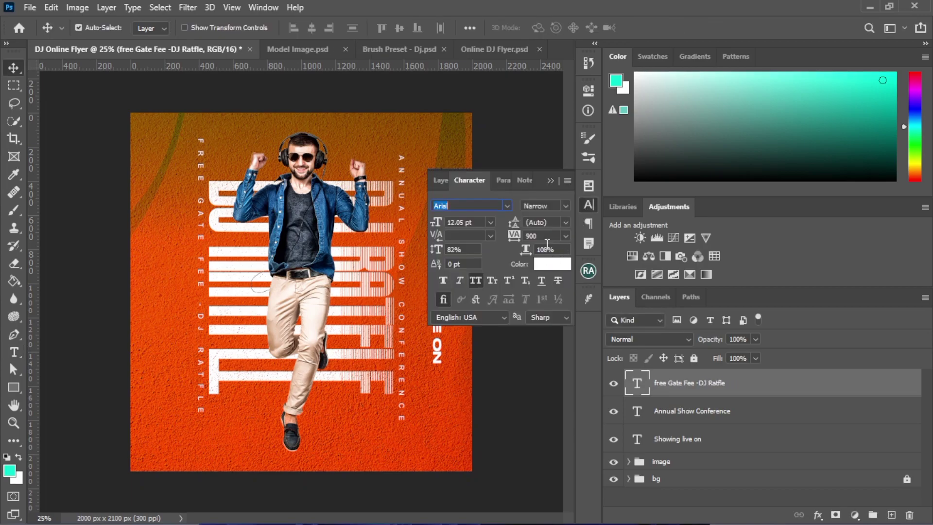
{"action": "type", "text": "Stretch Pro"}
{"action": "left_click", "coordinate": [535, 236]}
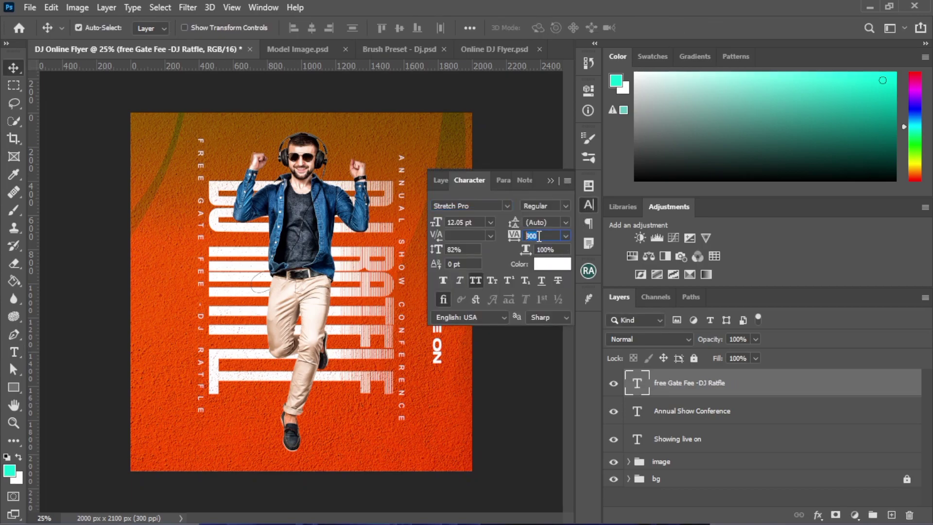
{"action": "type", "text": "300"}
{"action": "key", "text": "Return"}
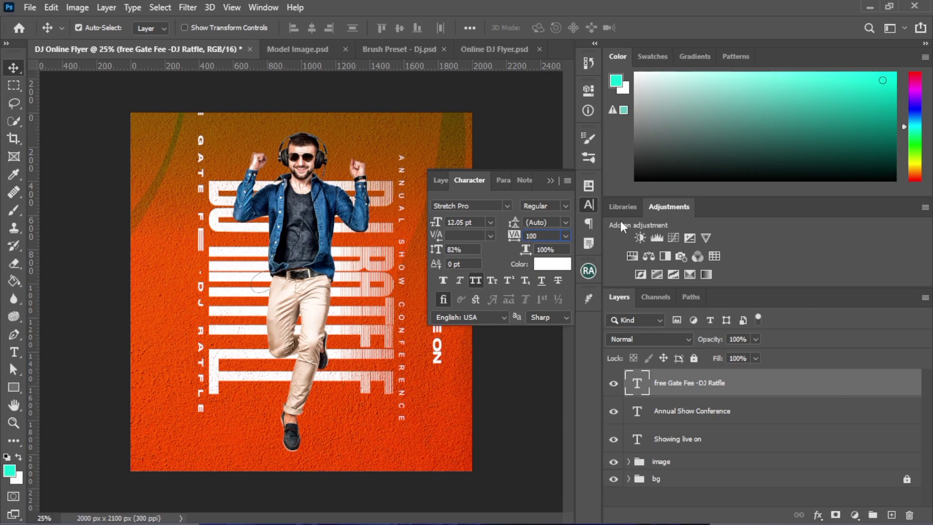
{"action": "type", "text": "100"}
{"action": "key", "text": "Return"}
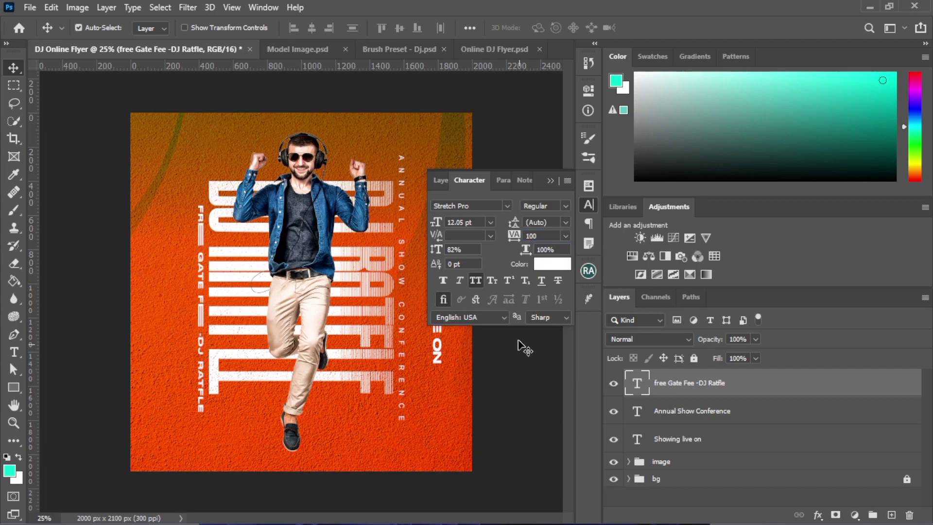
Change the font of the "free Gate Fee -DJ Ratfle" text to Arial Narrow
{"action": "left_click", "coordinate": [496, 204]}
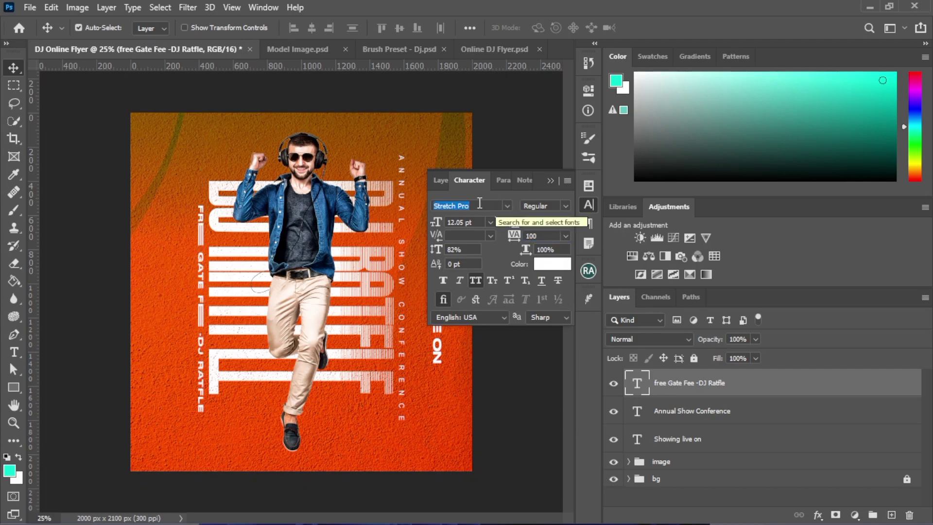
{"action": "type", "text": "Arial"}
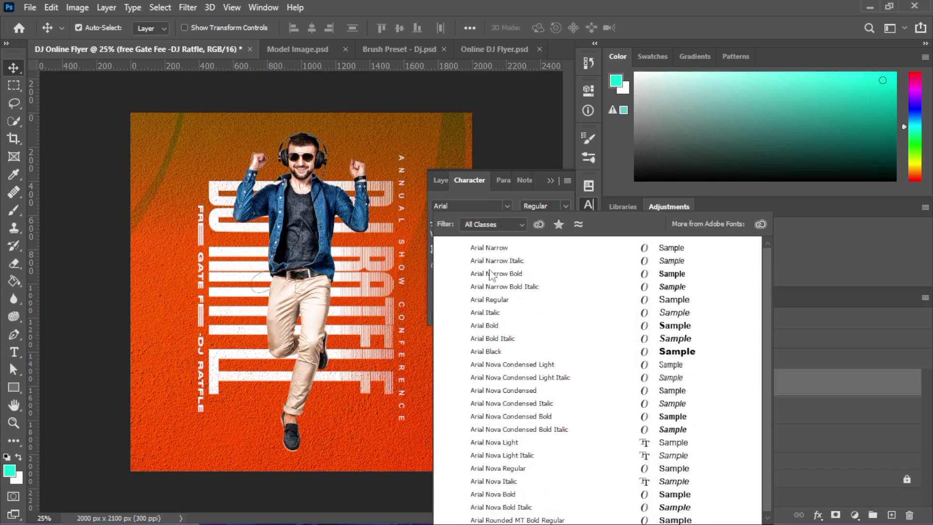
{"action": "left_click", "coordinate": [491, 248]}
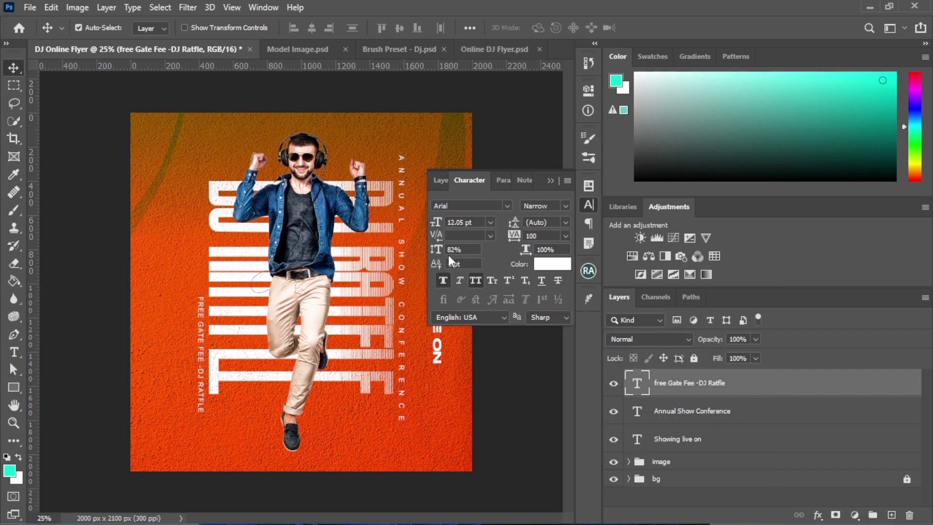
Set the "free Gate Fee -DJ Ratfle" text size to 18 pt and move it up and slightly left, clear of the title
{"action": "double_click", "coordinate": [456, 222]}
{"action": "type", "text": "20"}
{"action": "key", "text": "Return"}
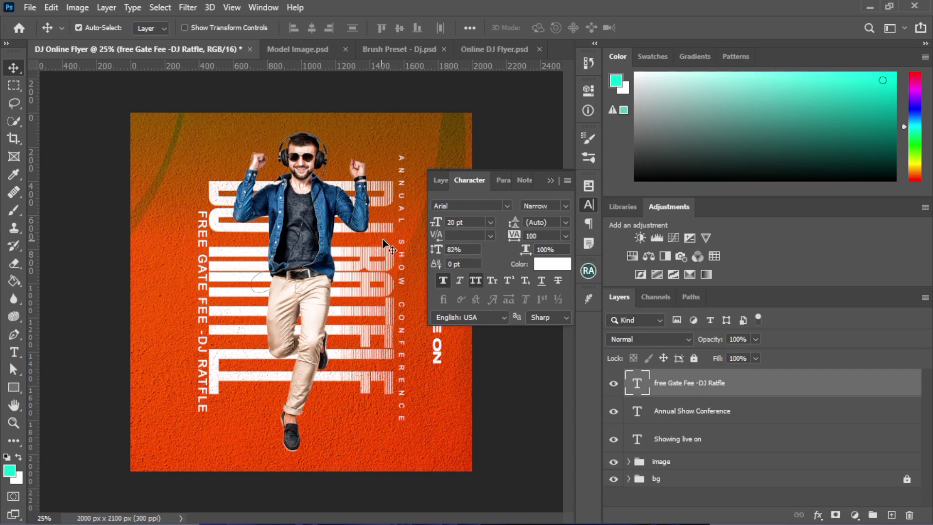
{"action": "left_click", "coordinate": [448, 221]}
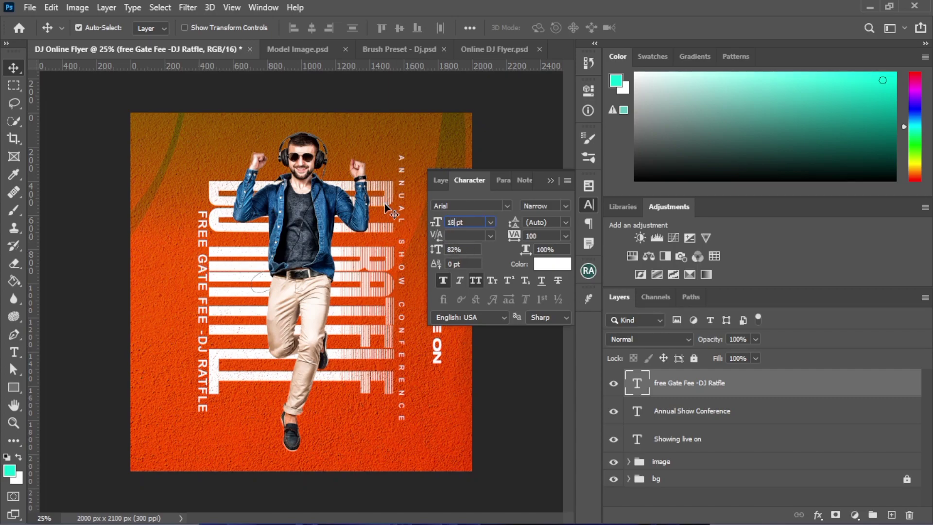
{"action": "key", "text": "Return"}
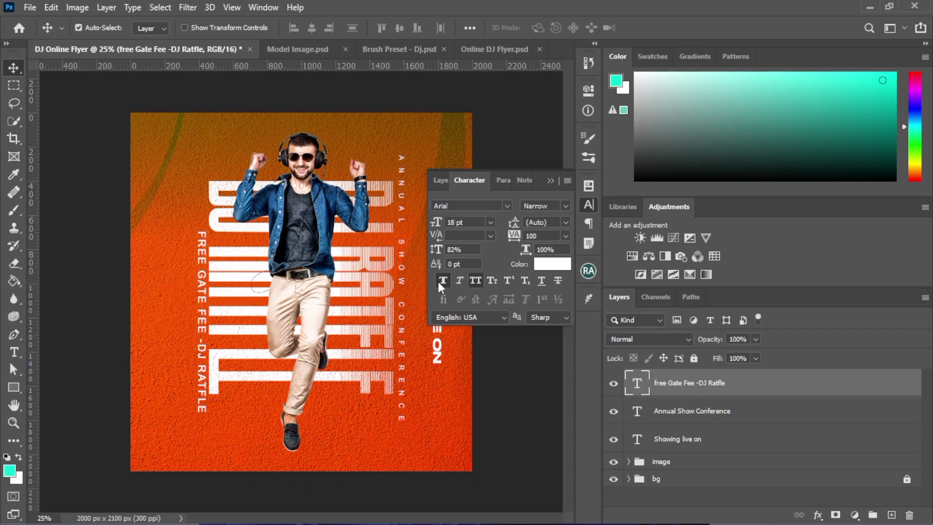
{"action": "left_click_drag", "start_coordinate": [198, 279], "coordinate": [184, 241]}
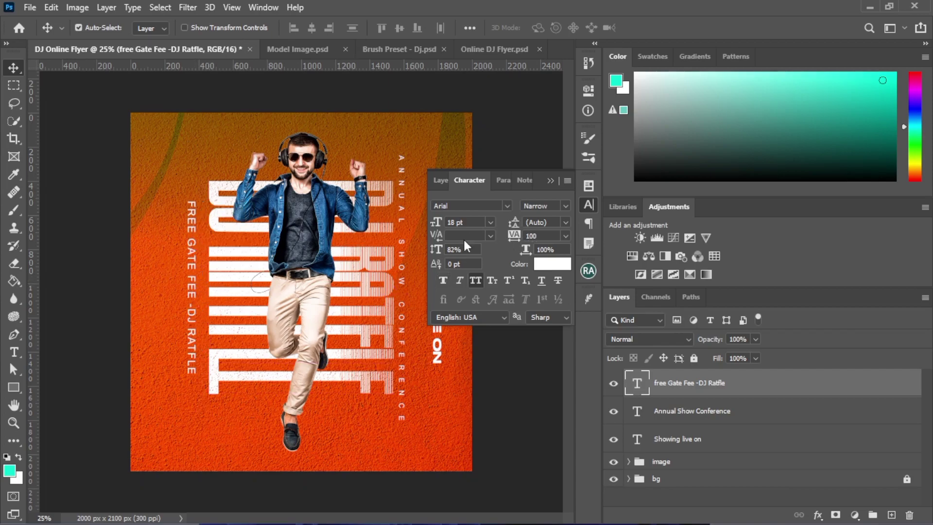
{"action": "left_click", "coordinate": [551, 181]}
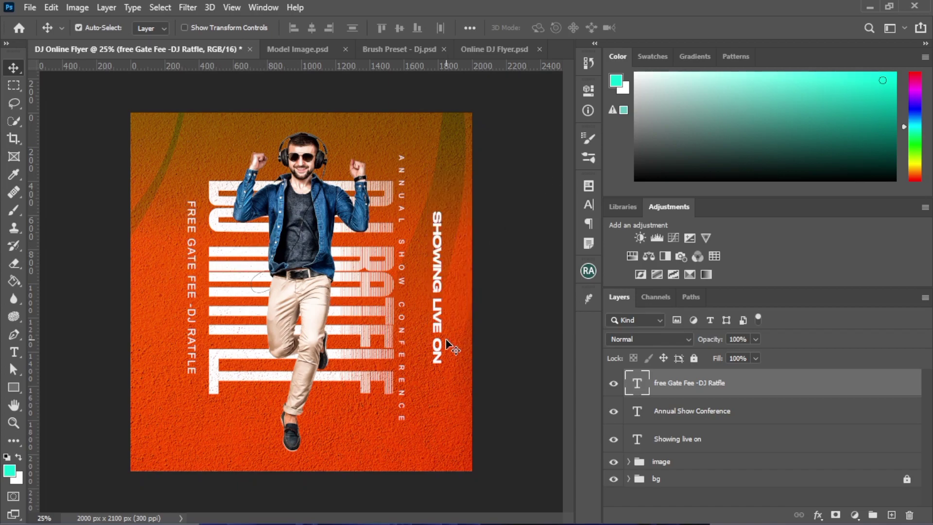
Duplicate the "free Gate Fee -DJ Ratfle" text and move the copy straight left of the original
{"action": "key", "text": "ctrl"}
{"action": "key", "text": "ctrl+j"}
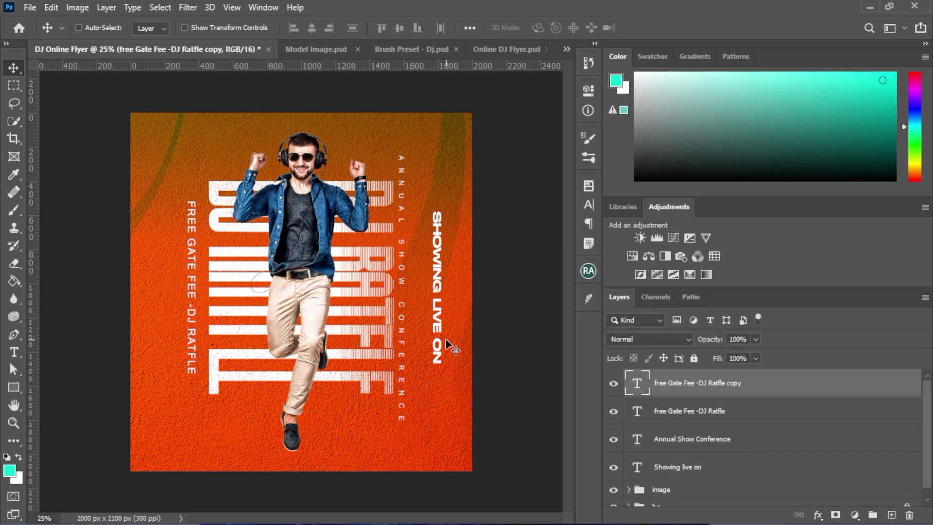
{"action": "left_click_drag", "start_coordinate": [194, 285], "coordinate": [157, 286]}
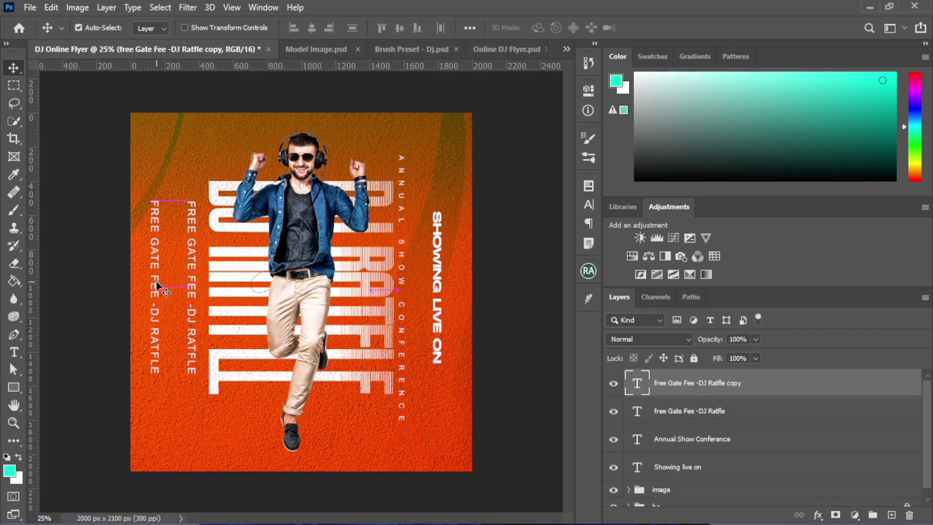
Replace the wording of the leftmost vertical text copy with "DJ Ratfle"
{"action": "double_click", "coordinate": [156, 280]}
{"action": "type", "text": "DJ"}
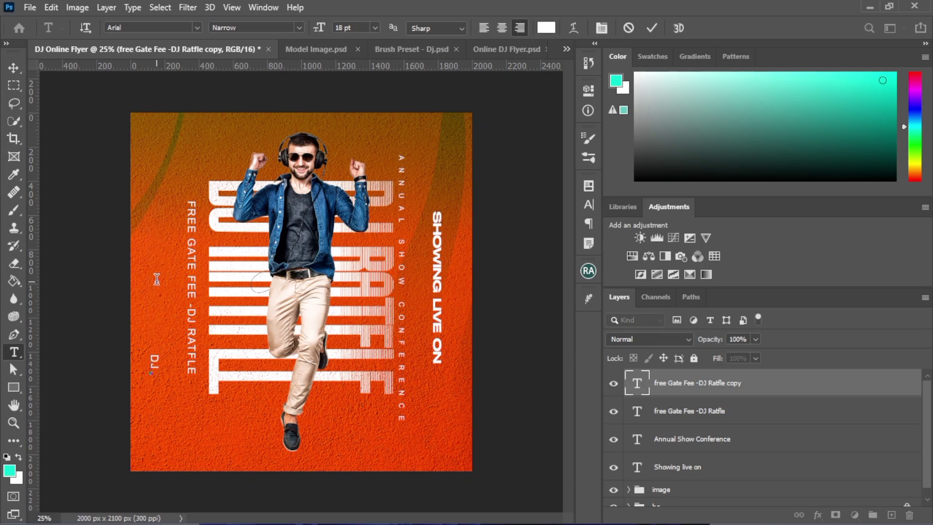
{"action": "type", "text": " RATFLE"}
{"action": "left_click", "coordinate": [651, 28]}
{"action": "key", "text": "v"}
Set the small "DJ Ratfle" text to the Bellarosa - Personal use font and turn off all caps
{"action": "left_click", "coordinate": [589, 205]}
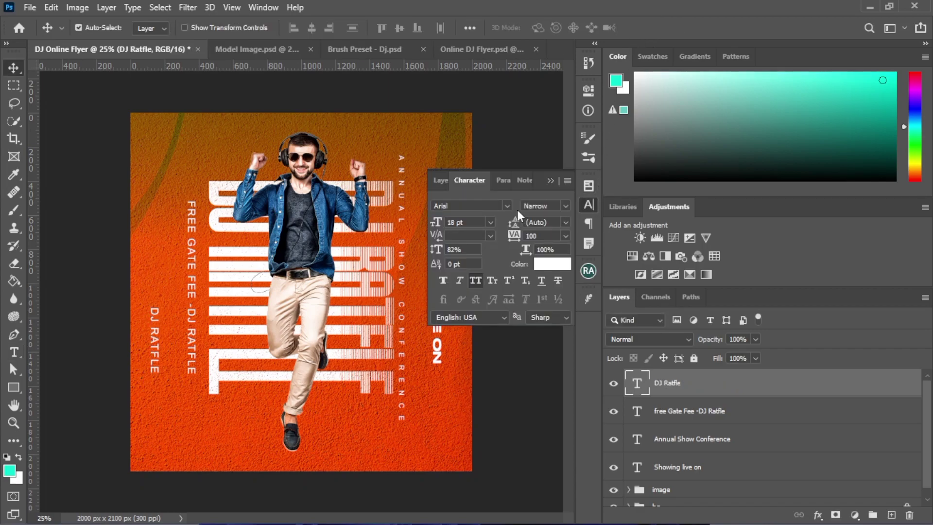
{"action": "left_click", "coordinate": [507, 206]}
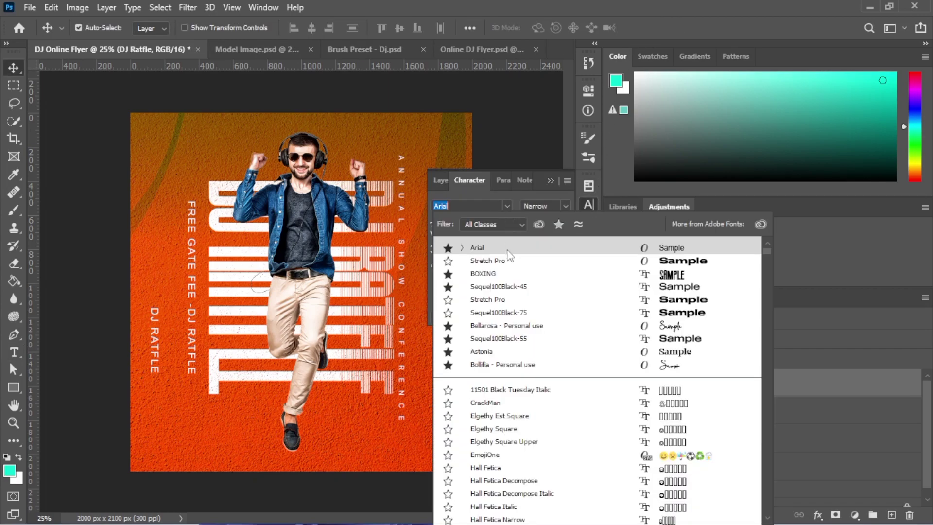
{"action": "left_click", "coordinate": [510, 326]}
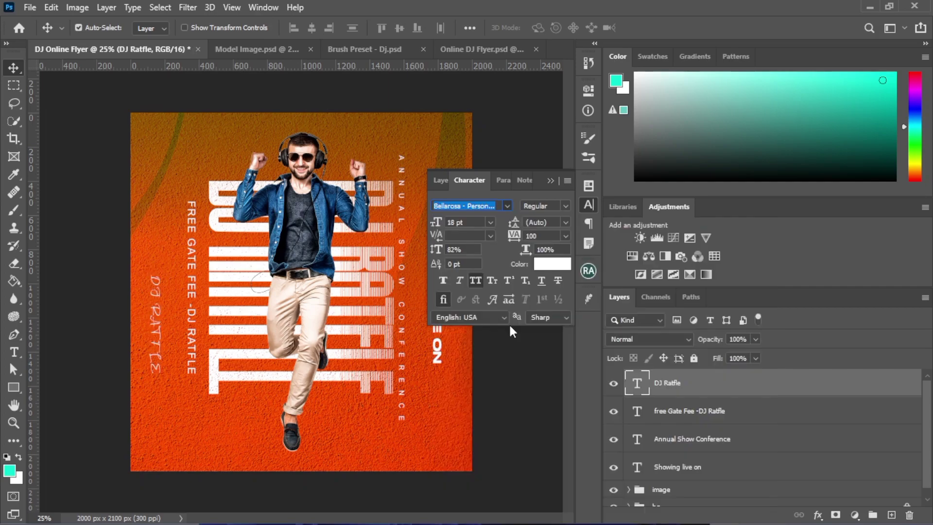
{"action": "left_click", "coordinate": [476, 282]}
Move the small "DJ Ratfle" script beside the middle of the "free Gate Fee -DJ Ratfle" text and raise the latter slightly
{"action": "left_click_drag", "start_coordinate": [145, 339], "coordinate": [159, 278]}
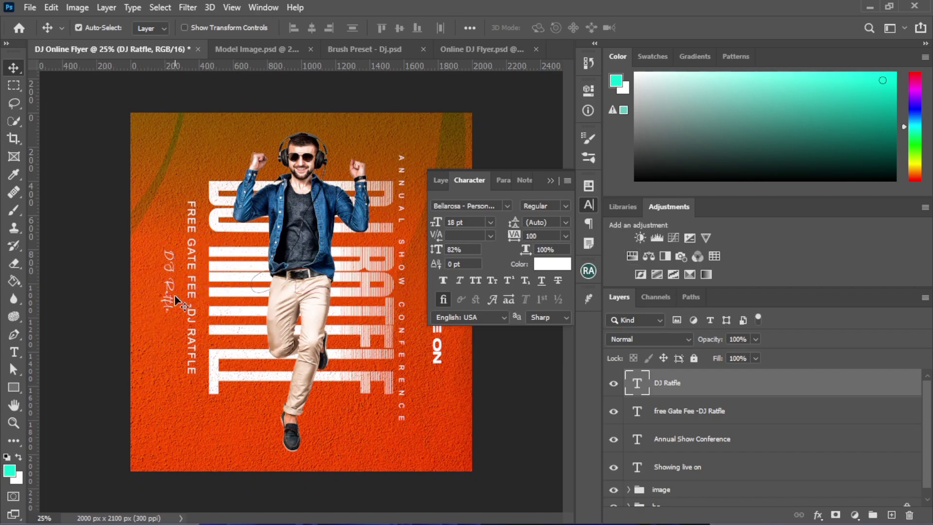
{"action": "left_click", "coordinate": [551, 181]}
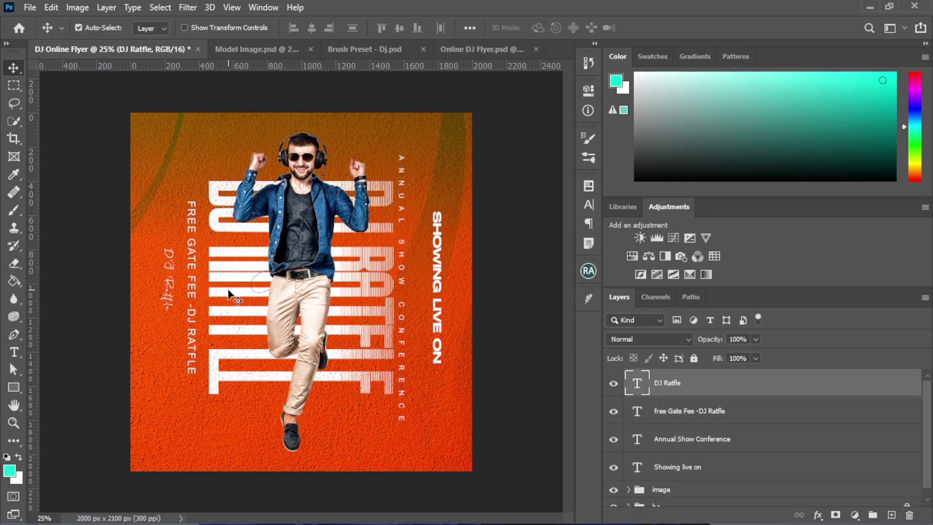
{"action": "left_click_drag", "start_coordinate": [191, 229], "coordinate": [192, 214]}
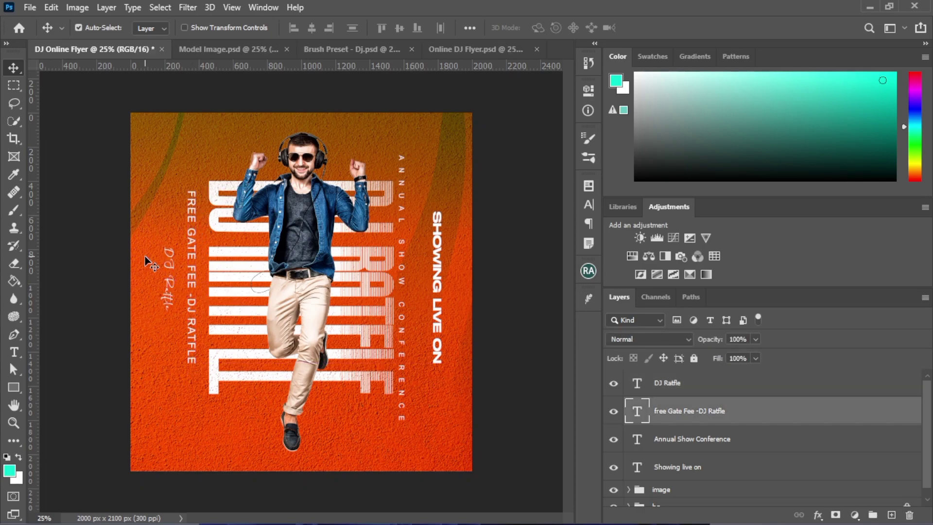
Apply faux bold to the vertical "Annual Show Conference" text
{"action": "left_click", "coordinate": [404, 176]}
{"action": "left_click", "coordinate": [587, 206]}
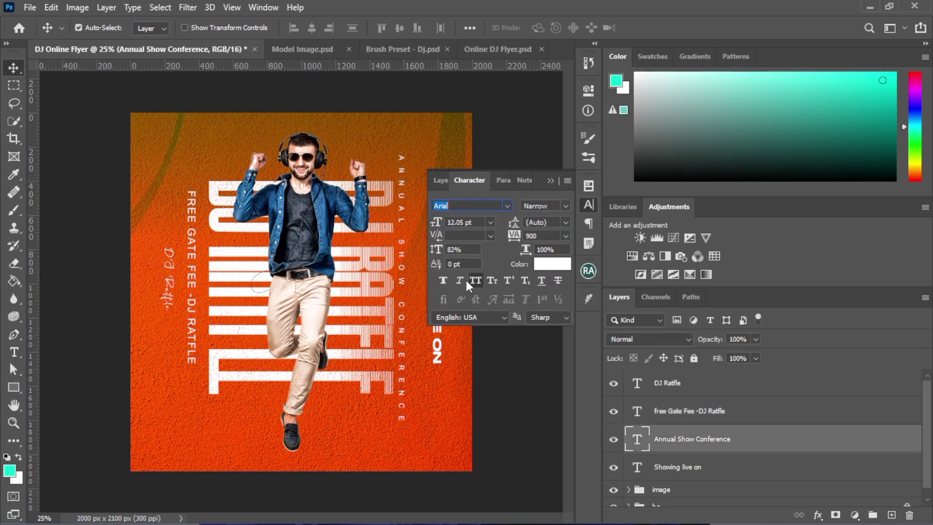
{"action": "left_click_drag", "start_coordinate": [514, 237], "coordinate": [530, 228]}
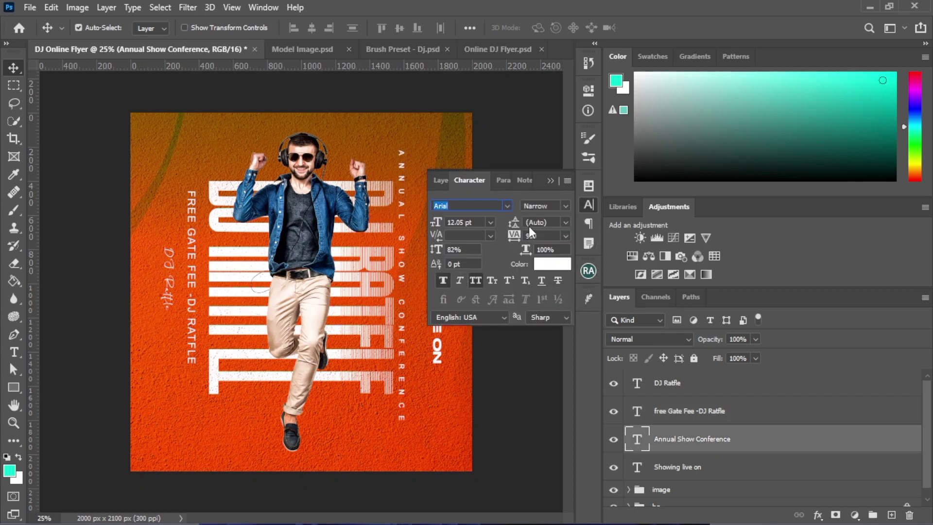
{"action": "left_click", "coordinate": [548, 180]}
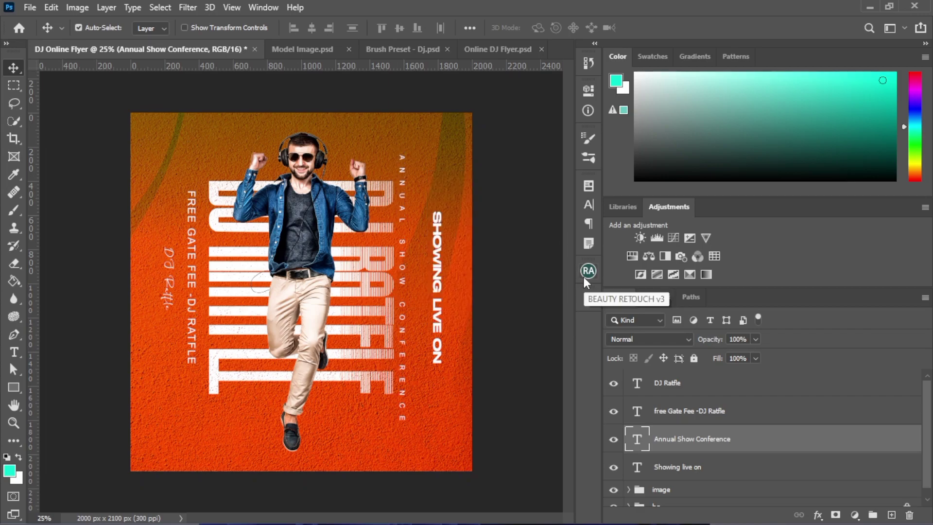
{"action": "left_click", "coordinate": [589, 203]}
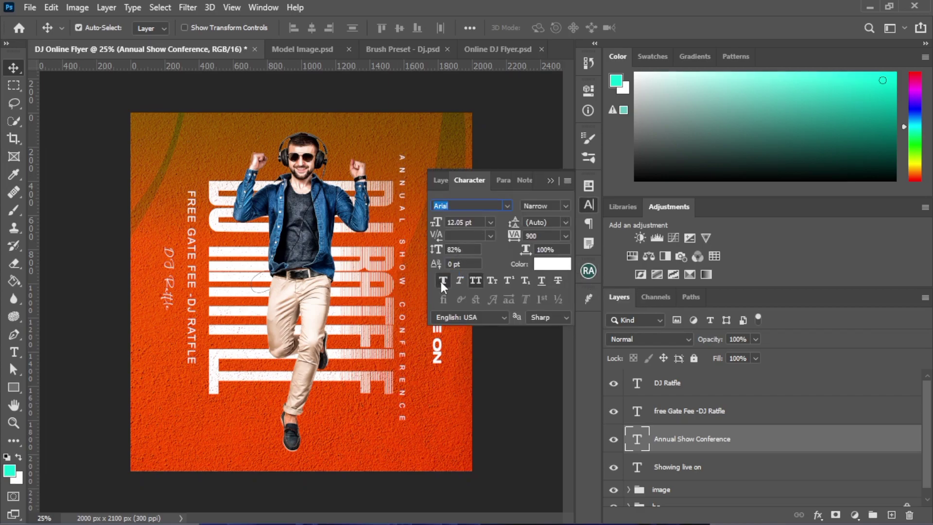
{"action": "left_click", "coordinate": [446, 277]}
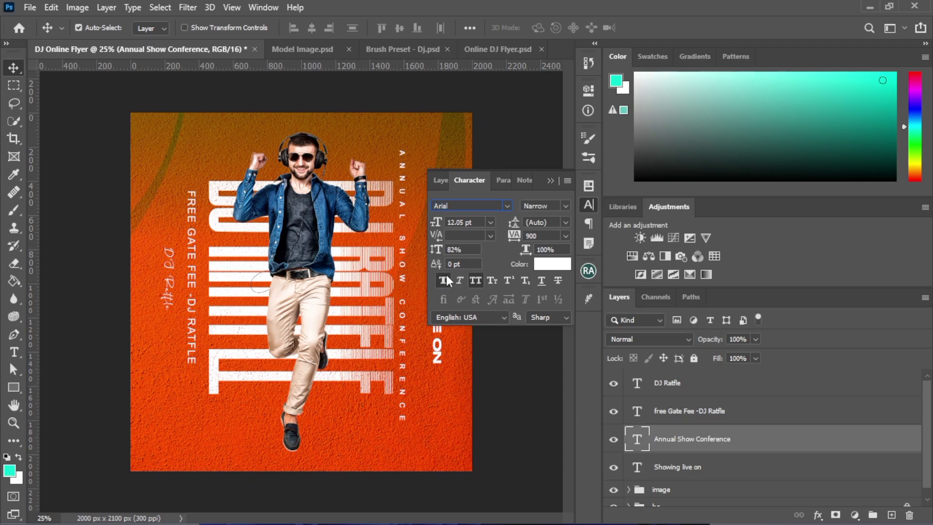
{"action": "left_click", "coordinate": [551, 181]}
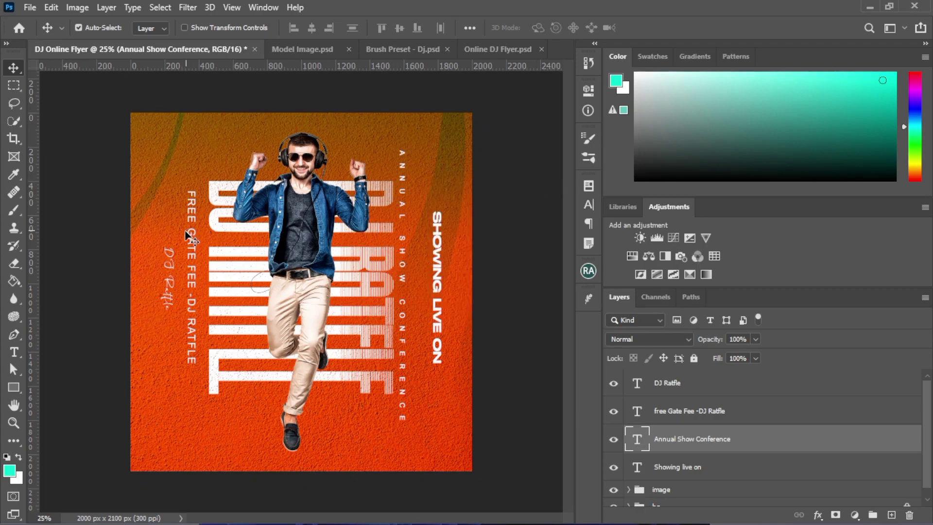
Select the four vertical supporting texts together with the model cutout and nudge them slightly left over the title
{"action": "left_click_drag", "start_coordinate": [115, 210], "coordinate": [534, 365]}
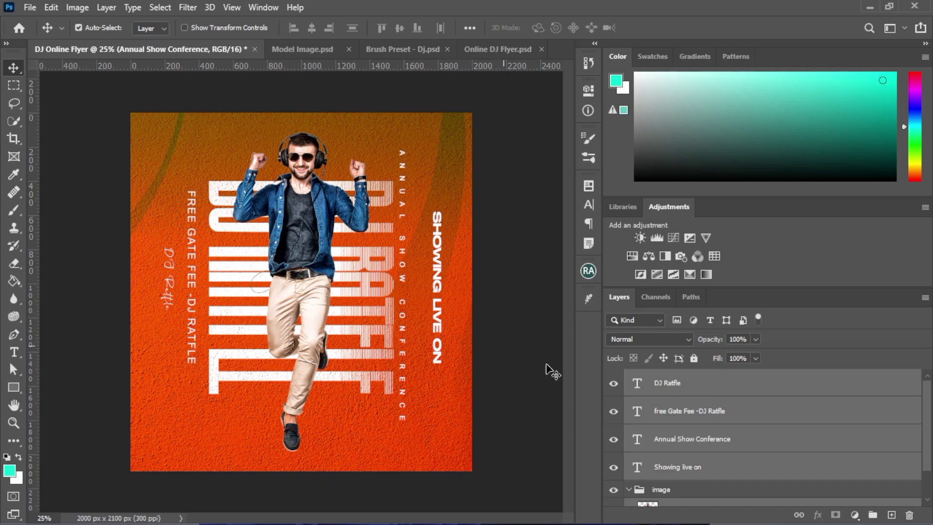
{"action": "key", "text": "shift+Left"}
{"action": "key", "text": "shift+Left"}
{"action": "key", "text": "shift+Left"}
{"action": "key", "text": "shift+Left"}
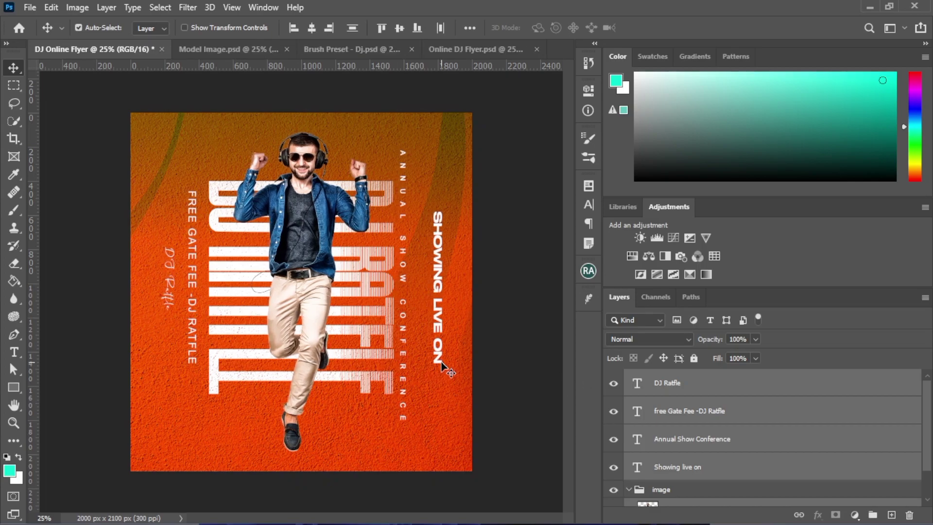
{"action": "key", "text": "shift+Left"}
{"action": "key", "text": "shift+Left"}
{"action": "key", "text": "shift+Left"}
{"action": "key", "text": "shift+Left"}
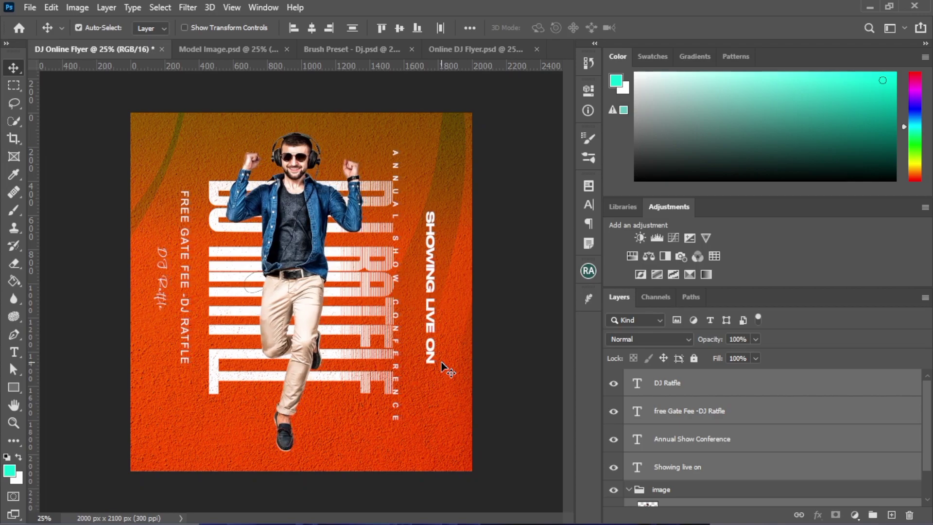
Nudge the selected supporting texts and model cutout slightly right and down, and deselect them
{"action": "key", "text": "shift+Right"}
{"action": "key", "text": "shift+Down"}
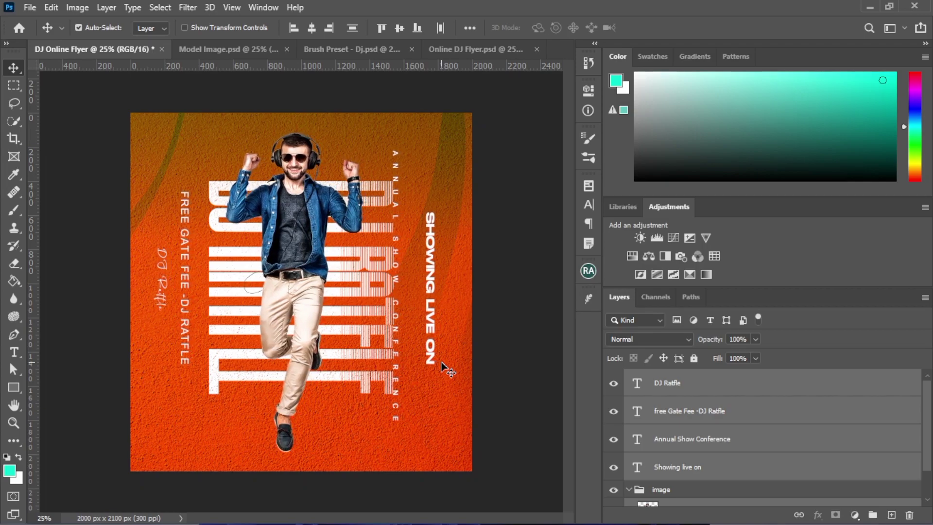
{"action": "left_click", "coordinate": [75, 248]}
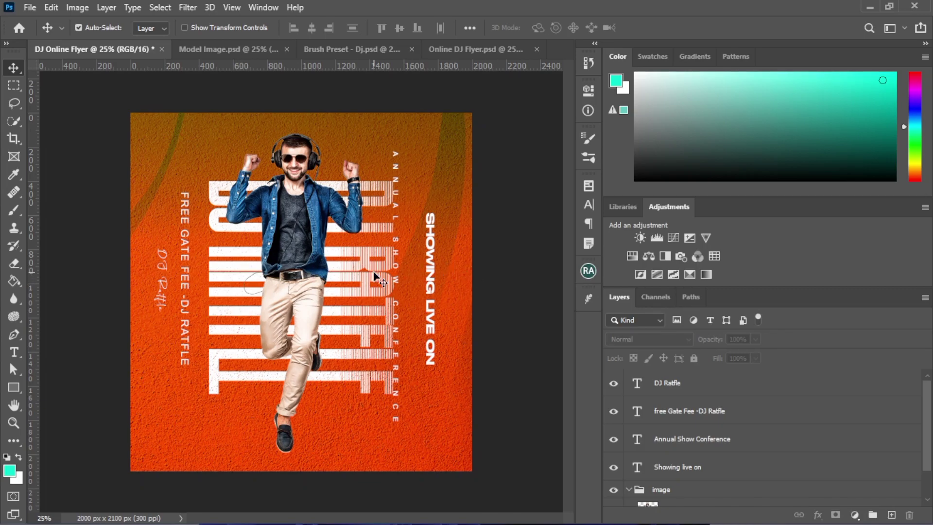
Shift the large "DJ Ratfle" title left so it sits behind the model, clear of the "Annual Show Conference" text, and deselect it
{"action": "scroll", "coordinate": [690, 450], "scroll_direction": "down", "scroll_amount": 1}
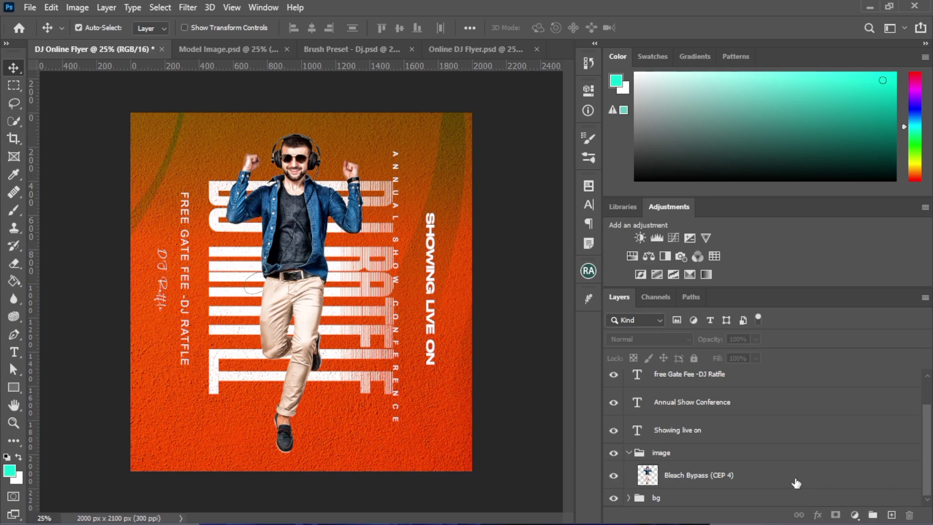
{"action": "left_click", "coordinate": [274, 342]}
{"action": "key", "text": "shift+Left"}
{"action": "key", "text": "shift+Left"}
{"action": "key", "text": "shift+Left"}
{"action": "key", "text": "shift+Left"}
{"action": "key", "text": "shift+Left"}
{"action": "key", "text": "shift+Left"}
{"action": "key", "text": "shift+Left"}
{"action": "key", "text": "shift+Left"}
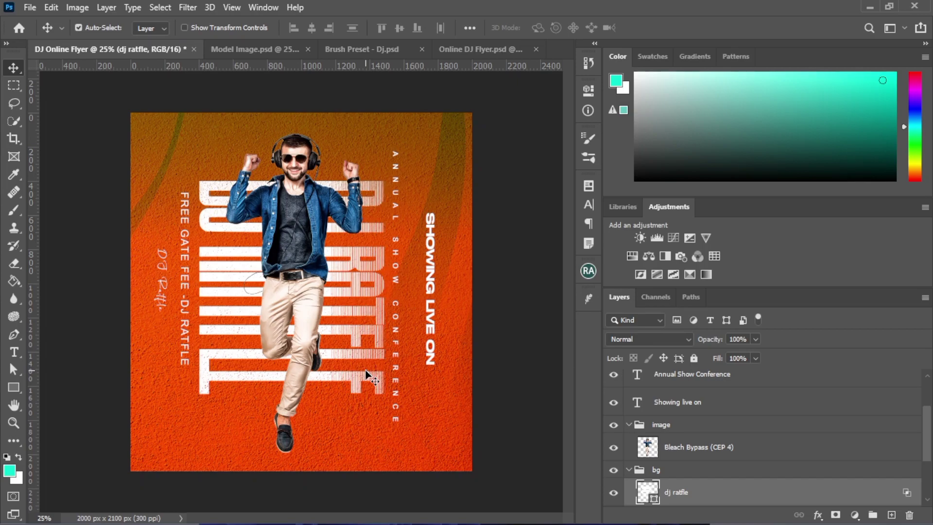
{"action": "left_click", "coordinate": [95, 252]}
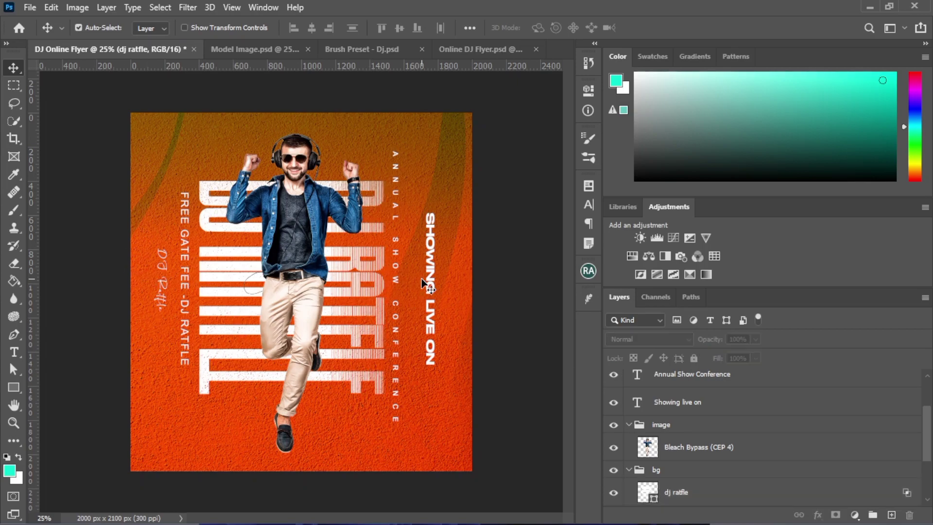
Move the vertical "Showing live on" text slightly right and up, away from the "Annual Show Conference" text
{"action": "left_click", "coordinate": [433, 283]}
{"action": "key", "text": "shift+Right"}
{"action": "key", "text": "shift+Right"}
{"action": "key", "text": "shift+Right"}
{"action": "key", "text": "shift+Right"}
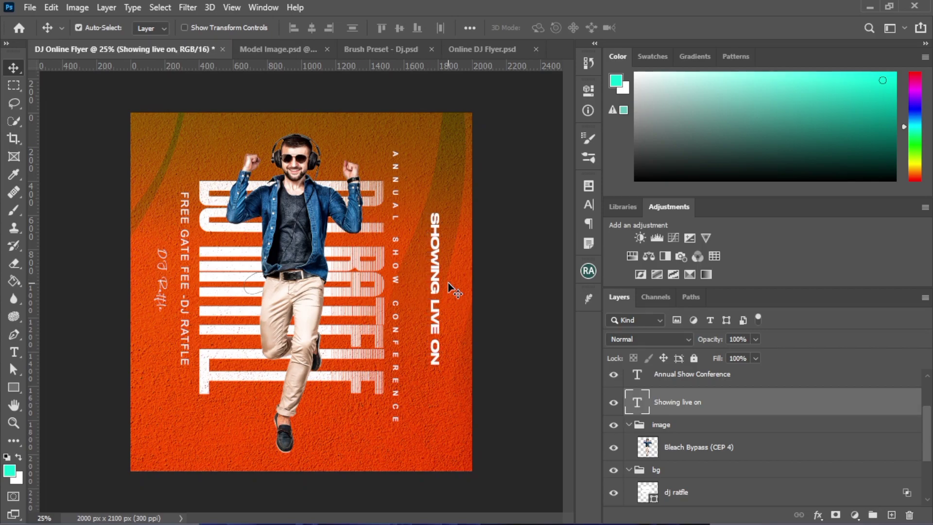
{"action": "key", "text": "Up"}
{"action": "key", "text": "Up"}
{"action": "key", "text": "Up"}
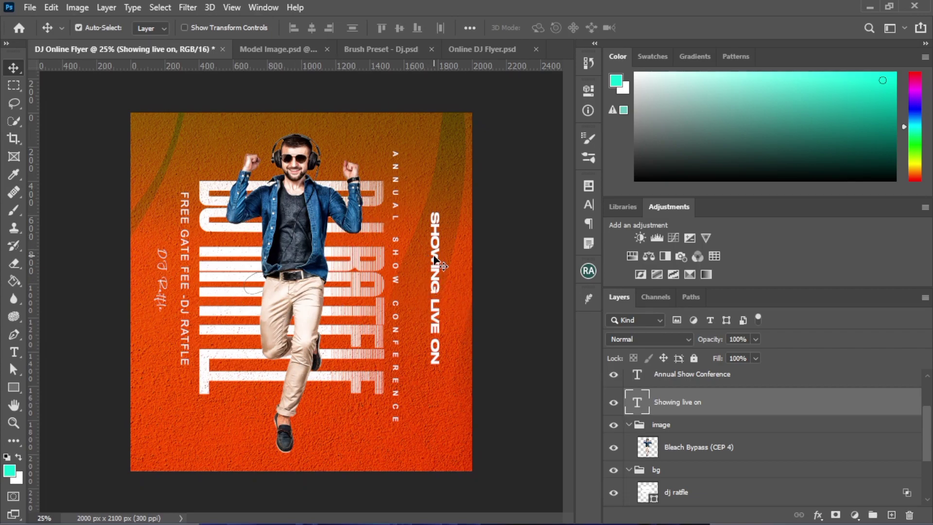
{"action": "key", "text": "shift+Up"}
{"action": "key", "text": "shift+Up"}
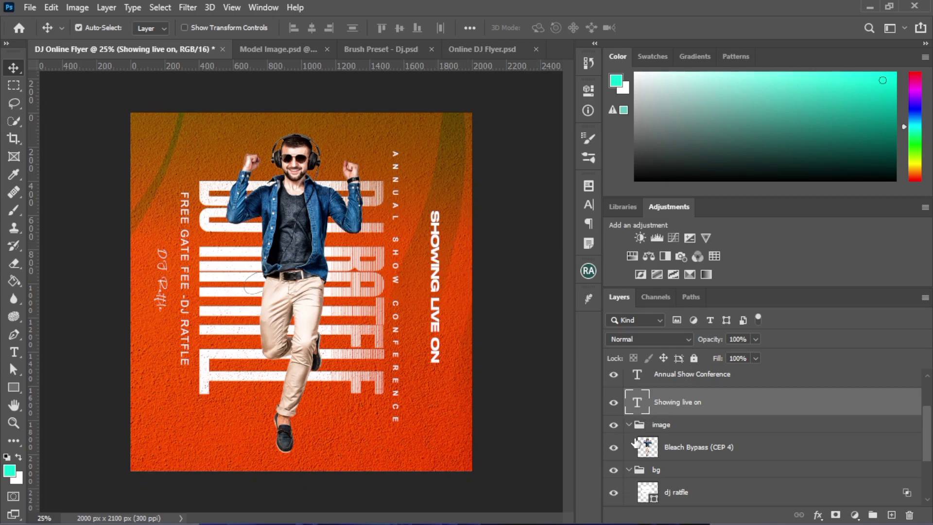
Collapse the image and bg layer groups and lock both of them
{"action": "left_click", "coordinate": [629, 425]}
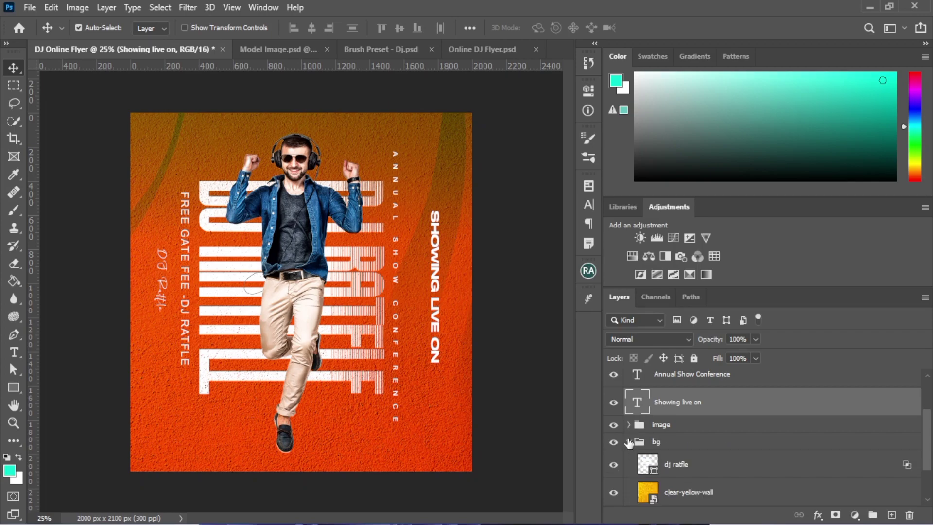
{"action": "left_click", "coordinate": [629, 446]}
{"action": "left_click", "coordinate": [670, 497]}
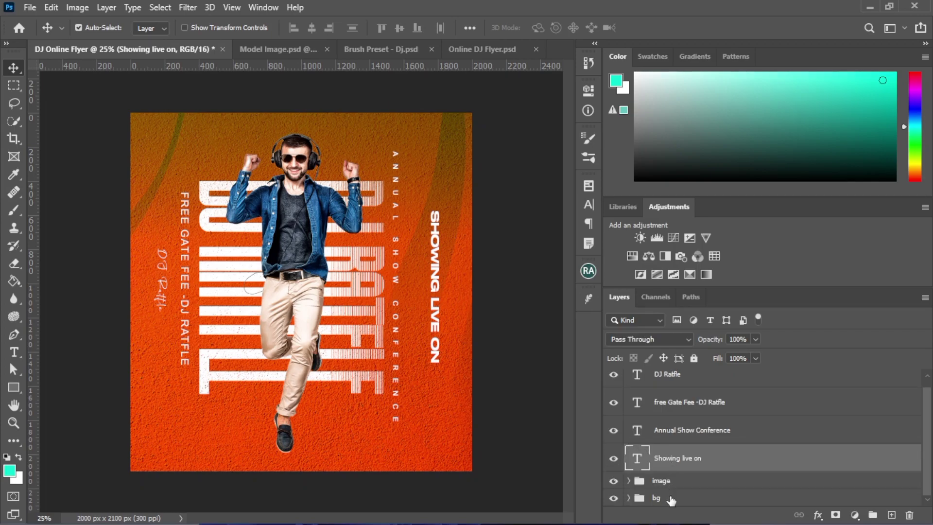
{"action": "left_click", "coordinate": [674, 481]}
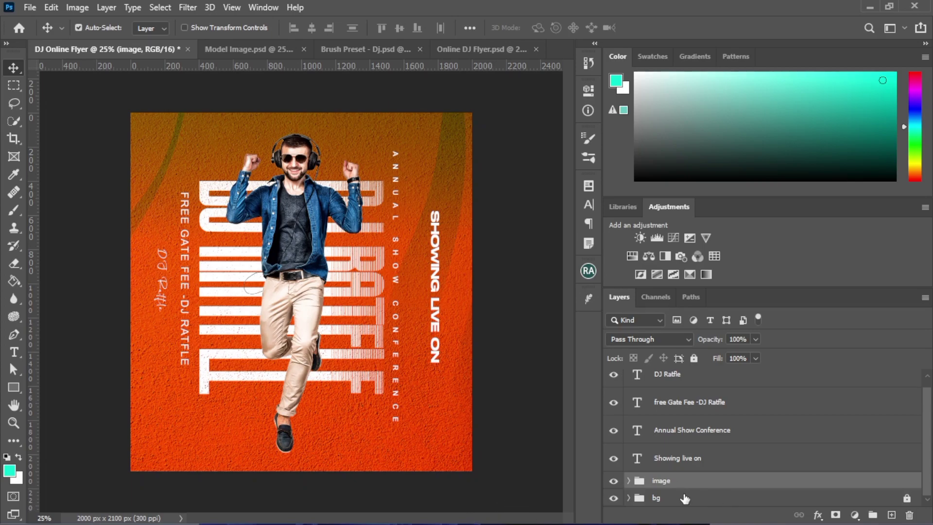
{"action": "mouse_move", "coordinate": [852, 523]}
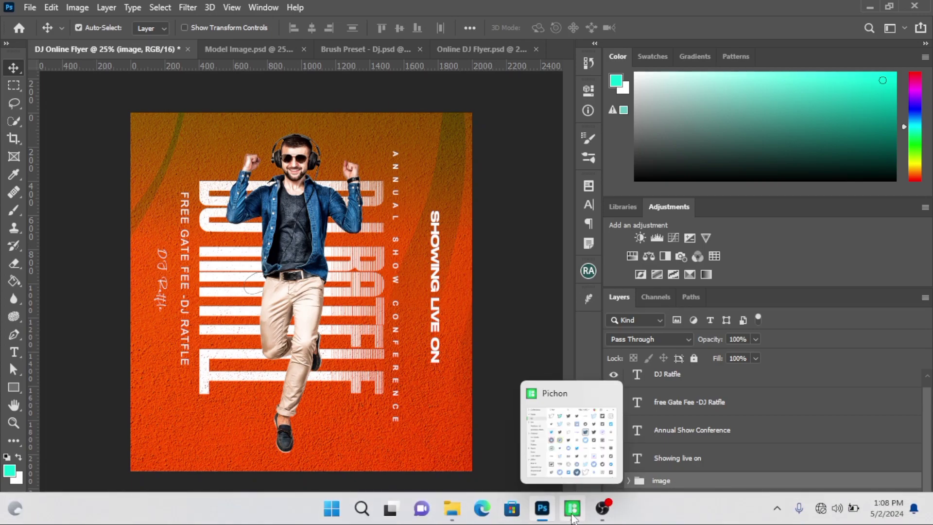
{"action": "mouse_move", "coordinate": [603, 509]}
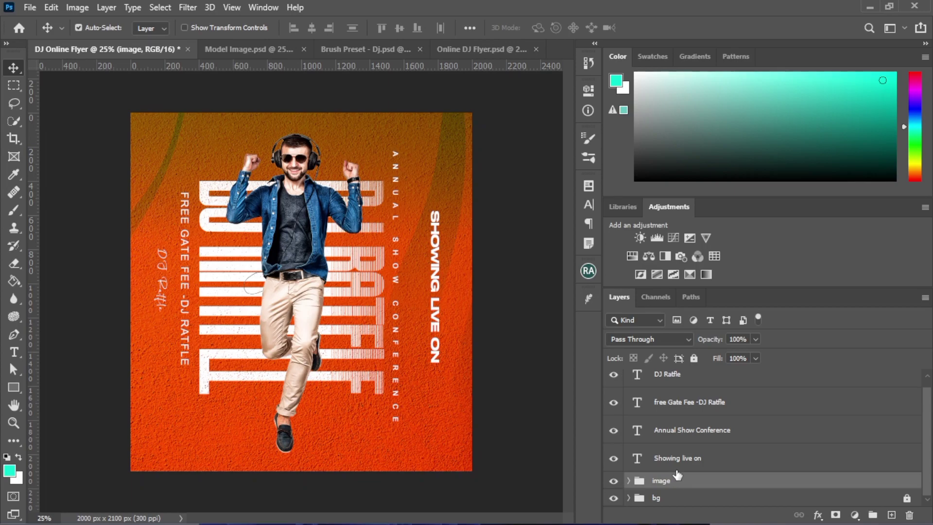
{"action": "key", "text": "ctrl+/"}
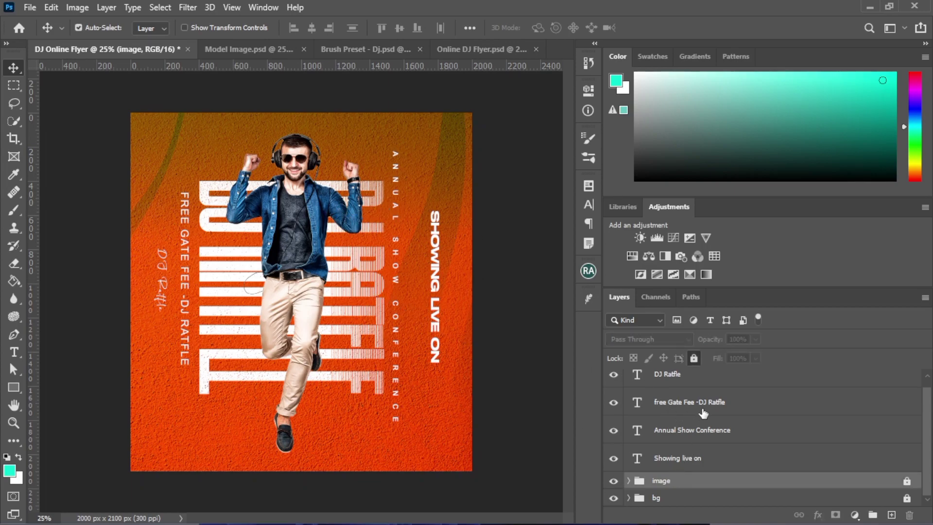
Group the four supporting text layers, name the group "text" and lock it
{"action": "scroll", "coordinate": [706, 411], "scroll_direction": "up", "scroll_amount": 1}
{"action": "left_click", "coordinate": [686, 387]}
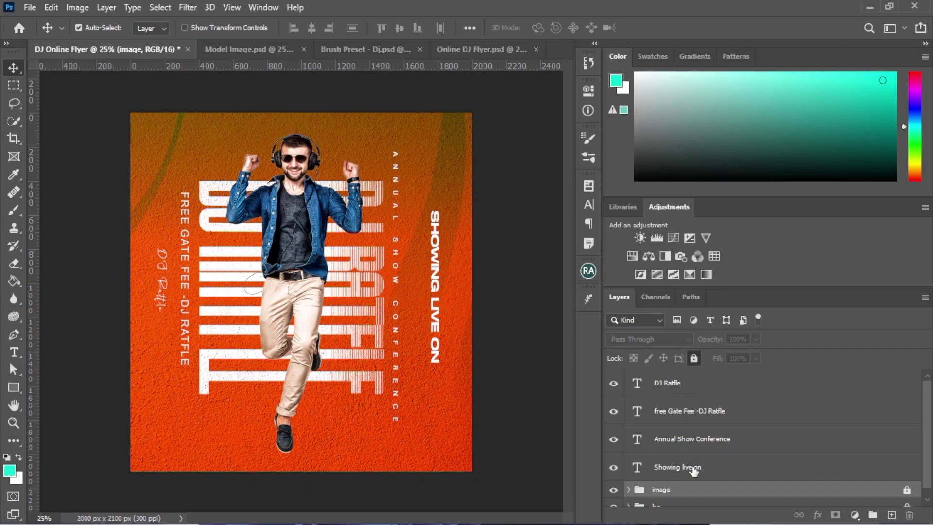
{"action": "left_click", "coordinate": [696, 464], "text": "shift"}
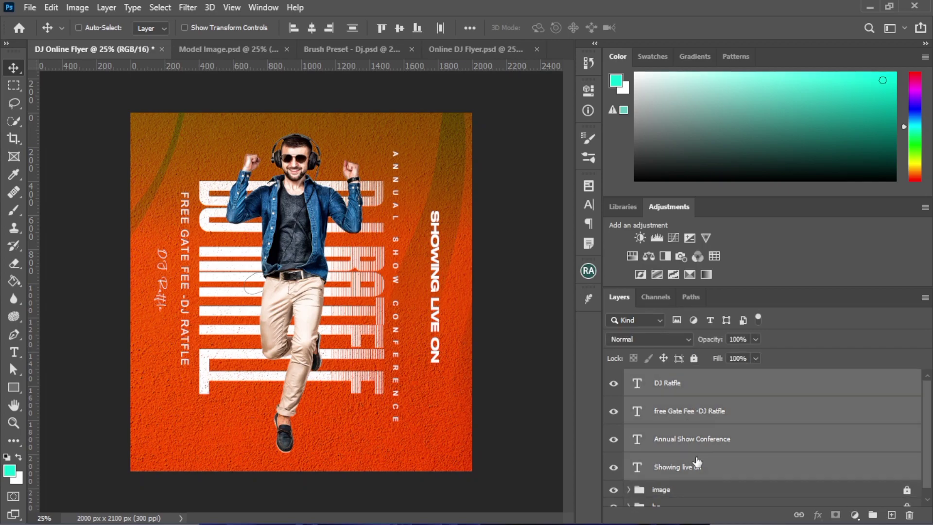
{"action": "key", "text": "ctrl+g"}
{"action": "double_click", "coordinate": [664, 382]}
{"action": "type", "text": "text"}
{"action": "left_click", "coordinate": [718, 377]}
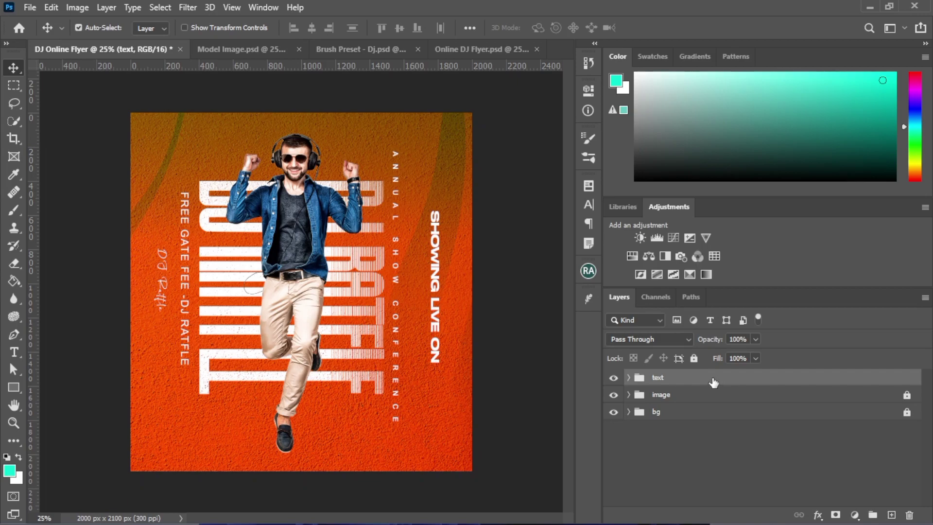
{"action": "key", "text": "ctrl+slash"}
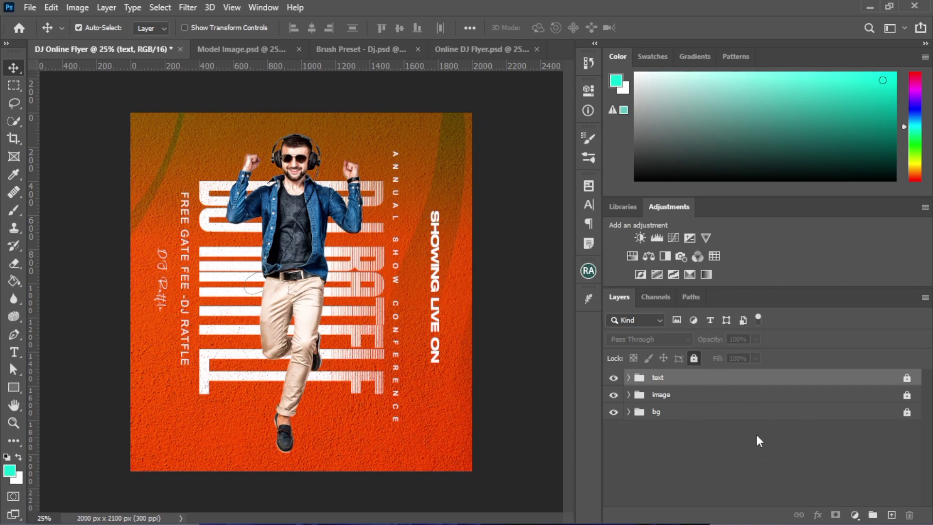
Add a new layer above the text group and place the blue Twitter bird icon from Pichon into the flyer
{"action": "left_click", "coordinate": [891, 515]}
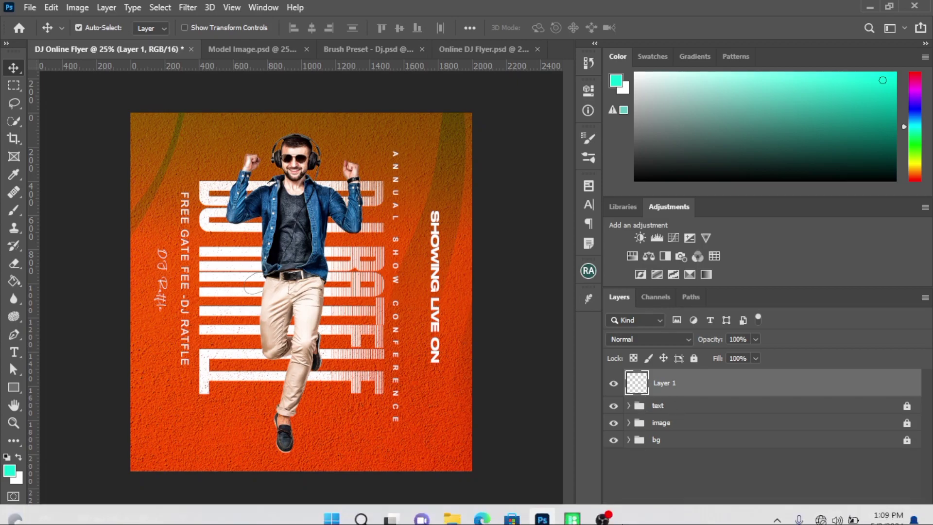
{"action": "mouse_move", "coordinate": [569, 510]}
{"action": "left_click", "coordinate": [571, 446]}
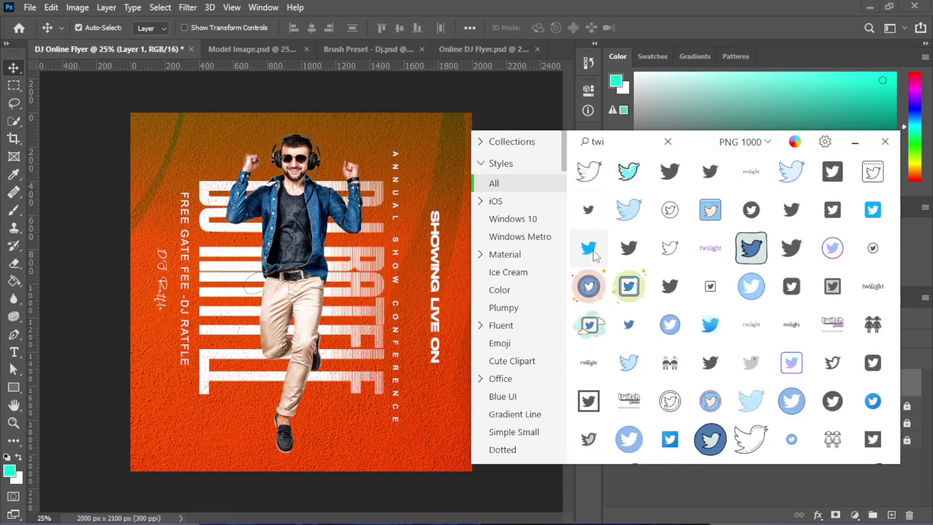
{"action": "left_click_drag", "start_coordinate": [591, 255], "coordinate": [283, 262]}
{"action": "left_click", "coordinate": [653, 30]}
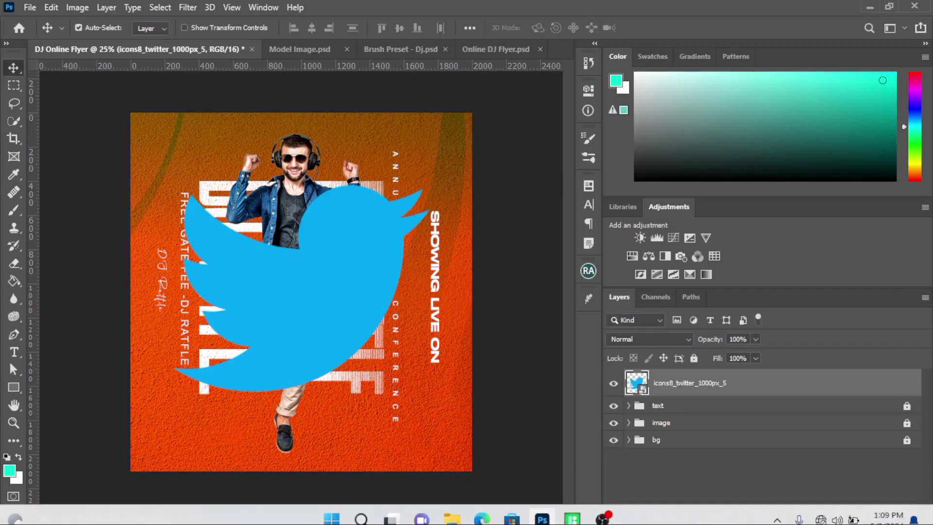
Search Pichon for "spoti" and place the dark circular Spotify icon into the flyer
{"action": "mouse_move", "coordinate": [572, 508]}
{"action": "left_click", "coordinate": [578, 469]}
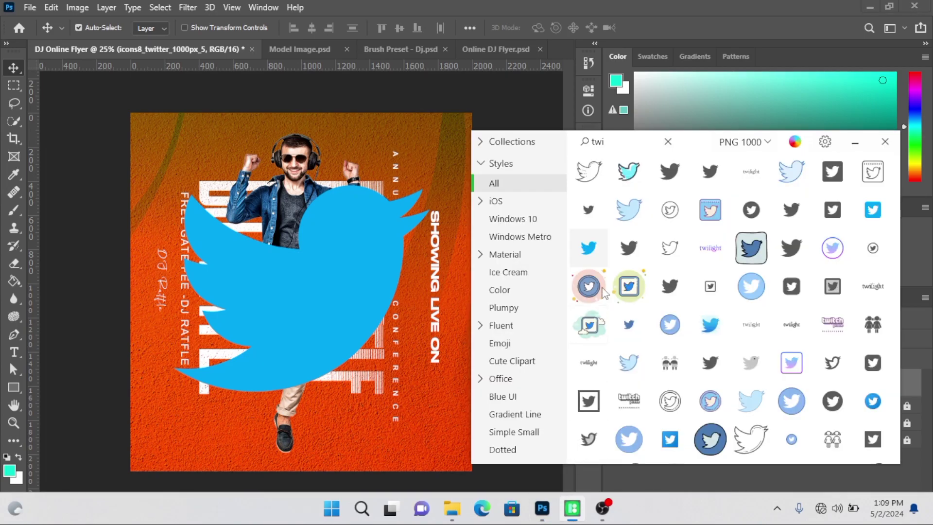
{"action": "left_click", "coordinate": [644, 142]}
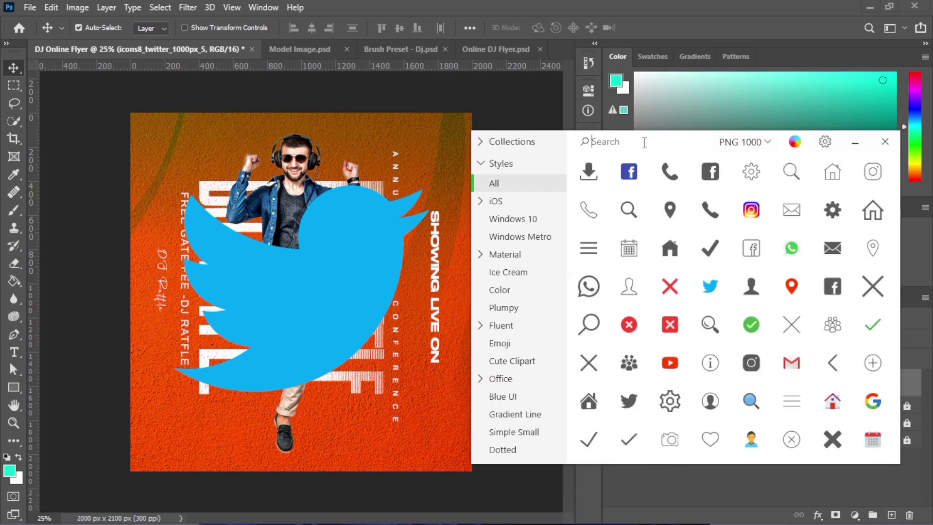
{"action": "type", "text": "spoti"}
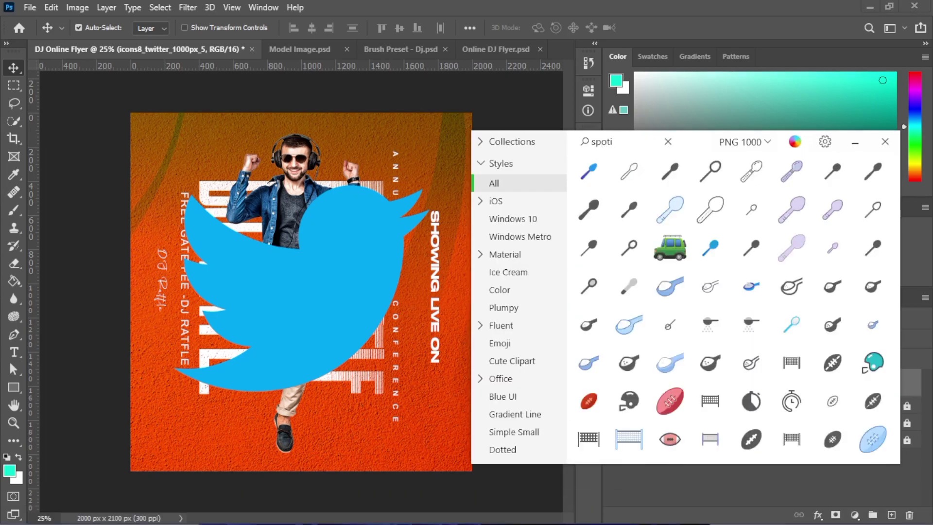
{"action": "left_click_drag", "start_coordinate": [588, 210], "coordinate": [316, 299]}
{"action": "left_click", "coordinate": [654, 27]}
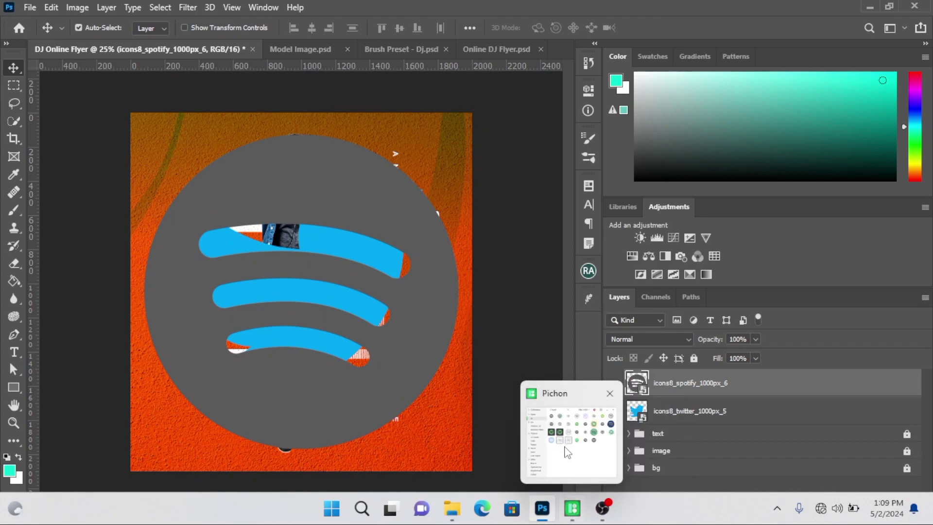
Search Pichon for "faceboo" and place the dark Facebook Circled icon into the flyer at 48% scale
{"action": "left_click", "coordinate": [573, 509]}
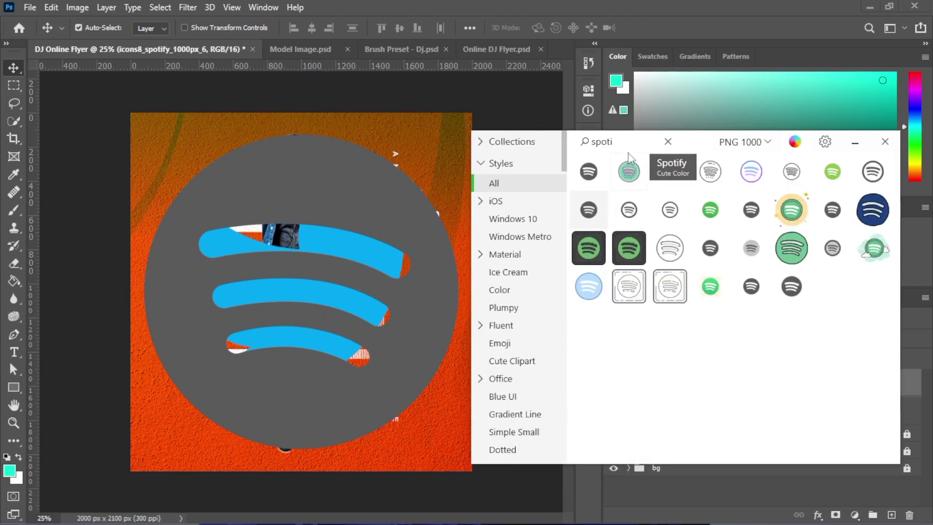
{"action": "left_click", "coordinate": [668, 141]}
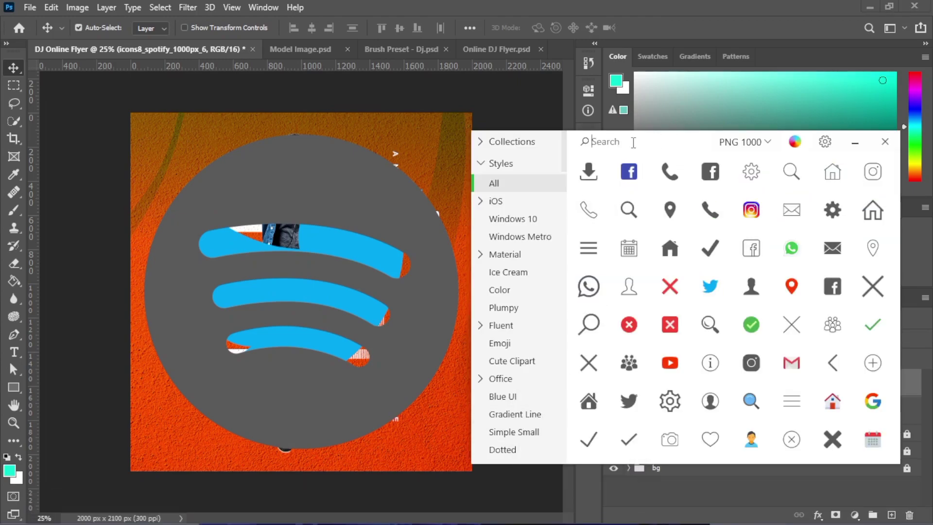
{"action": "type", "text": "face"}
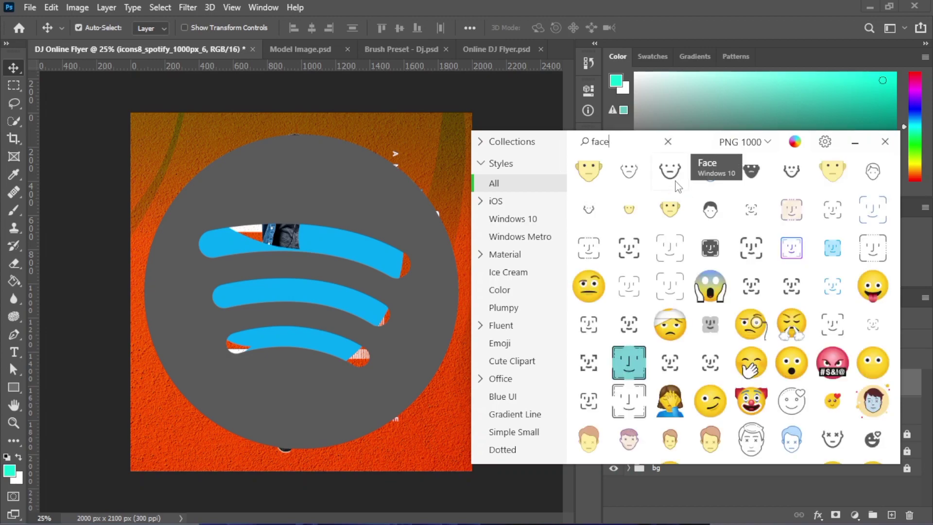
{"action": "type", "text": "boo"}
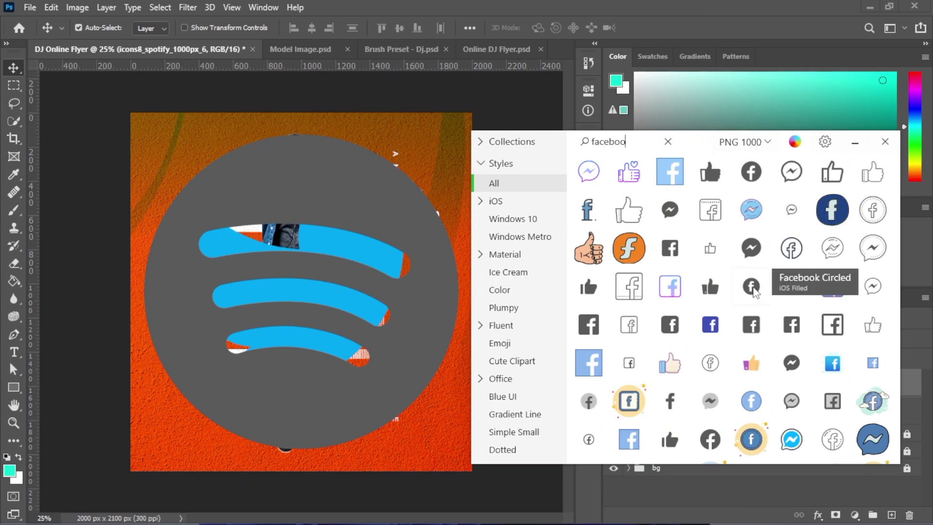
{"action": "left_click_drag", "start_coordinate": [752, 291], "coordinate": [323, 240]}
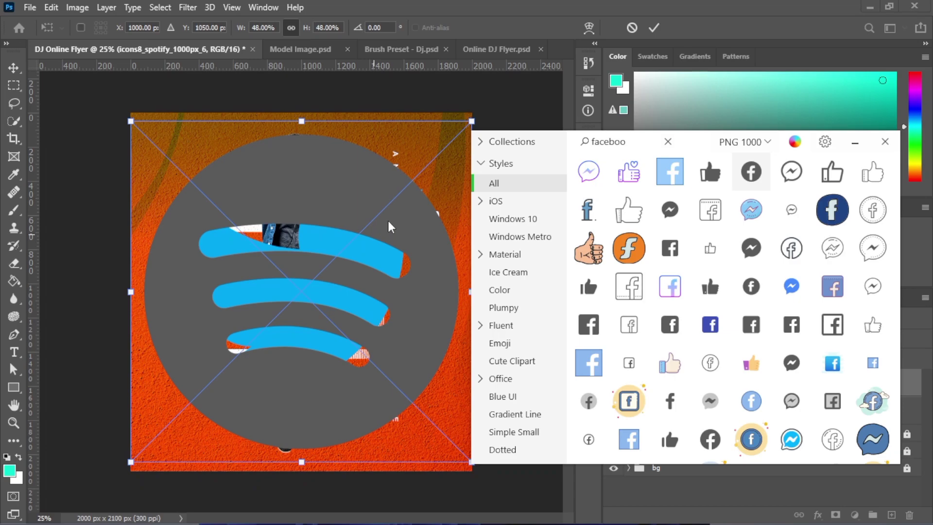
{"action": "left_click", "coordinate": [650, 26]}
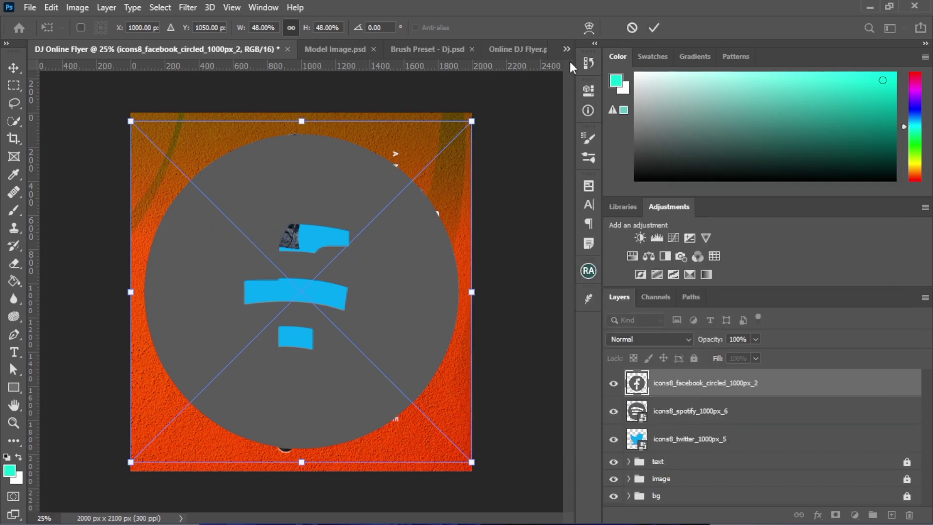
{"action": "left_click", "coordinate": [655, 27]}
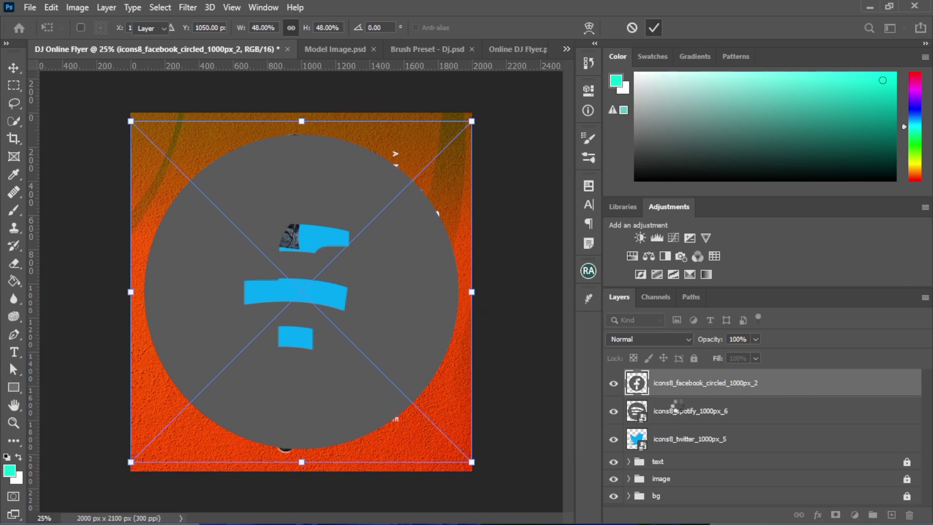
Group the Facebook, Spotify and Twitter icon layers and name the group "social media icons"
{"action": "left_click", "coordinate": [685, 439], "text": "shift"}
{"action": "key", "text": "ctrl+g"}
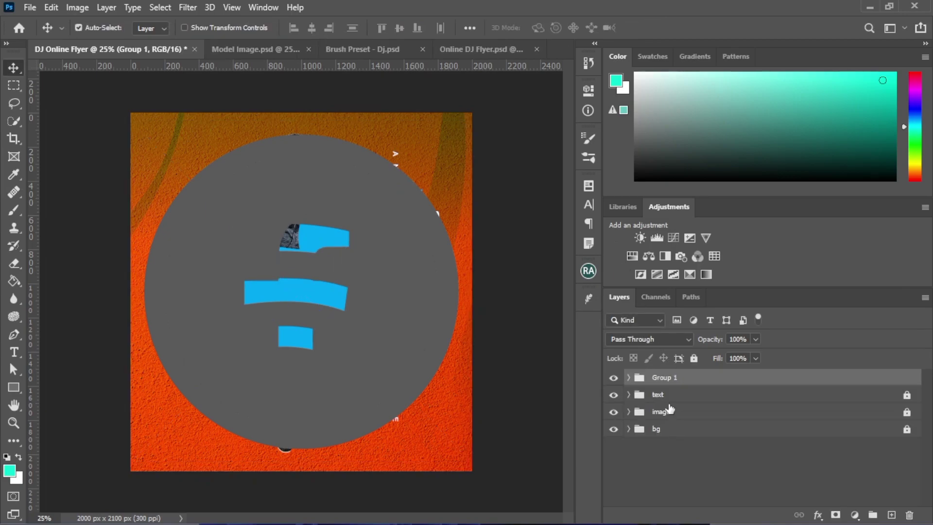
{"action": "double_click", "coordinate": [673, 377]}
{"action": "type", "text": "social media icons"}
{"action": "key", "text": "Return"}
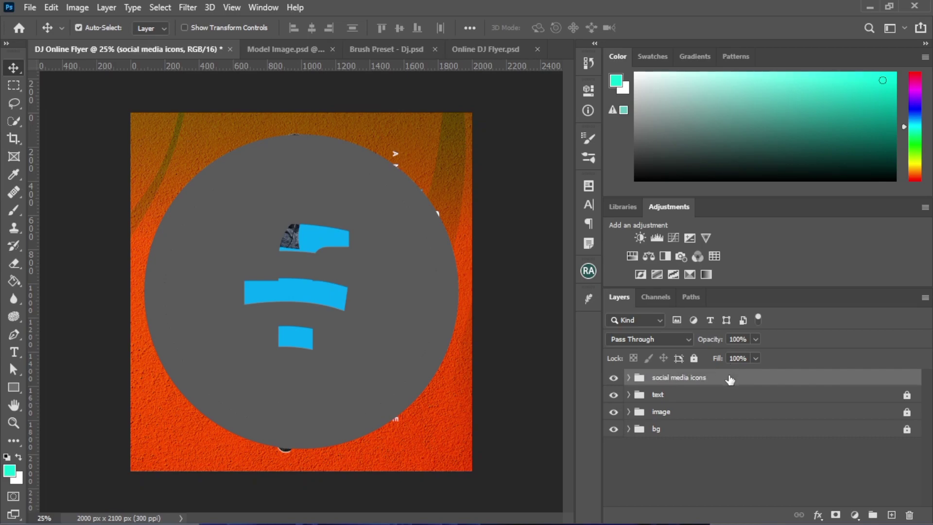
Scale the social media icons group to 6.41%, rotate it 90° and place it beside the "SHOWING LIVE ON" text
{"action": "key", "text": "ctrl+t"}
{"action": "left_click_drag", "start_coordinate": [459, 132], "coordinate": [165, 428]}
{"action": "left_click_drag", "start_coordinate": [179, 444], "coordinate": [414, 237]}
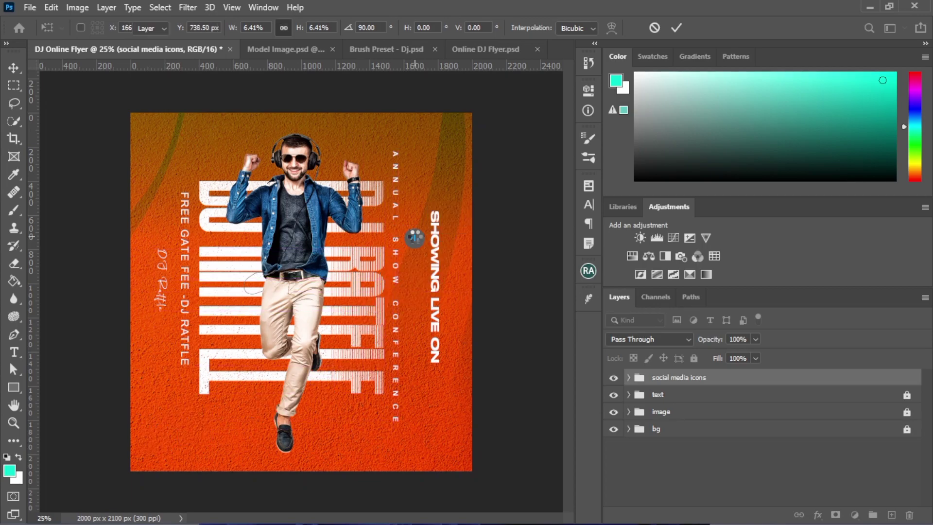
{"action": "key", "text": "Return"}
Spread the Twitter, Spotify and Facebook icons into an evenly spaced vertical column left of the "SHOWING LIVE ON" text
{"action": "left_click", "coordinate": [407, 242]}
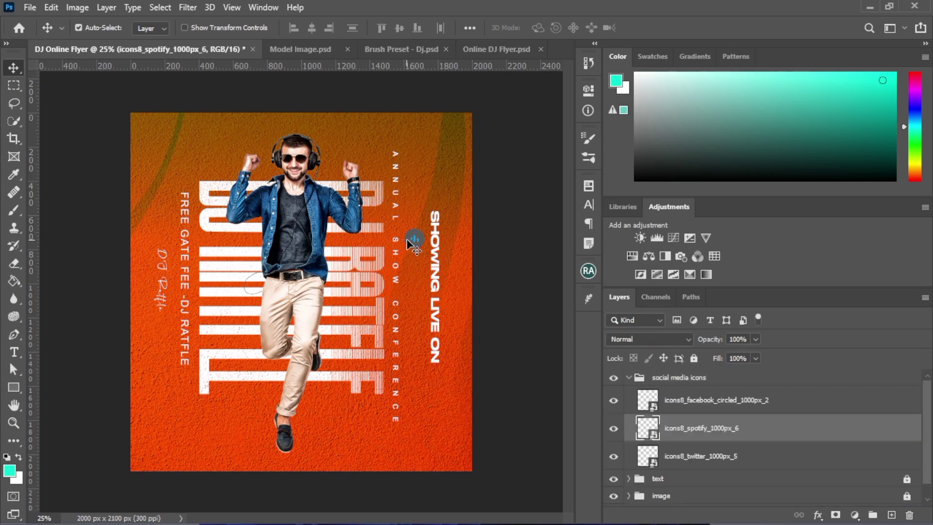
{"action": "left_click_drag", "start_coordinate": [413, 246], "coordinate": [412, 298]}
{"action": "left_click", "coordinate": [414, 272]}
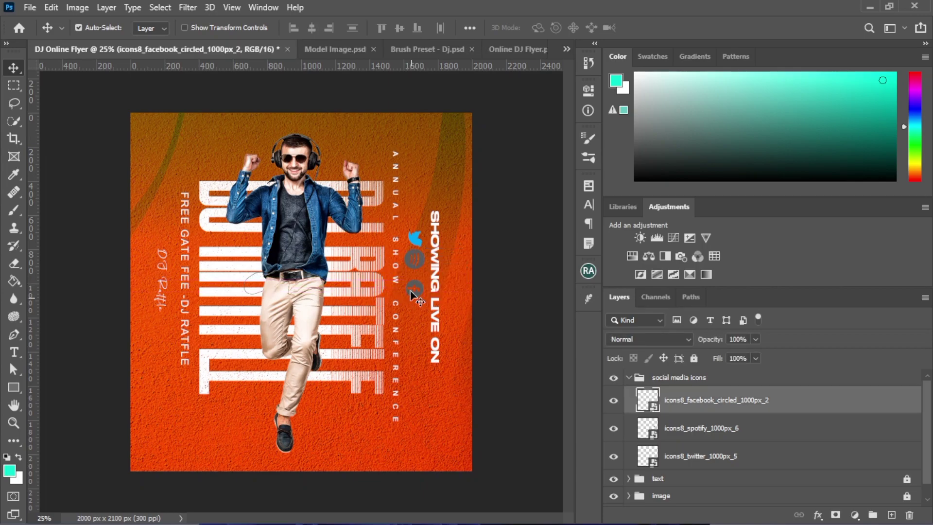
{"action": "left_click", "coordinate": [418, 243]}
{"action": "left_click_drag", "start_coordinate": [418, 243], "coordinate": [413, 231]}
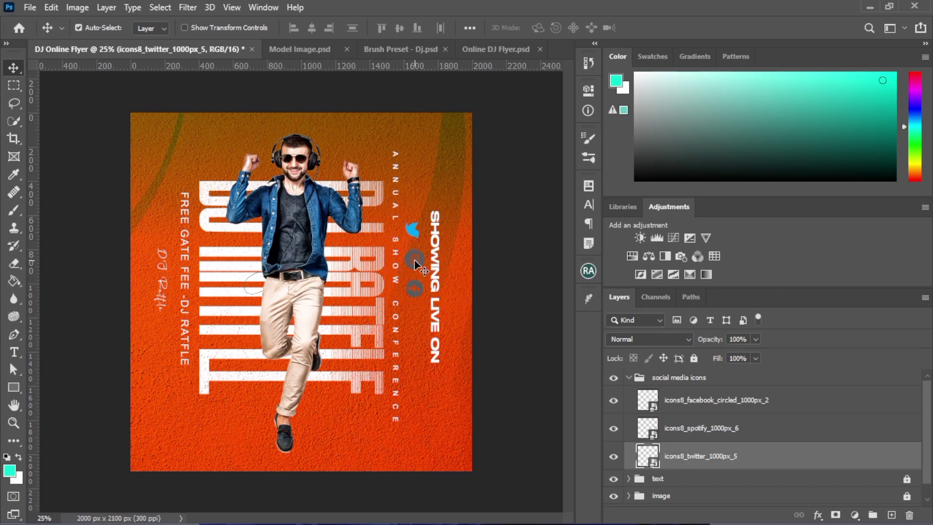
{"action": "left_click_drag", "start_coordinate": [410, 264], "coordinate": [426, 251]}
{"action": "key", "text": "ctrl+t"}
{"action": "key", "text": "Return"}
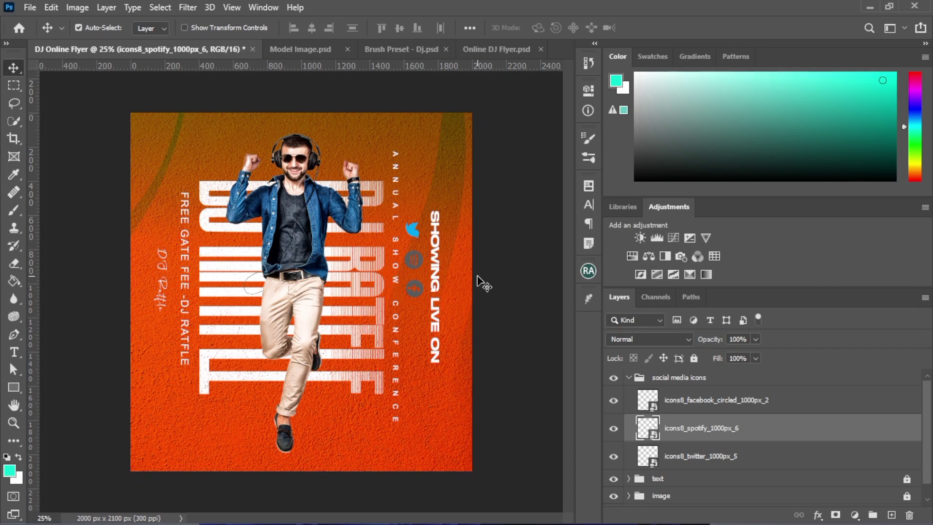
Add a Color Overlay in orange (#ffa200) to the social media icons group
{"action": "left_click", "coordinate": [630, 378]}
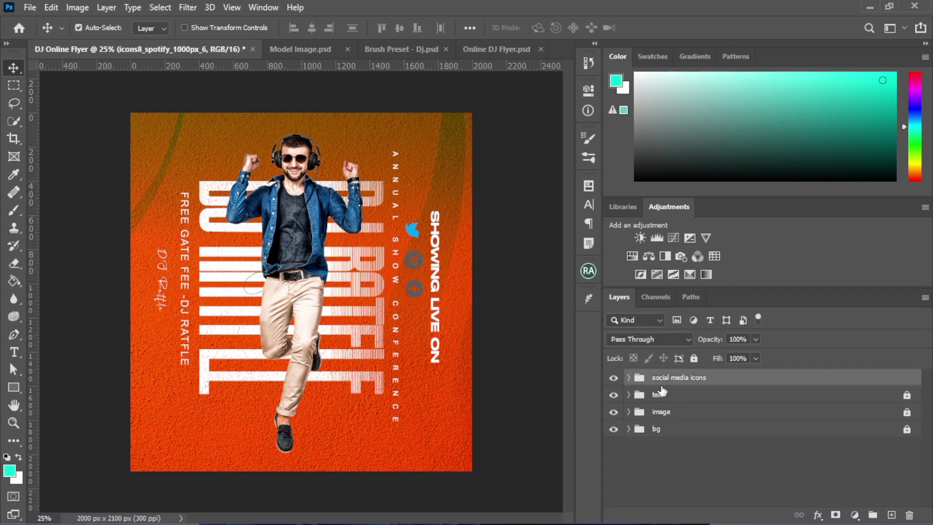
{"action": "right_click", "coordinate": [666, 381]}
{"action": "left_click", "coordinate": [723, 23]}
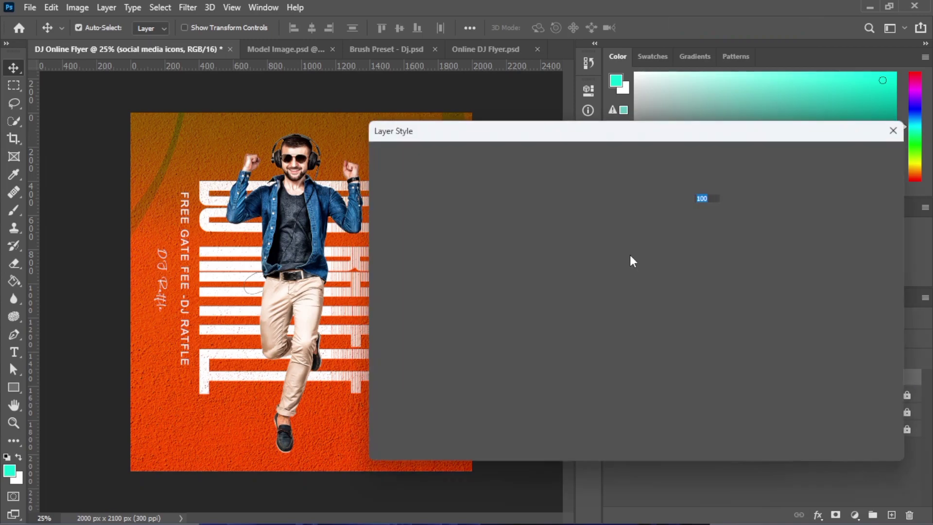
{"action": "left_click", "coordinate": [422, 319]}
{"action": "left_click_drag", "start_coordinate": [479, 140], "coordinate": [576, 153]}
{"action": "left_click", "coordinate": [792, 204]}
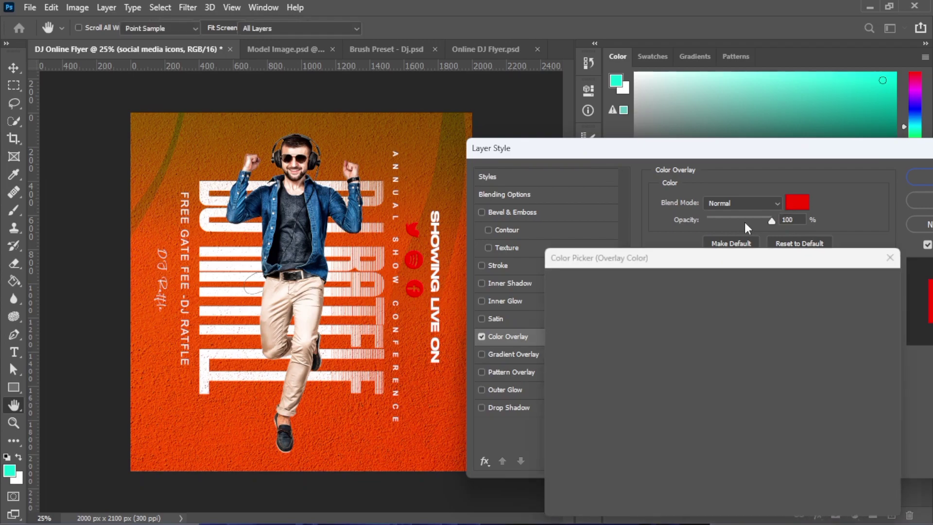
{"action": "left_click", "coordinate": [739, 432]}
{"action": "left_click_drag", "start_coordinate": [739, 432], "coordinate": [741, 443]}
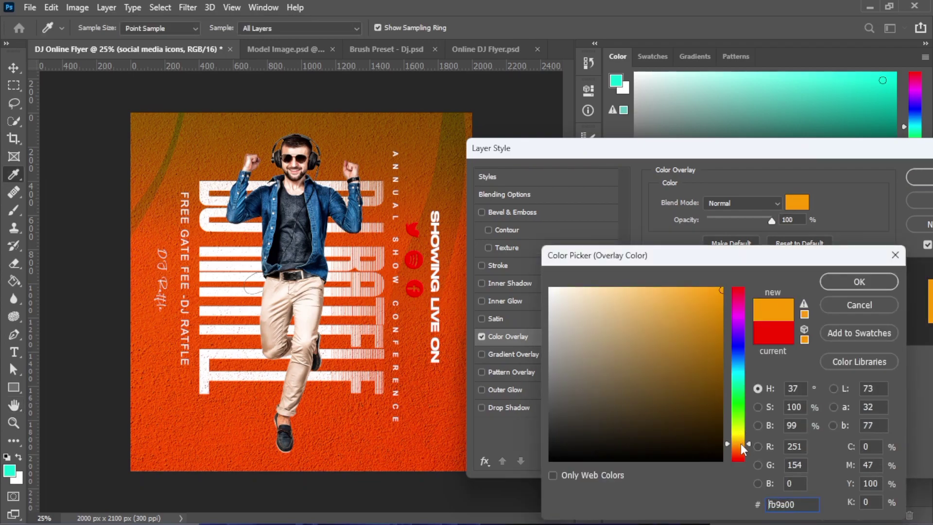
{"action": "left_click", "coordinate": [837, 281]}
Change the icon group's overlay color to bright yellow (#fcff00) and apply the layer style
{"action": "left_click", "coordinate": [797, 202]}
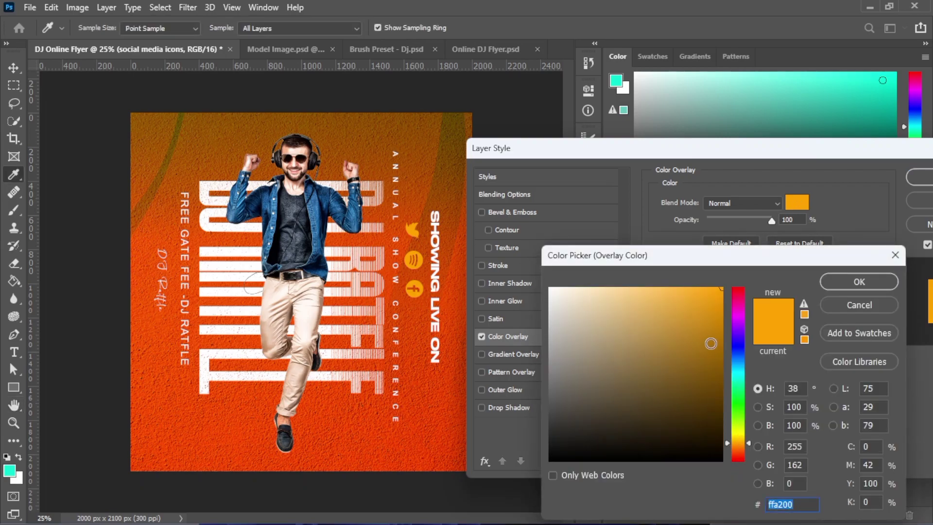
{"action": "left_click", "coordinate": [741, 444]}
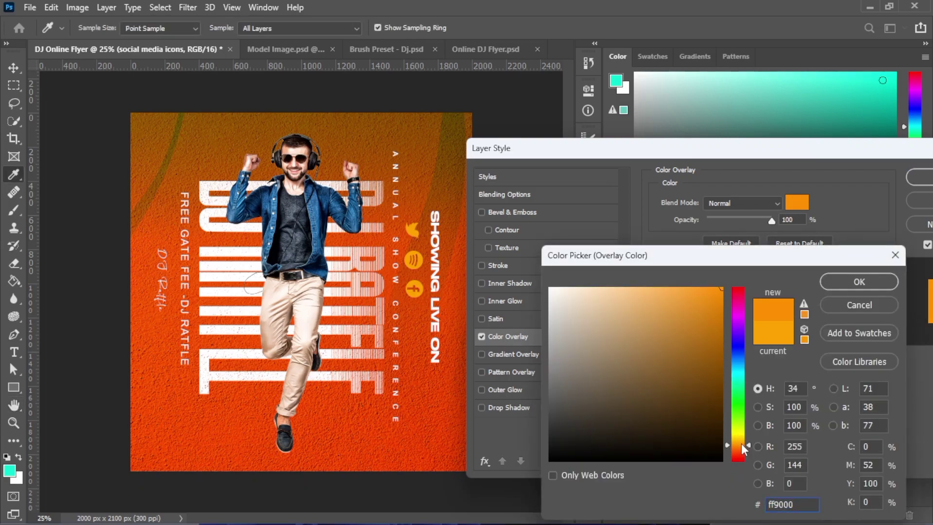
{"action": "left_click_drag", "start_coordinate": [721, 295], "coordinate": [723, 275]}
{"action": "left_click_drag", "start_coordinate": [742, 447], "coordinate": [739, 431]}
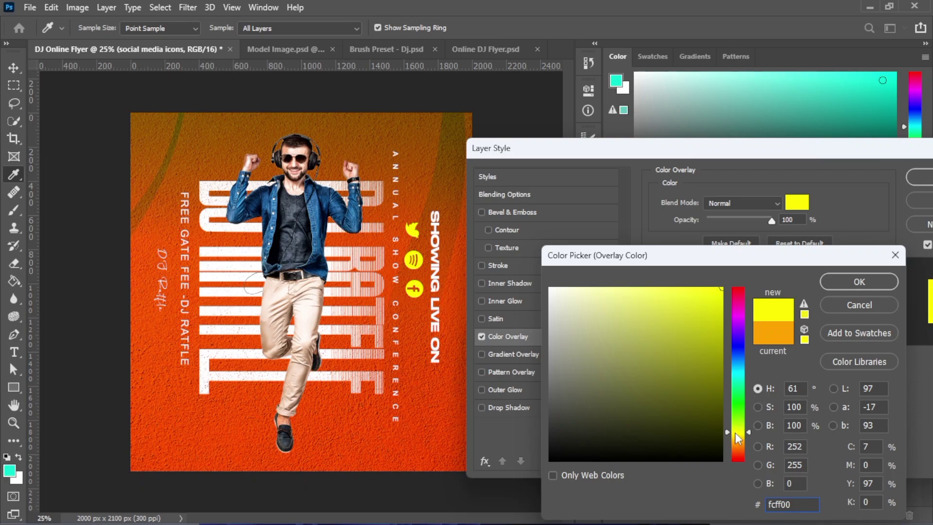
{"action": "left_click", "coordinate": [835, 282]}
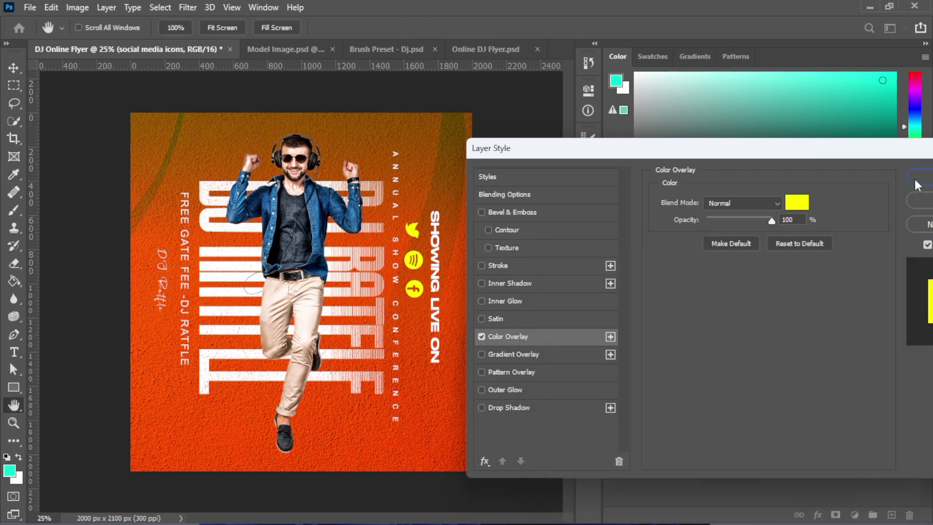
{"action": "left_click", "coordinate": [919, 177]}
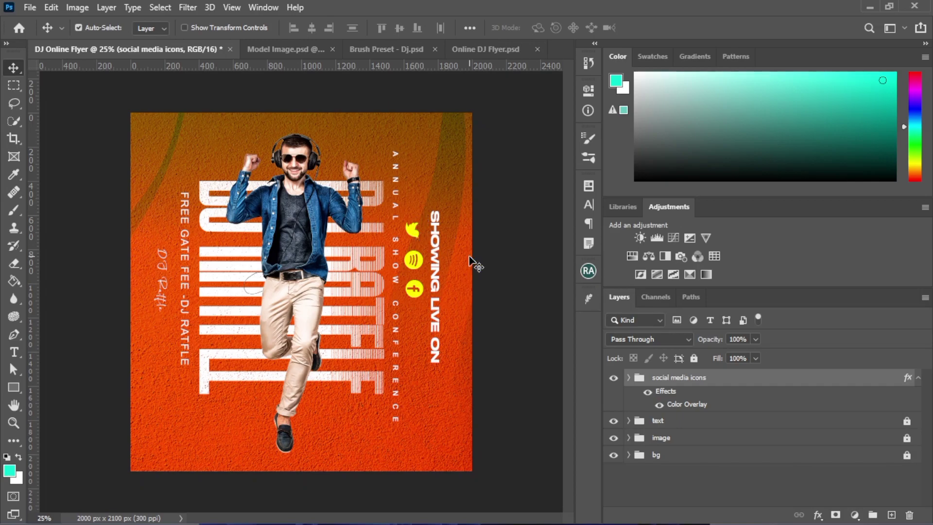
Nudge the social media icons group down to a Y position of 976 px beside the "SHOWING LIVE ON" text
{"action": "left_click", "coordinate": [918, 379]}
{"action": "key", "text": "ctrl+t"}
{"action": "key", "text": "Down"}
{"action": "key", "text": "Down"}
{"action": "key", "text": "Down"}
{"action": "key", "text": "Down"}
{"action": "key", "text": "Down"}
{"action": "key", "text": "Down"}
{"action": "key", "text": "Down"}
{"action": "key", "text": "Down"}
{"action": "key", "text": "Down"}
{"action": "key", "text": "Down"}
{"action": "key", "text": "Down"}
{"action": "key", "text": "Down"}
{"action": "key", "text": "Down"}
{"action": "key", "text": "Down"}
{"action": "key", "text": "Down"}
{"action": "key", "text": "Down"}
{"action": "key", "text": "Down"}
{"action": "key", "text": "Down"}
{"action": "key", "text": "Down"}
{"action": "key", "text": "Down"}
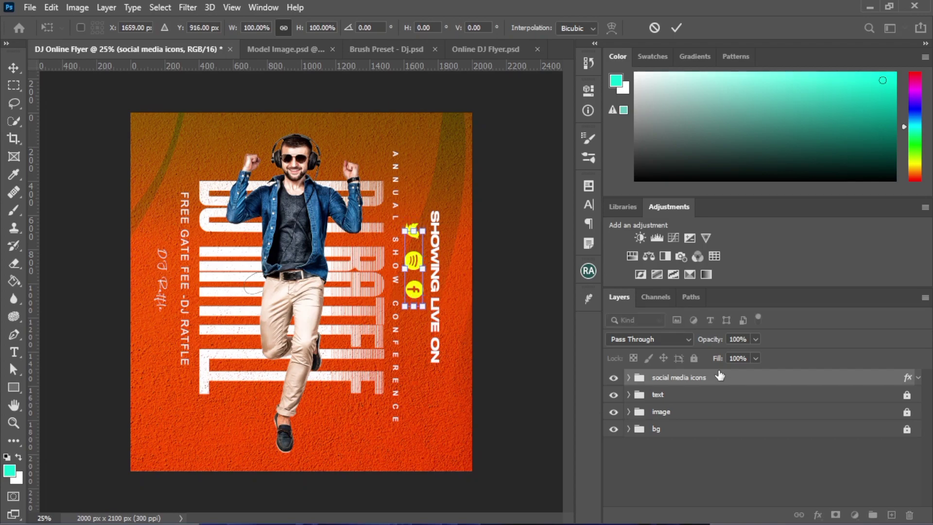
{"action": "key", "text": "Down"}
{"action": "key", "text": "Down"}
{"action": "key", "text": "Down"}
{"action": "key", "text": "Down"}
{"action": "key", "text": "Down"}
{"action": "key", "text": "Down"}
{"action": "key", "text": "Down"}
{"action": "key", "text": "Down"}
{"action": "key", "text": "Down"}
{"action": "key", "text": "Down"}
{"action": "key", "text": "Down"}
{"action": "key", "text": "Down"}
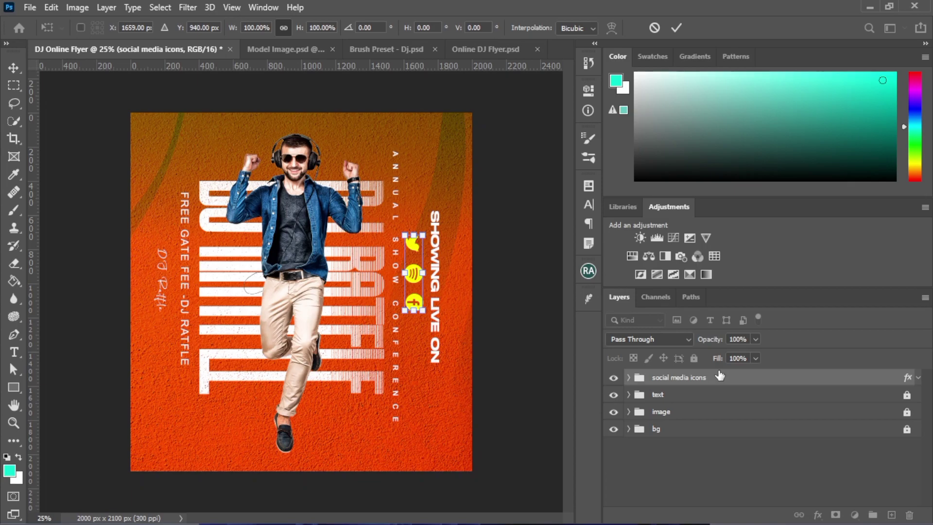
{"action": "key", "text": "Down"}
{"action": "key", "text": "Down"}
{"action": "key", "text": "Down"}
{"action": "key", "text": "Down"}
{"action": "key", "text": "Down"}
{"action": "key", "text": "Down"}
{"action": "key", "text": "Down"}
{"action": "key", "text": "Down"}
{"action": "key", "text": "Down"}
{"action": "key", "text": "Down"}
{"action": "key", "text": "Down"}
{"action": "key", "text": "Down"}
{"action": "key", "text": "Down"}
{"action": "key", "text": "Down"}
{"action": "key", "text": "Down"}
{"action": "key", "text": "Down"}
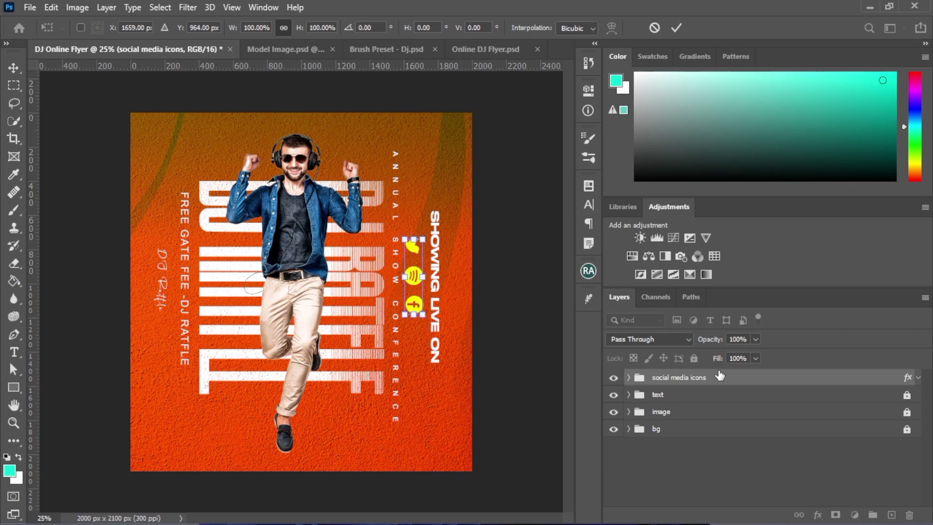
{"action": "key", "text": "Down"}
{"action": "key", "text": "Down"}
{"action": "key", "text": "Down"}
{"action": "key", "text": "Down"}
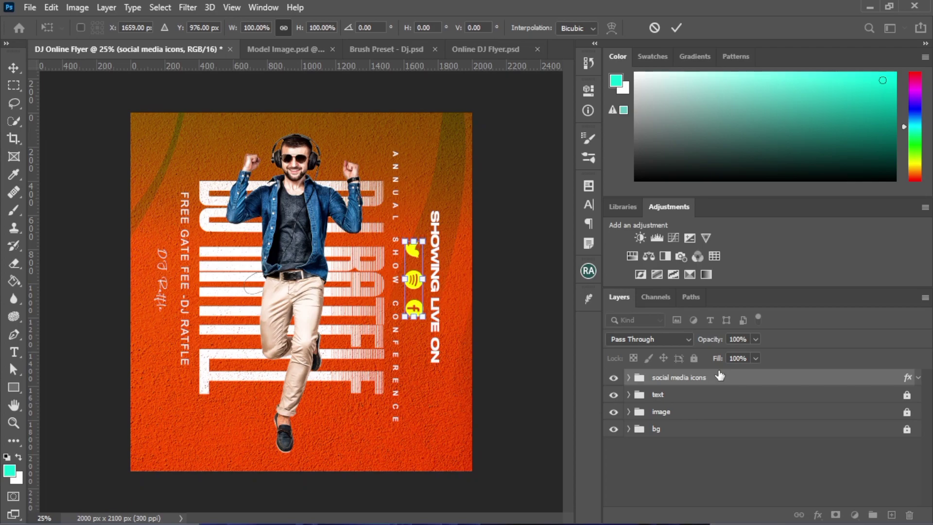
{"action": "key", "text": "Return"}
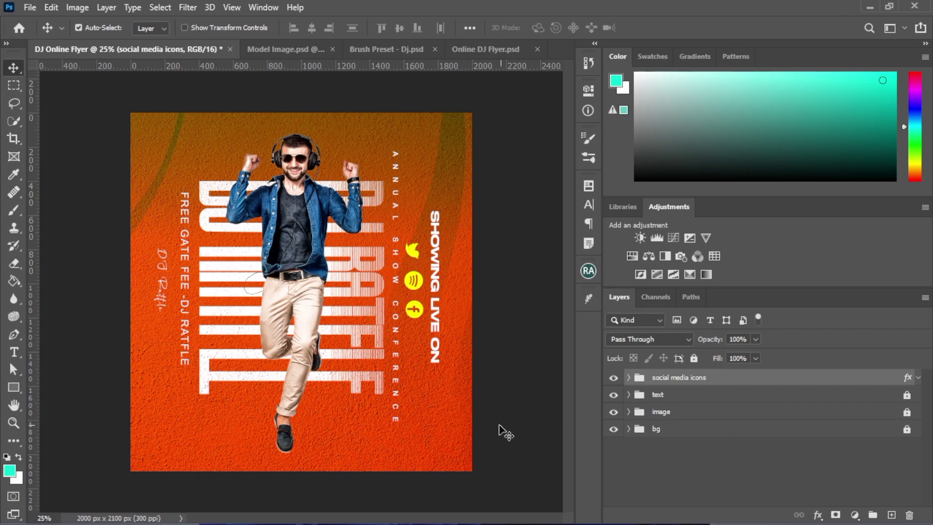
Copy the turquoise brush stroke from Brush Preset - Dj.psd into the flyer, accepting the different bit depth
{"action": "left_click", "coordinate": [396, 334]}
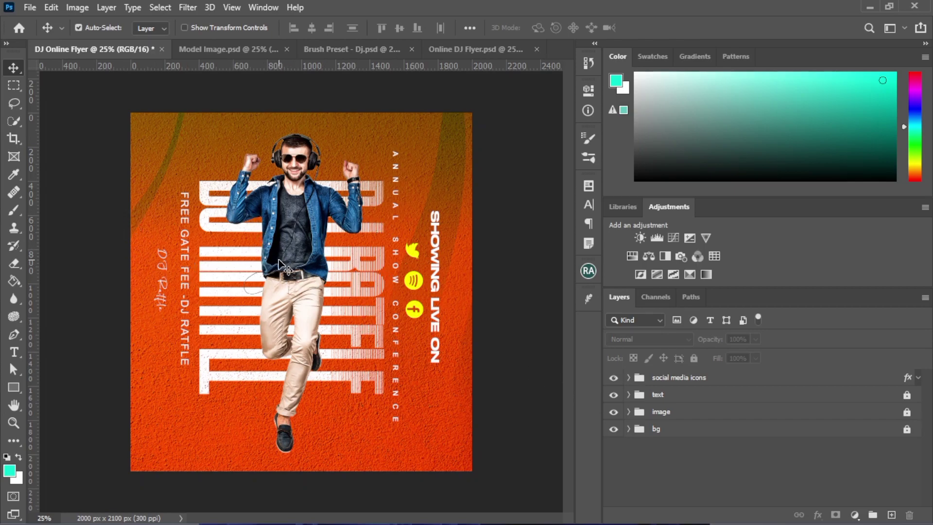
{"action": "left_click", "coordinate": [373, 48]}
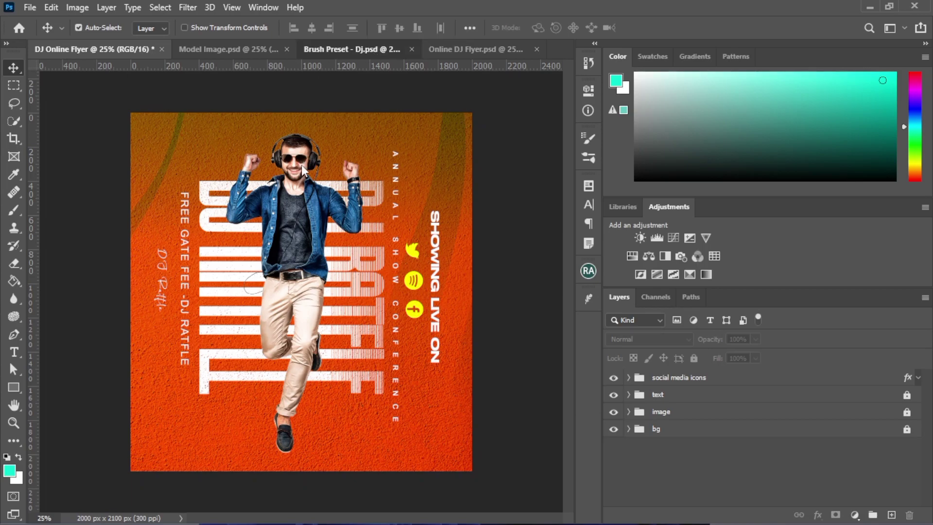
{"action": "mouse_move", "coordinate": [358, 227]}
{"action": "left_mouse_down"}
{"action": "mouse_move", "coordinate": [295, 228]}
{"action": "mouse_move", "coordinate": [222, 135]}
{"action": "mouse_move", "coordinate": [98, 72]}
{"action": "mouse_move", "coordinate": [85, 51]}
{"action": "mouse_move", "coordinate": [334, 353]}
{"action": "mouse_move", "coordinate": [330, 331]}
{"action": "left_mouse_up"}
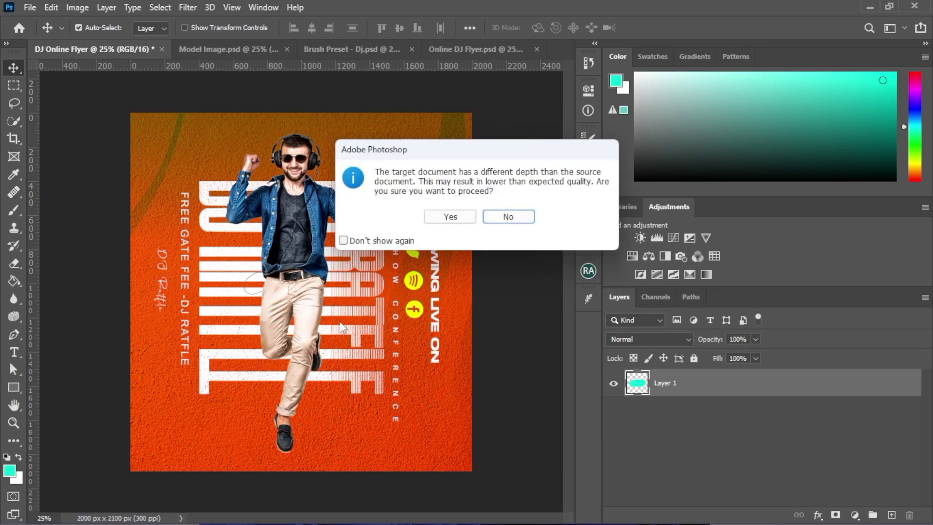
{"action": "left_click", "coordinate": [450, 217]}
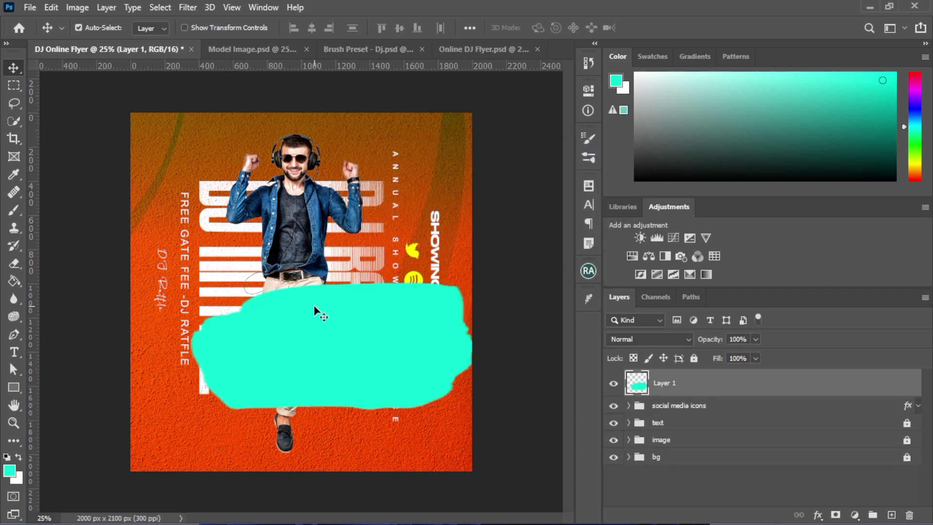
Scale the brush stroke to 19.67%, rotate it 12.64° and place it at the right side of the model's waist
{"action": "key", "text": "ctrl+t"}
{"action": "left_click_drag", "start_coordinate": [476, 282], "coordinate": [364, 264]}
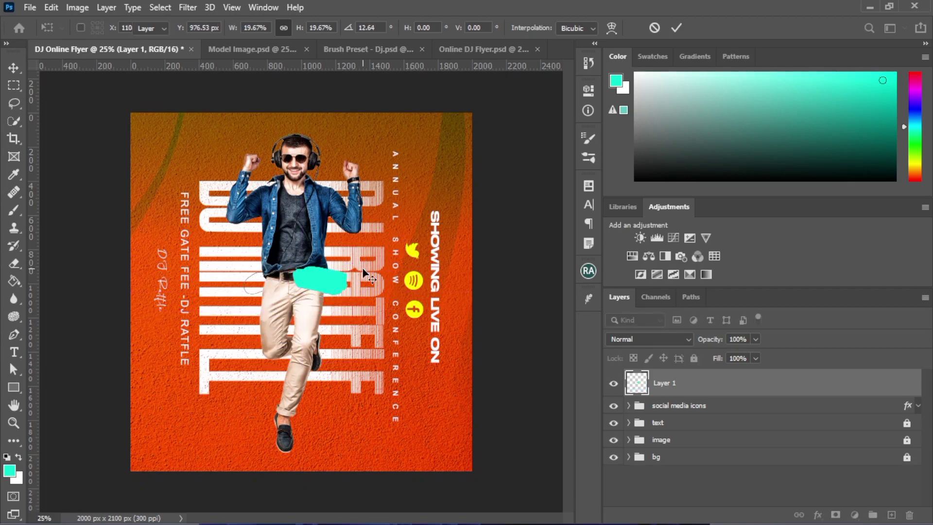
{"action": "double_click", "coordinate": [308, 289]}
{"action": "mouse_move", "coordinate": [307, 289]}
{"action": "left_mouse_down"}
{"action": "mouse_move", "coordinate": [340, 285]}
{"action": "mouse_move", "coordinate": [299, 282]}
{"action": "mouse_move", "coordinate": [319, 281]}
{"action": "left_mouse_up"}
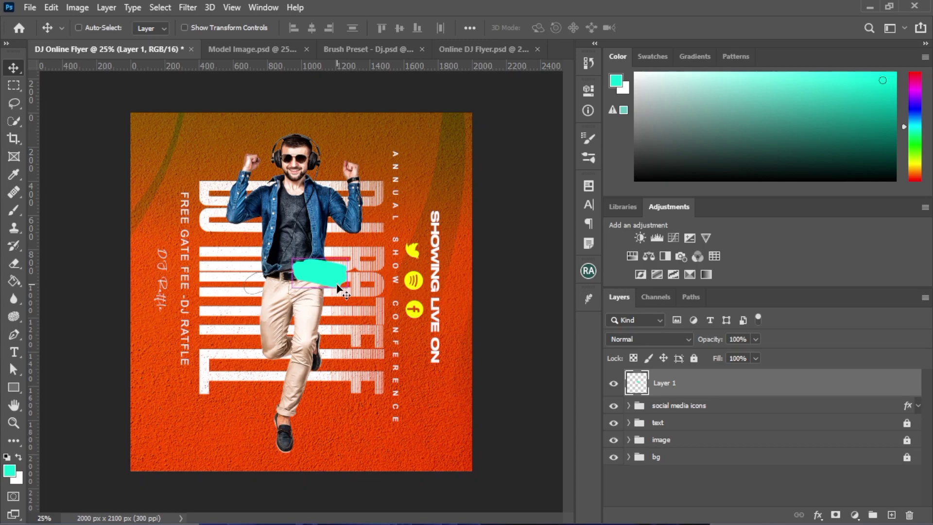
Duplicate the brush stroke, tilt the copy the opposite way and place it over the model's left-hand thigh
{"action": "key", "text": "ctrl+t"}
{"action": "mouse_move", "coordinate": [372, 256]}
{"action": "left_mouse_down"}
{"action": "mouse_move", "coordinate": [335, 280]}
{"action": "mouse_move", "coordinate": [341, 288]}
{"action": "mouse_move", "coordinate": [257, 327]}
{"action": "mouse_move", "coordinate": [287, 306]}
{"action": "mouse_move", "coordinate": [274, 309]}
{"action": "left_mouse_up"}
{"action": "key", "text": "Return"}
{"action": "key", "text": "ctrl+t"}
{"action": "key", "text": "Return"}
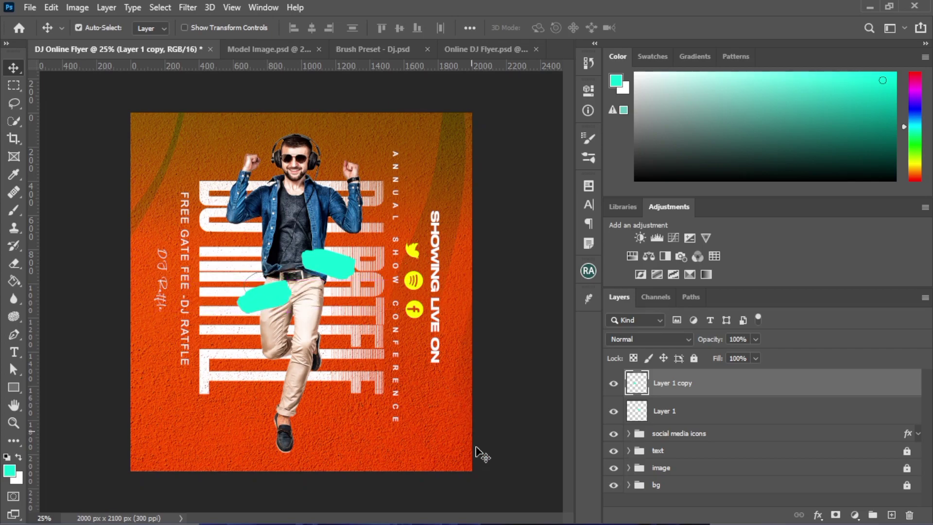
{"action": "mouse_move", "coordinate": [488, 522]}
Fine-tune the rotation of the two turquoise brush strokes
{"action": "mouse_move", "coordinate": [343, 275]}
{"action": "left_mouse_down"}
{"action": "mouse_move", "coordinate": [346, 284]}
{"action": "mouse_move", "coordinate": [362, 262]}
{"action": "mouse_move", "coordinate": [343, 274]}
{"action": "left_mouse_up"}
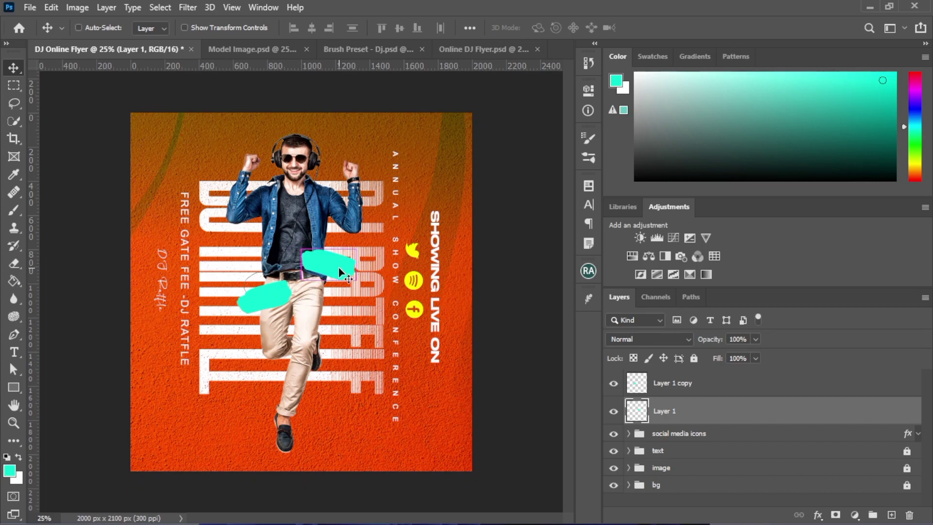
{"action": "key", "text": "ctrl+t"}
{"action": "left_click_drag", "start_coordinate": [368, 249], "coordinate": [368, 245]}
{"action": "key", "text": "Return"}
{"action": "left_click", "coordinate": [249, 308], "text": "ctrl"}
{"action": "key", "text": "ctrl+t"}
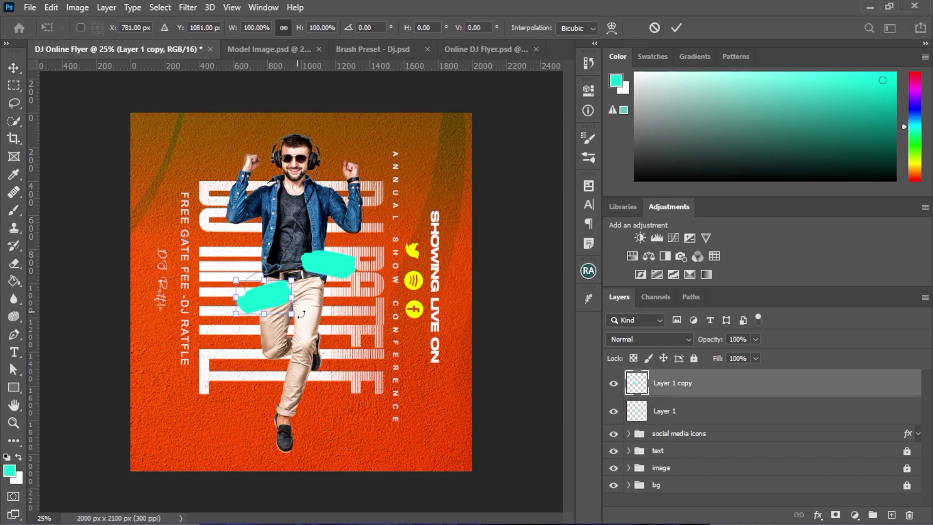
{"action": "left_click_drag", "start_coordinate": [307, 329], "coordinate": [302, 332]}
{"action": "left_click", "coordinate": [302, 333]}
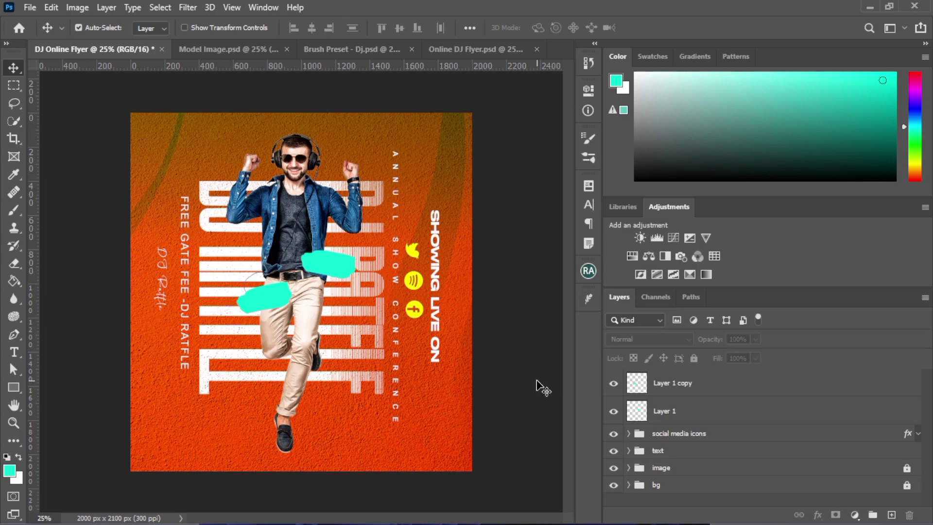
Group the two brush stroke layers and name the group "brush"
{"action": "left_click", "coordinate": [672, 387]}
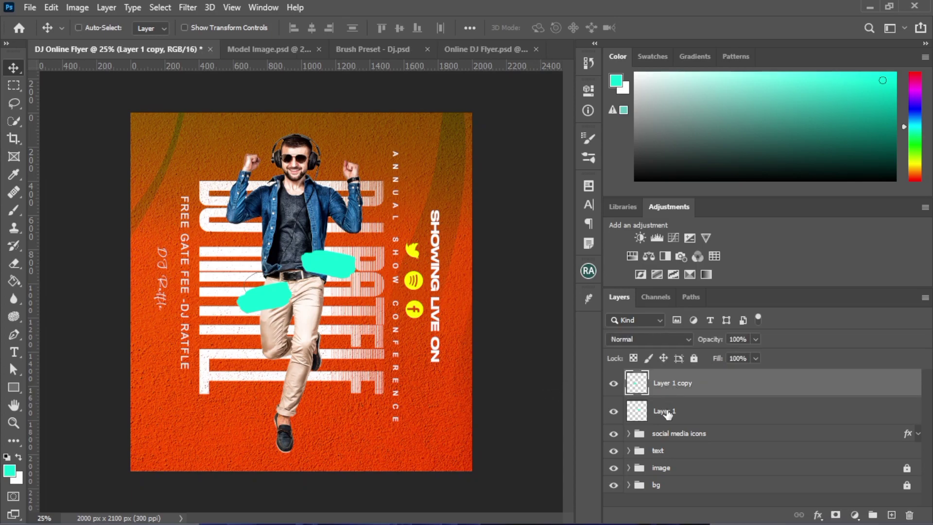
{"action": "left_click", "coordinate": [656, 412], "text": "shift"}
{"action": "key", "text": "ctrl+g"}
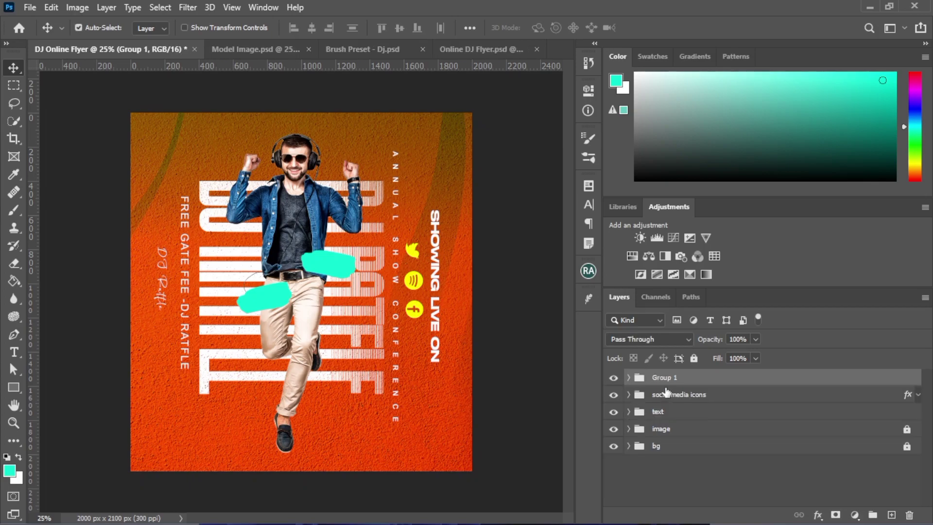
{"action": "double_click", "coordinate": [664, 379]}
{"action": "type", "text": "brush"}
{"action": "key", "text": "Return"}
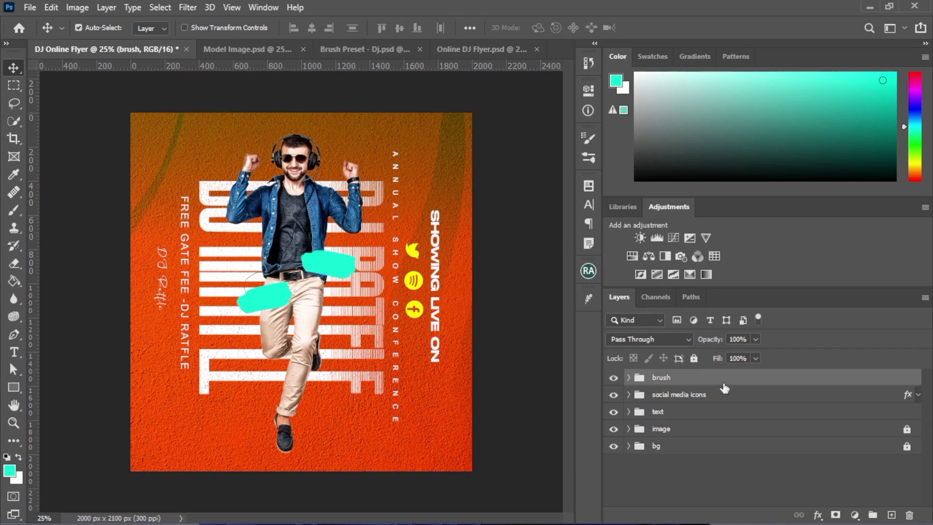
Move the two brush strokes slightly farther apart, one to each side of the model's waist
{"action": "left_click", "coordinate": [331, 266]}
{"action": "left_click_drag", "start_coordinate": [331, 267], "coordinate": [338, 268]}
{"action": "left_click", "coordinate": [273, 300]}
{"action": "left_click_drag", "start_coordinate": [273, 301], "coordinate": [264, 301]}
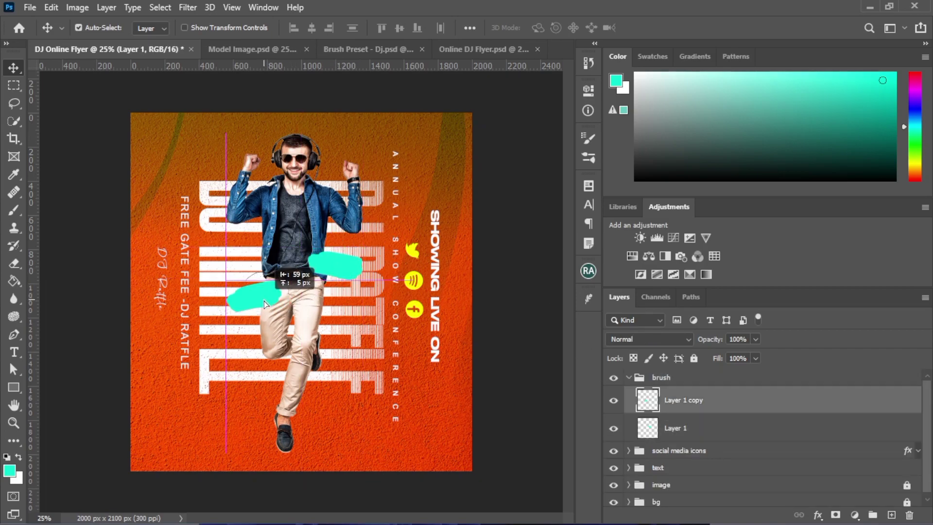
{"action": "left_click", "coordinate": [353, 274]}
{"action": "left_click_drag", "start_coordinate": [353, 274], "coordinate": [353, 276]}
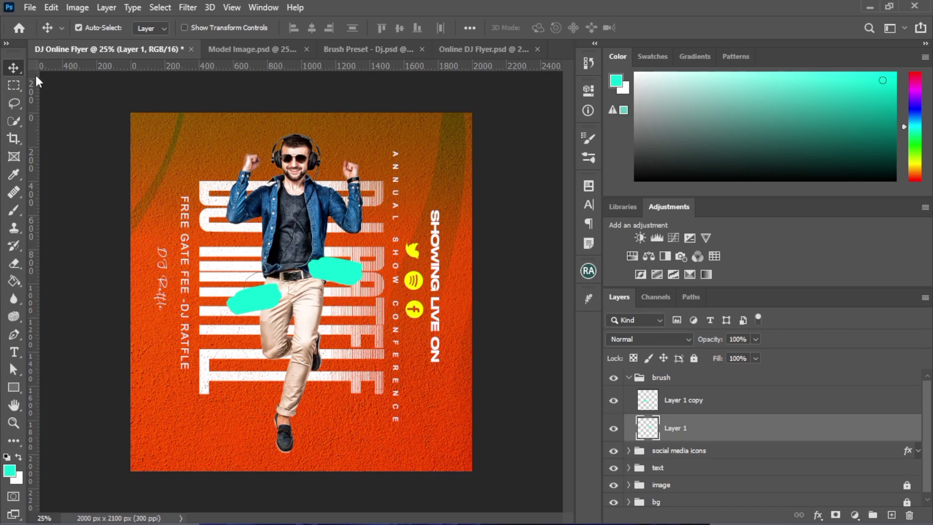
Add the text "15TH" near the flyer's lower left in the Sequel100Black-55 font at 70 pt
{"action": "left_click", "coordinate": [14, 352]}
{"action": "left_click", "coordinate": [73, 354]}
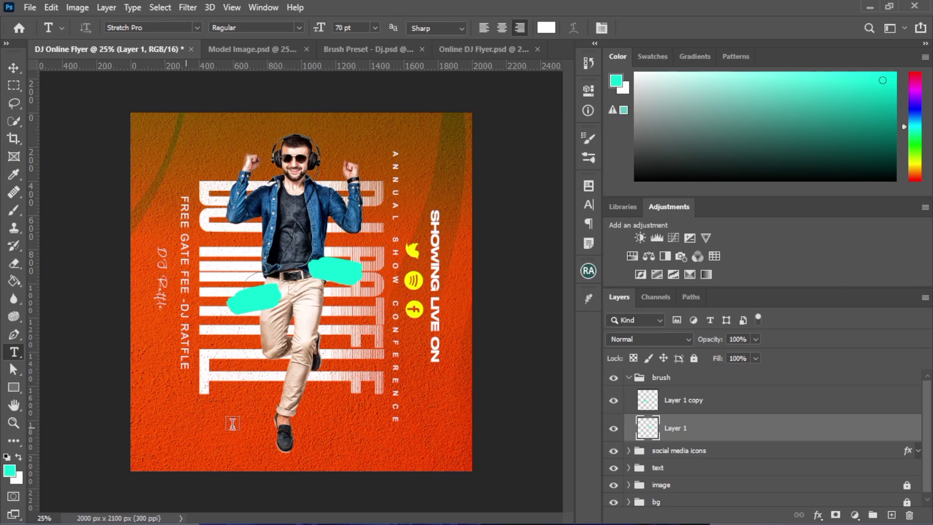
{"action": "left_click", "coordinate": [186, 426]}
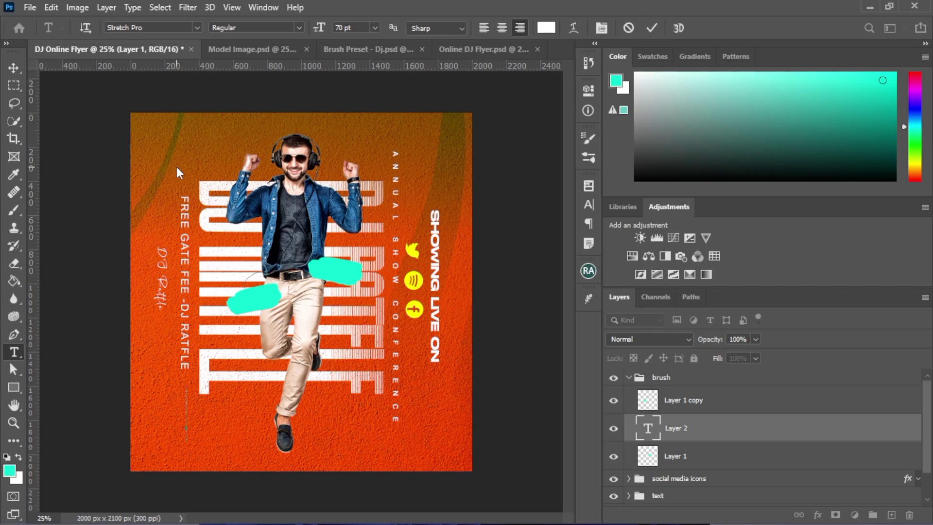
{"action": "left_click", "coordinate": [156, 27]}
{"action": "type", "text": "SEQU"}
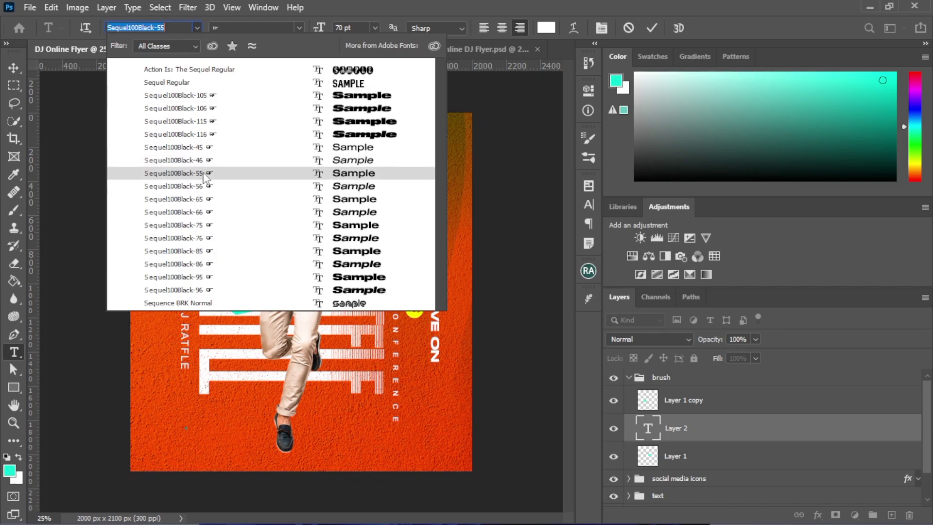
{"action": "left_click", "coordinate": [208, 174]}
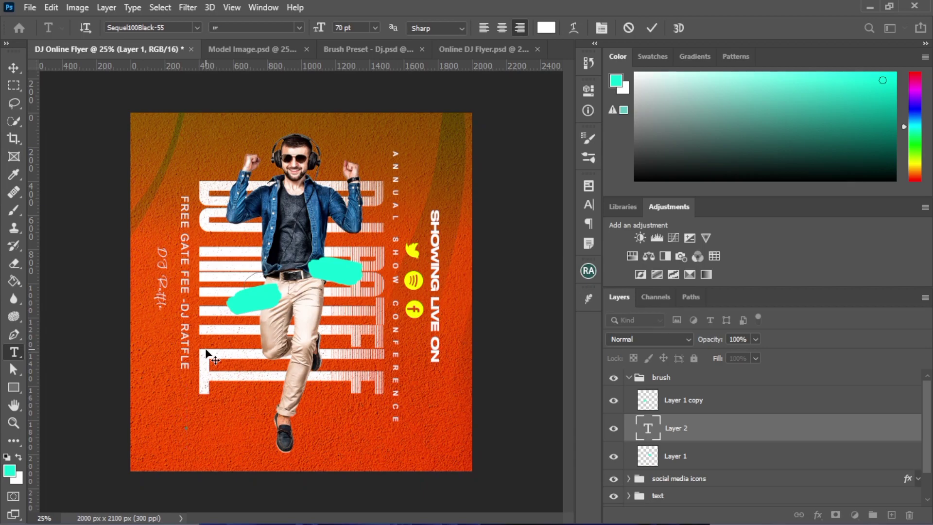
{"action": "type", "text": "15"}
{"action": "type", "text": "TH"}
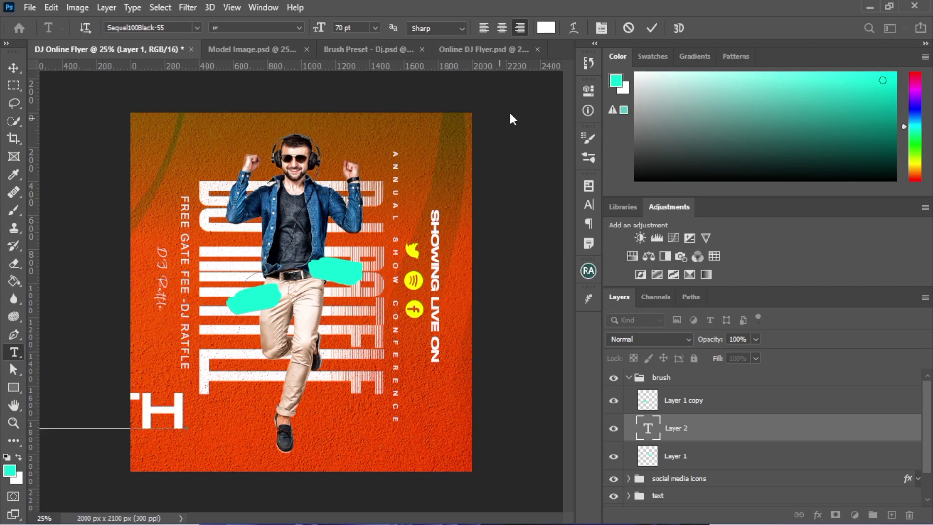
{"action": "left_click", "coordinate": [651, 27]}
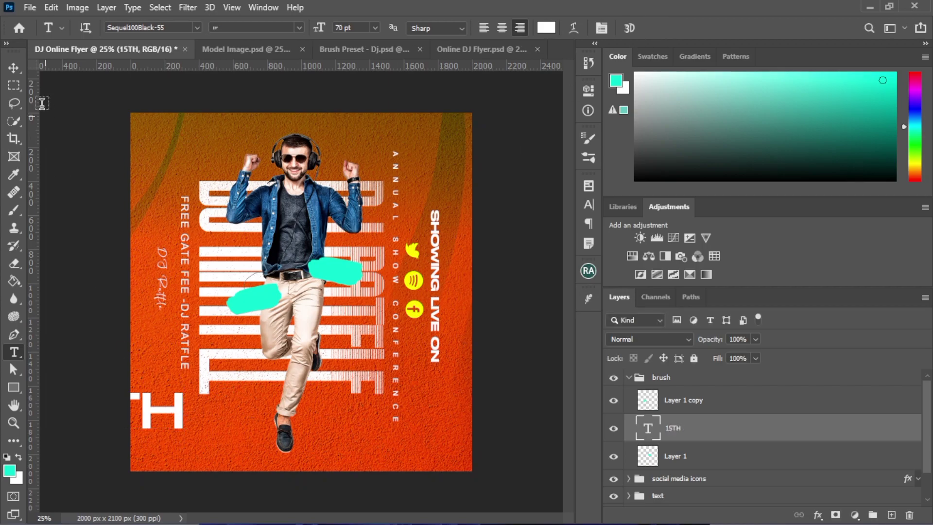
Move the "15TH" text fully onto the flyer, then duplicate it and place the copy directly below
{"action": "left_click", "coordinate": [14, 67]}
{"action": "left_click_drag", "start_coordinate": [152, 417], "coordinate": [244, 414]}
{"action": "key", "text": "ctrl+j"}
{"action": "left_click_drag", "start_coordinate": [242, 448], "coordinate": [243, 455]}
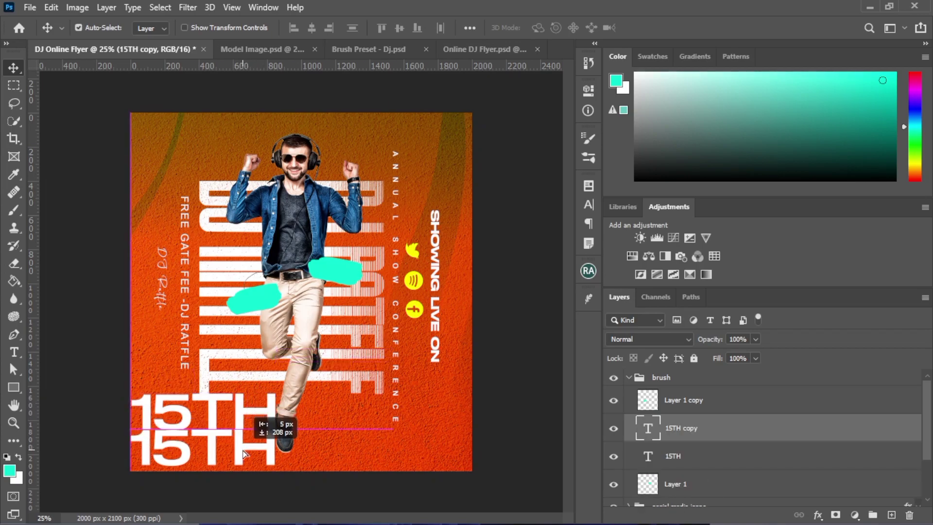
Change the lower "15TH" copy to read "July"
{"action": "double_click", "coordinate": [245, 452]}
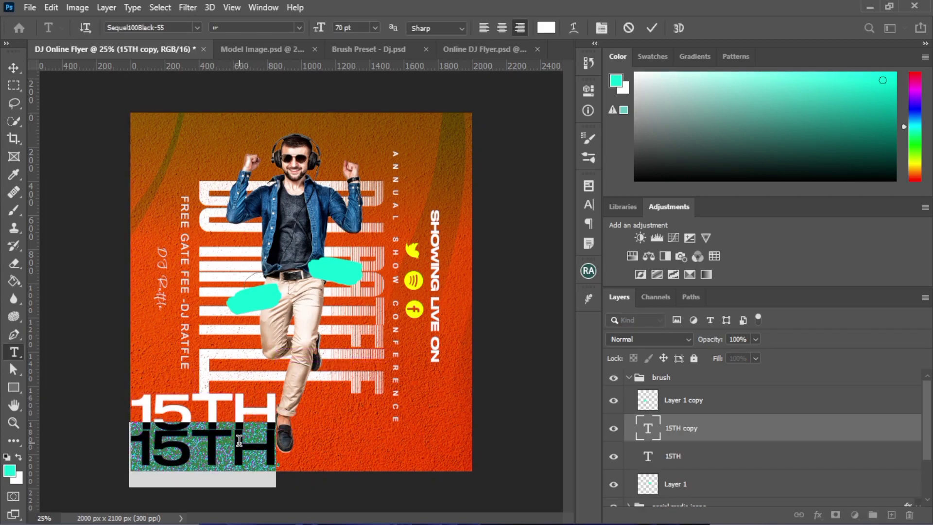
{"action": "type", "text": "JU"}
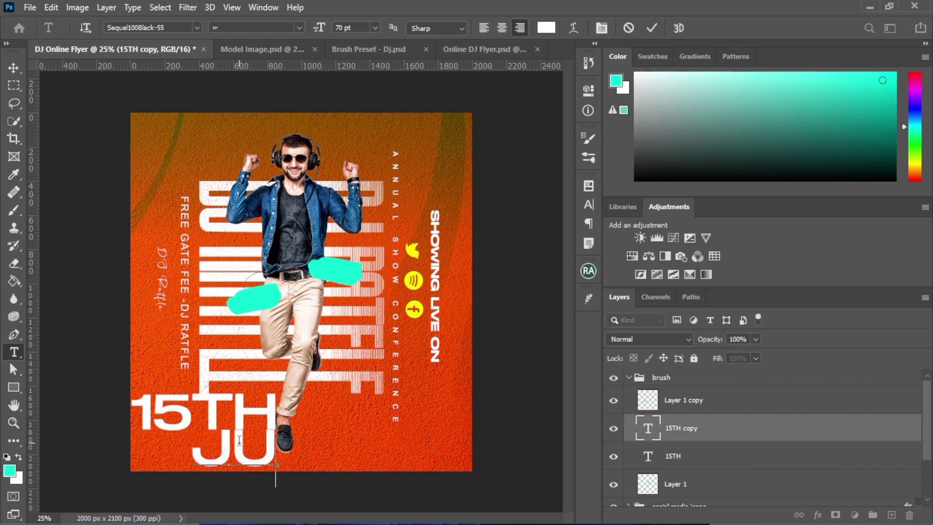
{"action": "type", "text": "LY"}
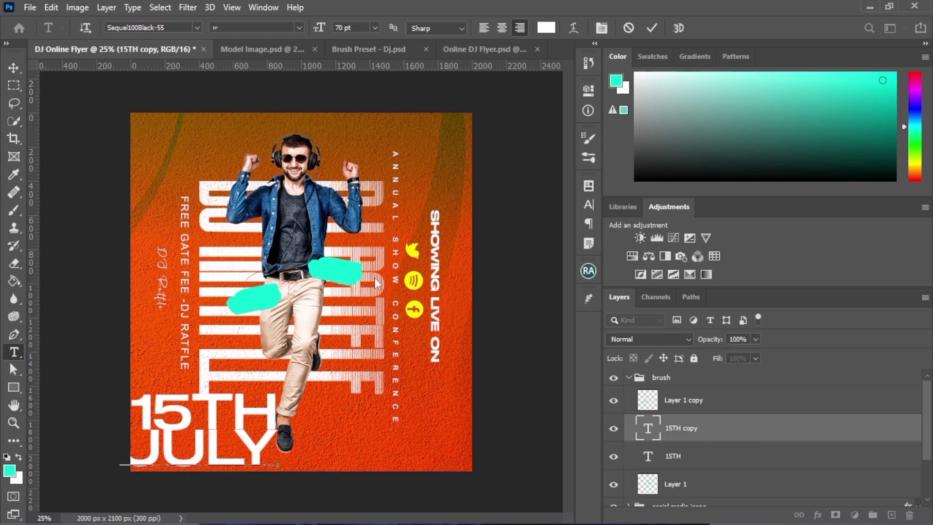
{"action": "left_click", "coordinate": [651, 28]}
Scale the "15TH" and "July" texts down together in the flyer's lower-left corner, then nudge "July" to open up the line gap
{"action": "key", "text": "v"}
{"action": "left_click", "coordinate": [180, 418]}
{"action": "left_click_drag", "start_coordinate": [89, 416], "coordinate": [181, 427]}
{"action": "key", "text": "ctrl+t"}
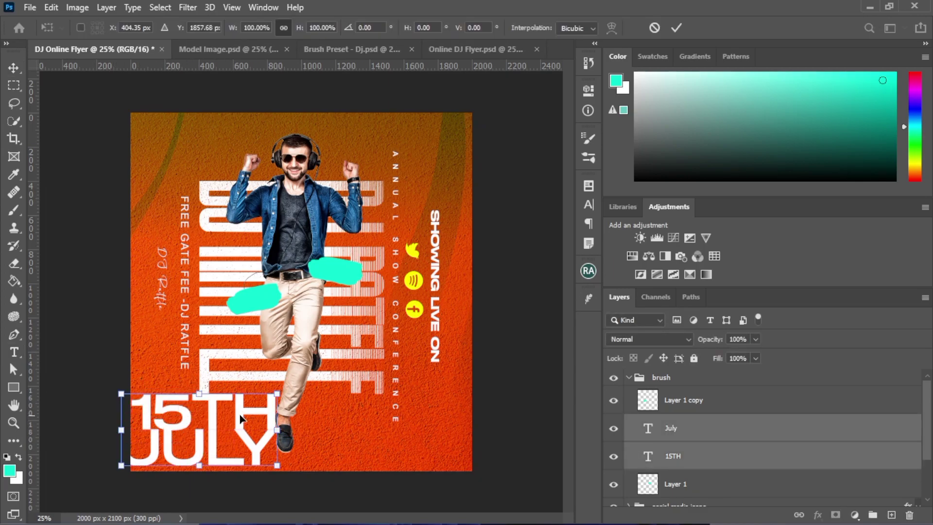
{"action": "left_click_drag", "start_coordinate": [277, 392], "coordinate": [209, 421]}
{"action": "key", "text": "Return"}
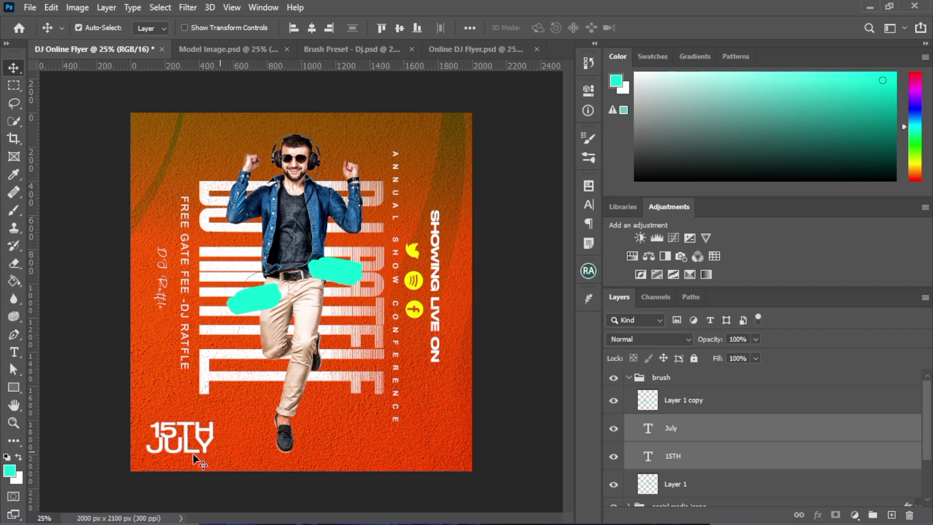
{"action": "left_click", "coordinate": [197, 453]}
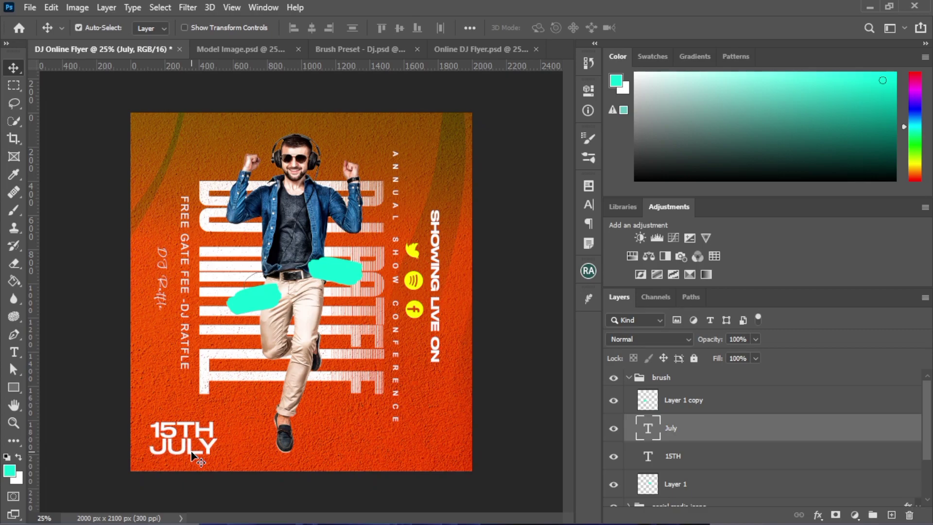
Shrink the "15TH" and "July" texts together, tilt them to match the right-hand turquoise brush stroke and place them on it
{"action": "left_click_drag", "start_coordinate": [105, 425], "coordinate": [197, 453]}
{"action": "key", "text": "ctrl+t"}
{"action": "mouse_move", "coordinate": [217, 419]}
{"action": "left_mouse_down"}
{"action": "mouse_move", "coordinate": [201, 428]}
{"action": "mouse_move", "coordinate": [334, 313]}
{"action": "mouse_move", "coordinate": [327, 279]}
{"action": "mouse_move", "coordinate": [355, 268]}
{"action": "mouse_move", "coordinate": [337, 275]}
{"action": "left_mouse_up"}
{"action": "key", "text": "Return"}
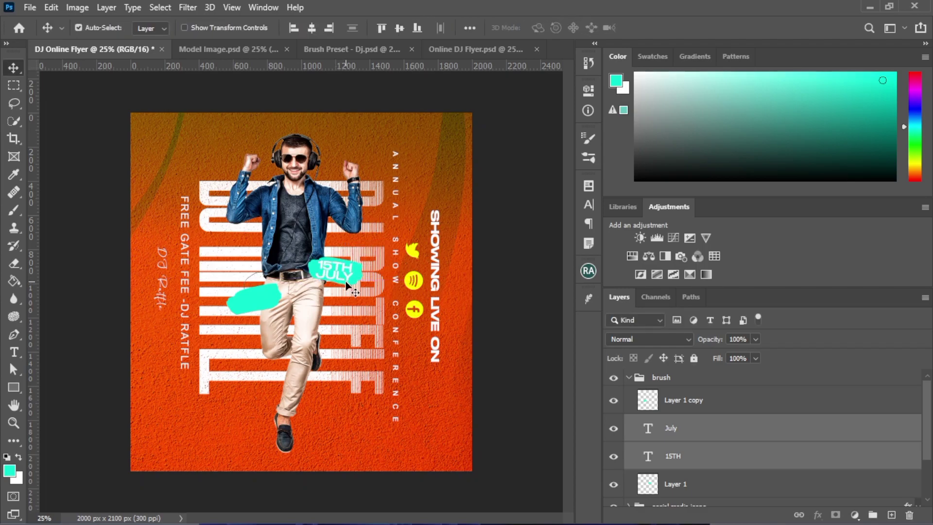
Duplicate the "15TH" and "July" texts, rotate the copies to about -13.7° and place them over the left-hand turquoise brush stroke
{"action": "key", "text": "ctrl"}
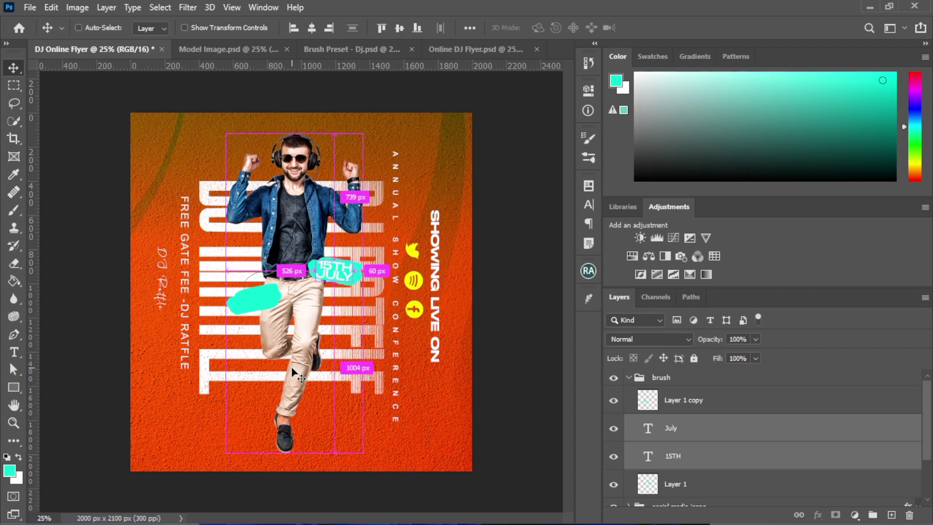
{"action": "key", "text": "ctrl+j"}
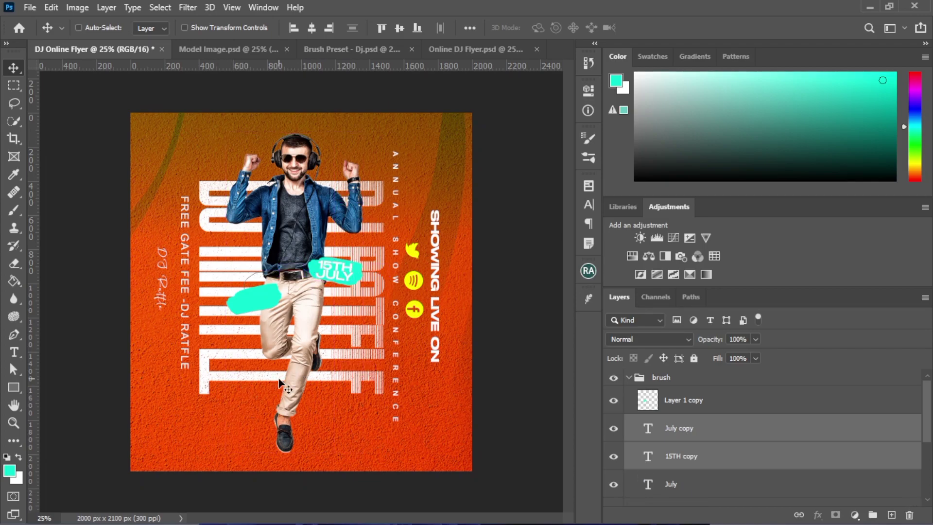
{"action": "key", "text": "ctrl+t"}
{"action": "mouse_move", "coordinate": [339, 274]}
{"action": "left_mouse_down"}
{"action": "mouse_move", "coordinate": [267, 306]}
{"action": "mouse_move", "coordinate": [292, 282]}
{"action": "left_mouse_up"}
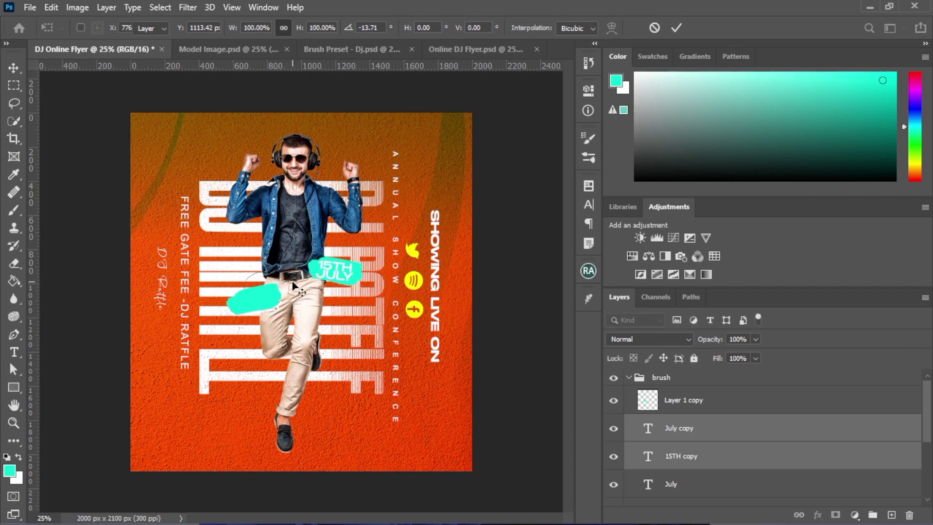
{"action": "key", "text": "Return"}
{"action": "key", "text": "ctrl+t"}
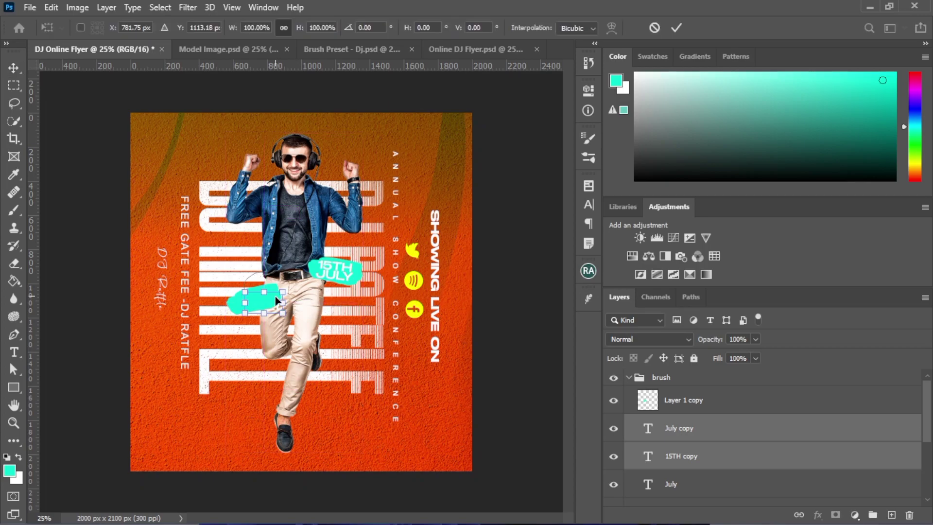
{"action": "left_click_drag", "start_coordinate": [267, 305], "coordinate": [257, 302]}
{"action": "key", "text": "Return"}
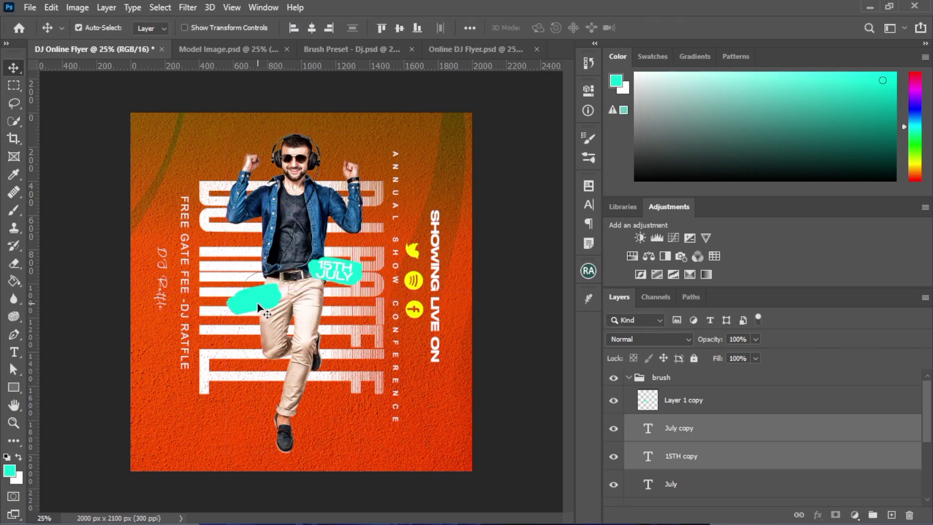
Move both "15TH" and "July" text pairs out of the "brush" group to above it, and collapse the group
{"action": "mouse_move", "coordinate": [695, 435]}
{"action": "left_mouse_down"}
{"action": "mouse_move", "coordinate": [690, 399]}
{"action": "mouse_move", "coordinate": [648, 381]}
{"action": "mouse_move", "coordinate": [671, 371]}
{"action": "mouse_move", "coordinate": [663, 384]}
{"action": "left_mouse_up"}
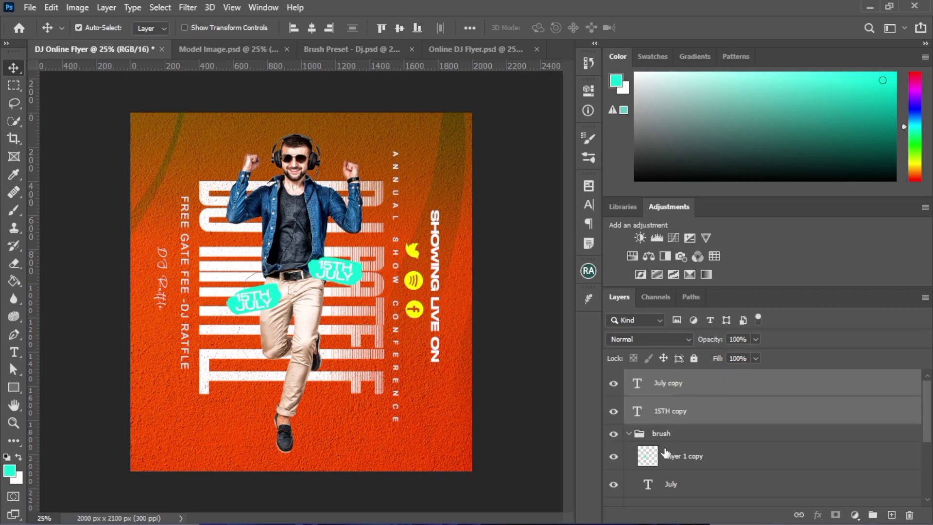
{"action": "left_click", "coordinate": [688, 482]}
{"action": "scroll", "coordinate": [688, 482], "scroll_direction": "down", "scroll_amount": 1}
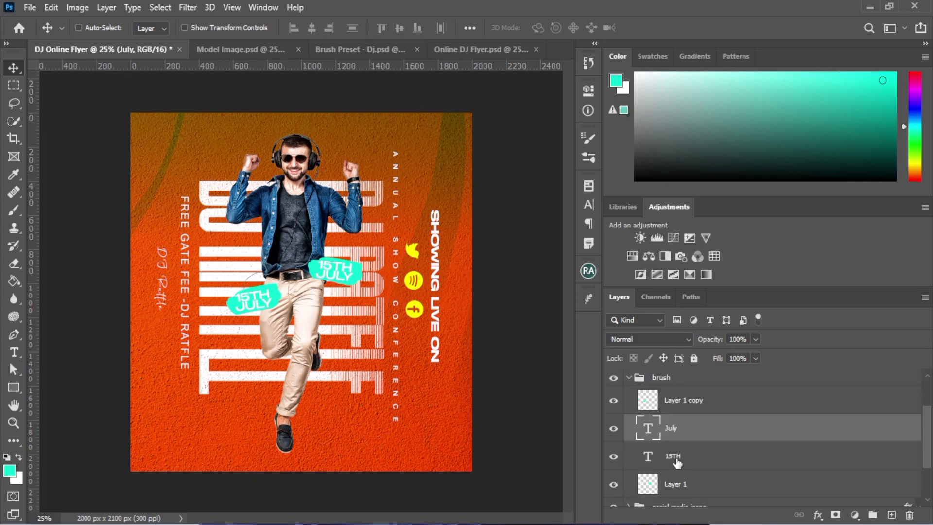
{"action": "left_click", "coordinate": [682, 455], "text": "ctrl"}
{"action": "left_click_drag", "start_coordinate": [683, 456], "coordinate": [676, 370]}
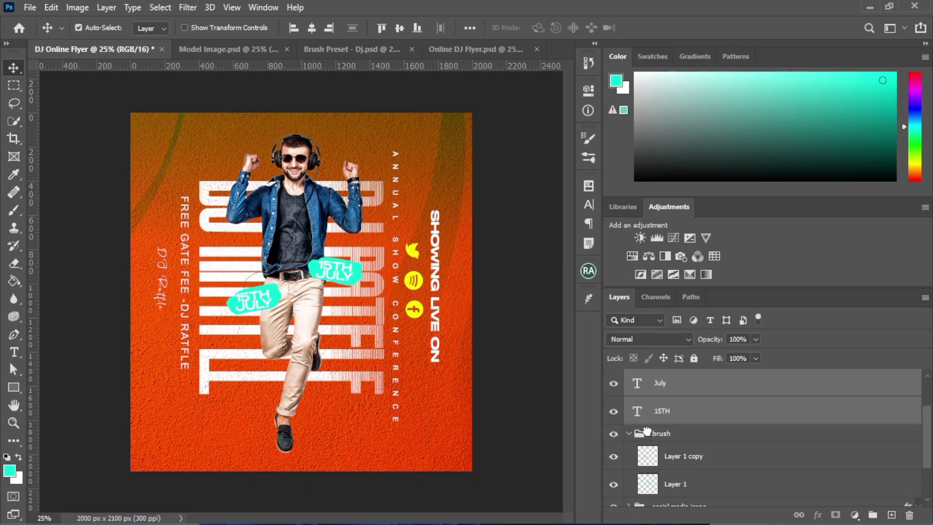
{"action": "key", "text": "ctrl+j"}
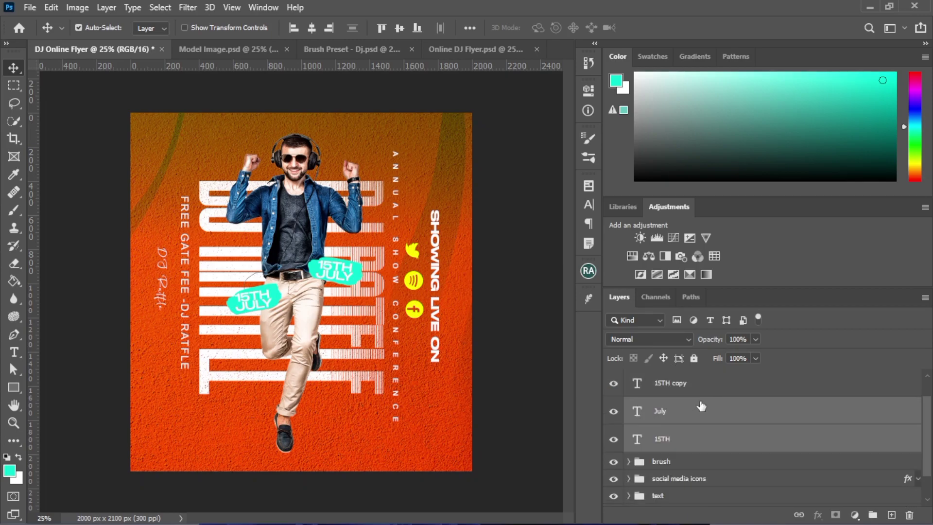
{"action": "left_click", "coordinate": [681, 395]}
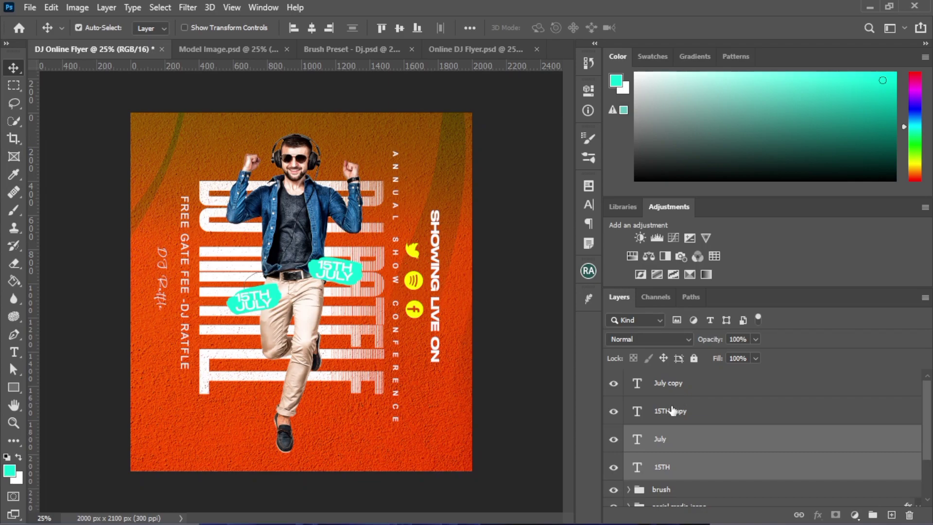
Change the "15TH" copy on the left-hand brush stroke to "10pm"
{"action": "left_click", "coordinate": [639, 415]}
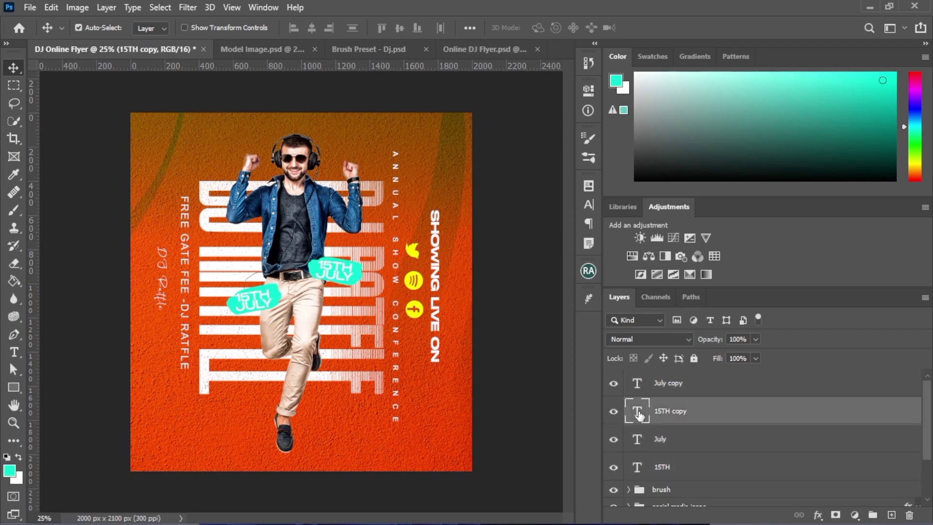
{"action": "double_click", "coordinate": [638, 411]}
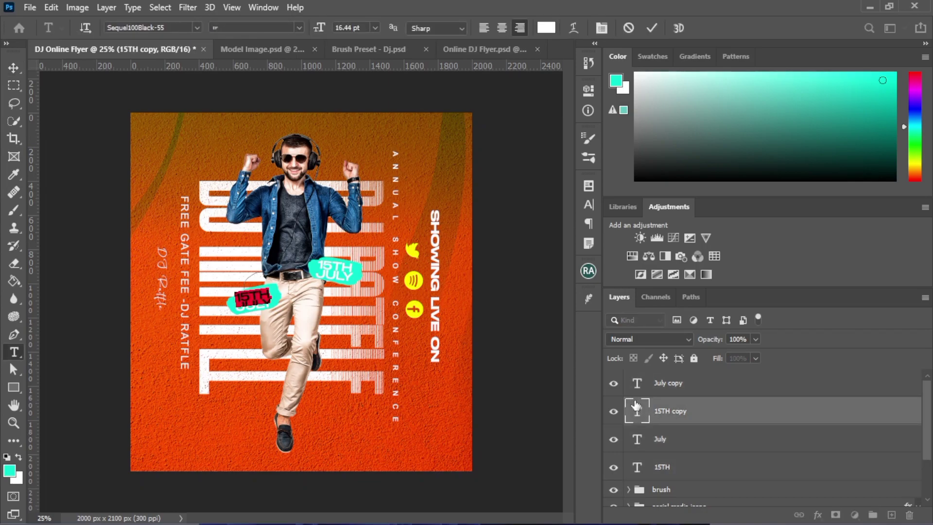
{"action": "type", "text": "10"}
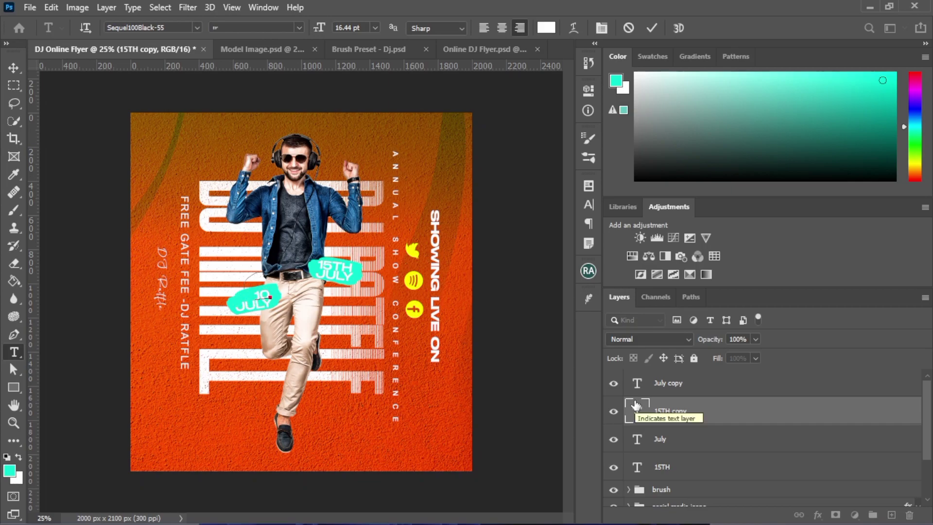
{"action": "type", "text": "PM"}
{"action": "left_click", "coordinate": [652, 28]}
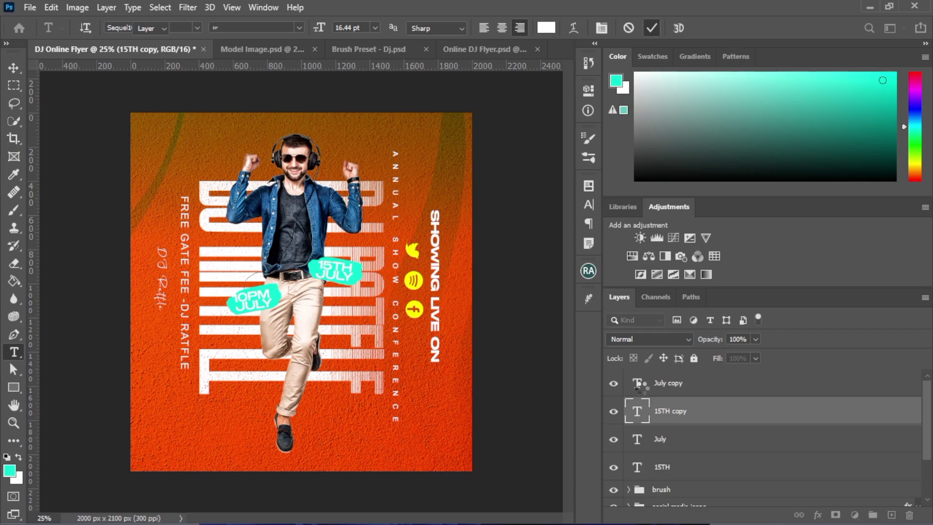
{"action": "key", "text": "v"}
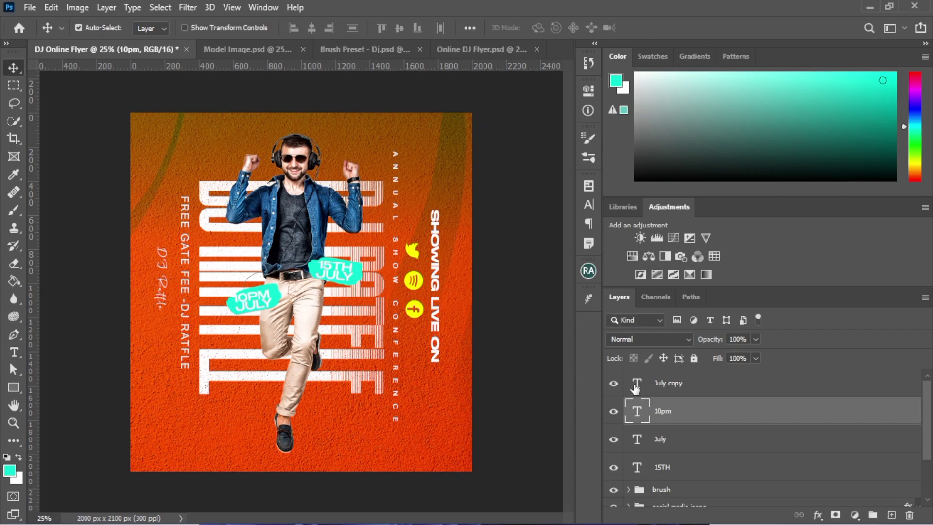
{"action": "double_click", "coordinate": [636, 387]}
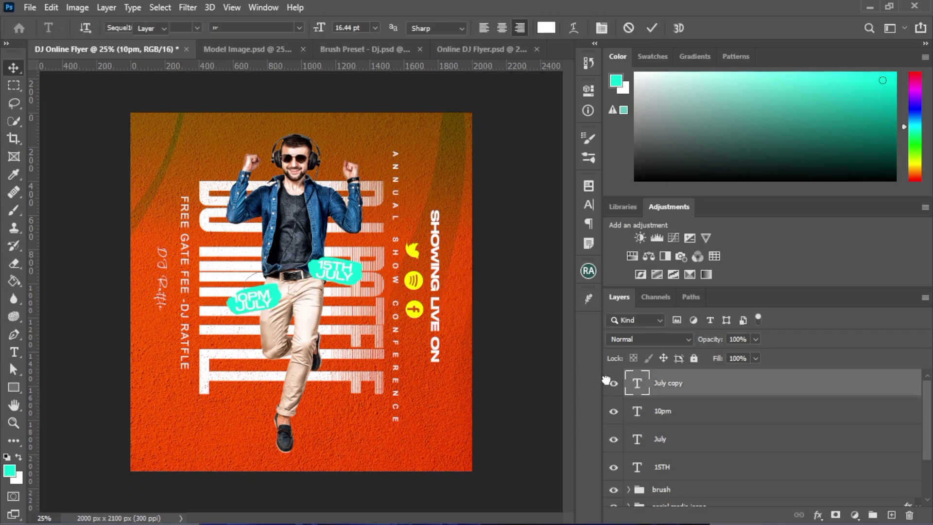
{"action": "key", "text": "w"}
{"action": "key", "text": "a"}
{"action": "key", "text": "BackSpace"}
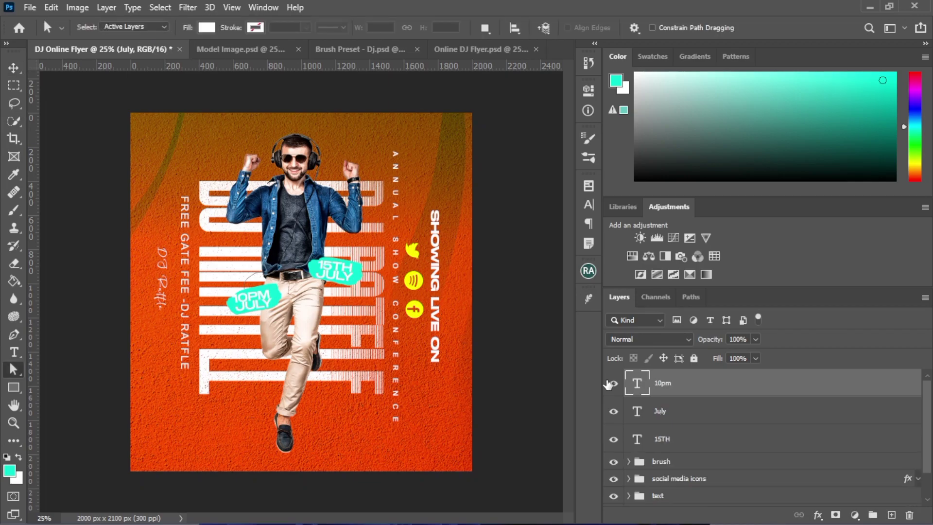
{"action": "key", "text": "BackSpace"}
{"action": "key", "text": "BackSpace"}
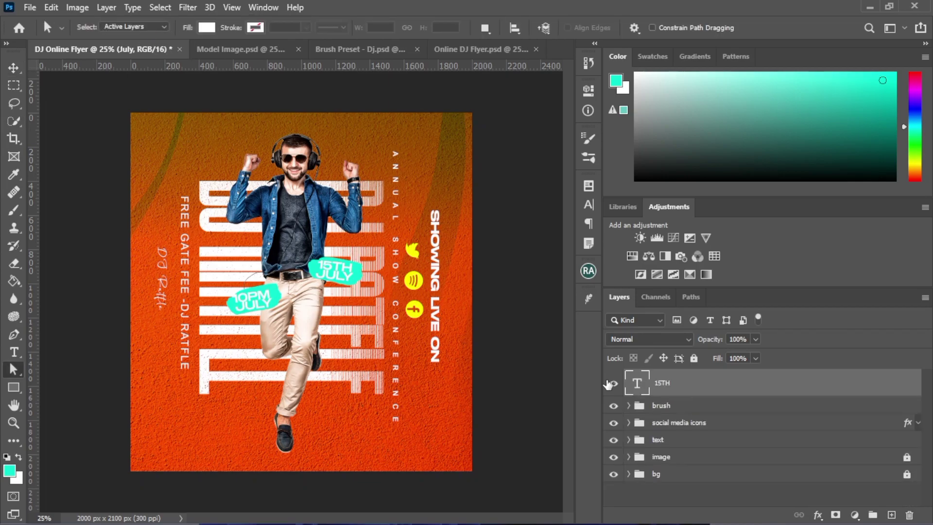
{"action": "key", "text": "BackSpace"}
{"action": "key", "text": "BackSpace"}
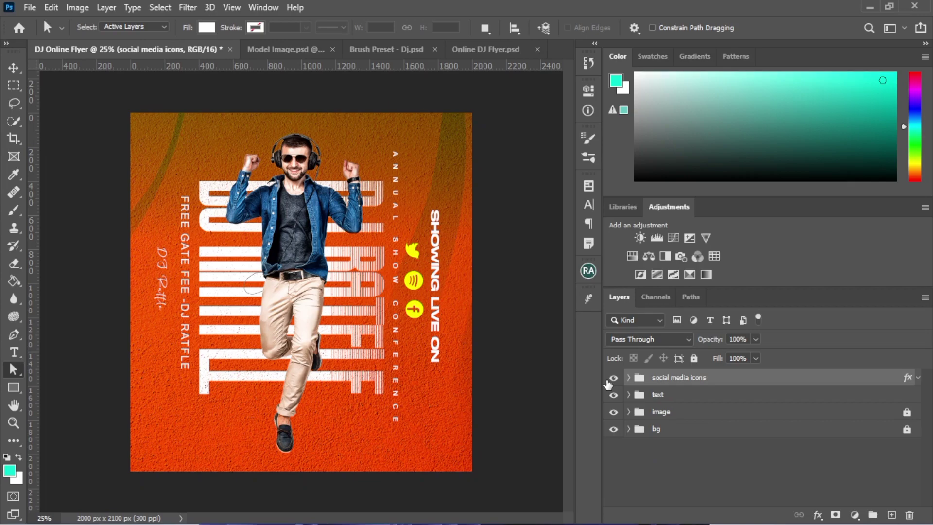
{"action": "key", "text": "ctrl+z"}
{"action": "key", "text": "ctrl+z"}
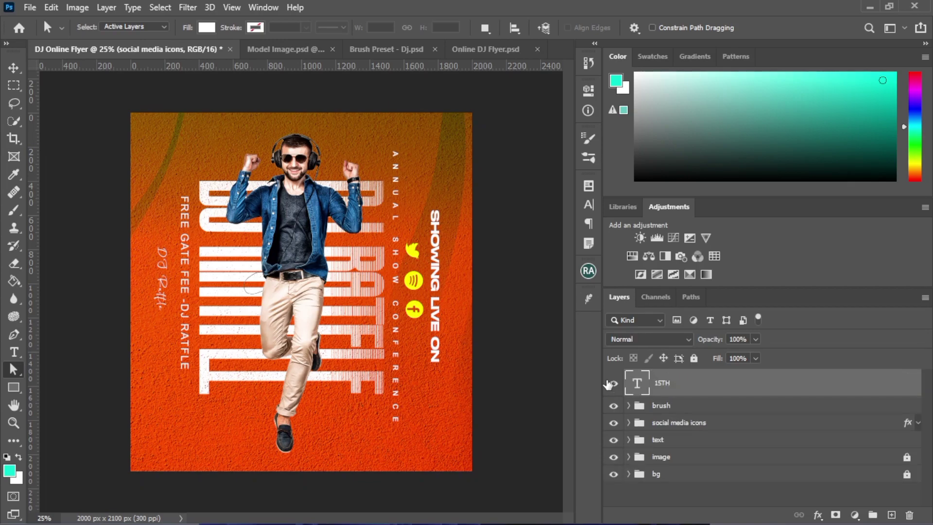
{"action": "key", "text": "ctrl+z"}
{"action": "key", "text": "ctrl+z"}
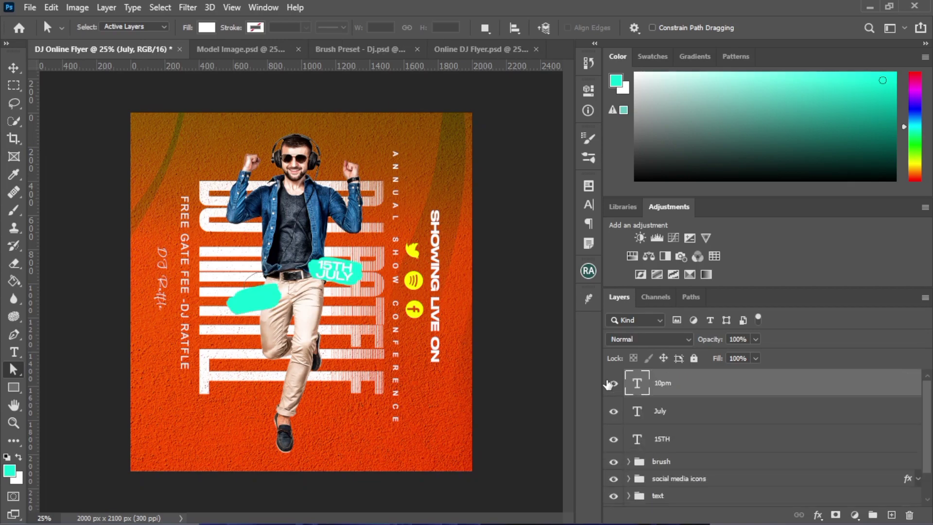
{"action": "key", "text": "ctrl+z"}
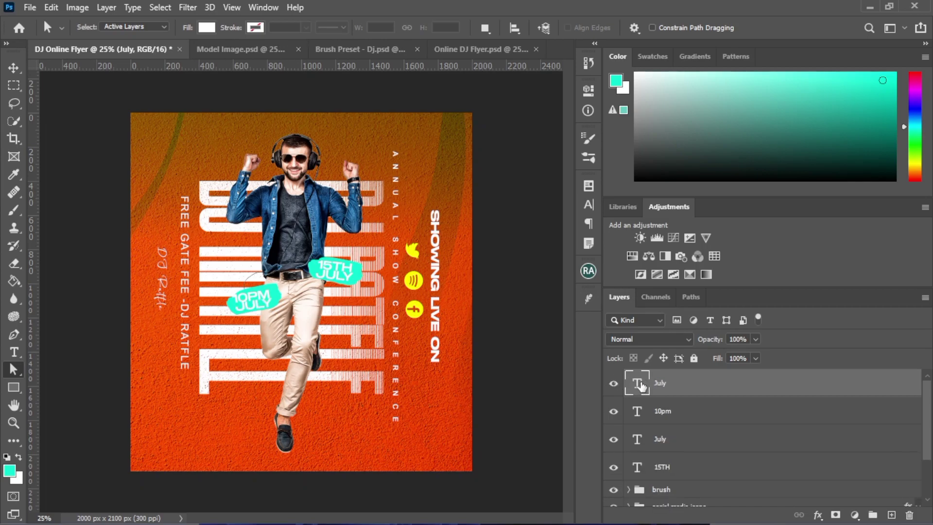
Change the "July" text on the left-hand brush stroke to "GMT+1"
{"action": "double_click", "coordinate": [637, 384]}
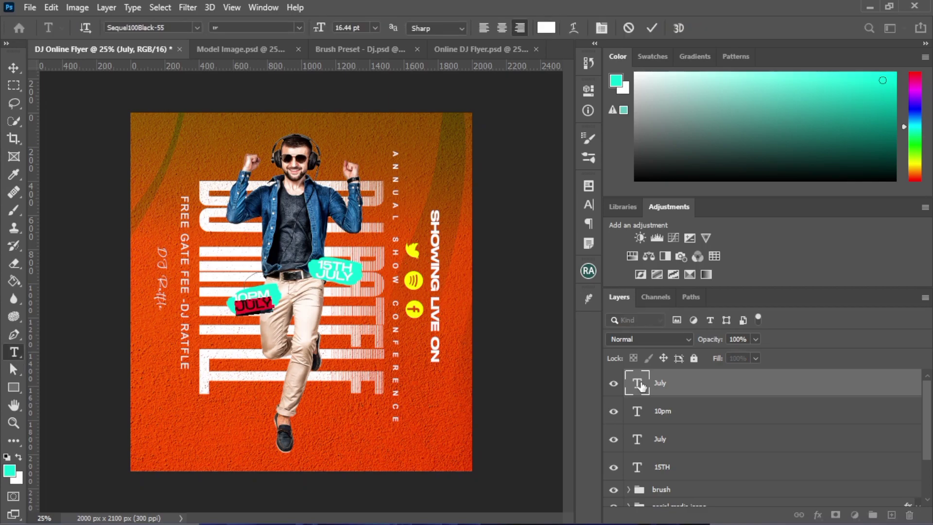
{"action": "type", "text": "GMT+1"}
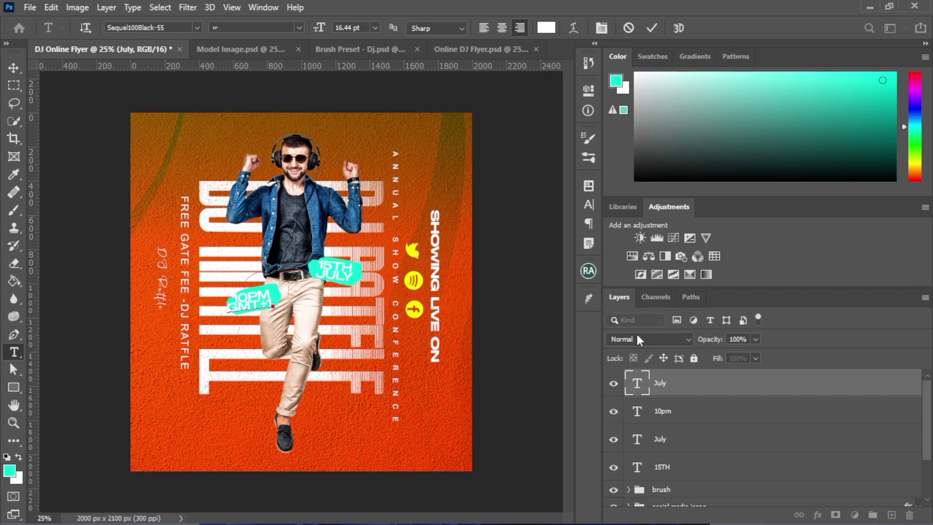
{"action": "key", "text": "ctrl+Return"}
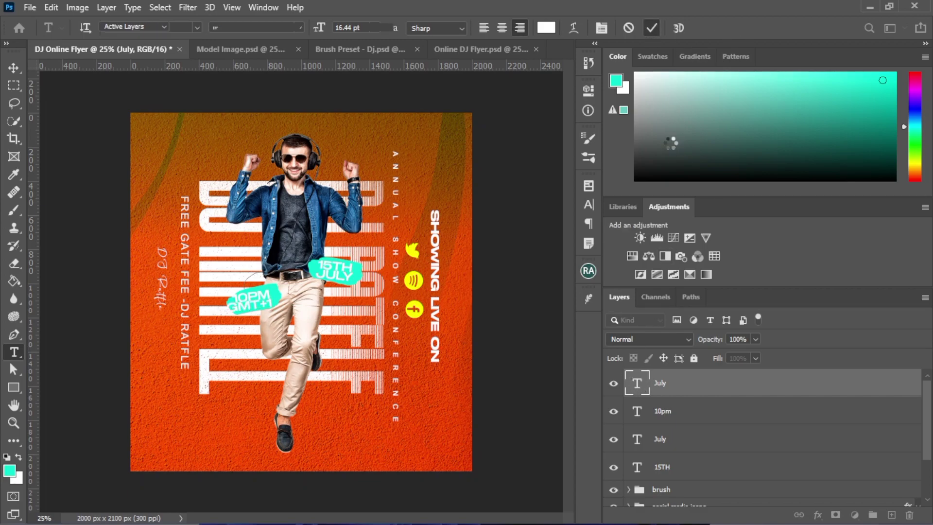
{"action": "key", "text": "a"}
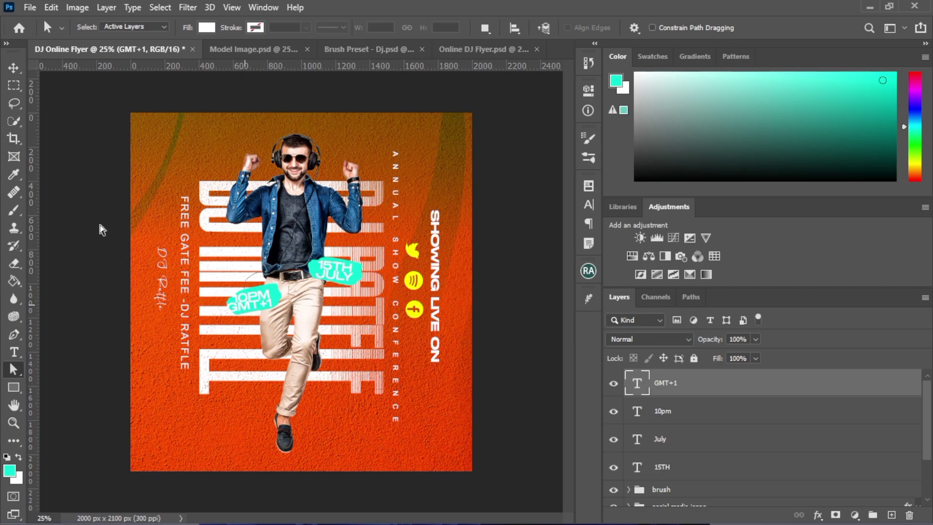
Nudge "GMT+1" to the right, then transform it together with "10pm" so both fit inside the left-hand brush stroke
{"action": "left_click", "coordinate": [12, 65]}
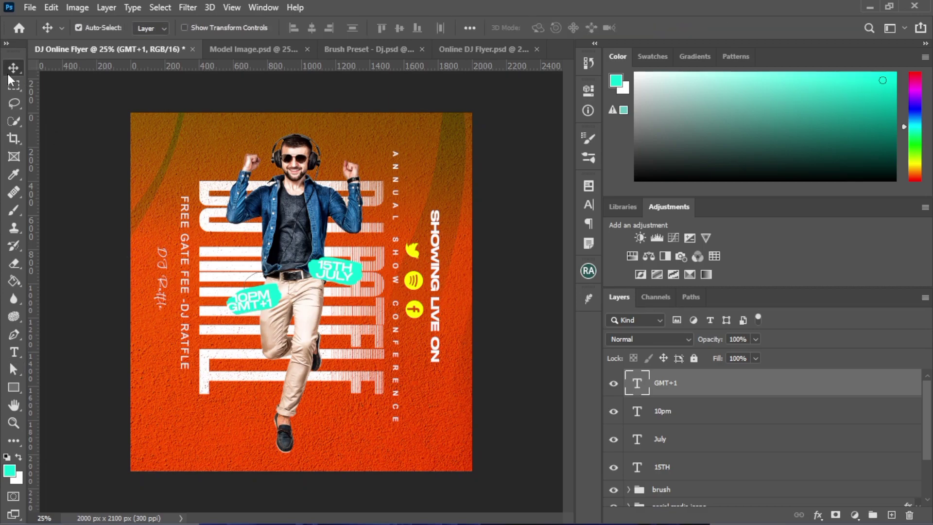
{"action": "left_click", "coordinate": [207, 302]}
{"action": "left_click", "coordinate": [248, 311]}
{"action": "key", "text": "Right"}
{"action": "key", "text": "Right"}
{"action": "key", "text": "Right"}
{"action": "key", "text": "Right"}
{"action": "key", "text": "Right"}
{"action": "key", "text": "ctrl"}
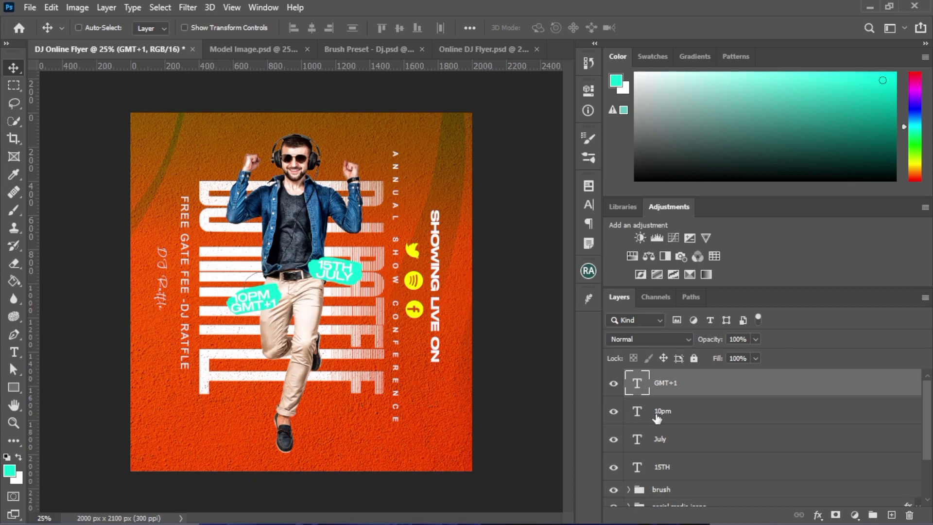
{"action": "left_click", "coordinate": [653, 414], "text": "ctrl"}
{"action": "key", "text": "ctrl+t"}
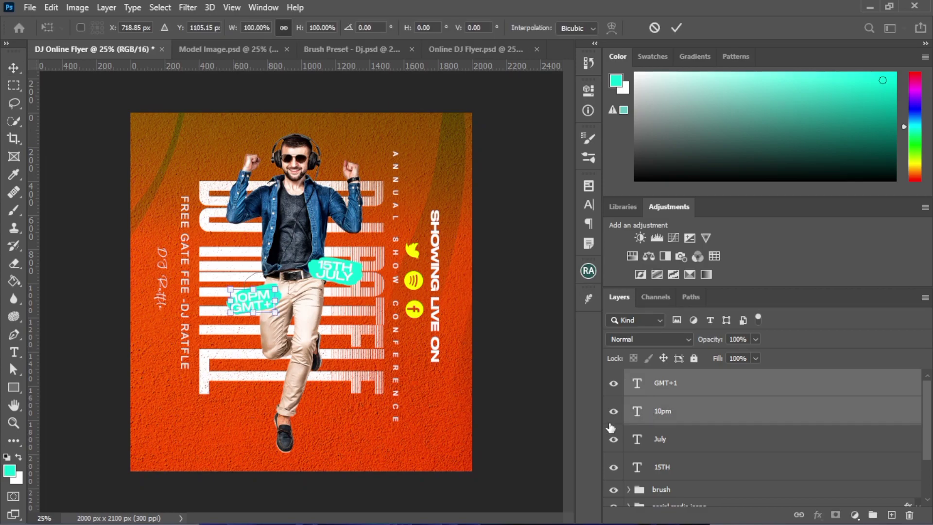
{"action": "mouse_move", "coordinate": [275, 295]}
{"action": "left_mouse_down"}
{"action": "mouse_move", "coordinate": [289, 288]}
{"action": "mouse_move", "coordinate": [258, 297]}
{"action": "left_mouse_up"}
{"action": "key", "text": "Return"}
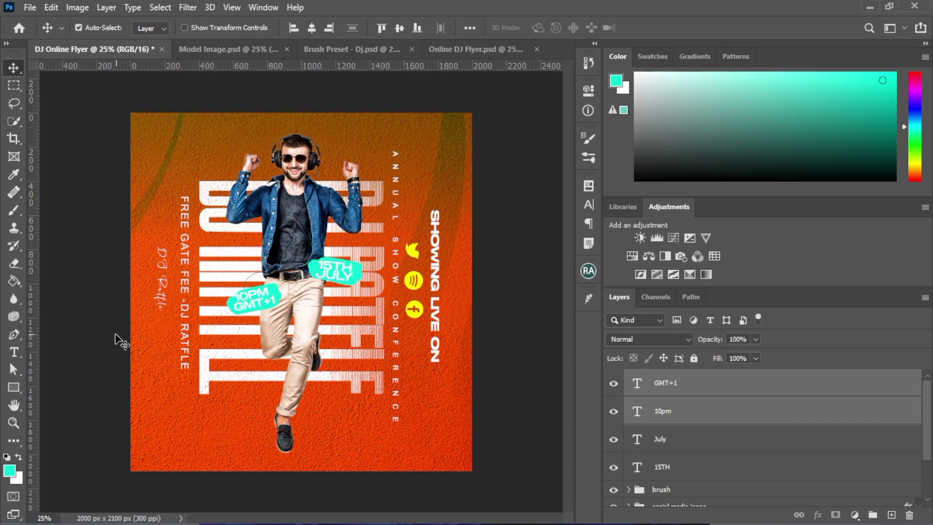
Apply a yellow Color Overlay at 100% opacity to the brush stroke behind "15TH July"
{"action": "left_click", "coordinate": [363, 282]}
{"action": "left_click", "coordinate": [361, 277]}
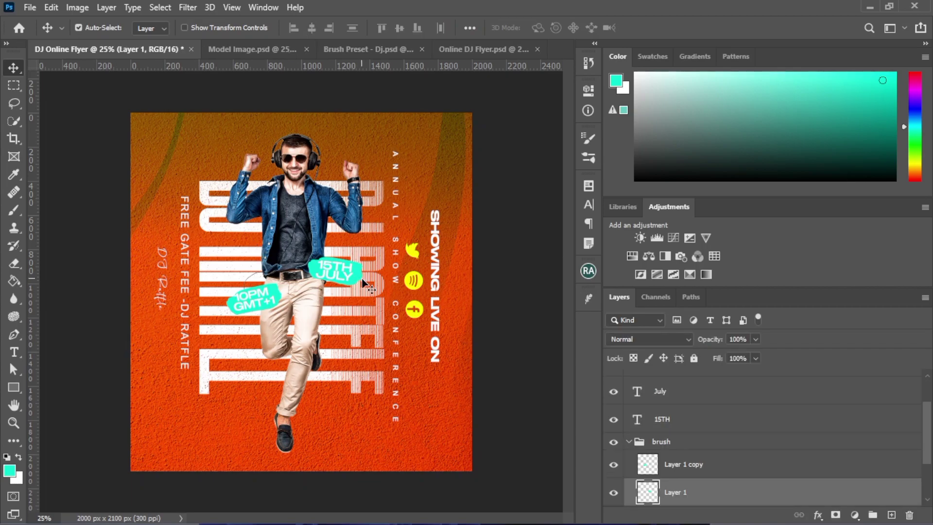
{"action": "right_click", "coordinate": [676, 496]}
{"action": "left_click", "coordinate": [667, 200]}
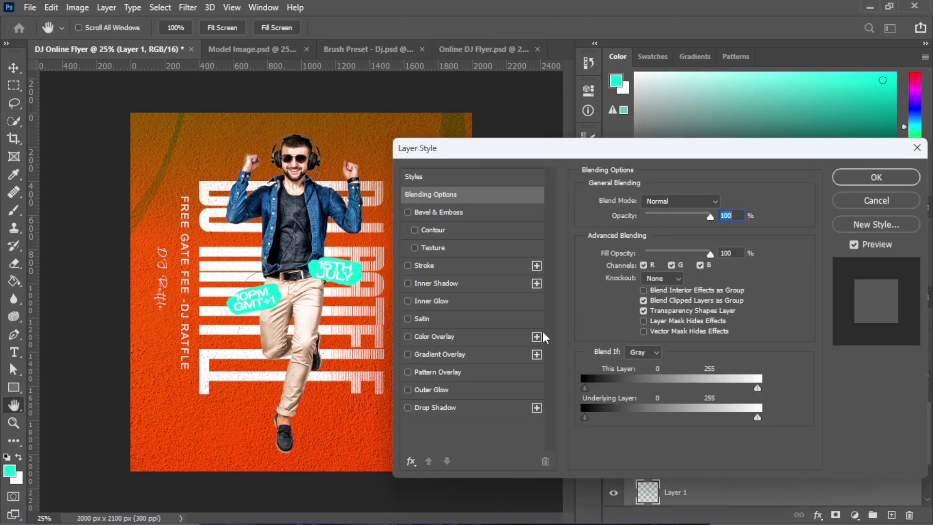
{"action": "left_click", "coordinate": [459, 338]}
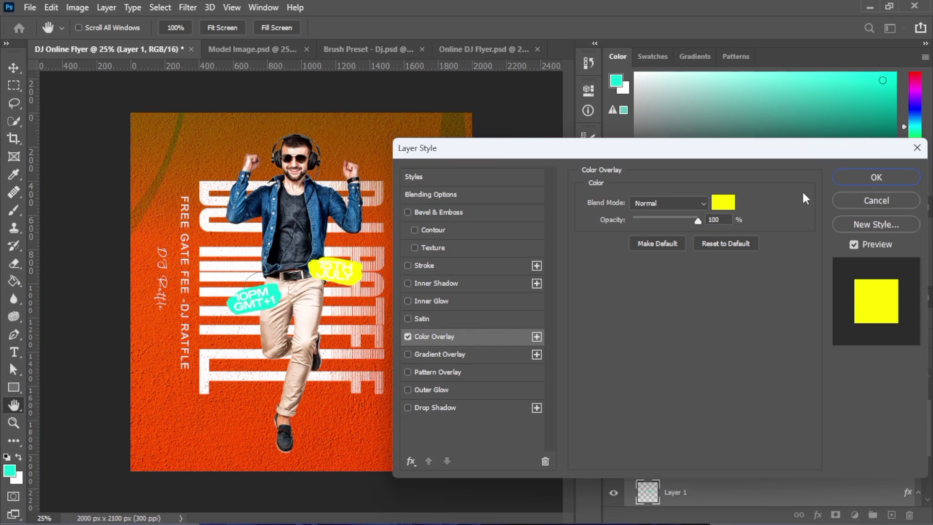
{"action": "left_click", "coordinate": [856, 181]}
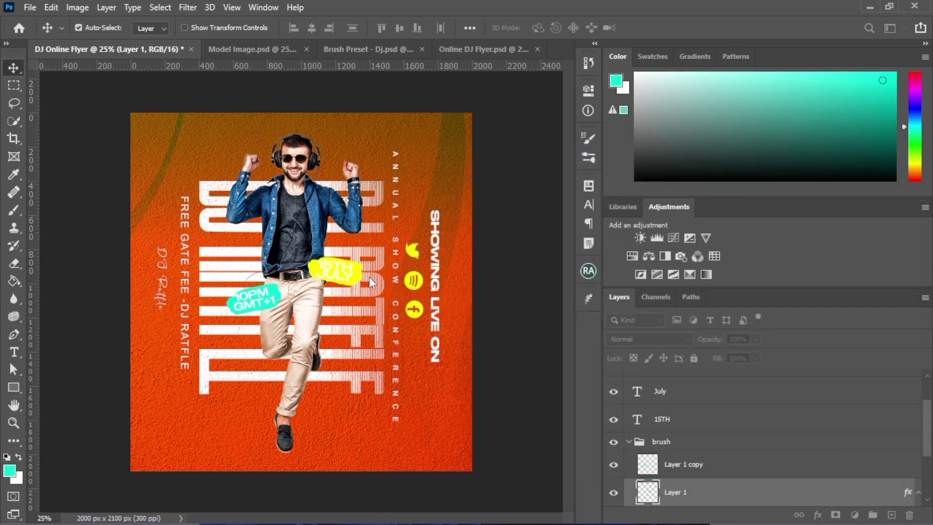
Apply a red Color Overlay at 100% opacity to the brush stroke behind "10pm GMT+1"
{"action": "left_click", "coordinate": [272, 298]}
{"action": "right_click", "coordinate": [689, 464]}
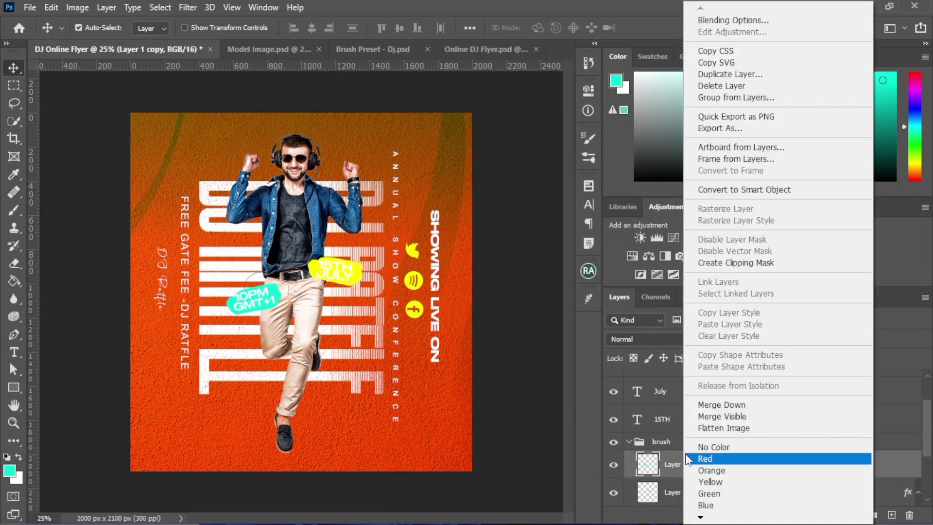
{"action": "left_click", "coordinate": [733, 20]}
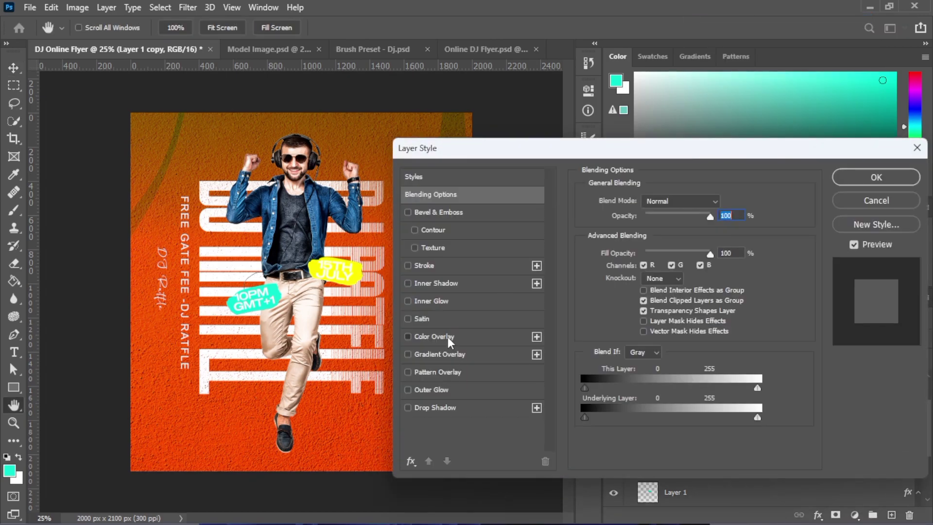
{"action": "left_click", "coordinate": [447, 337]}
{"action": "left_click", "coordinate": [723, 201]}
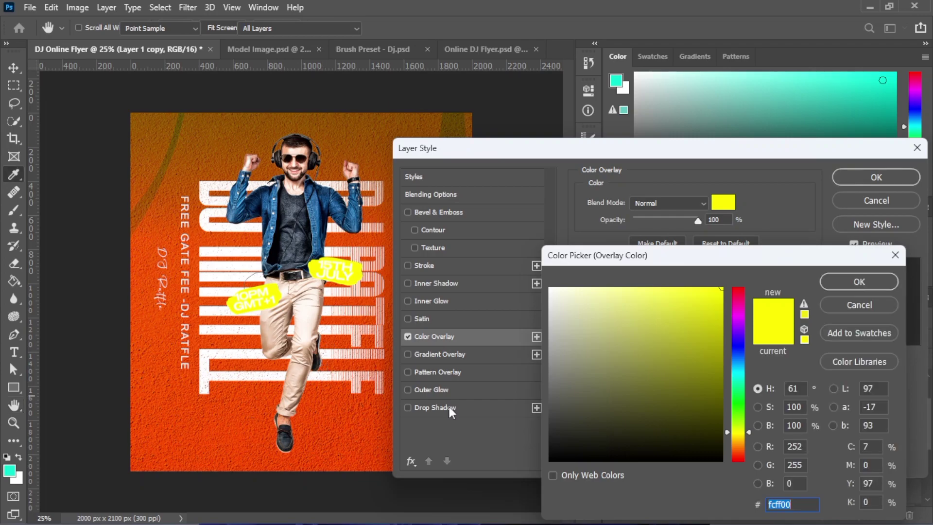
{"action": "left_click", "coordinate": [744, 454]}
{"action": "left_click_drag", "start_coordinate": [742, 453], "coordinate": [742, 460]}
{"action": "left_click", "coordinate": [712, 287]}
{"action": "left_click_drag", "start_coordinate": [700, 302], "coordinate": [734, 273]}
{"action": "left_click", "coordinate": [833, 281]}
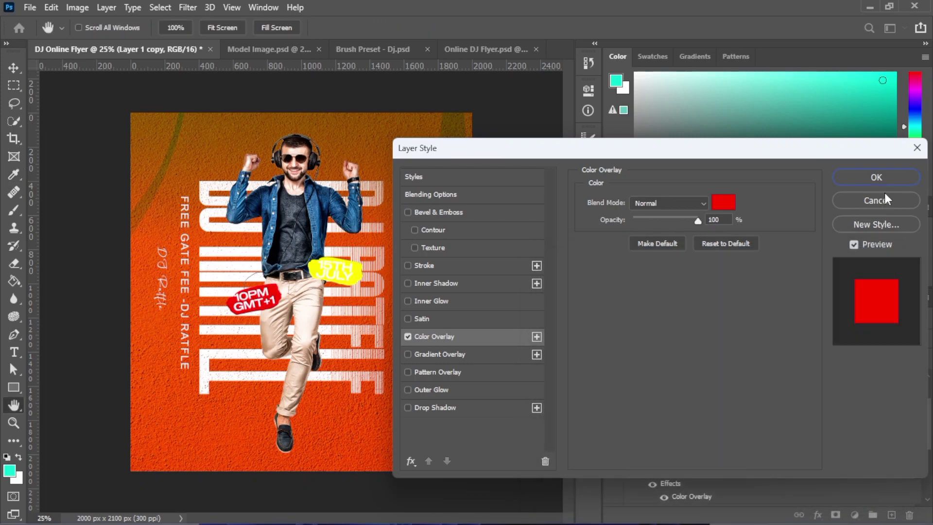
{"action": "left_click", "coordinate": [878, 179]}
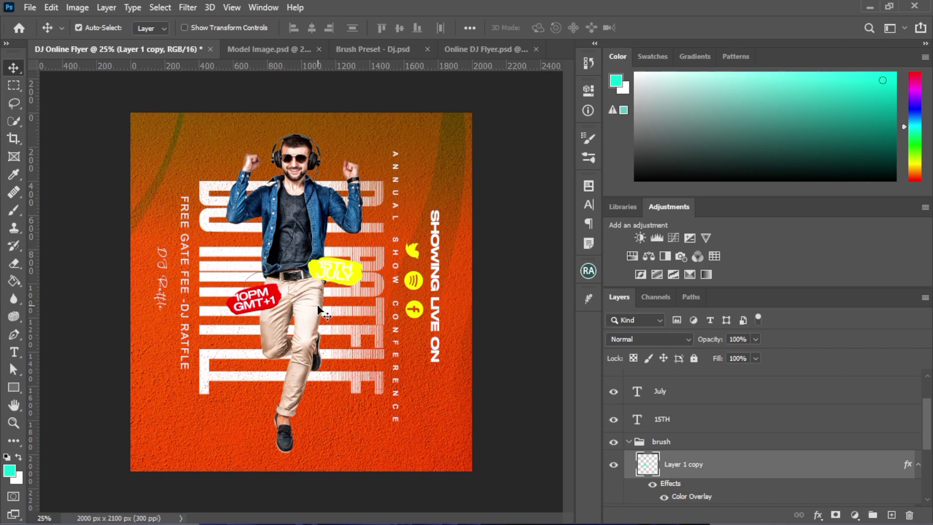
Enlarge the red brush stroke slightly to leave more margin around "10pm GMT+1"
{"action": "key", "text": "t"}
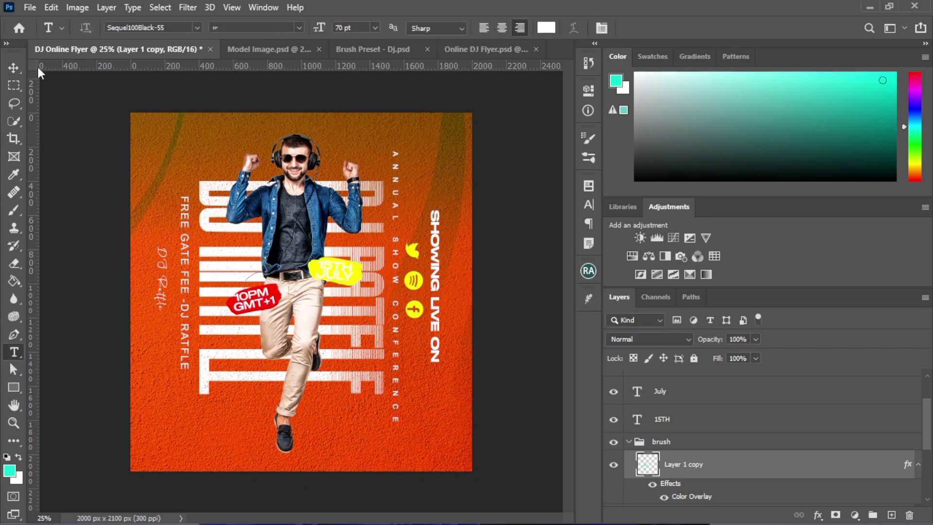
{"action": "left_click", "coordinate": [15, 70]}
{"action": "key", "text": "ctrl+t"}
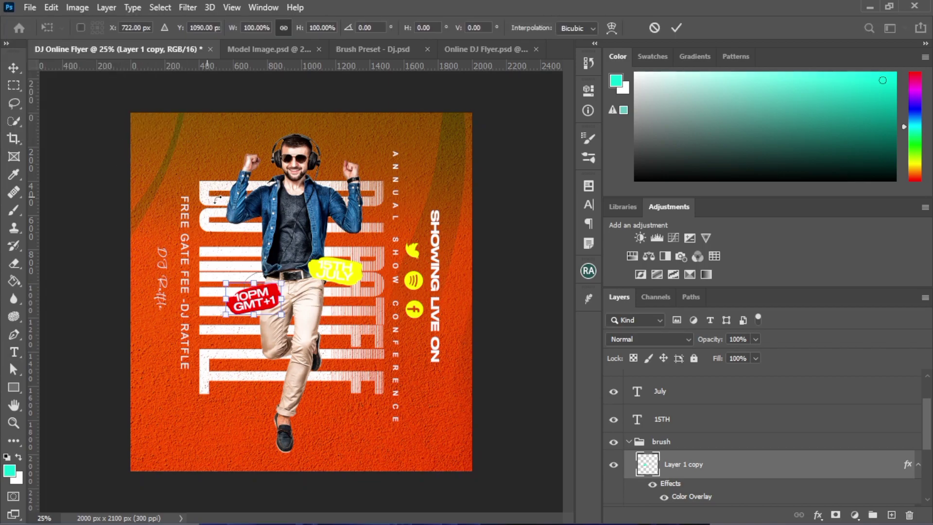
{"action": "mouse_move", "coordinate": [282, 280]}
{"action": "left_mouse_down"}
{"action": "mouse_move", "coordinate": [291, 253]}
{"action": "mouse_move", "coordinate": [279, 272]}
{"action": "left_mouse_up"}
{"action": "key", "text": "Return"}
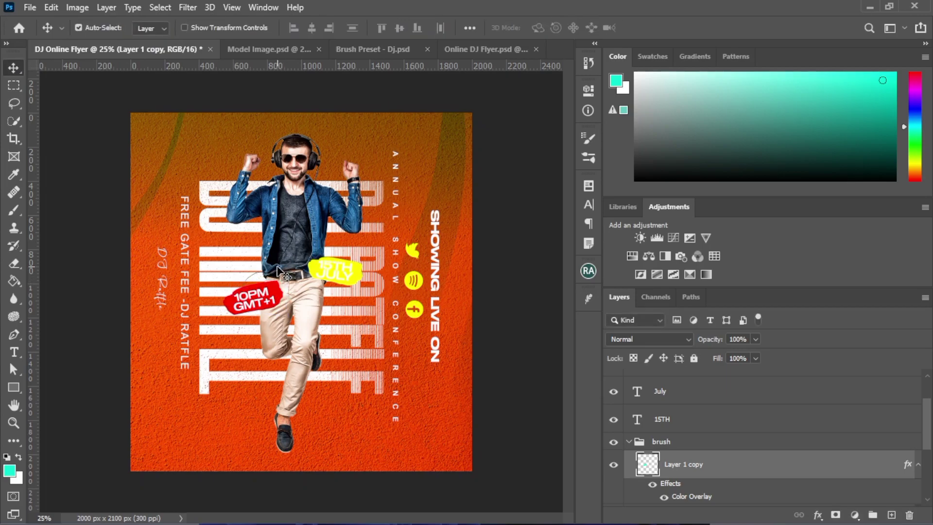
Enlarge the yellow brush stroke behind "15TH July" to about 104% and collapse the "brush" group
{"action": "left_click", "coordinate": [369, 284]}
{"action": "key", "text": "ctrl+t"}
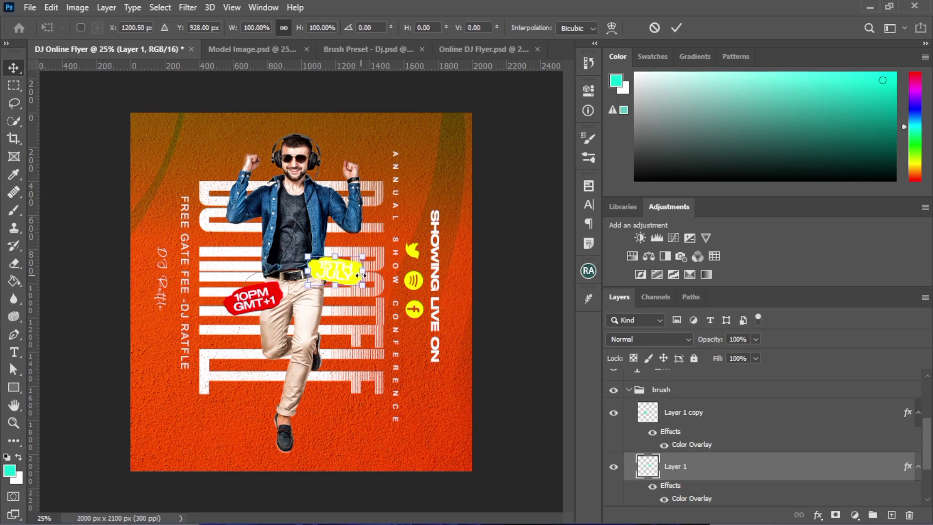
{"action": "left_click_drag", "start_coordinate": [367, 258], "coordinate": [371, 261]}
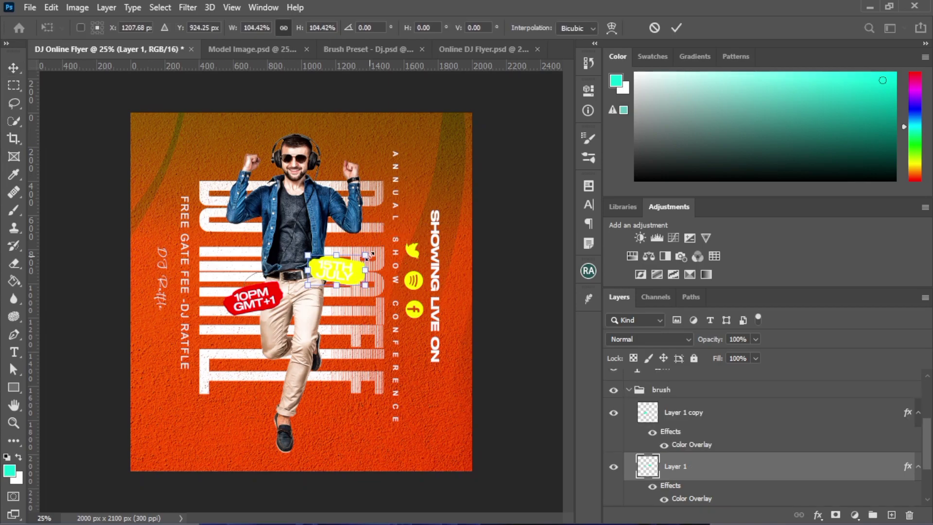
{"action": "key", "text": "Return"}
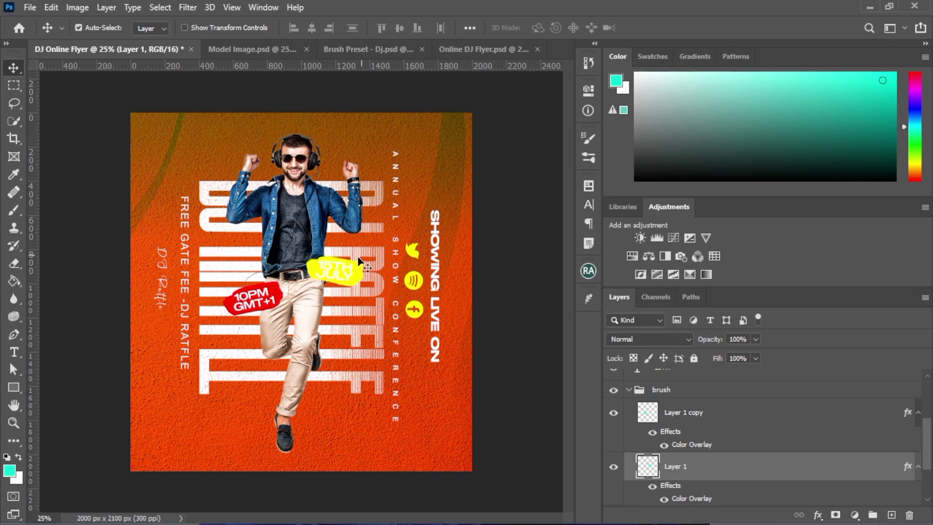
{"action": "left_click", "coordinate": [629, 390]}
Set the colour of the "15TH" and "July" texts on the yellow brush stroke to red #ff0000
{"action": "left_click", "coordinate": [682, 422]}
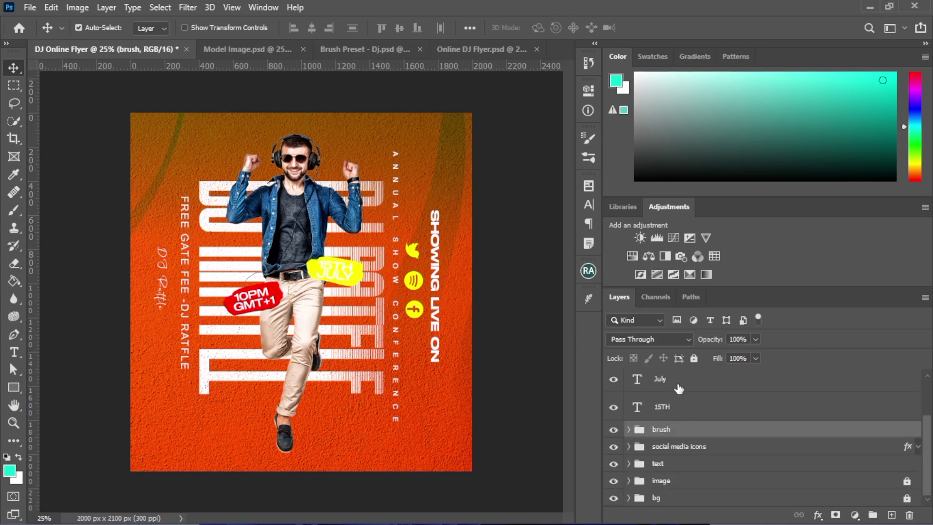
{"action": "key", "text": "alt+bracketright"}
{"action": "left_click", "coordinate": [679, 389], "text": "shift"}
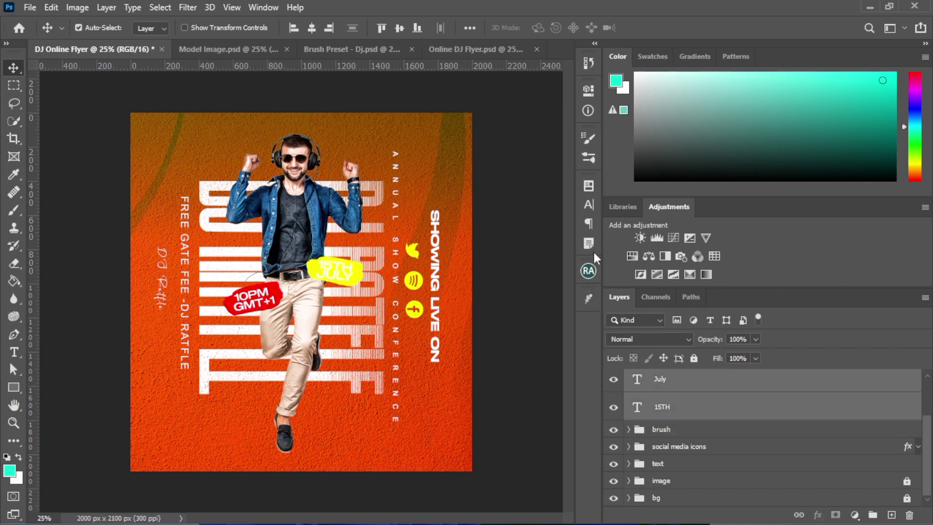
{"action": "left_click", "coordinate": [588, 206]}
{"action": "left_click", "coordinate": [535, 264]}
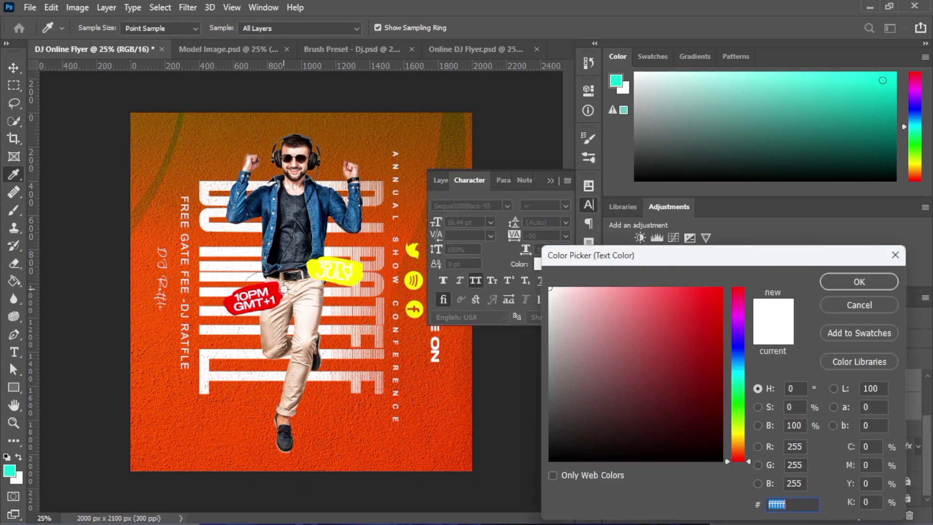
{"action": "left_click", "coordinate": [275, 288]}
{"action": "left_click", "coordinate": [858, 282]}
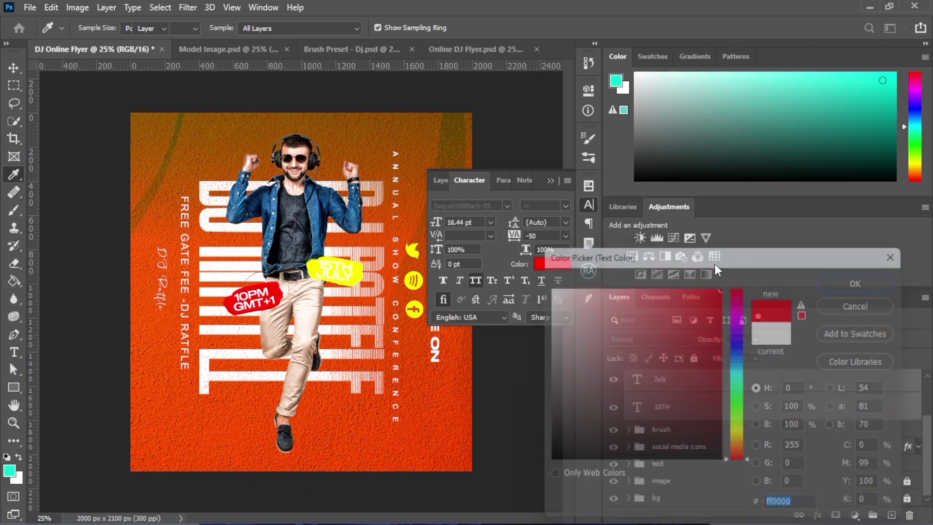
{"action": "left_click", "coordinate": [550, 181]}
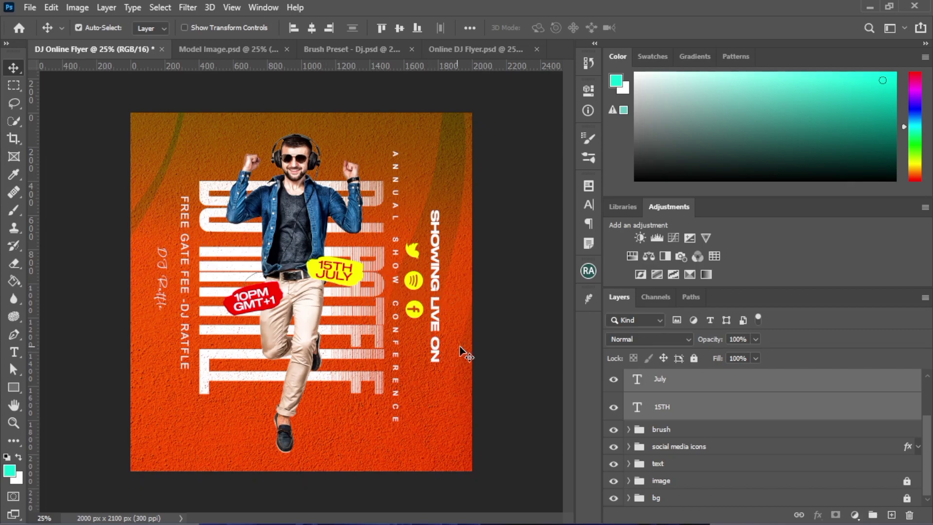
Group the "July" and "15TH" text layers and name the group "date"
{"action": "scroll", "coordinate": [702, 408], "scroll_direction": "up", "scroll_amount": 2}
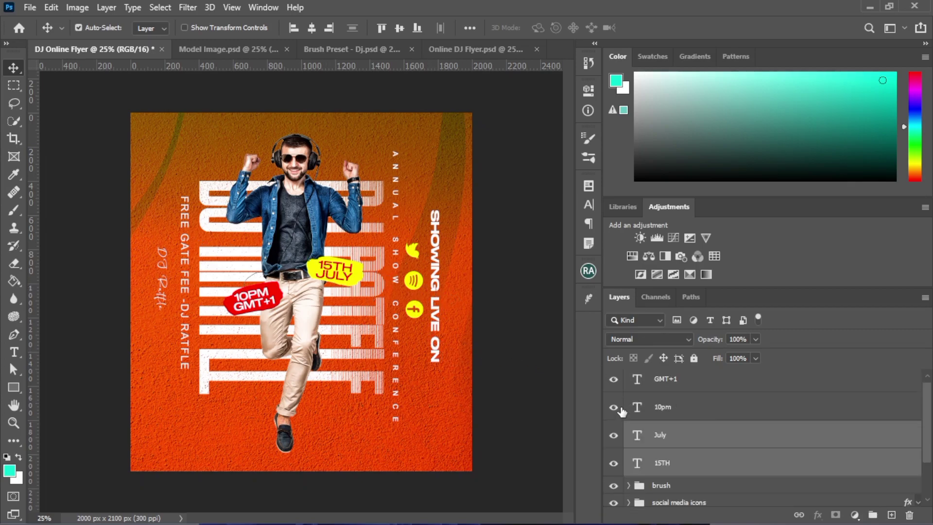
{"action": "scroll", "coordinate": [647, 395], "scroll_direction": "up", "scroll_amount": 1}
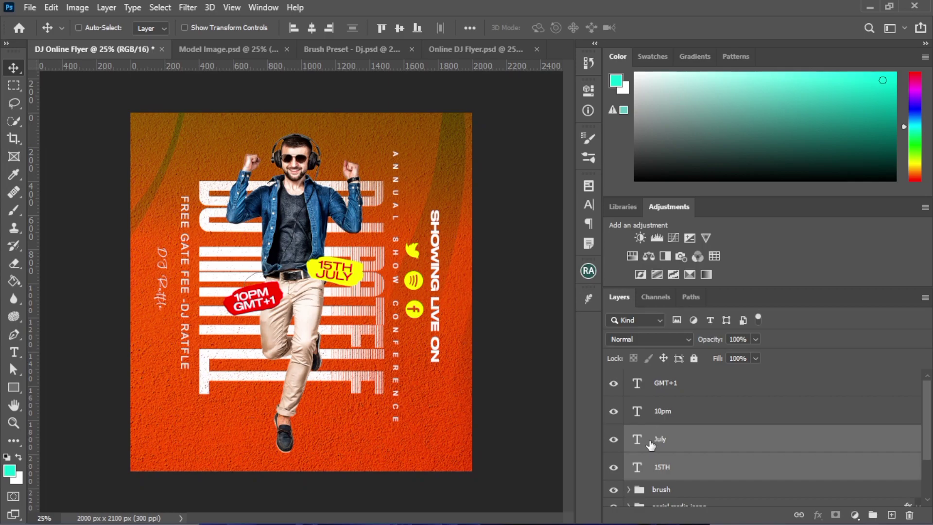
{"action": "key", "text": "ctrl+g"}
{"action": "double_click", "coordinate": [664, 433]}
{"action": "type", "text": "D"}
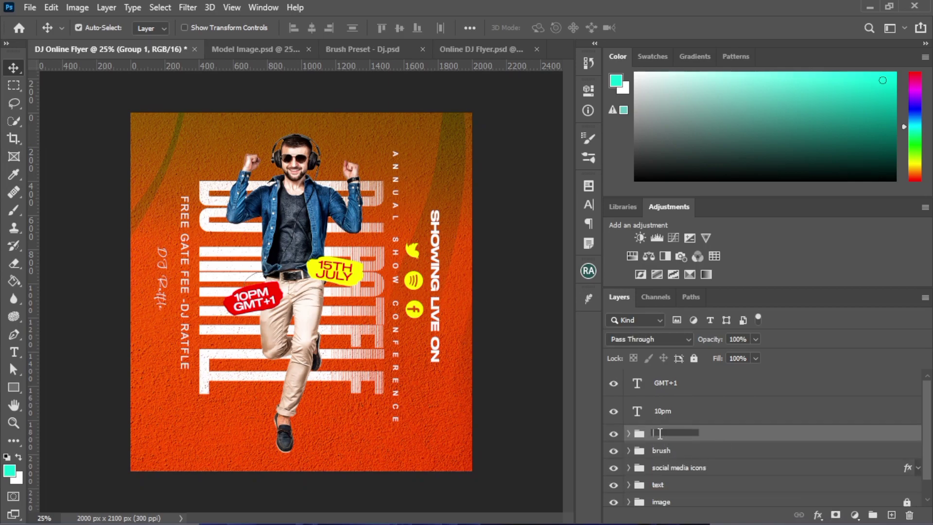
{"action": "type", "text": "ate"}
{"action": "key", "text": "Return"}
Group the "10pm" and "GMT+1" text layers and name the group "time"
{"action": "key", "text": "alt+bracketright"}
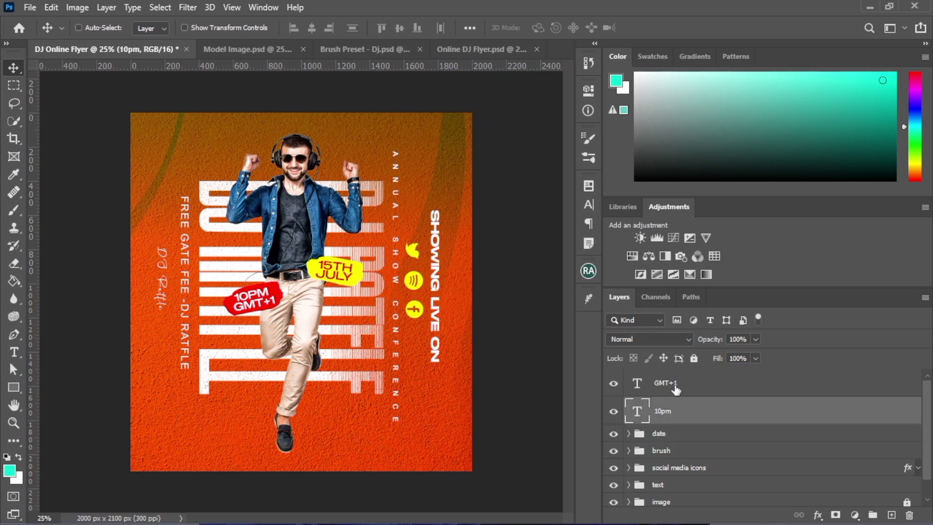
{"action": "left_click", "coordinate": [676, 389], "text": "ctrl"}
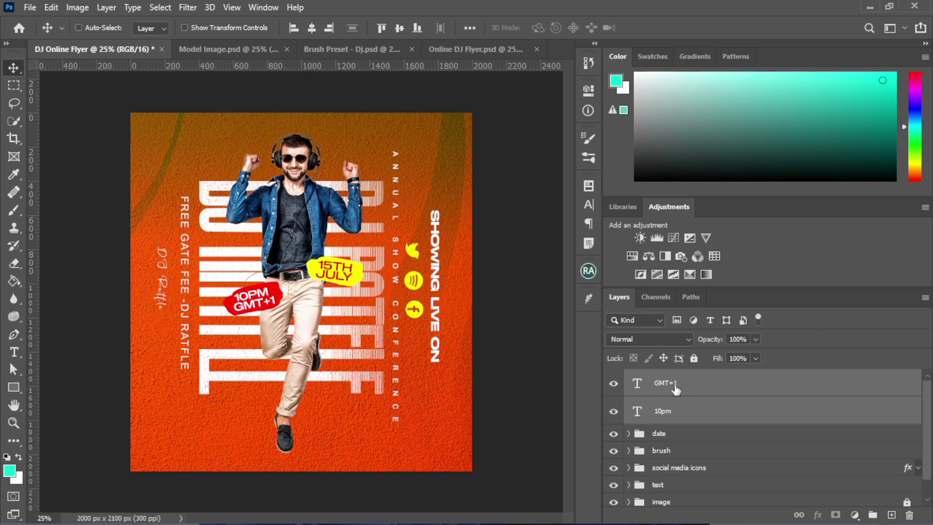
{"action": "key", "text": "ctrl+g"}
{"action": "double_click", "coordinate": [670, 377]}
{"action": "type", "text": "t"}
{"action": "left_click", "coordinate": [734, 378]}
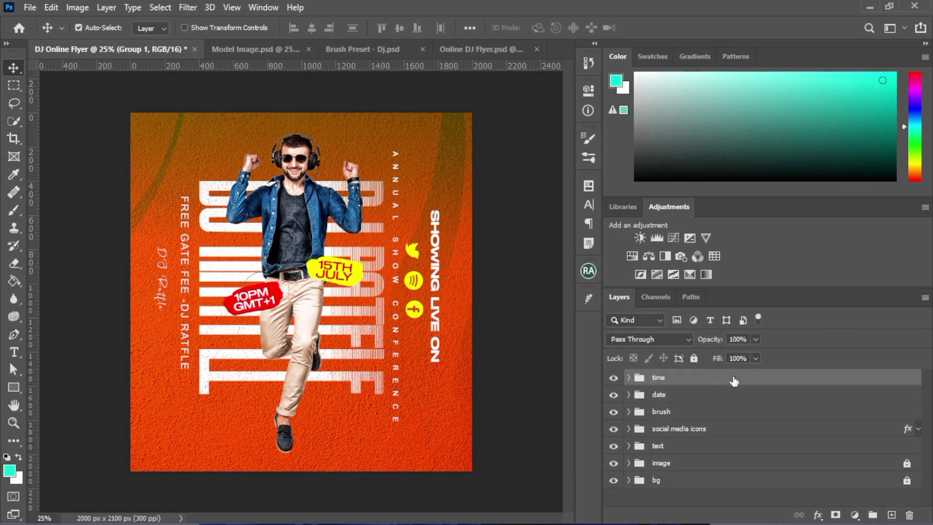
Combine the "time" and "date" groups into a parent group named "info"
{"action": "left_click", "coordinate": [684, 395], "text": "shift"}
{"action": "key", "text": "ctrl+g"}
{"action": "double_click", "coordinate": [660, 378]}
{"action": "type", "text": "info"}
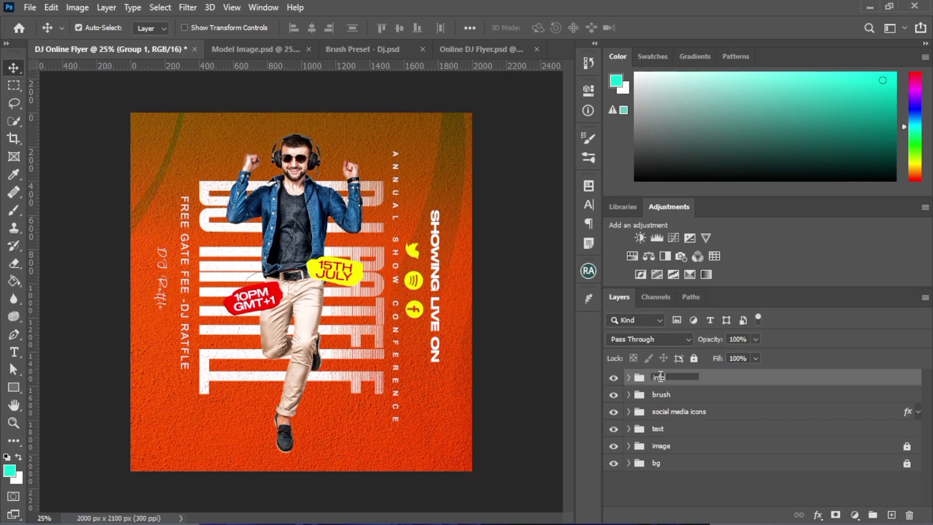
{"action": "key", "text": "Return"}
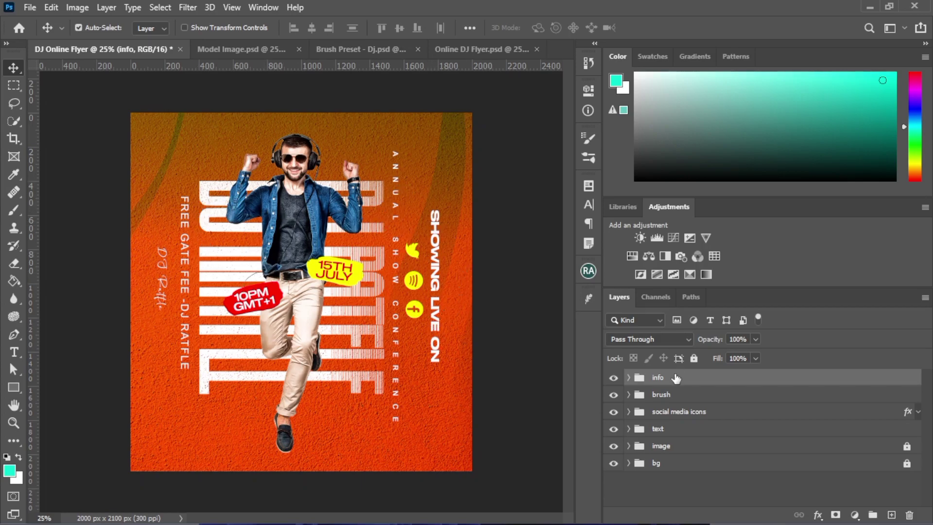
Place the "sun light effect_5622558" image from Desktop > Resources > Light Effect as an embedded layer
{"action": "left_click", "coordinate": [32, 8]}
{"action": "left_click", "coordinate": [49, 274]}
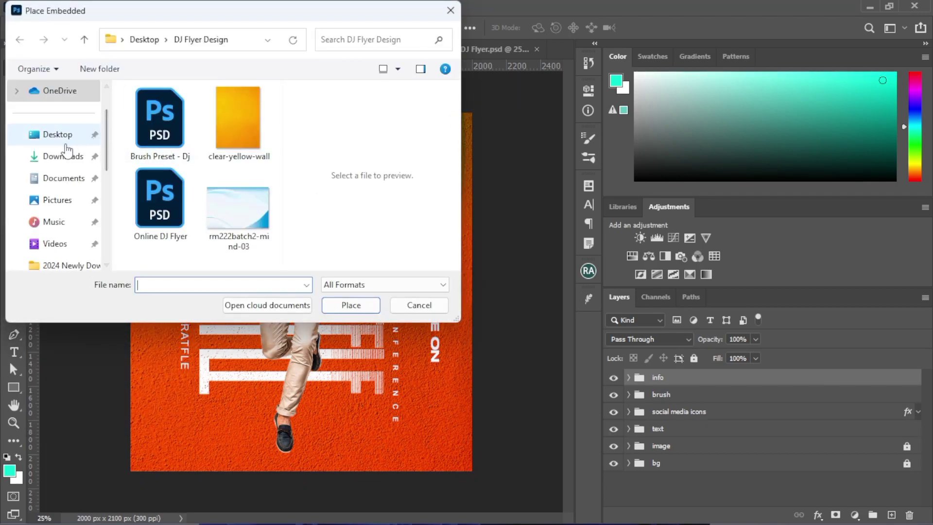
{"action": "left_click", "coordinate": [59, 136]}
{"action": "scroll", "coordinate": [181, 161], "scroll_direction": "down", "scroll_amount": 10}
{"action": "double_click", "coordinate": [152, 166]}
{"action": "scroll", "coordinate": [183, 228], "scroll_direction": "down", "scroll_amount": 2}
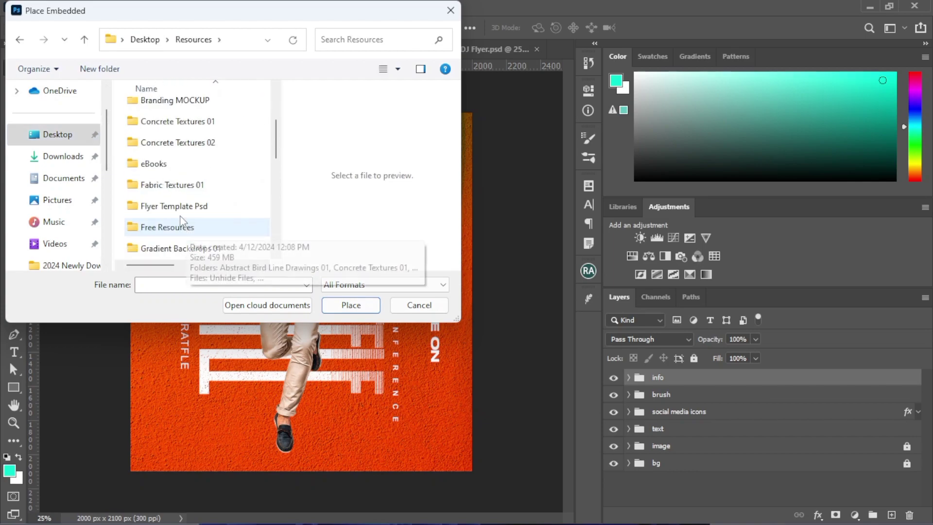
{"action": "scroll", "coordinate": [184, 192], "scroll_direction": "down", "scroll_amount": 2}
{"action": "scroll", "coordinate": [184, 141], "scroll_direction": "up", "scroll_amount": 1}
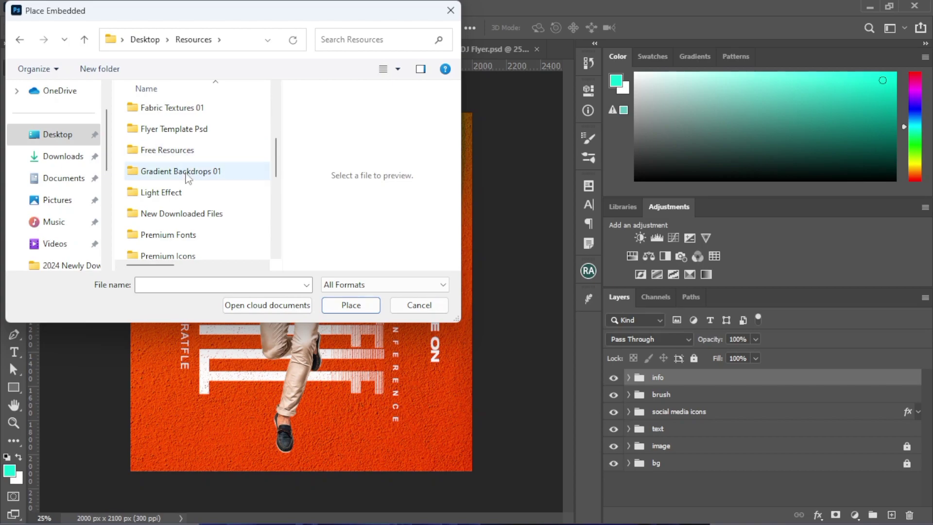
{"action": "double_click", "coordinate": [187, 192]}
{"action": "scroll", "coordinate": [181, 223], "scroll_direction": "down", "scroll_amount": 3}
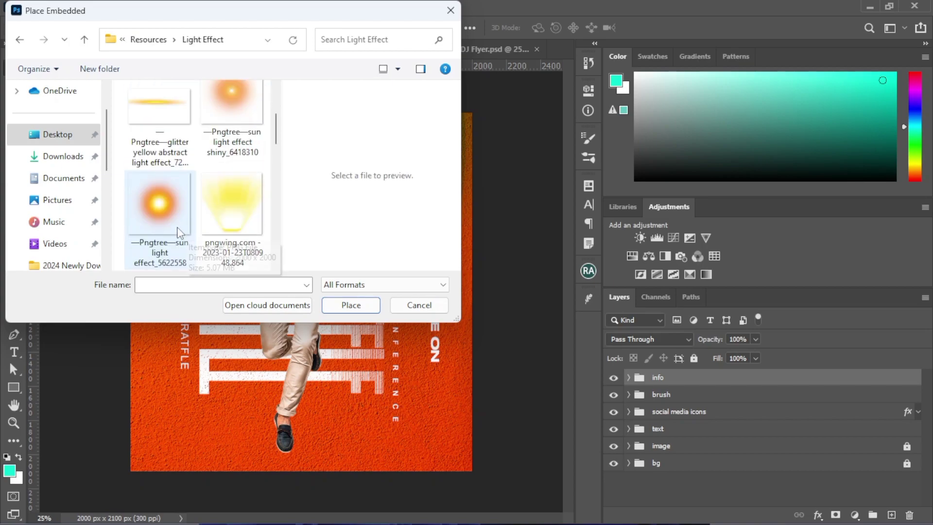
{"action": "left_click", "coordinate": [180, 233]}
{"action": "left_click", "coordinate": [351, 305]}
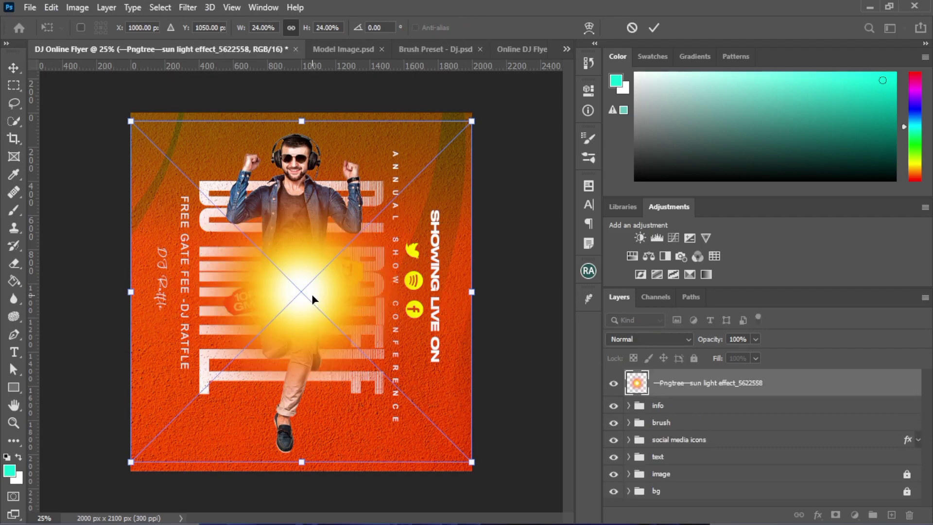
{"action": "key", "text": "Return"}
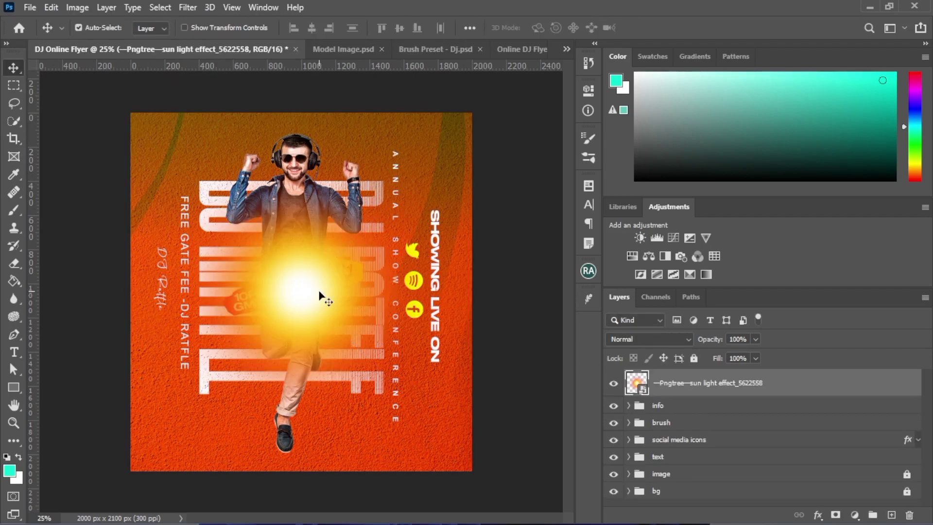
Group the sun light layer as "light effect" and place the group between the "image" and "bg" groups
{"action": "key", "text": "ctrl+g"}
{"action": "key", "text": "ctrl"}
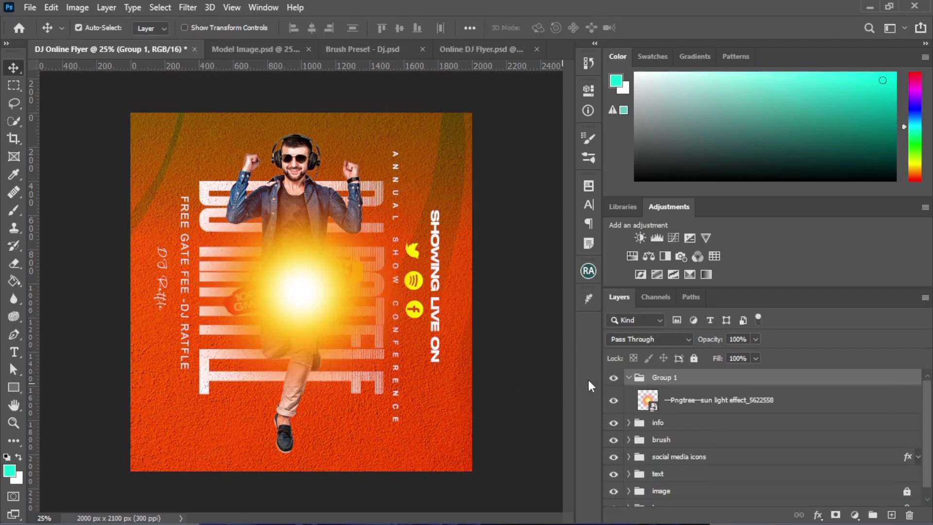
{"action": "left_click", "coordinate": [629, 379]}
{"action": "double_click", "coordinate": [654, 378]}
{"action": "key", "text": "BackSpace"}
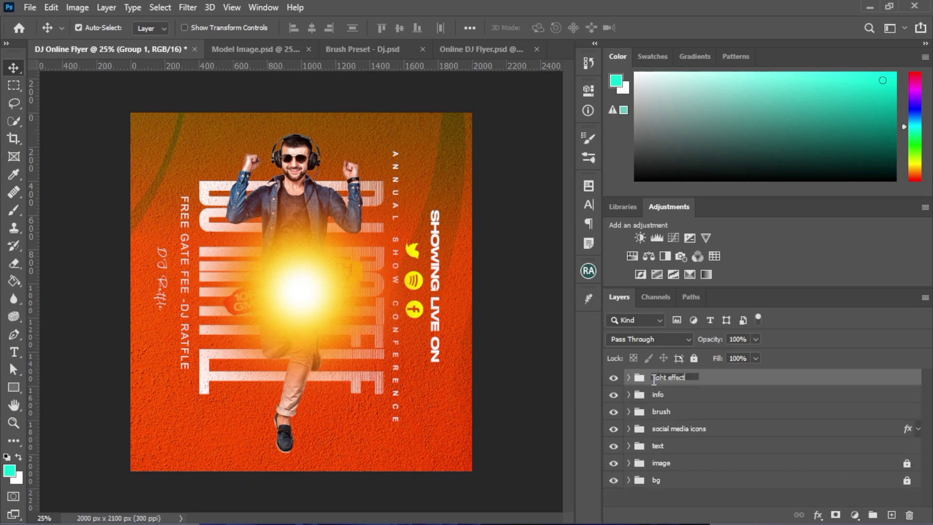
{"action": "key", "text": "Return"}
{"action": "left_click_drag", "start_coordinate": [709, 397], "coordinate": [708, 470]}
Scale the sun light to about 46.69% and position it so its glow spills over the canvas's upper edge behind the model
{"action": "left_click_drag", "start_coordinate": [337, 308], "coordinate": [343, 111]}
{"action": "key", "text": "ctrl+minus"}
{"action": "key", "text": "ctrl+minus"}
{"action": "key", "text": "ctrl+t"}
{"action": "left_click_drag", "start_coordinate": [302, 271], "coordinate": [263, 484]}
{"action": "left_click_drag", "start_coordinate": [346, 287], "coordinate": [343, 176]}
{"action": "key", "text": "Return"}
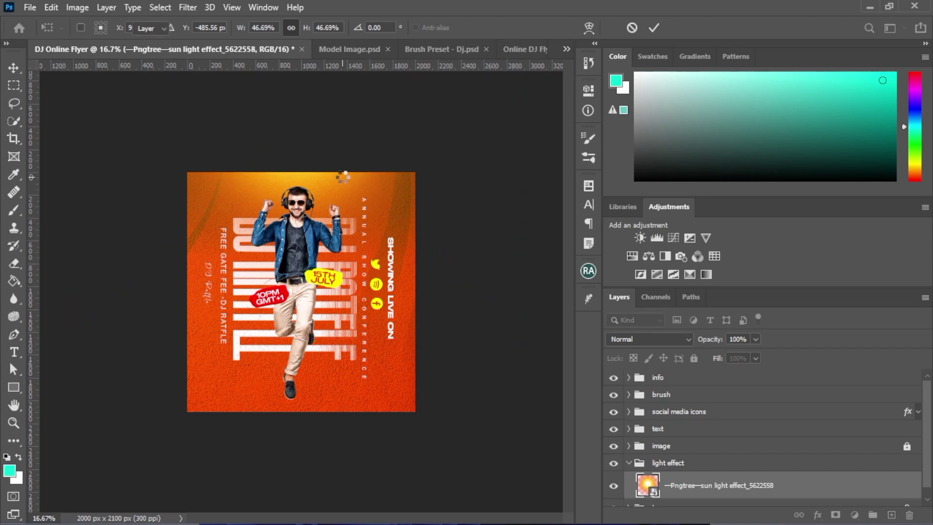
{"action": "key", "text": "ctrl+plus"}
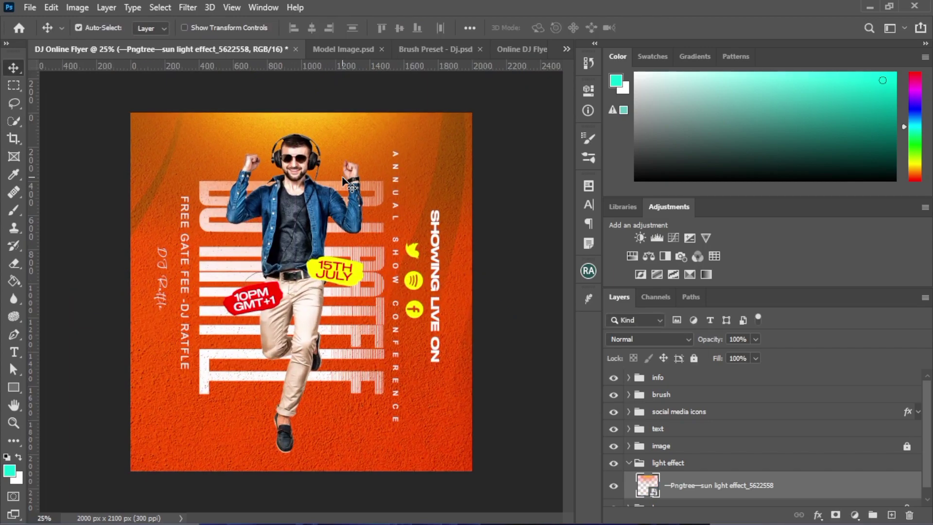
Set the sun light layer to Lighter Color blending at 89% opacity and adjust its position slightly at the upper edge
{"action": "left_click", "coordinate": [649, 339]}
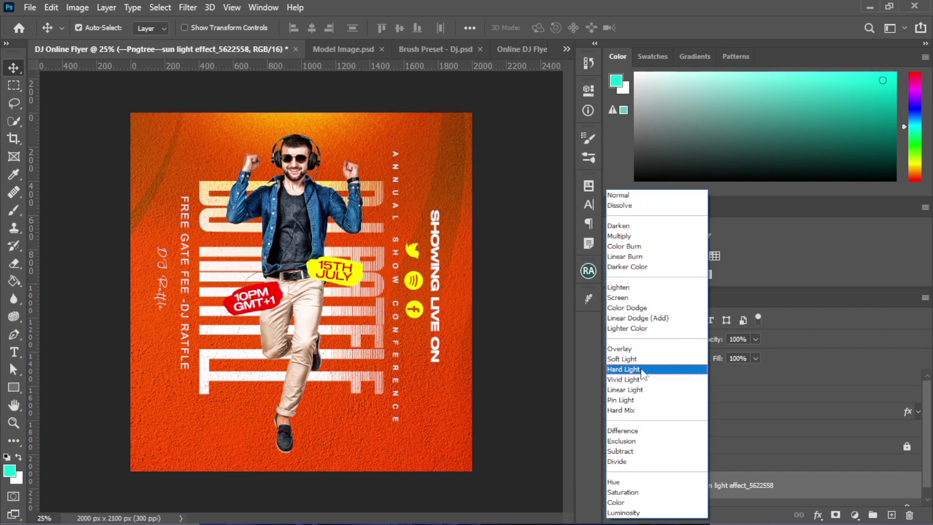
{"action": "left_click", "coordinate": [646, 329]}
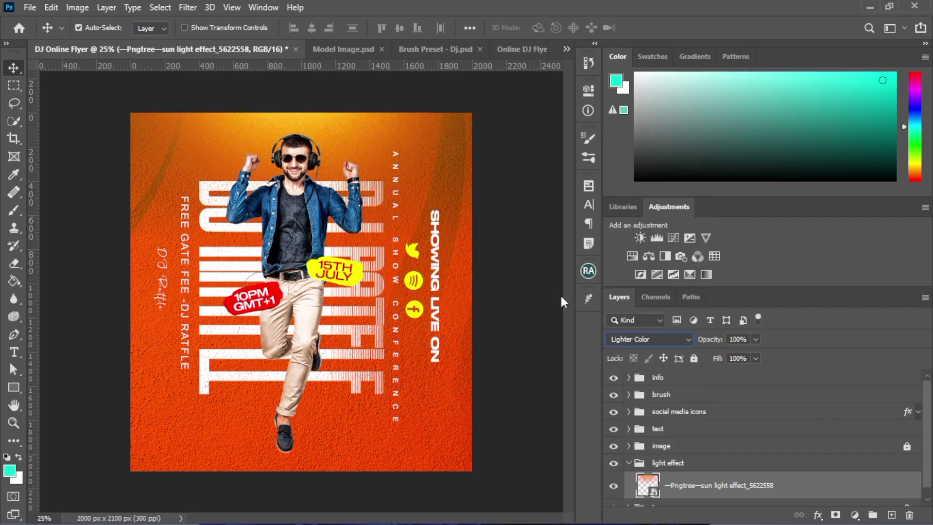
{"action": "left_click", "coordinate": [755, 340]}
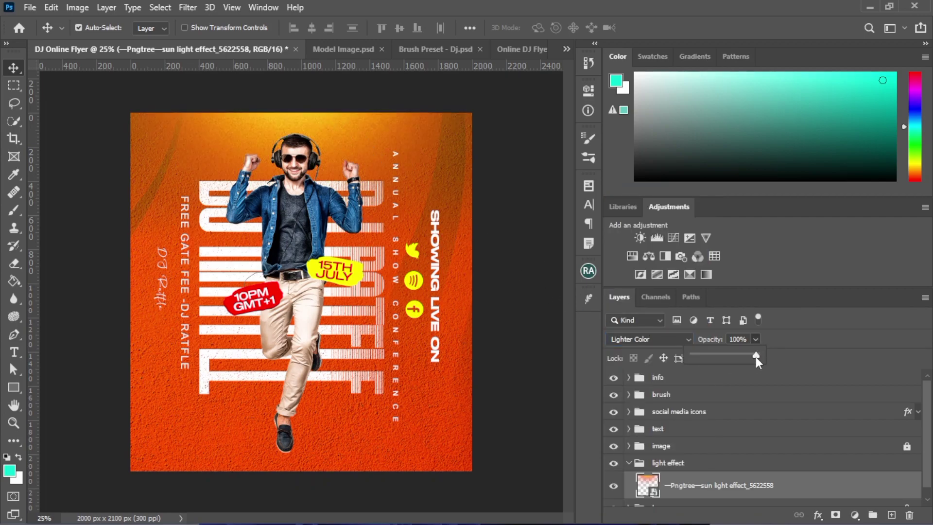
{"action": "left_click_drag", "start_coordinate": [747, 359], "coordinate": [747, 358]}
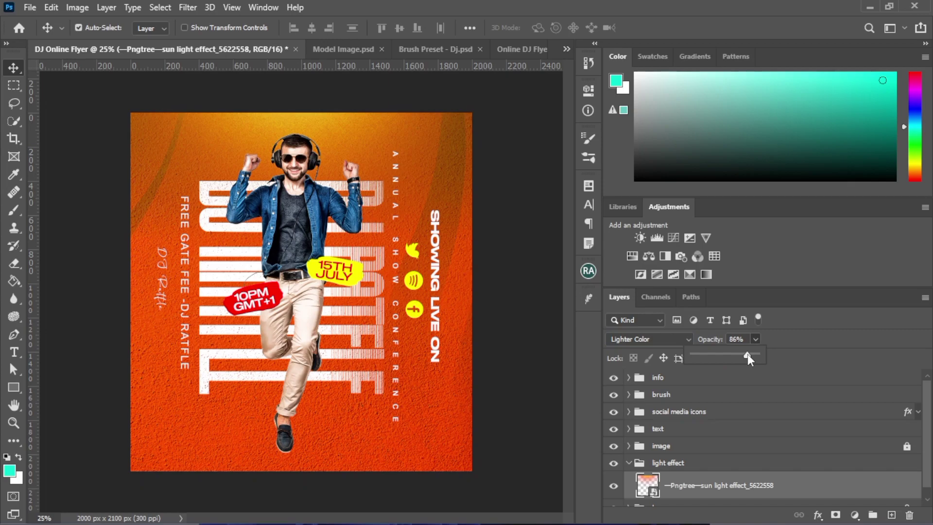
{"action": "left_click", "coordinate": [392, 151]}
{"action": "left_click_drag", "start_coordinate": [390, 151], "coordinate": [367, 145]}
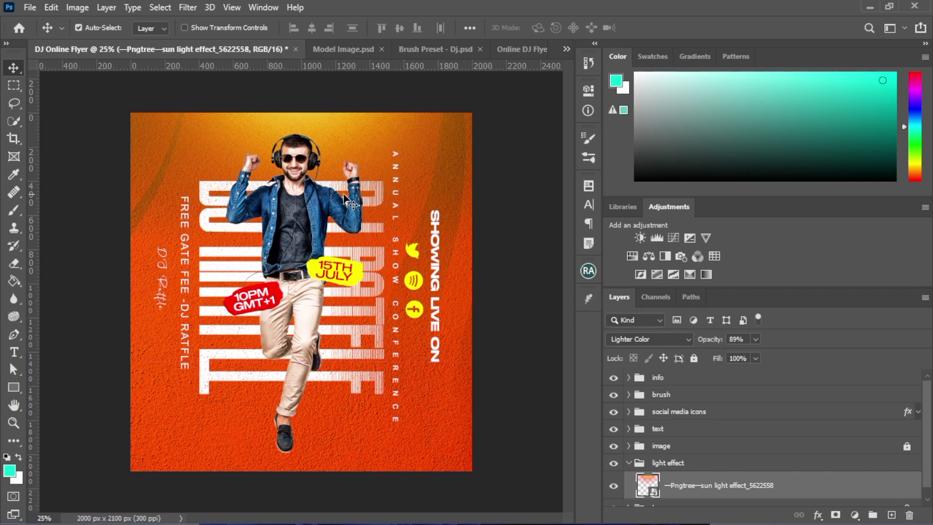
Collapse and lock the "light effect" group, and expand the "text" group
{"action": "left_click", "coordinate": [628, 464]}
{"action": "key", "text": "ctrl+slash"}
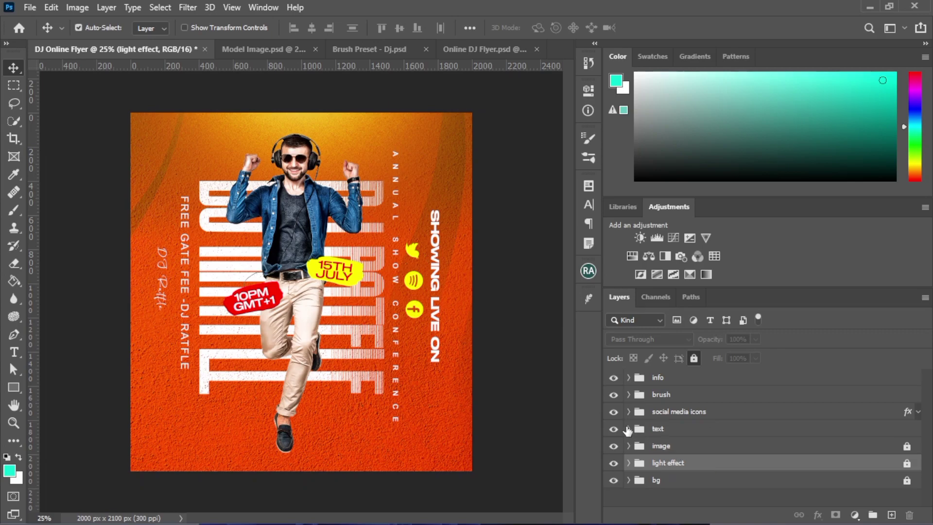
{"action": "left_click", "coordinate": [628, 429]}
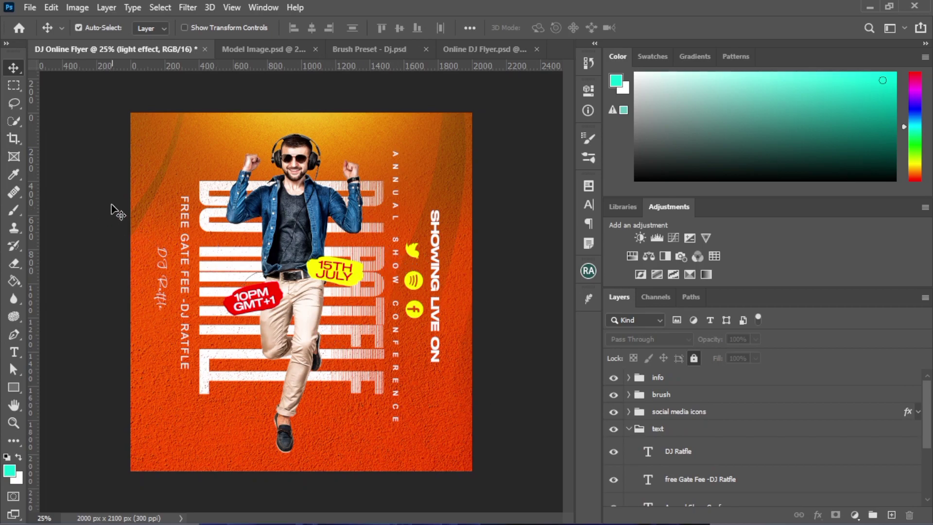
Select all text, icon and brush layers on the canvas, and unlock the "image" group while adding it to the selection
{"action": "left_click_drag", "start_coordinate": [94, 211], "coordinate": [559, 312]}
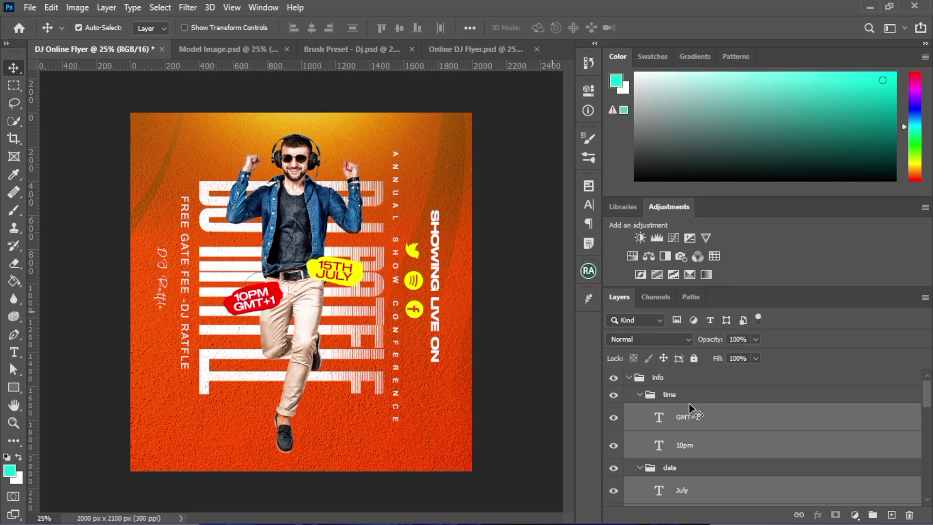
{"action": "scroll", "coordinate": [705, 408], "scroll_direction": "down", "scroll_amount": 3}
{"action": "scroll", "coordinate": [729, 419], "scroll_direction": "down", "scroll_amount": 6}
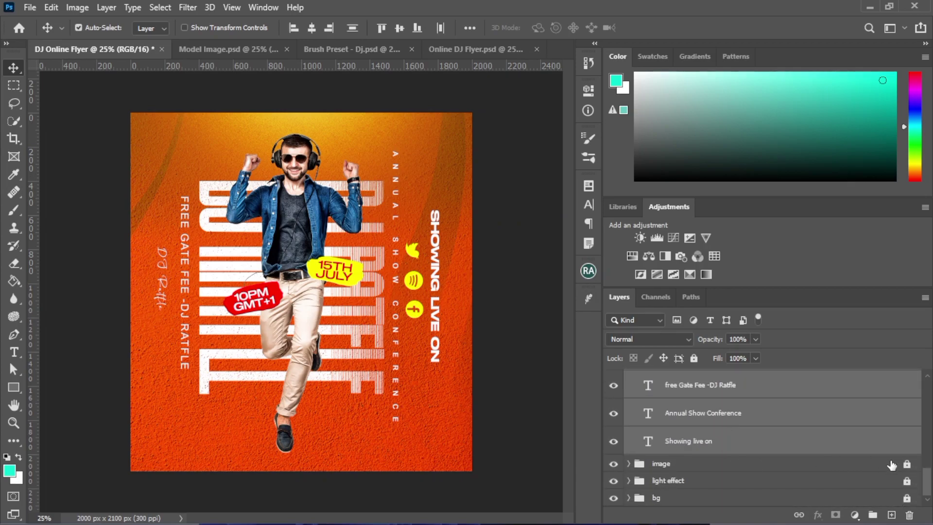
{"action": "key", "text": "ctrl"}
{"action": "left_click", "coordinate": [764, 467], "text": "ctrl"}
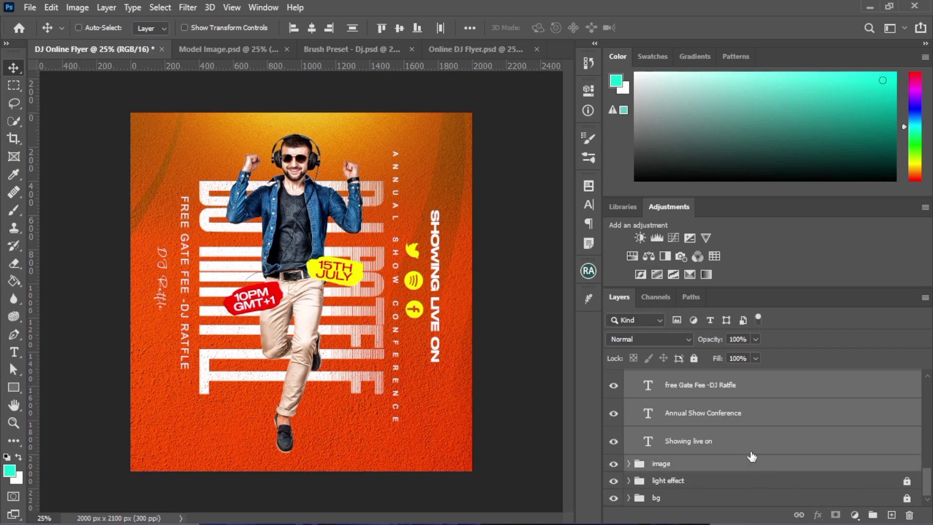
Enlarge the selected texts, icons, brushes and model together to 103.59% and nudge them slightly to the left
{"action": "key", "text": "ctrl+t"}
{"action": "left_click_drag", "start_coordinate": [438, 295], "coordinate": [451, 293]}
{"action": "mouse_move", "coordinate": [154, 294]}
{"action": "left_mouse_down"}
{"action": "mouse_move", "coordinate": [146, 291]}
{"action": "mouse_move", "coordinate": [159, 285]}
{"action": "left_mouse_up"}
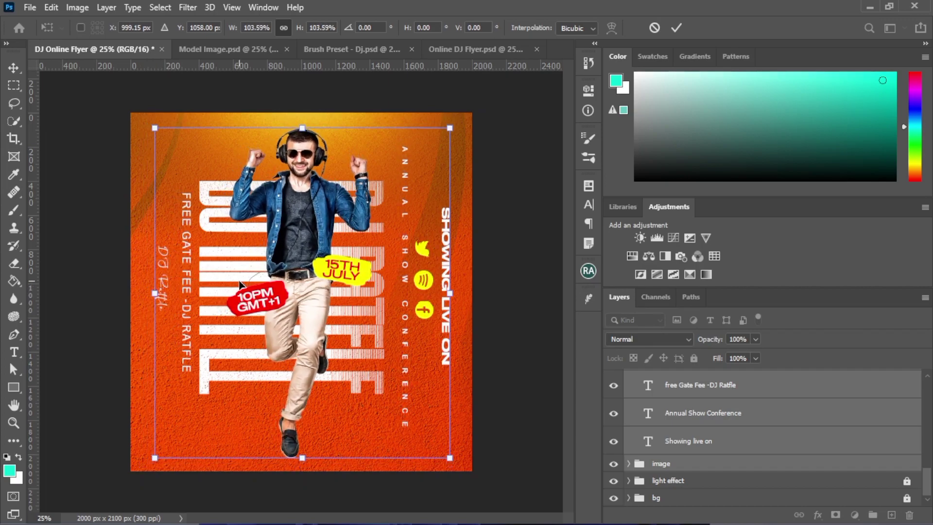
{"action": "key", "text": "Left"}
{"action": "key", "text": "Left"}
{"action": "key", "text": "Left"}
{"action": "key", "text": "Left"}
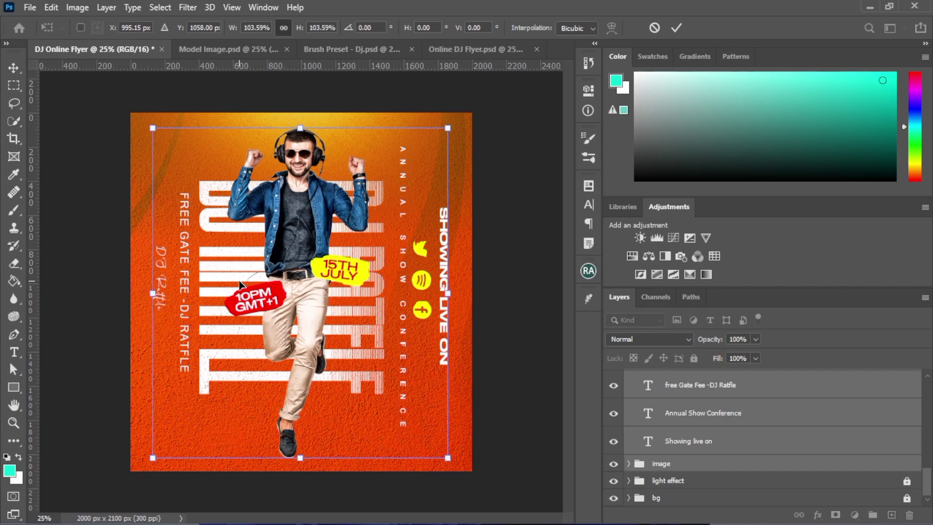
{"action": "key", "text": "Left"}
{"action": "key", "text": "Left"}
{"action": "key", "text": "Return"}
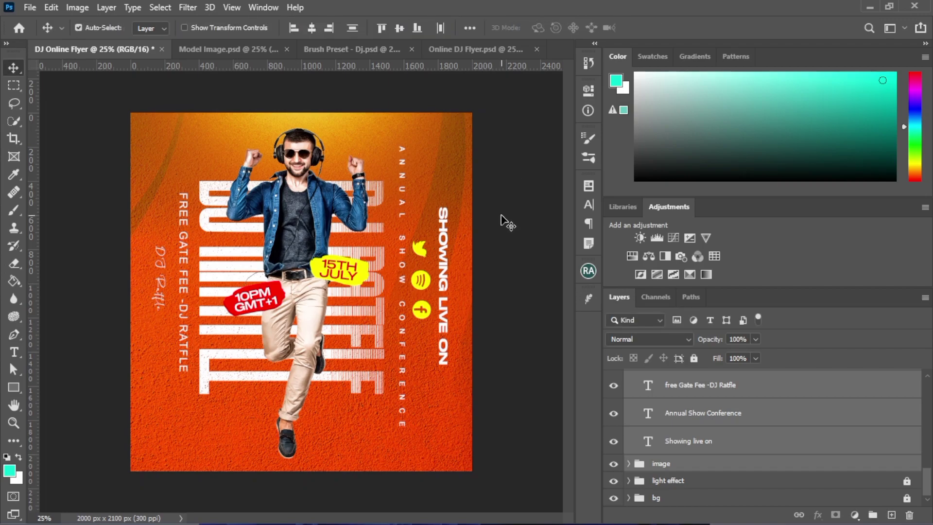
Nudge the selected texts, icons, brushes and model together slightly down the canvas
{"action": "key", "text": "ctrl+z"}
{"action": "key", "text": "ctrl+z"}
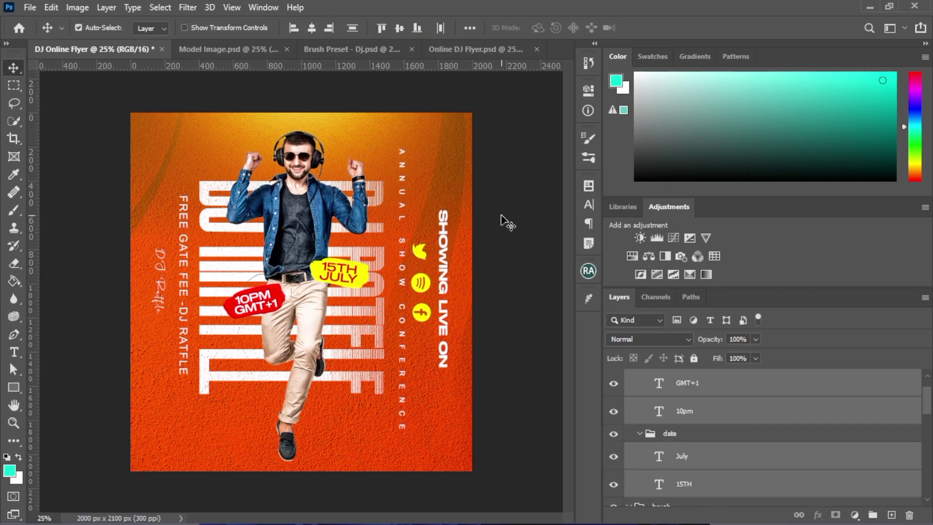
{"action": "key", "text": "ctrl+z"}
{"action": "key", "text": "ctrl+z"}
{"action": "key", "text": "ctrl+z"}
{"action": "key", "text": "ctrl+z"}
{"action": "key", "text": "ctrl+z"}
{"action": "key", "text": "ctrl+z"}
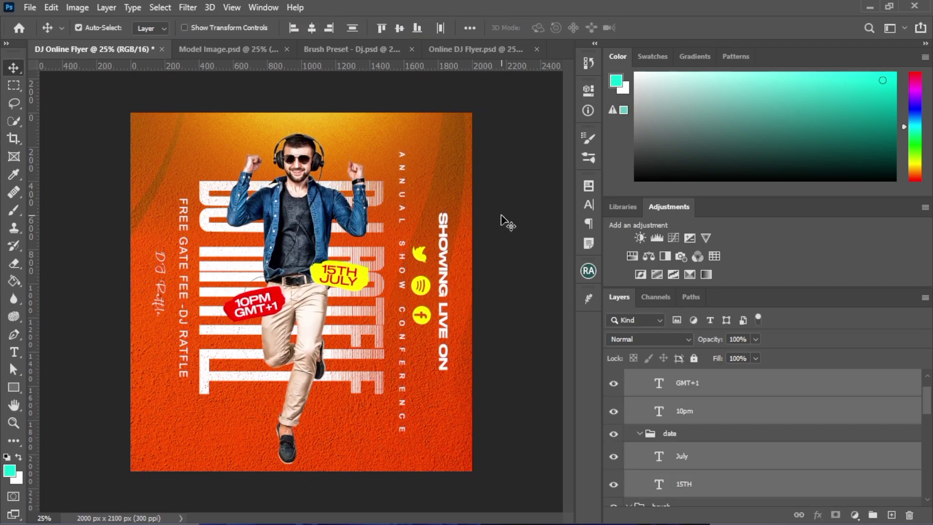
{"action": "key", "text": "ctrl+z"}
{"action": "key", "text": "ctrl+z"}
{"action": "key", "text": "ctrl+z"}
{"action": "key", "text": "ctrl+z"}
{"action": "key", "text": "ctrl+z"}
{"action": "key", "text": "ctrl+z"}
{"action": "key", "text": "ctrl+z"}
{"action": "key", "text": "ctrl+z"}
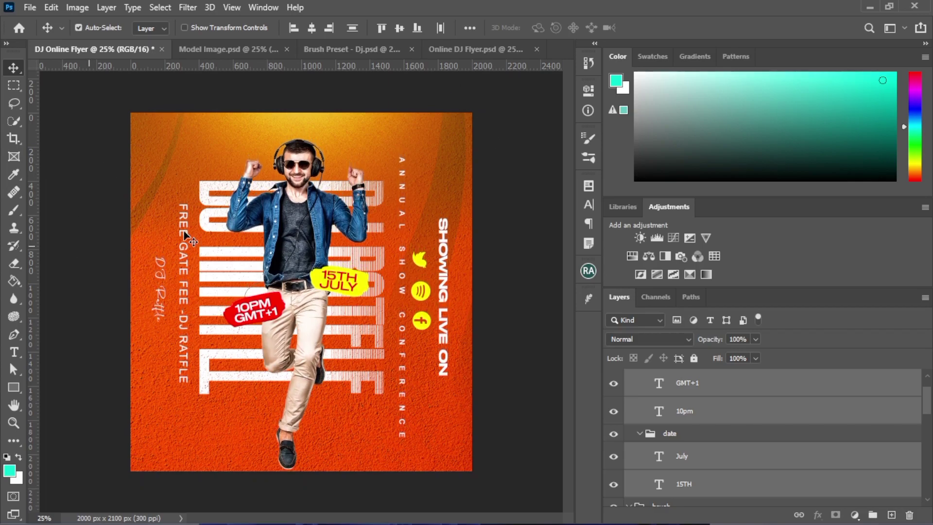
Move the model cutout up slightly on its own
{"action": "left_click", "coordinate": [294, 246]}
{"action": "left_click_drag", "start_coordinate": [294, 246], "coordinate": [294, 238]}
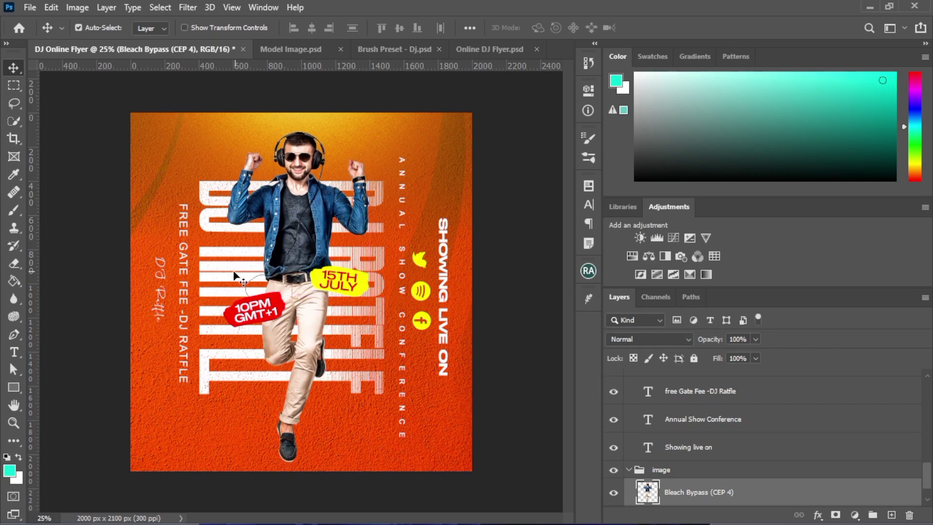
Deselect the model cutout, then unlock and expand the "bg" group
{"action": "left_click", "coordinate": [515, 369]}
{"action": "scroll", "coordinate": [666, 464], "scroll_direction": "down", "scroll_amount": 1}
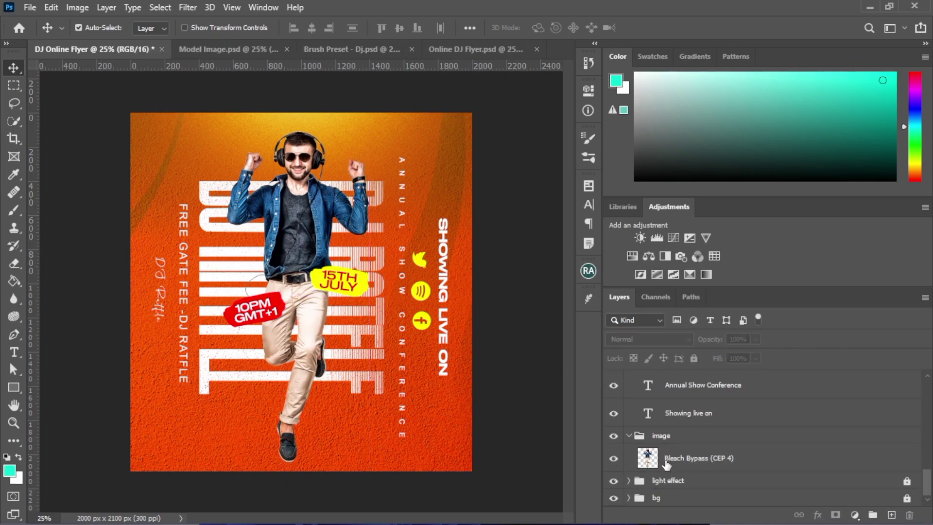
{"action": "left_click", "coordinate": [906, 498]}
{"action": "left_click", "coordinate": [628, 498]}
{"action": "scroll", "coordinate": [691, 472], "scroll_direction": "down", "scroll_amount": 1}
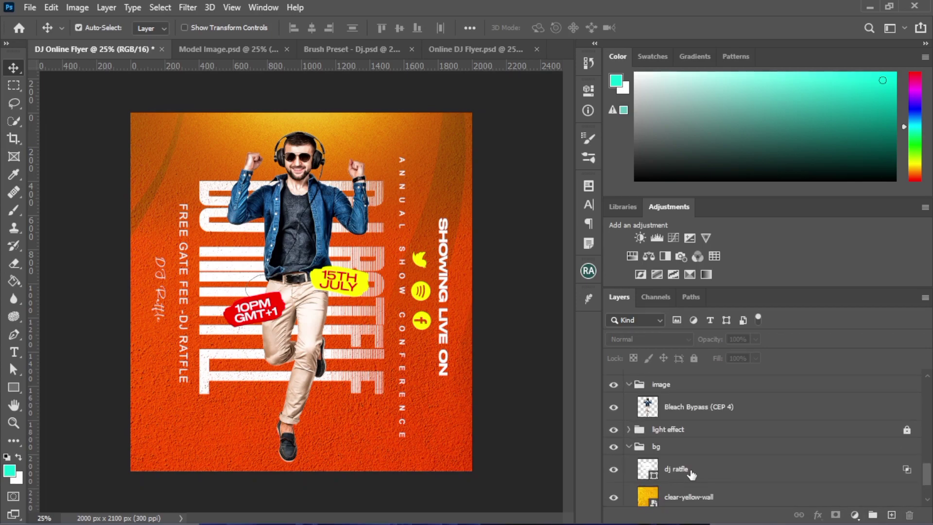
Enlarge the "dj ratfle" shape in the "bg" group proportionally to 106.29%
{"action": "left_click", "coordinate": [691, 473]}
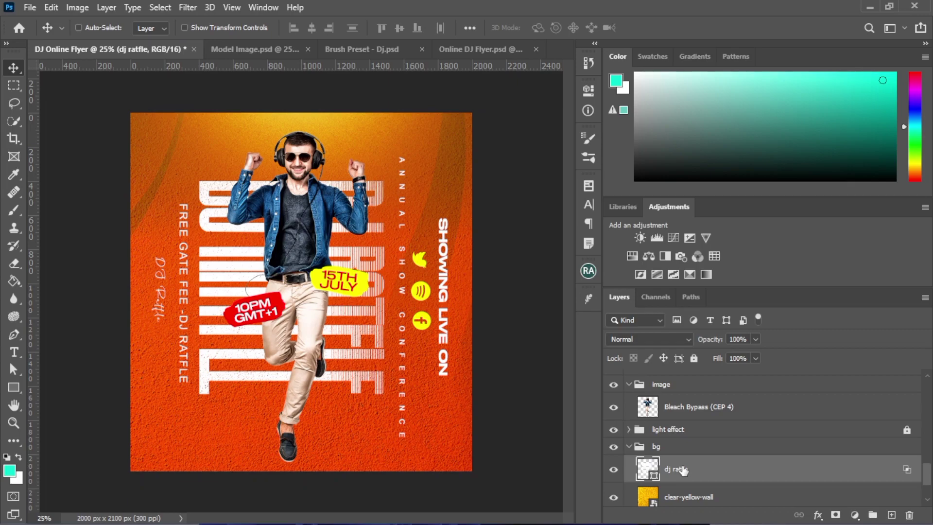
{"action": "key", "text": "ctrl+t"}
{"action": "left_click_drag", "start_coordinate": [384, 290], "coordinate": [393, 289]}
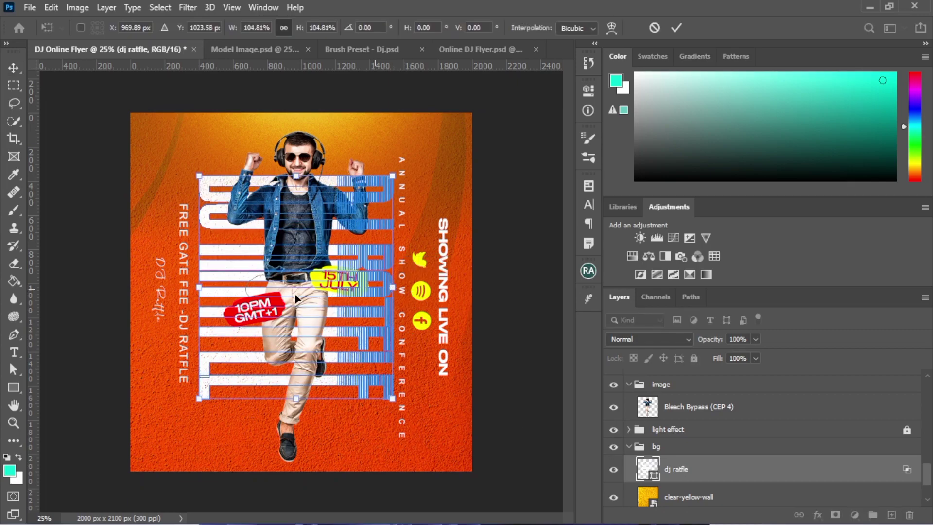
{"action": "left_click_drag", "start_coordinate": [199, 289], "coordinate": [197, 288]}
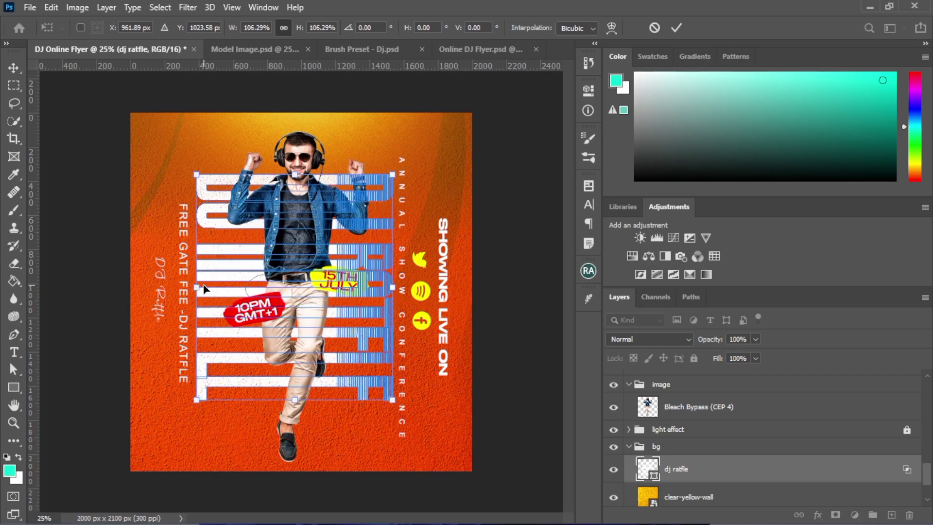
{"action": "key", "text": "Return"}
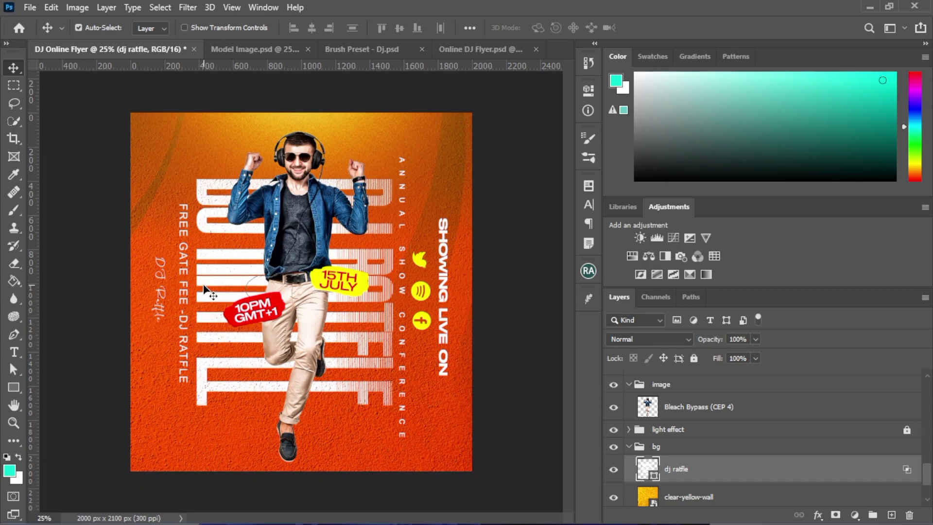
Nudge the "free Gate Fee -DJ Ratfle" text and the large "dj ratfle" shape slightly to the left
{"action": "left_click", "coordinate": [181, 263]}
{"action": "key", "text": "shift+Left"}
{"action": "key", "text": "shift+Left"}
{"action": "key", "text": "shift+Left"}
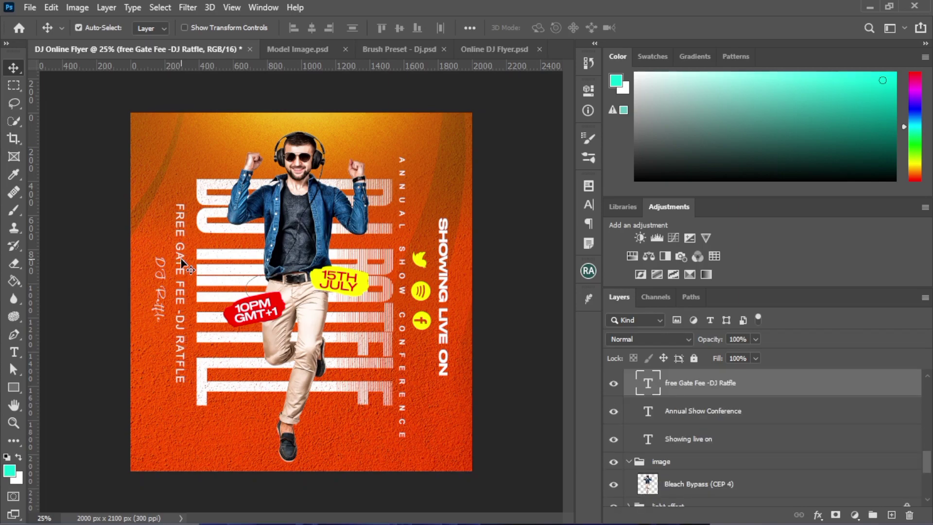
{"action": "left_click", "coordinate": [228, 285]}
{"action": "key", "text": "shift+Left"}
{"action": "key", "text": "shift+Left"}
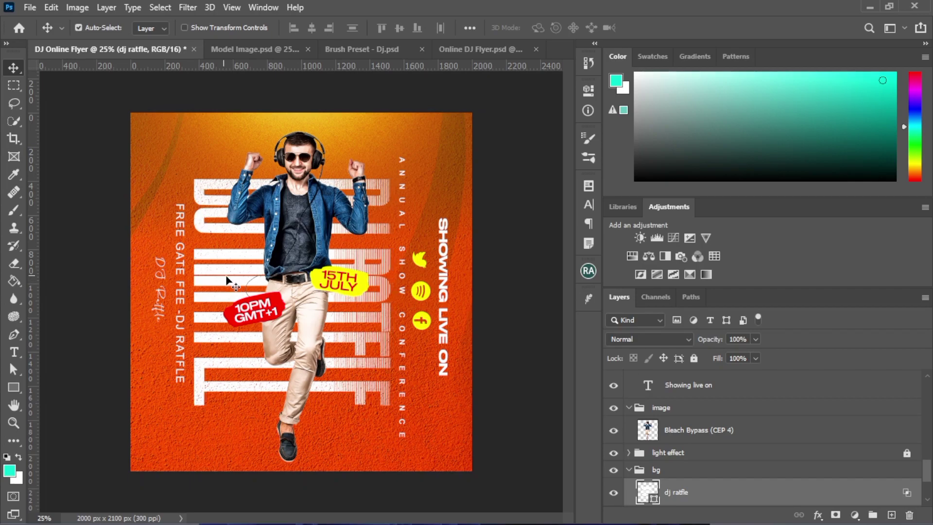
Nudge the model cutout slightly to the left
{"action": "left_click", "coordinate": [307, 234]}
{"action": "key", "text": "shift+Left"}
{"action": "key", "text": "shift+Left"}
{"action": "key", "text": "shift+Left"}
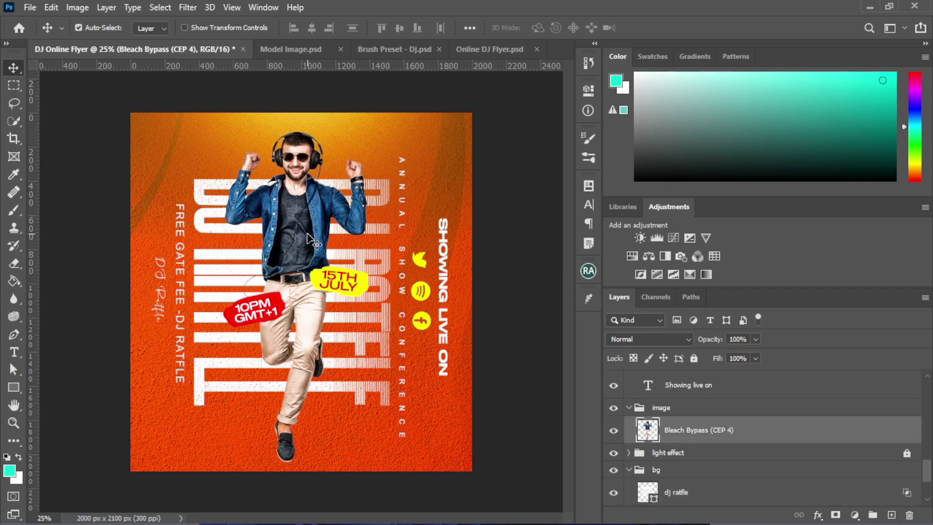
{"action": "key", "text": "shift+Left"}
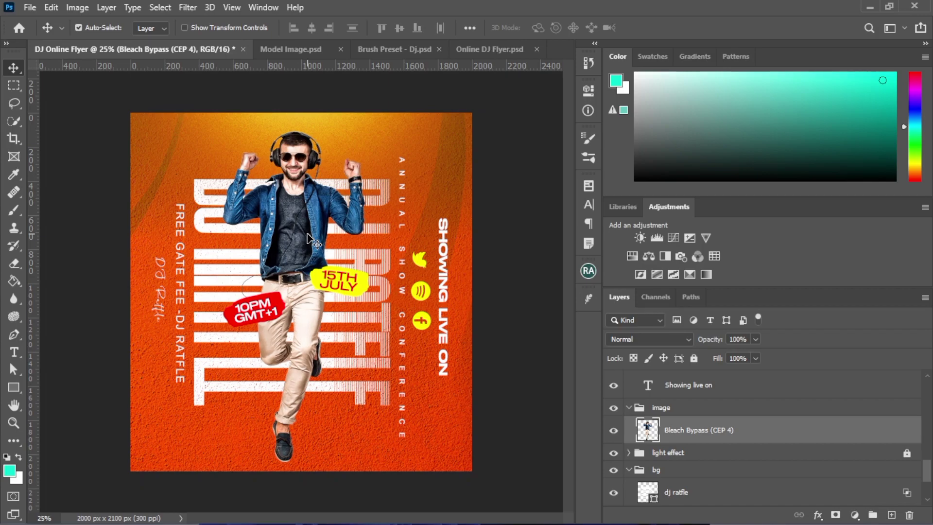
{"action": "key", "text": "shift+Left"}
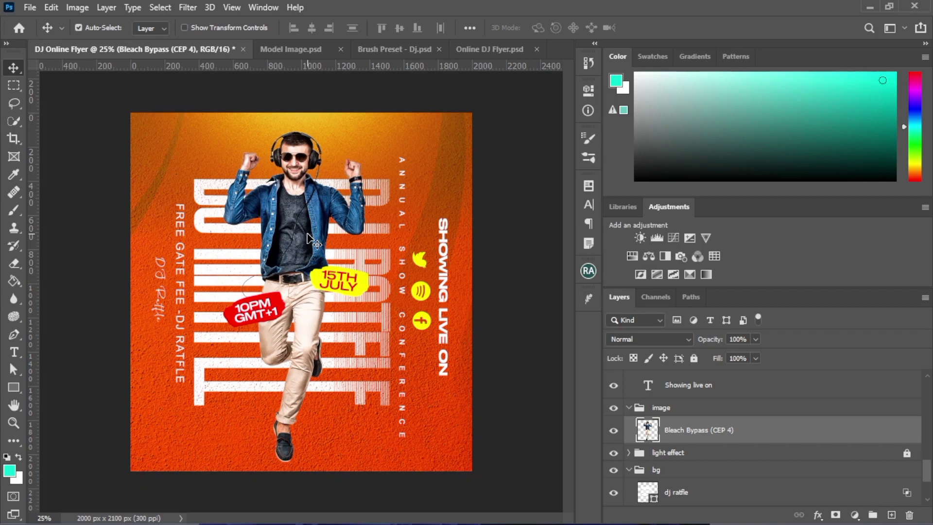
{"action": "left_click", "coordinate": [403, 257]}
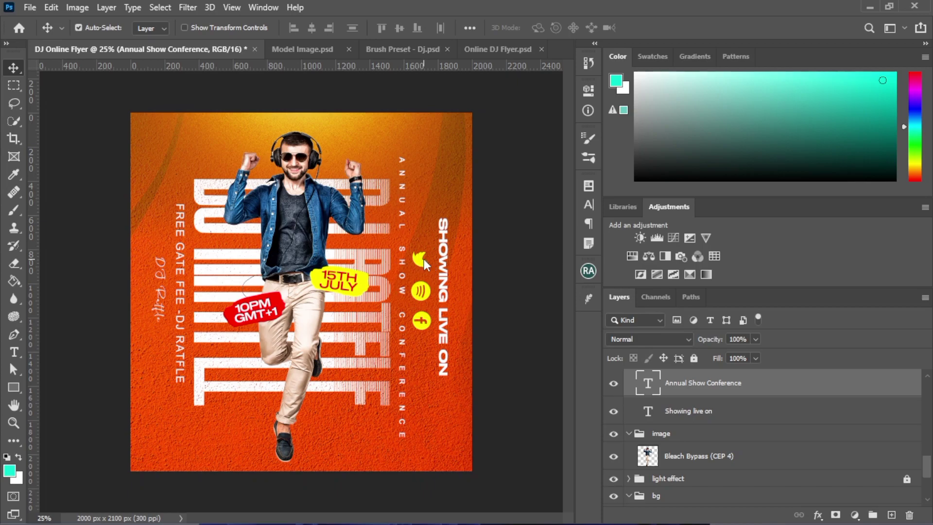
{"action": "left_click", "coordinate": [444, 257]}
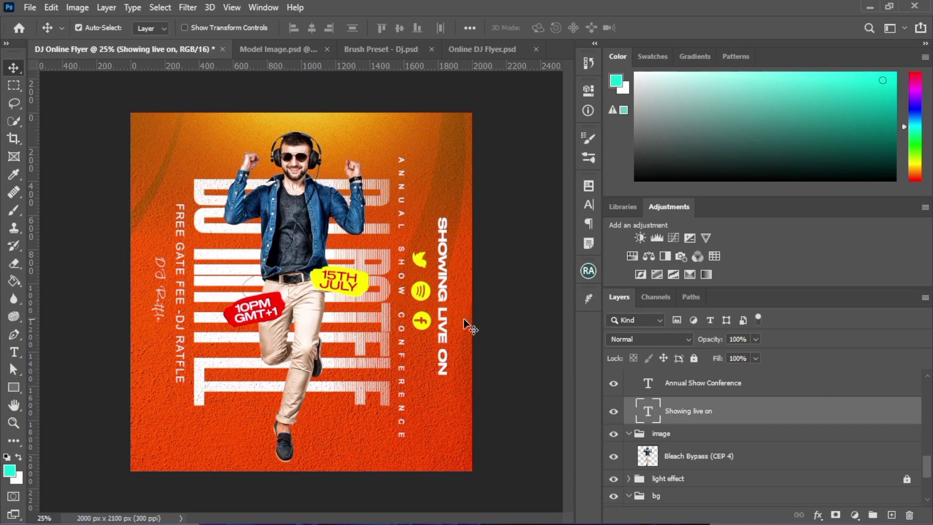
Collapse the "image", "bg", "text", "social media icons", "brush" and "info" layer groups
{"action": "left_click", "coordinate": [629, 437]}
{"action": "left_click", "coordinate": [628, 433]}
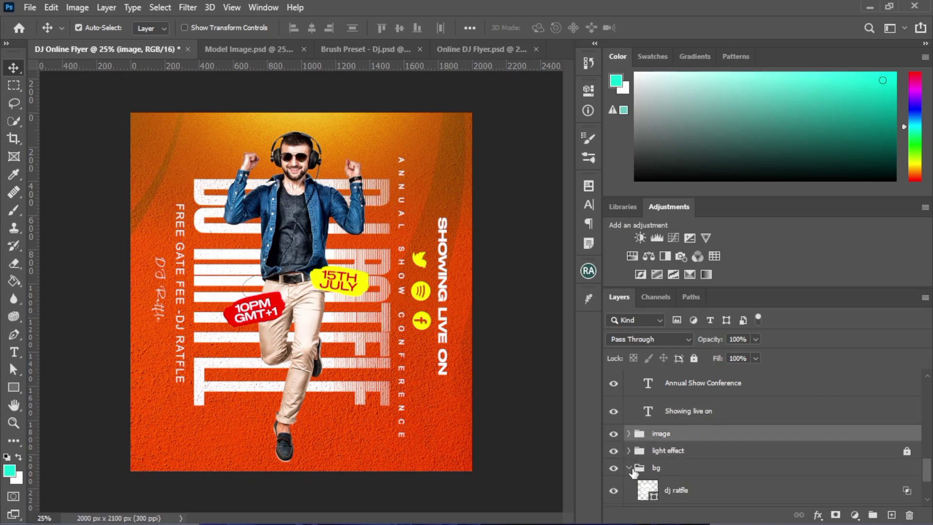
{"action": "left_click", "coordinate": [629, 469]}
{"action": "scroll", "coordinate": [690, 448], "scroll_direction": "up", "scroll_amount": 3}
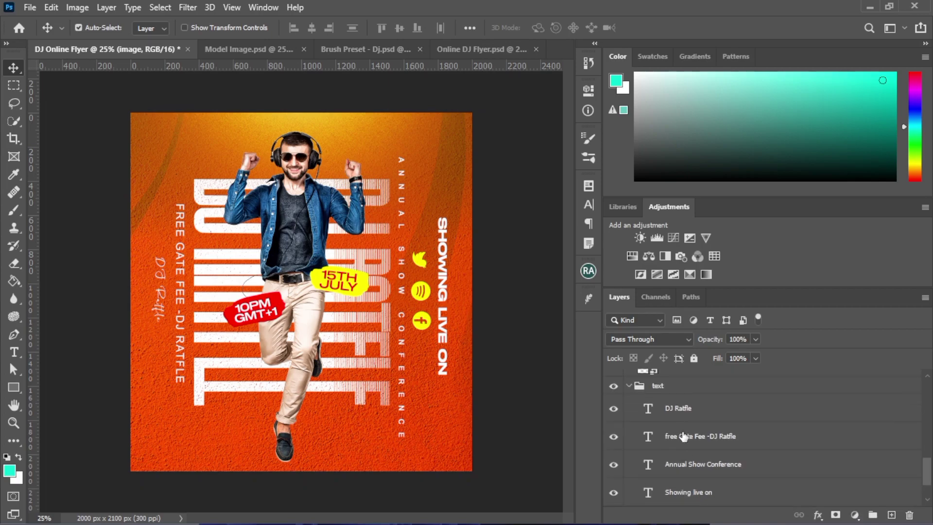
{"action": "left_click", "coordinate": [628, 420]}
{"action": "scroll", "coordinate": [628, 418], "scroll_direction": "up", "scroll_amount": 3}
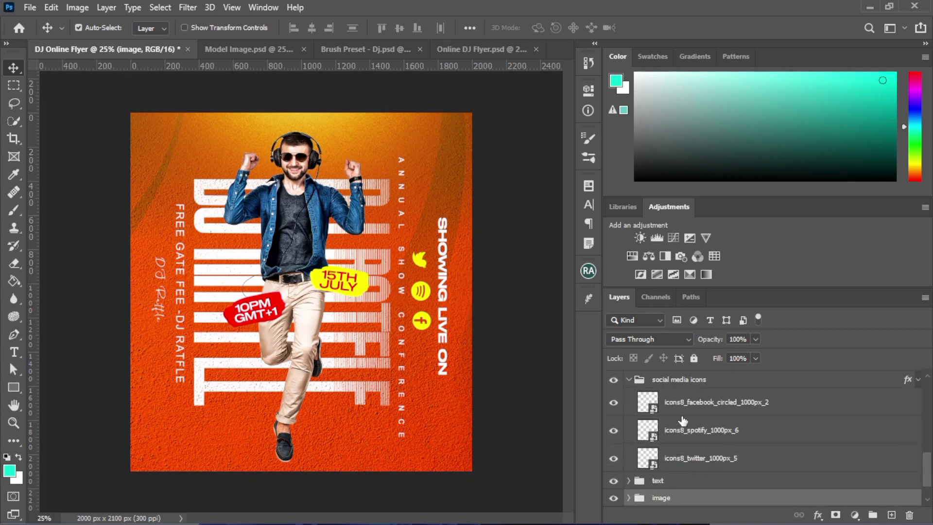
{"action": "left_click", "coordinate": [628, 415]}
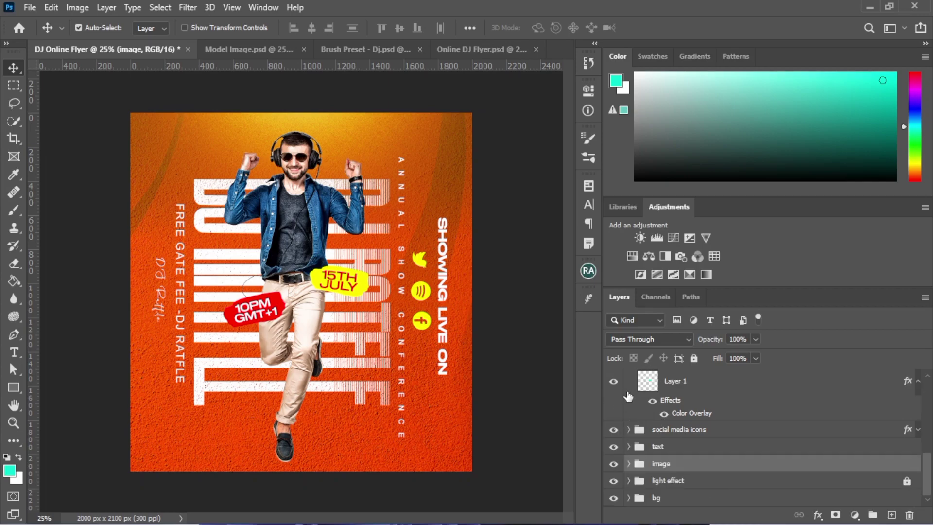
{"action": "scroll", "coordinate": [631, 399], "scroll_direction": "up", "scroll_amount": 3}
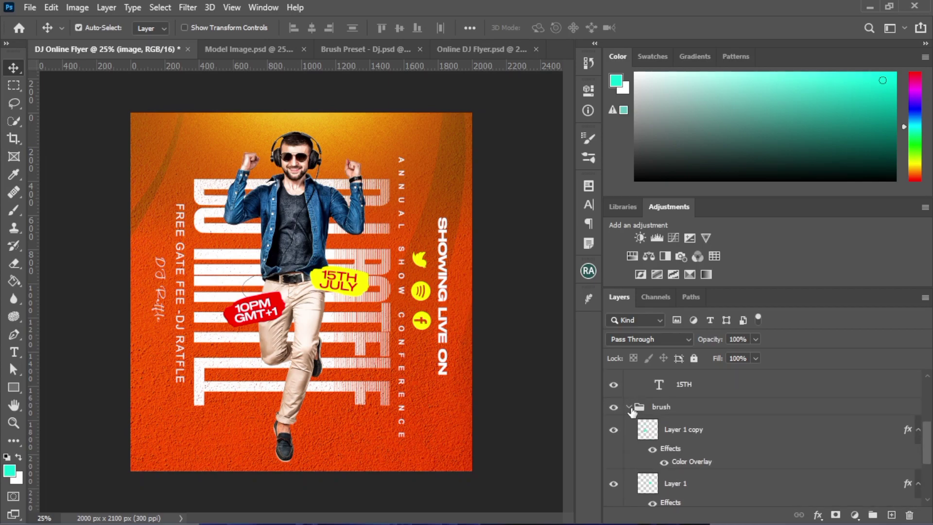
{"action": "left_click", "coordinate": [629, 408]}
{"action": "scroll", "coordinate": [666, 399], "scroll_direction": "up", "scroll_amount": 3}
{"action": "scroll", "coordinate": [666, 399], "scroll_direction": "up", "scroll_amount": 3}
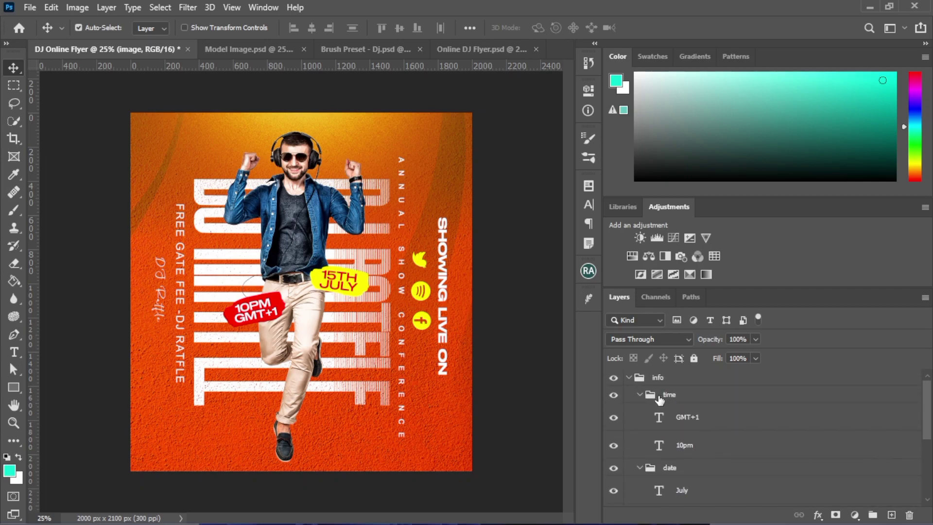
{"action": "left_click", "coordinate": [629, 380]}
Add a Levels adjustment above the "info" group, lowering the white input level to about 229 and slightly darkening the midtones
{"action": "left_click", "coordinate": [677, 379]}
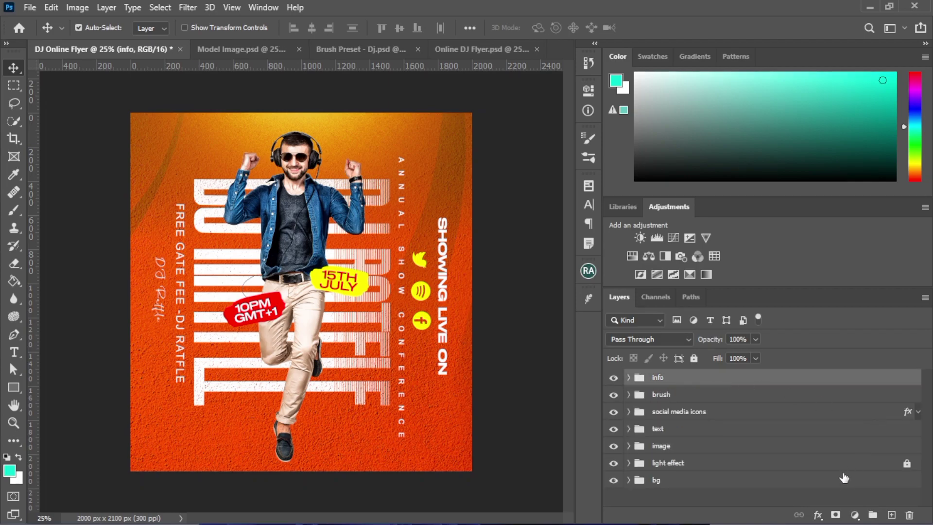
{"action": "left_click", "coordinate": [854, 514]}
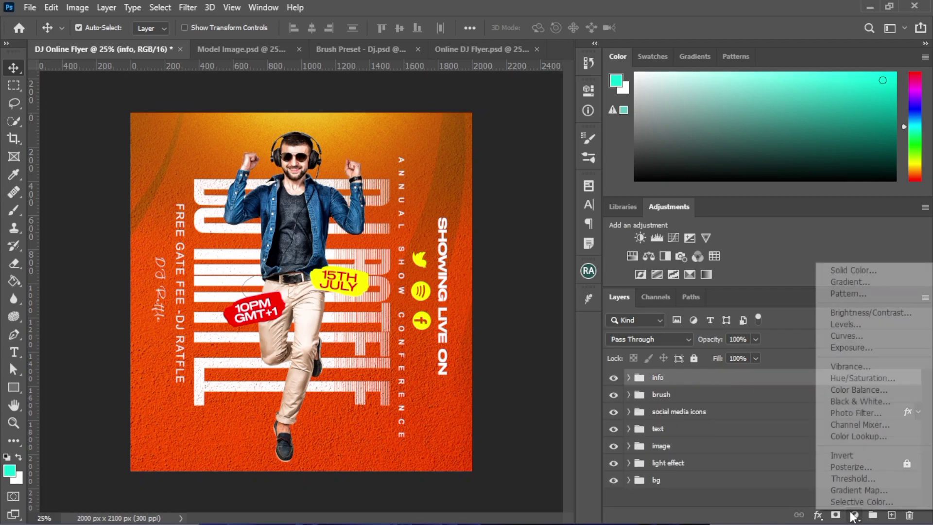
{"action": "left_click", "coordinate": [853, 324]}
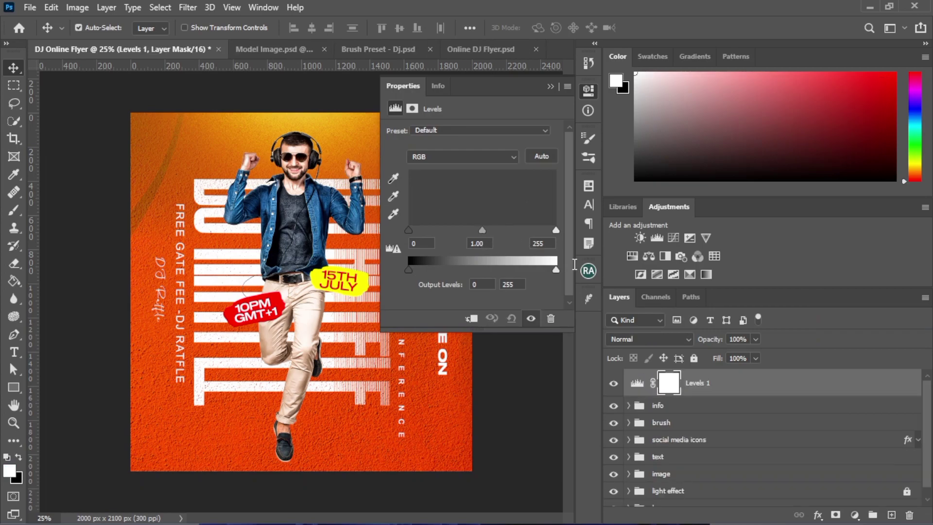
{"action": "mouse_move", "coordinate": [557, 230]}
{"action": "left_mouse_down"}
{"action": "mouse_move", "coordinate": [532, 227]}
{"action": "mouse_move", "coordinate": [541, 229]}
{"action": "left_mouse_up"}
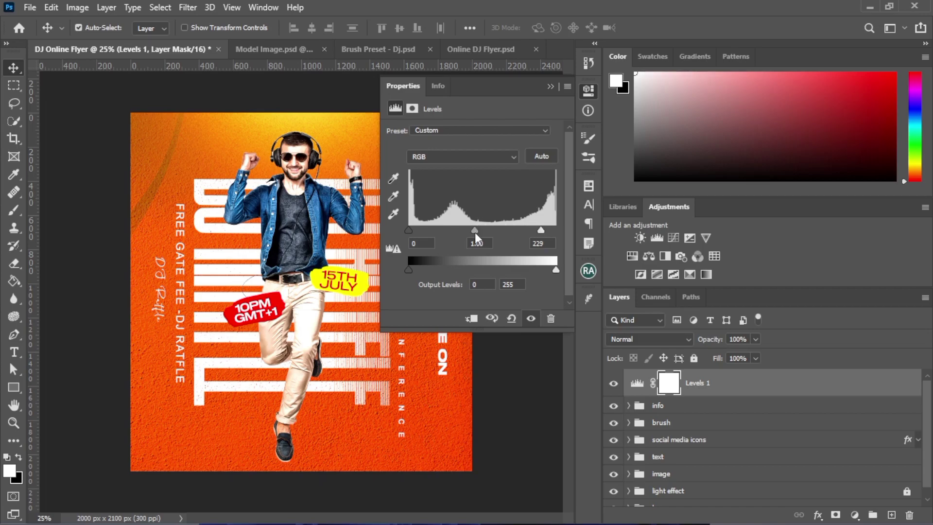
{"action": "left_click_drag", "start_coordinate": [475, 230], "coordinate": [480, 229]}
{"action": "left_click_drag", "start_coordinate": [410, 231], "coordinate": [410, 229]}
{"action": "left_click_drag", "start_coordinate": [541, 229], "coordinate": [543, 230]}
{"action": "left_click", "coordinate": [550, 86]}
Add a Brightness/Contrast adjustment above the Levels layer with brightness about 45 and contrast about 20
{"action": "left_click", "coordinate": [855, 516]}
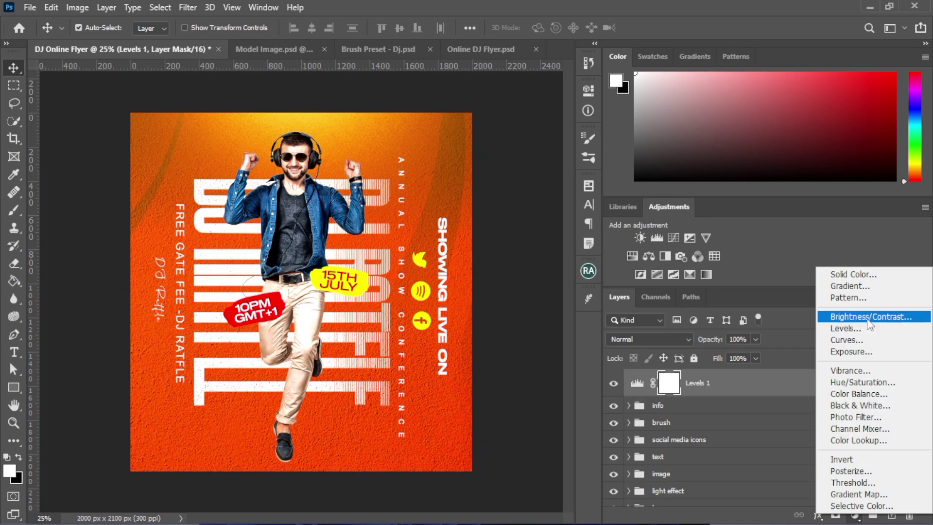
{"action": "left_click", "coordinate": [869, 323]}
{"action": "left_click_drag", "start_coordinate": [481, 168], "coordinate": [469, 168]}
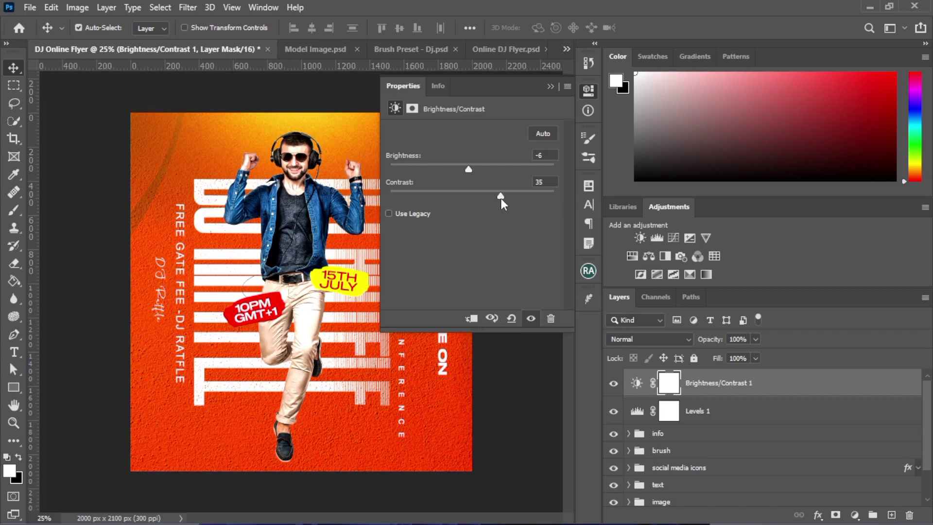
{"action": "left_click_drag", "start_coordinate": [469, 168], "coordinate": [497, 171]}
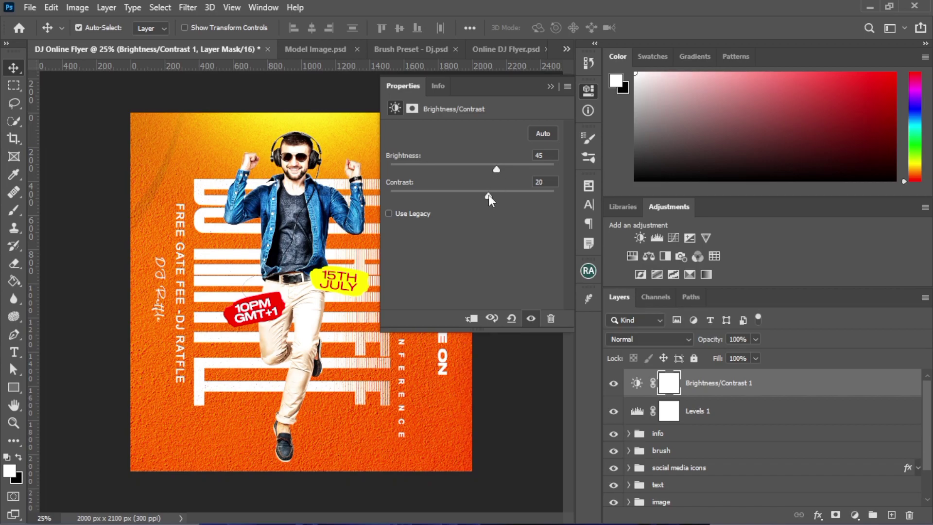
{"action": "left_click_drag", "start_coordinate": [497, 168], "coordinate": [500, 168]}
{"action": "left_click", "coordinate": [550, 87]}
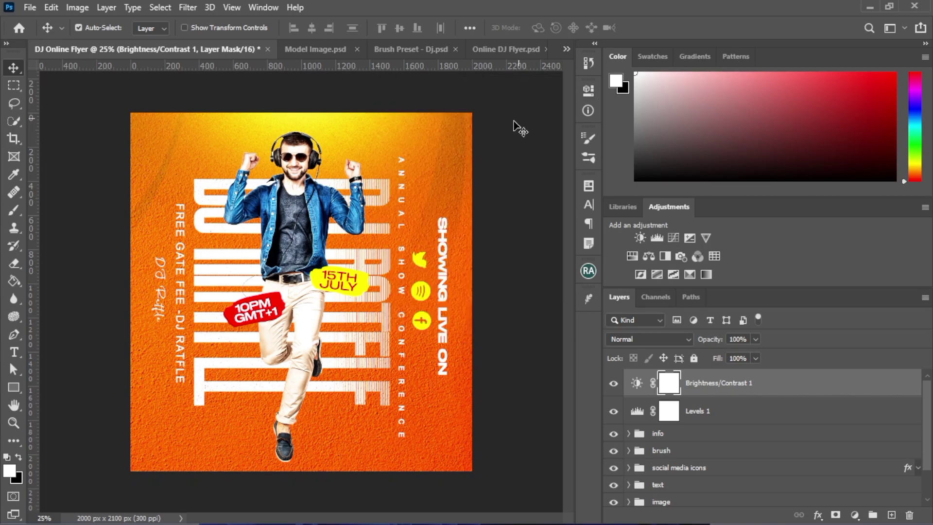
Change the font of the "15TH" date text to Sequel100Black-65
{"action": "left_click", "coordinate": [339, 279]}
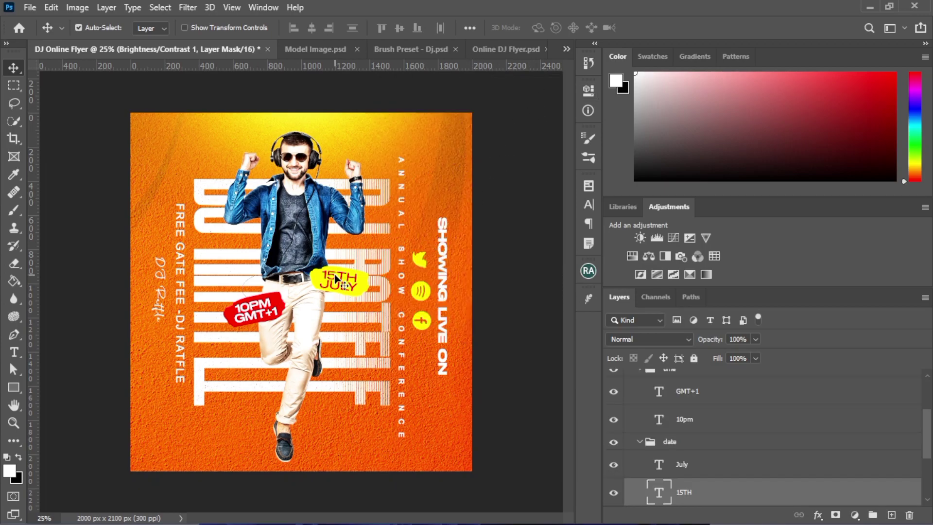
{"action": "left_click", "coordinate": [589, 205]}
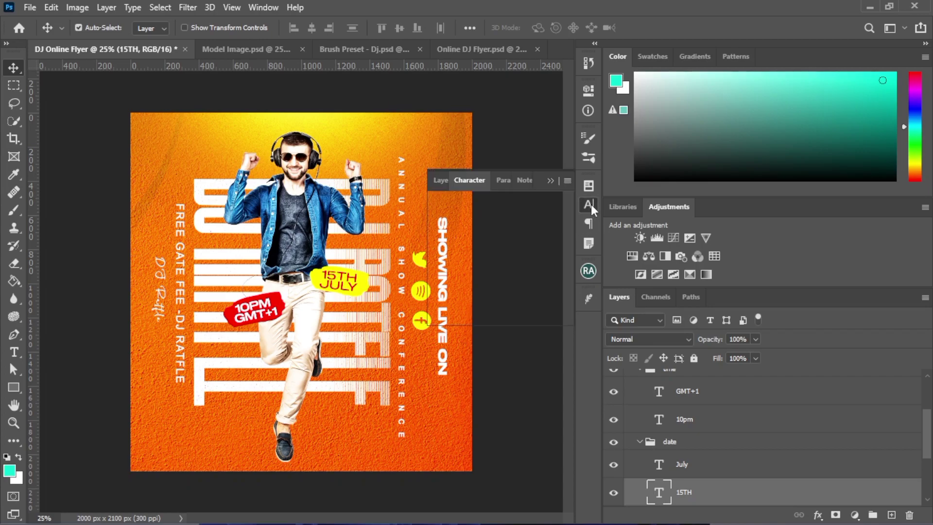
{"action": "left_click", "coordinate": [257, 310]}
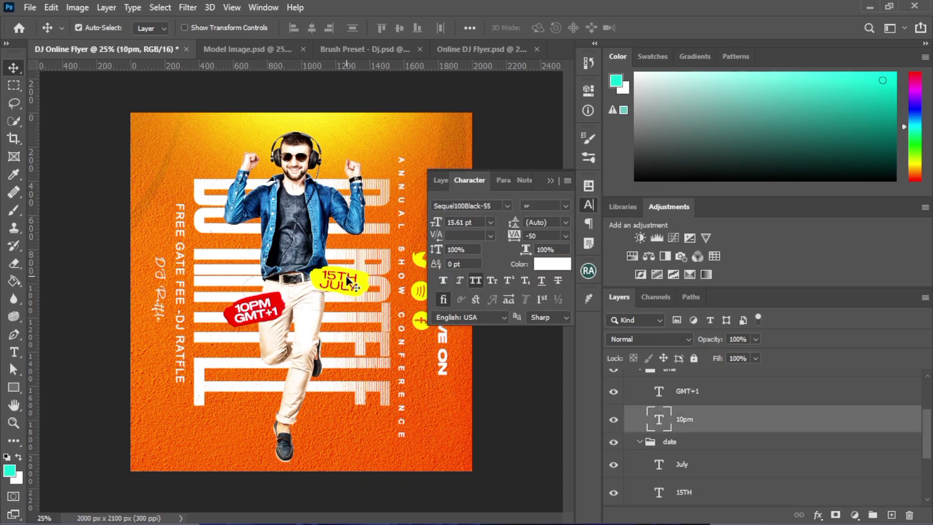
{"action": "double_click", "coordinate": [498, 204]}
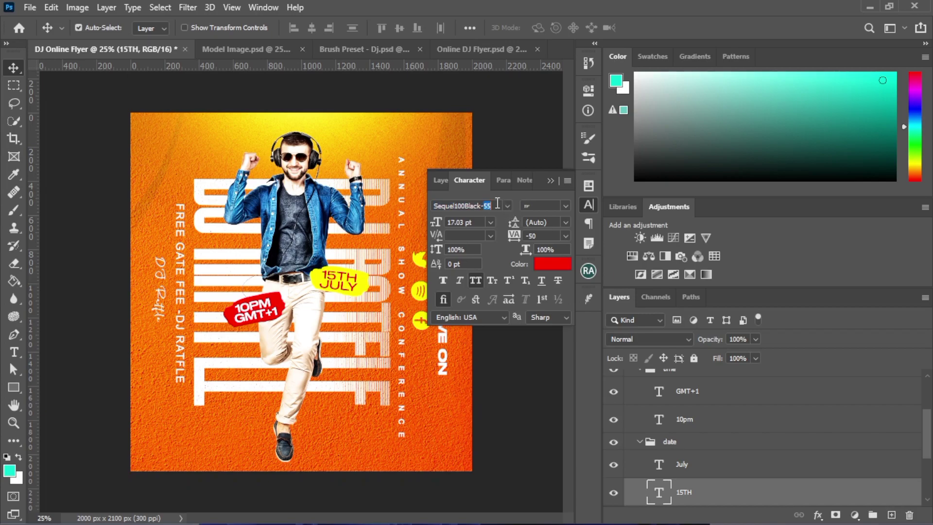
{"action": "type", "text": "65"}
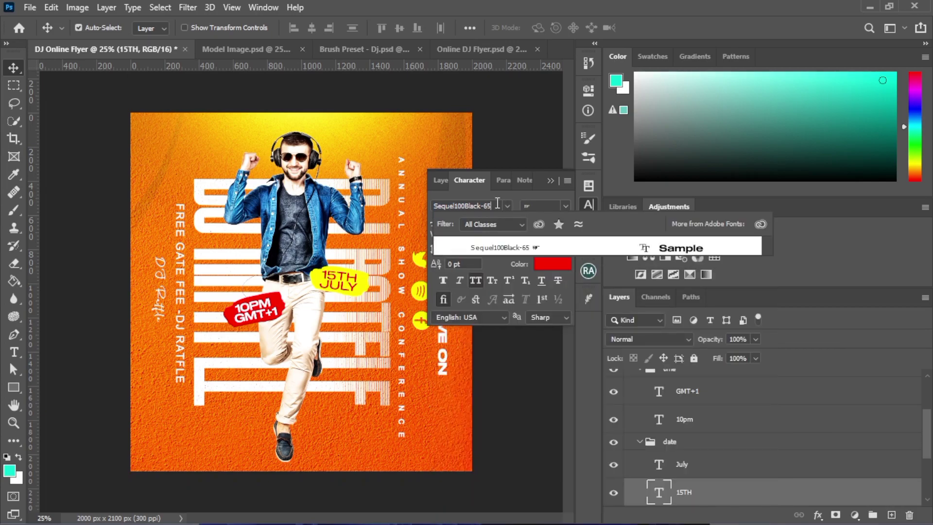
{"action": "key", "text": "Return"}
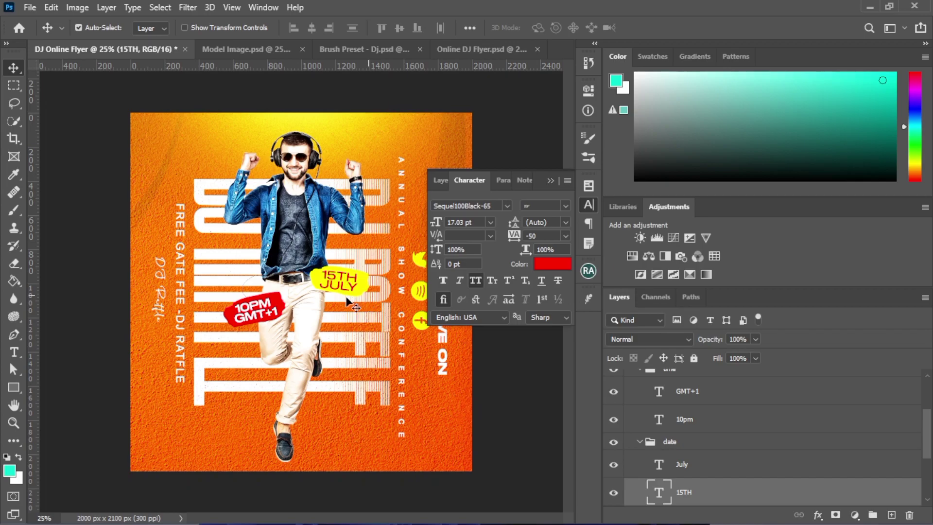
Change the font of the "July" text to Sequel100Black-65 and select the "date" group
{"action": "left_click", "coordinate": [344, 291]}
{"action": "left_click", "coordinate": [493, 207]}
{"action": "double_click", "coordinate": [493, 207]}
{"action": "type", "text": "65"}
{"action": "key", "text": "Return"}
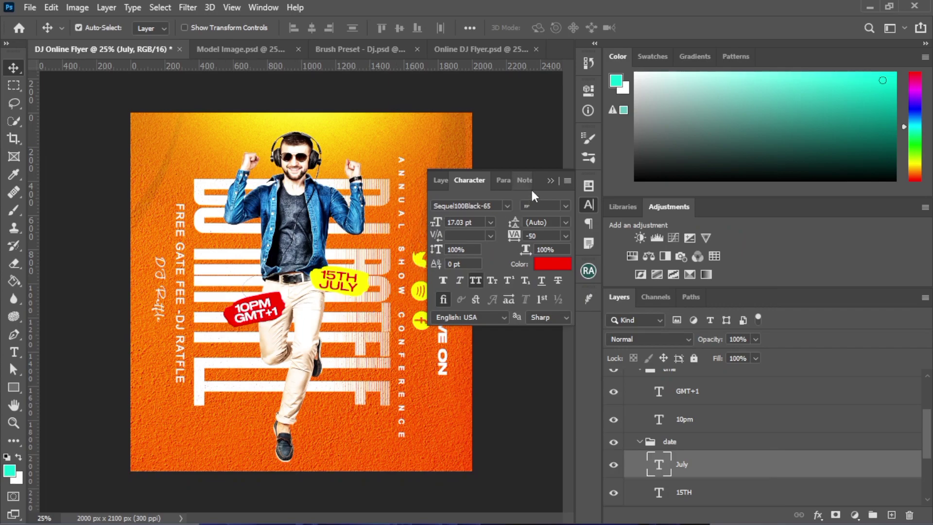
{"action": "left_click", "coordinate": [551, 180]}
{"action": "left_click", "coordinate": [637, 445]}
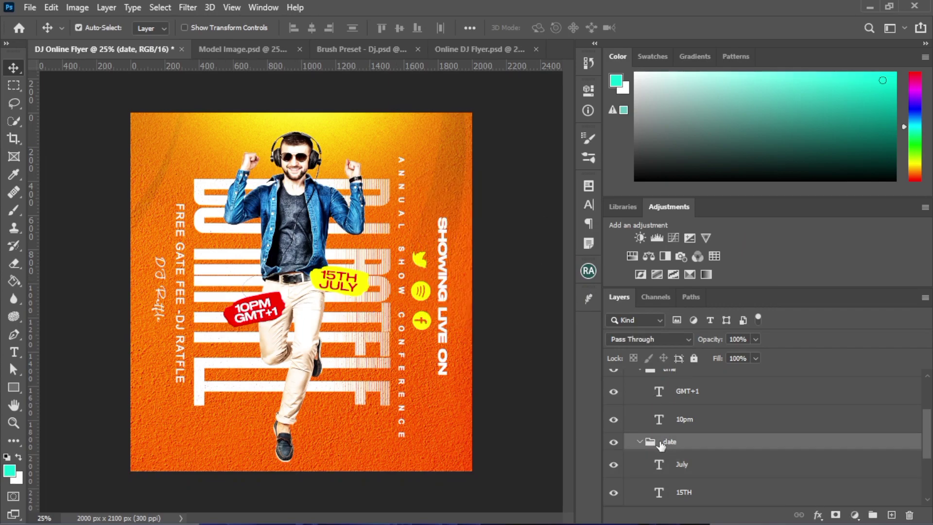
Collapse the "date" group and the "info" group that contains it
{"action": "left_click", "coordinate": [640, 443]}
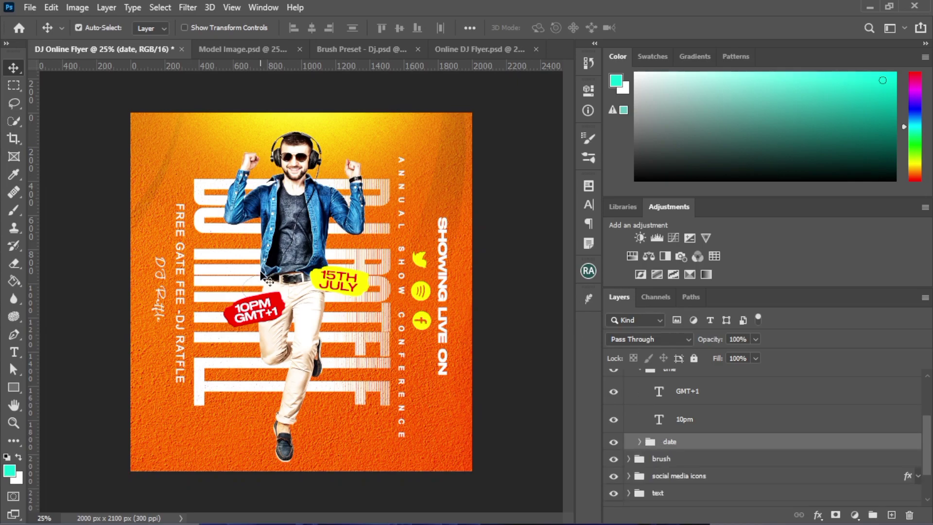
{"action": "scroll", "coordinate": [686, 386], "scroll_direction": "up", "scroll_amount": 3}
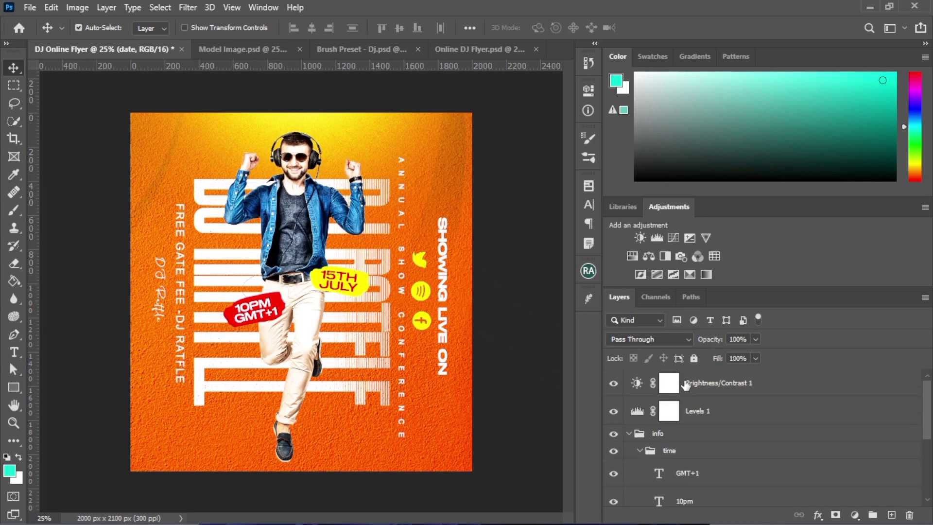
{"action": "left_click", "coordinate": [632, 436]}
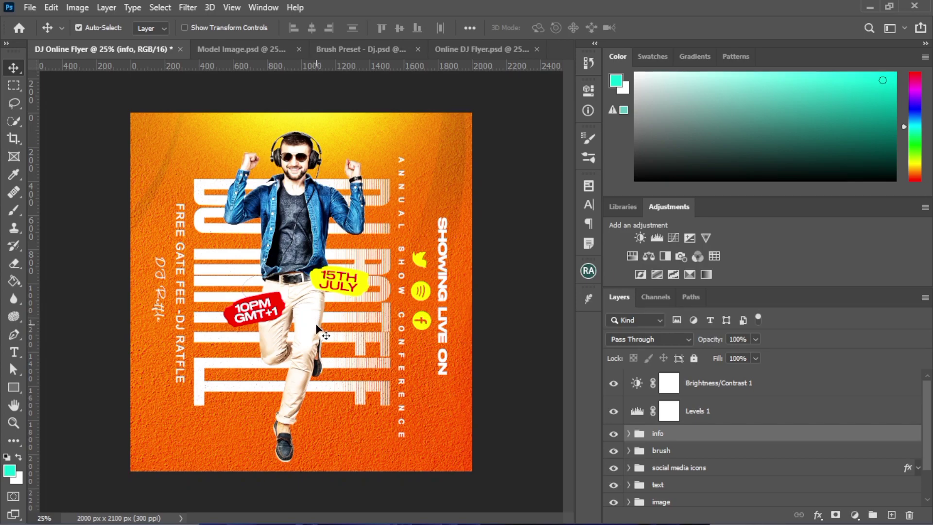
Group the Brightness/Contrast and Levels adjustment layers and name the group "adjustment"
{"action": "left_click", "coordinate": [710, 384]}
{"action": "left_click", "coordinate": [704, 411], "text": "shift"}
{"action": "key", "text": "ctrl+g"}
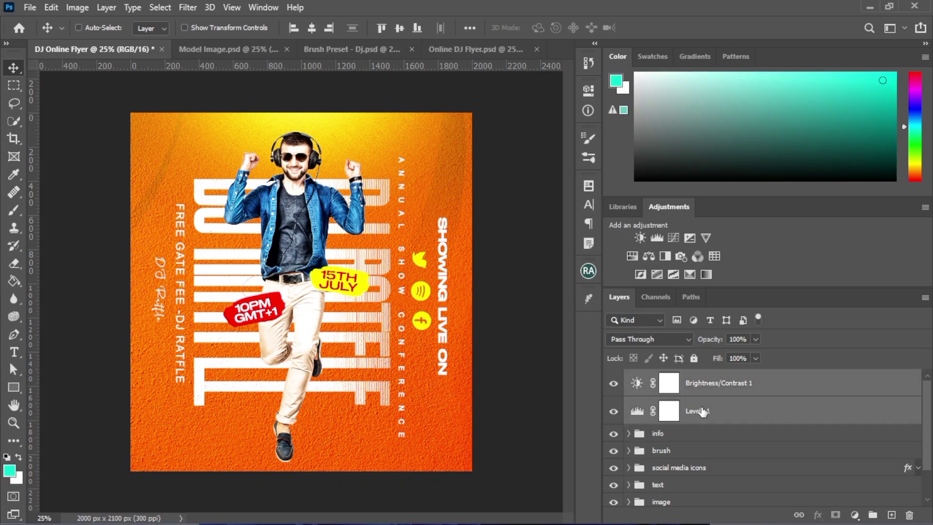
{"action": "double_click", "coordinate": [658, 382]}
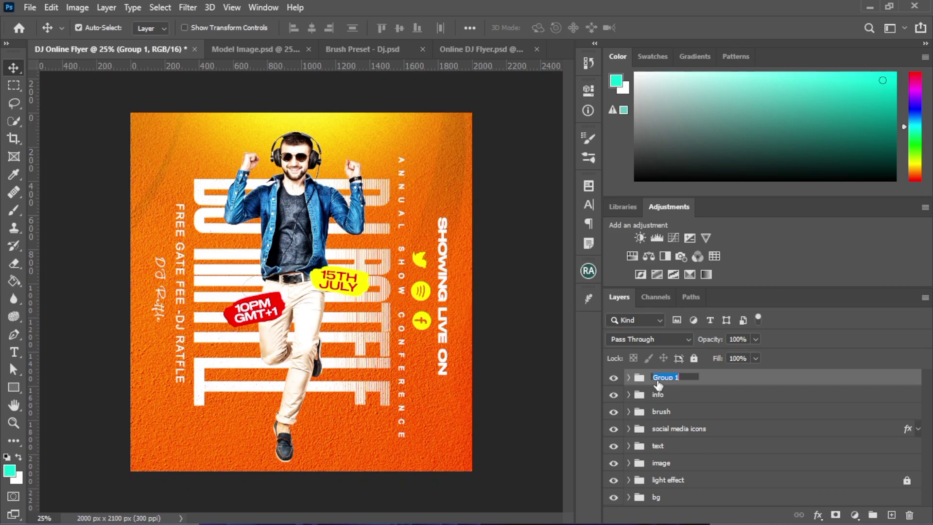
{"action": "type", "text": "adjustment"}
{"action": "key", "text": "Return"}
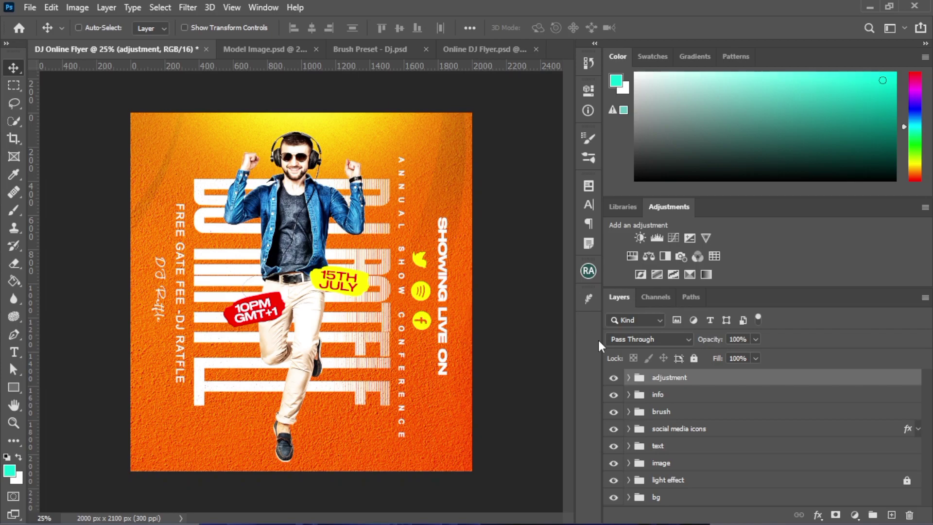
Stamp all visible layers into a new top layer and set its Texture to +26 in the Camera Raw Filter
{"action": "key", "text": "ctrl+shift+alt+e"}
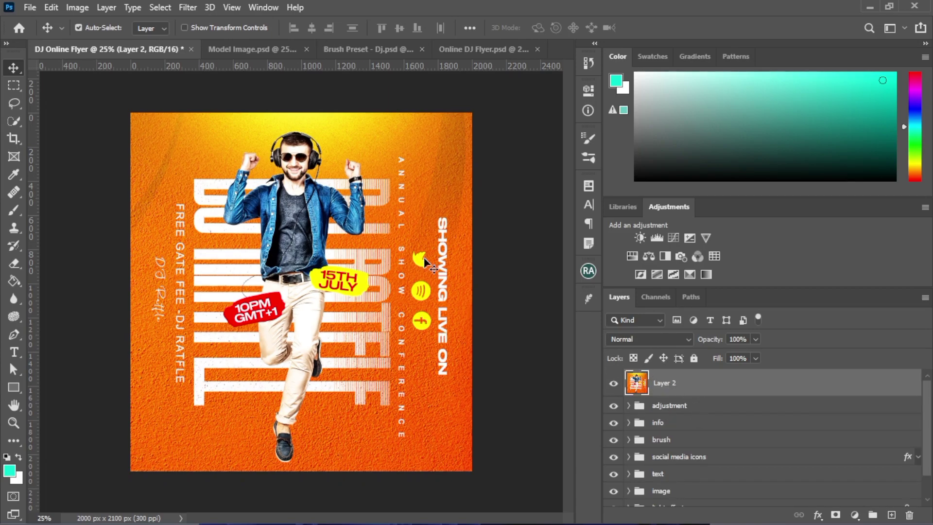
{"action": "left_click", "coordinate": [185, 8]}
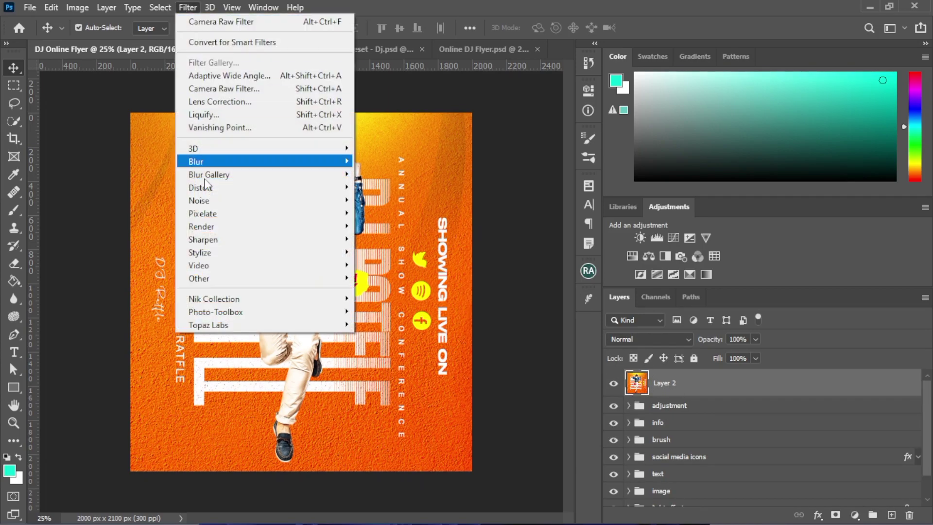
{"action": "left_click", "coordinate": [233, 88]}
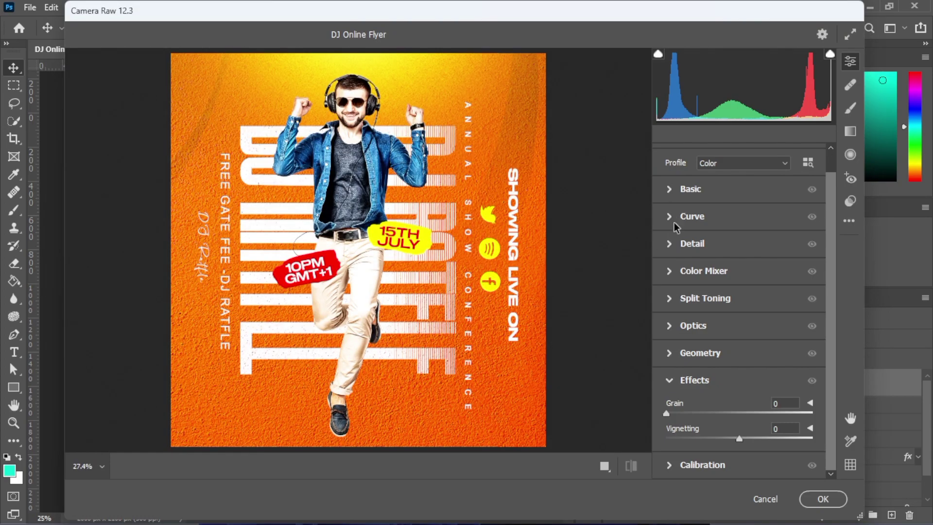
{"action": "left_click", "coordinate": [675, 192]}
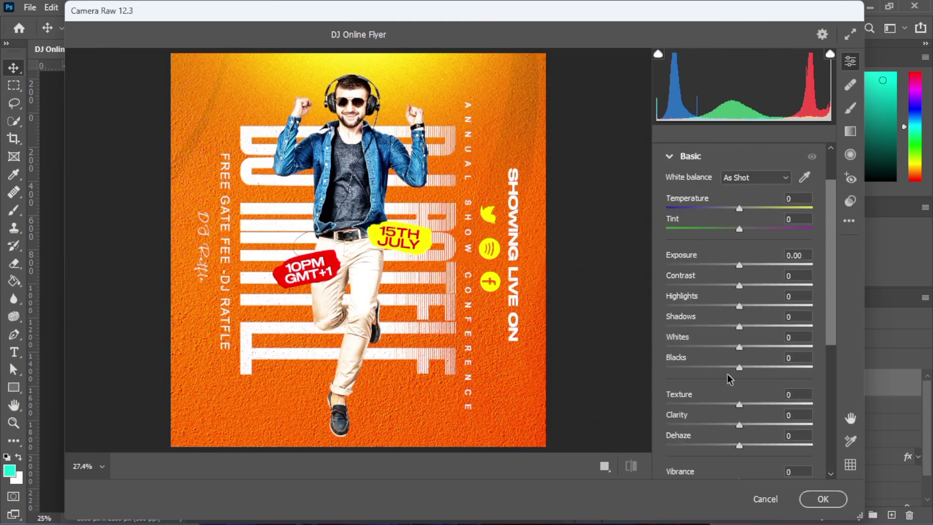
{"action": "scroll", "coordinate": [737, 373], "scroll_direction": "down", "scroll_amount": 1}
{"action": "left_click_drag", "start_coordinate": [740, 372], "coordinate": [760, 374]}
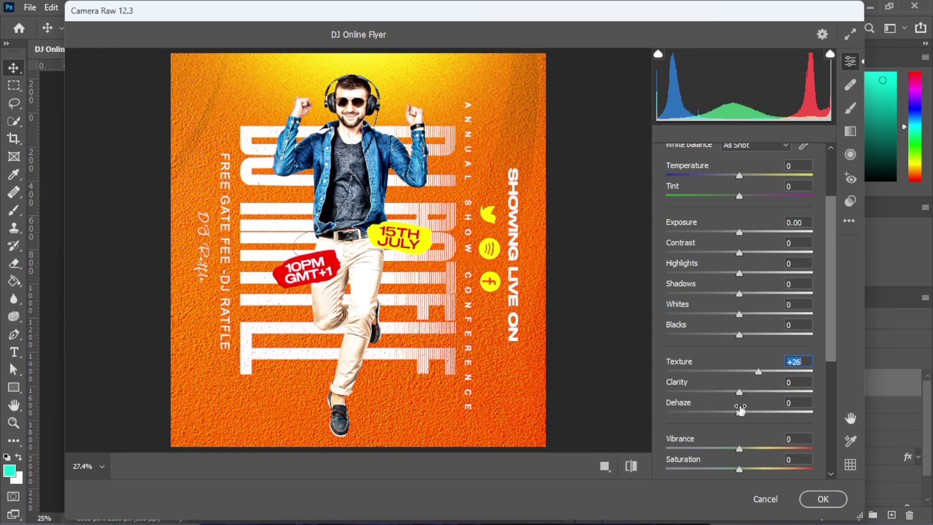
Set the Camera Raw detail to Sharpening 86, Noise Reduction 63 and Color Noise Reduction 27, and apply the filter
{"action": "scroll", "coordinate": [700, 333], "scroll_direction": "down", "scroll_amount": 1}
{"action": "scroll", "coordinate": [701, 332], "scroll_direction": "down", "scroll_amount": 5}
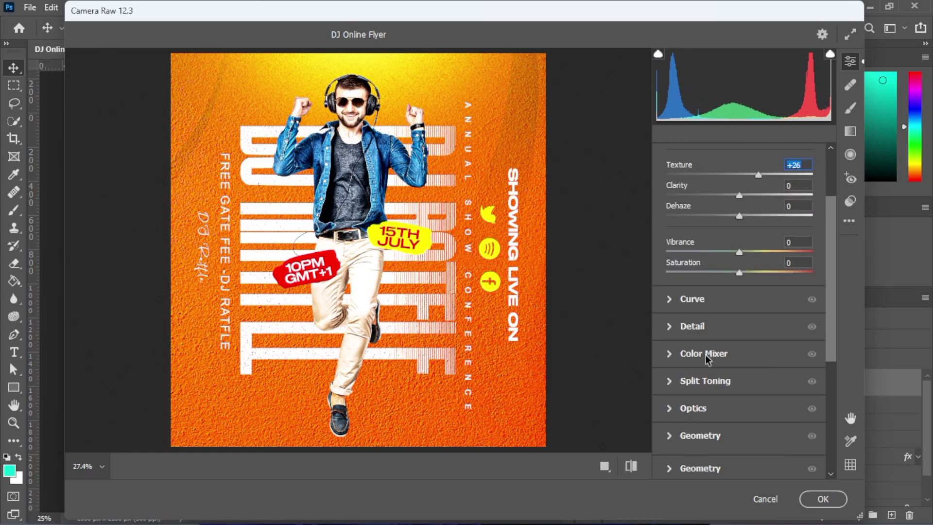
{"action": "left_click", "coordinate": [669, 303]}
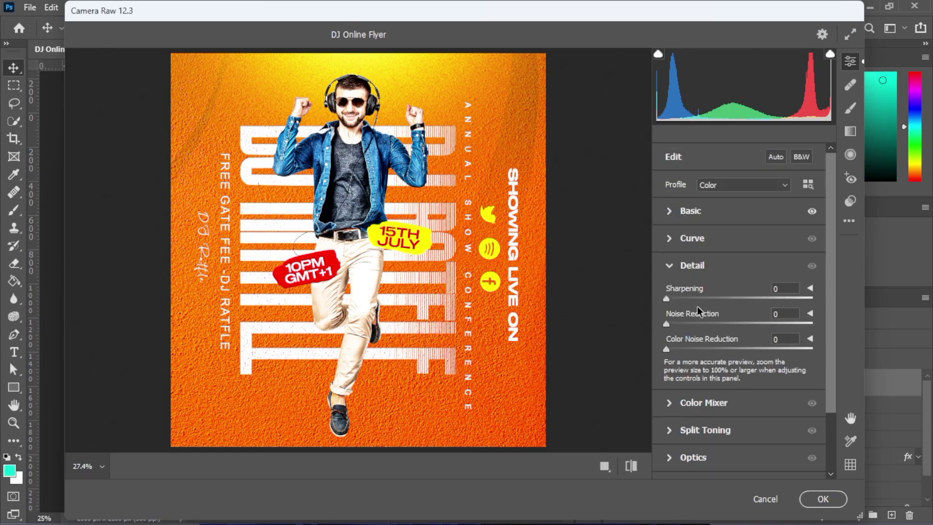
{"action": "left_click_drag", "start_coordinate": [666, 298], "coordinate": [725, 297]}
{"action": "left_click_drag", "start_coordinate": [666, 349], "coordinate": [736, 349]}
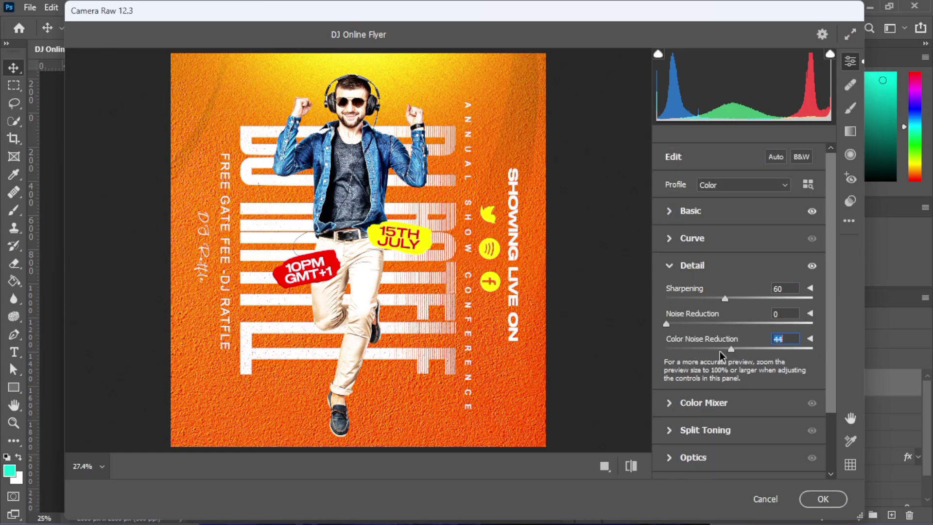
{"action": "left_click_drag", "start_coordinate": [667, 346], "coordinate": [760, 324]}
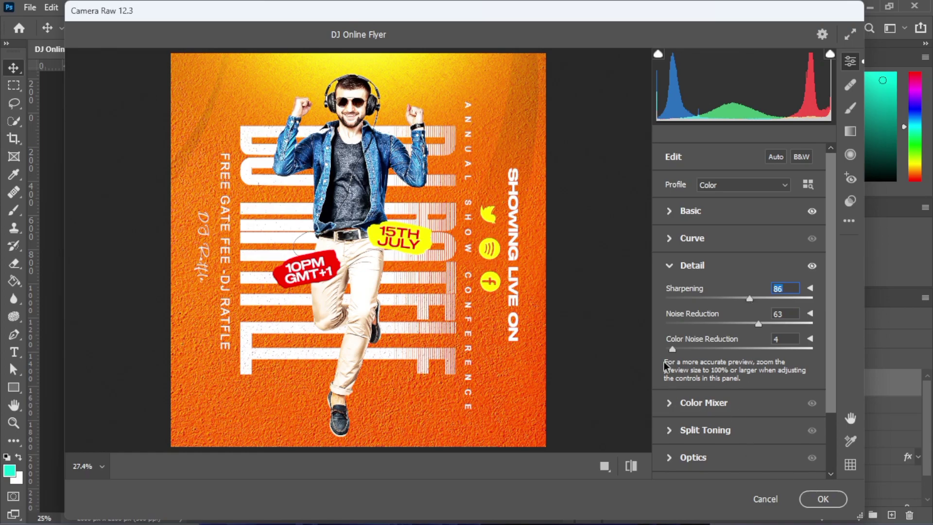
{"action": "left_click_drag", "start_coordinate": [675, 350], "coordinate": [709, 349]}
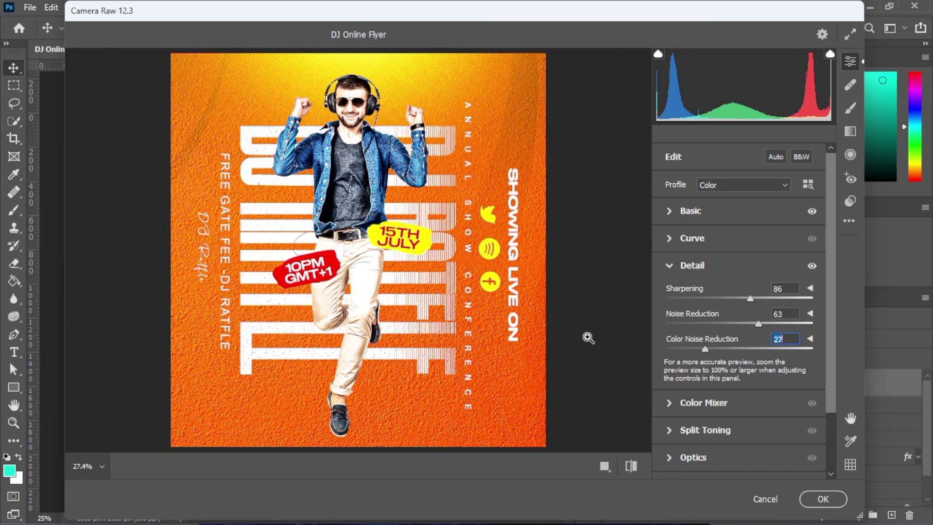
{"action": "left_click", "coordinate": [823, 499]}
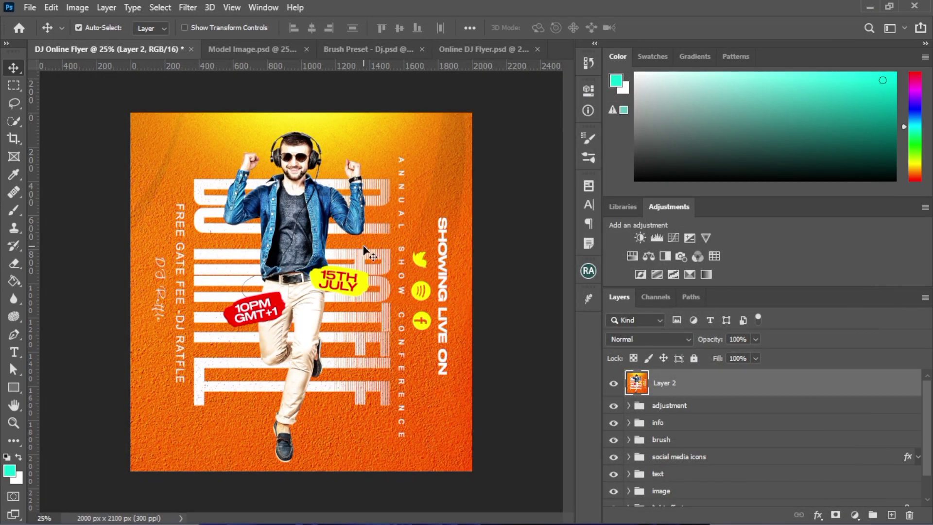
Toggle the visibility of the stamped layer to compare the flyer before and after the Camera Raw Filter
{"action": "left_click", "coordinate": [614, 383]}
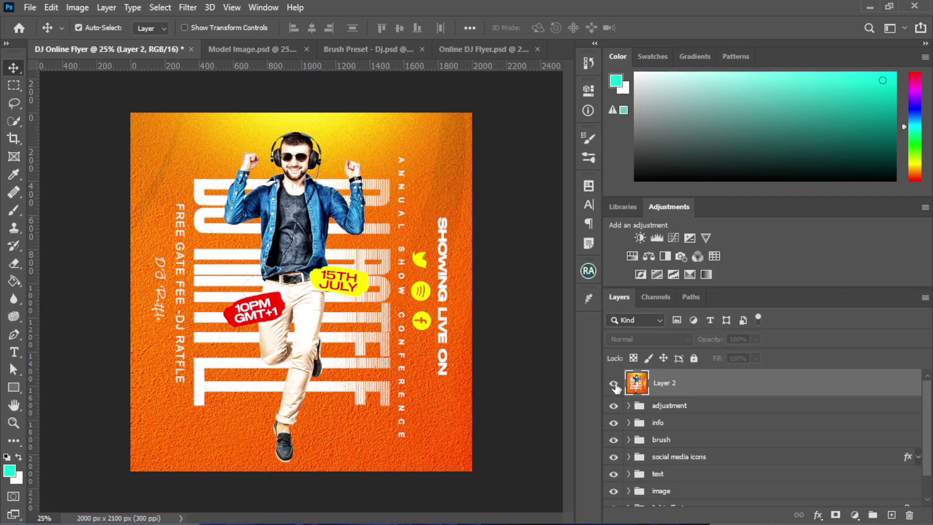
{"action": "left_click", "coordinate": [614, 384]}
{"action": "left_click", "coordinate": [614, 383]}
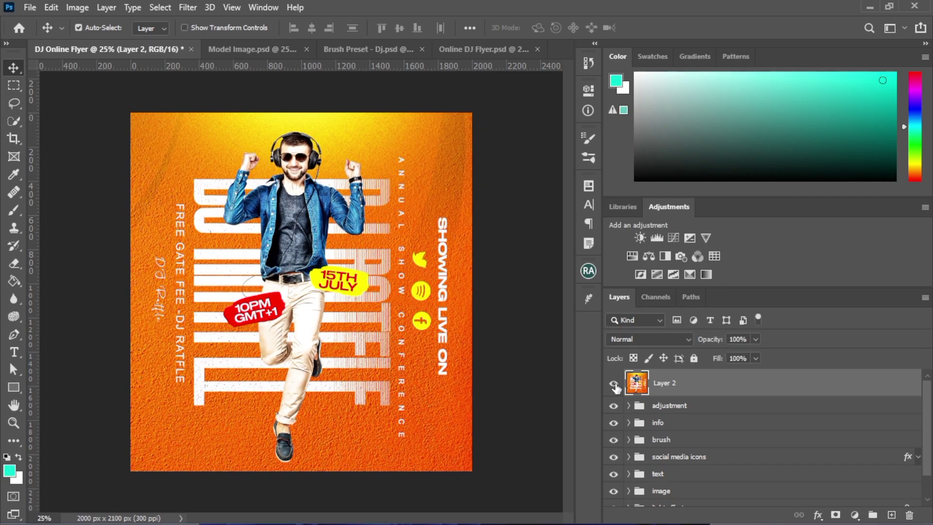